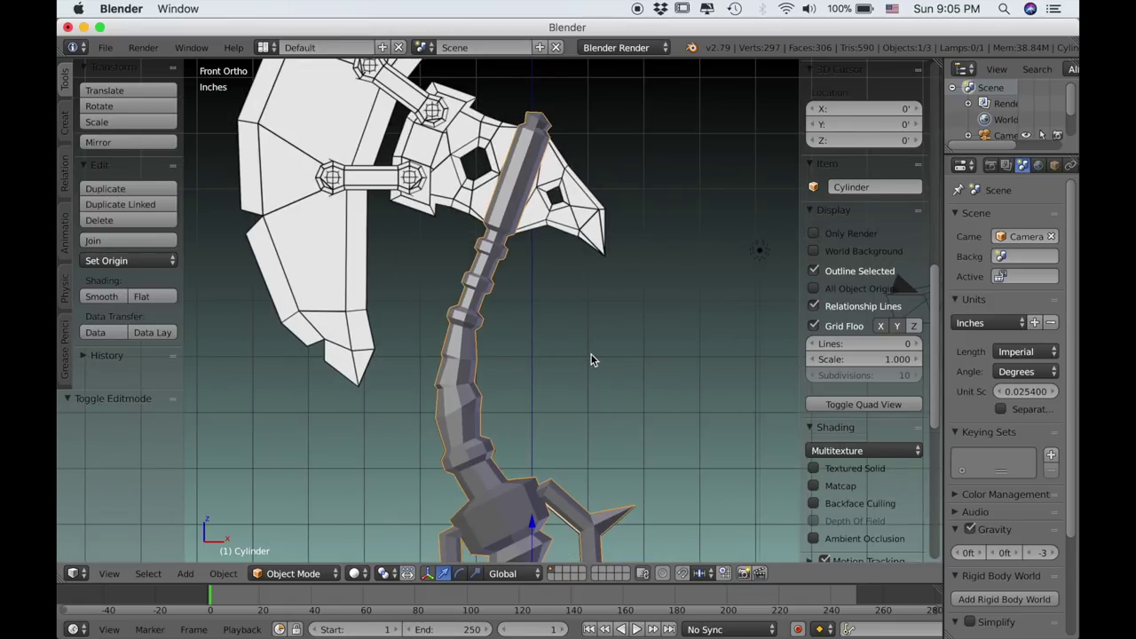
Restrict the axe background reference image to the Front axis and check it in the right and front orthographic views.
key("KP_3")
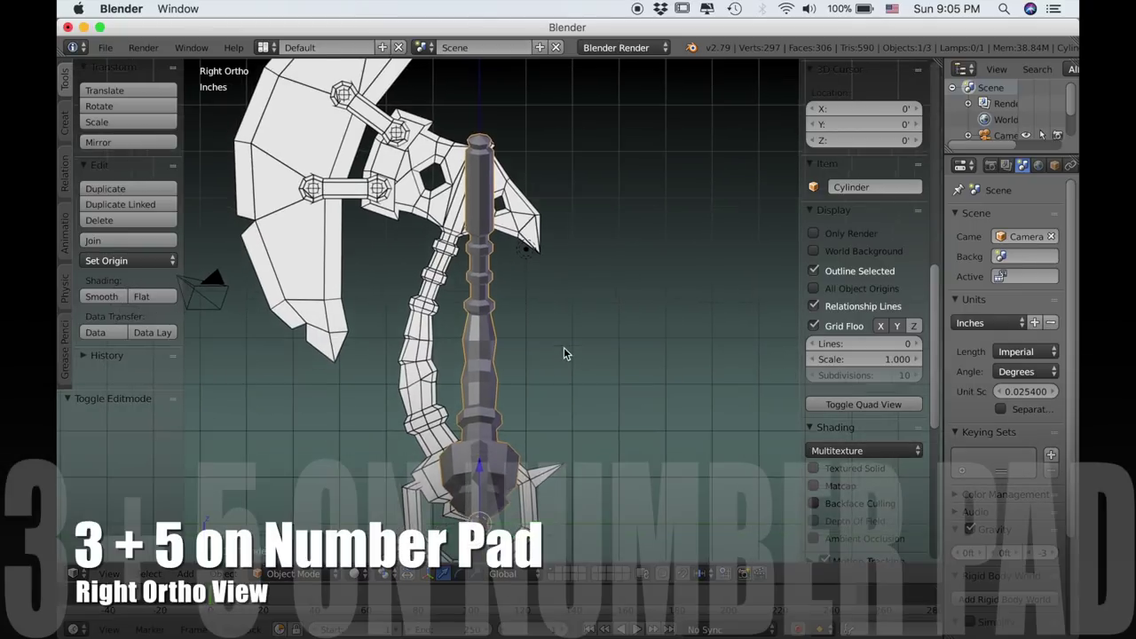
scroll(848, 425, "down", 5)
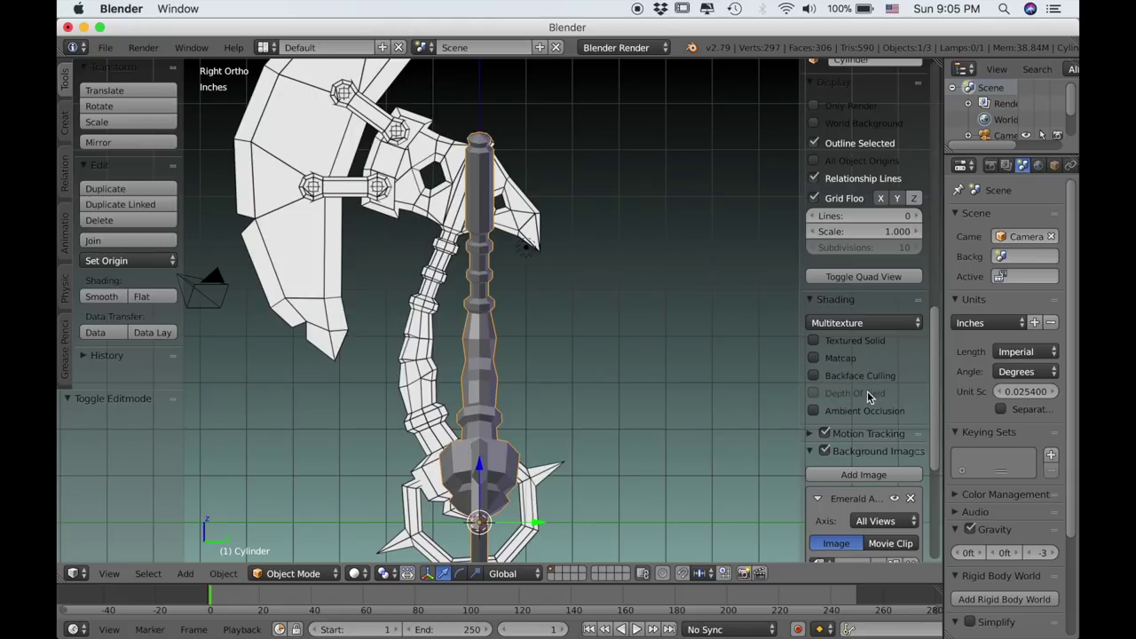
scroll(860, 471, "down", 5)
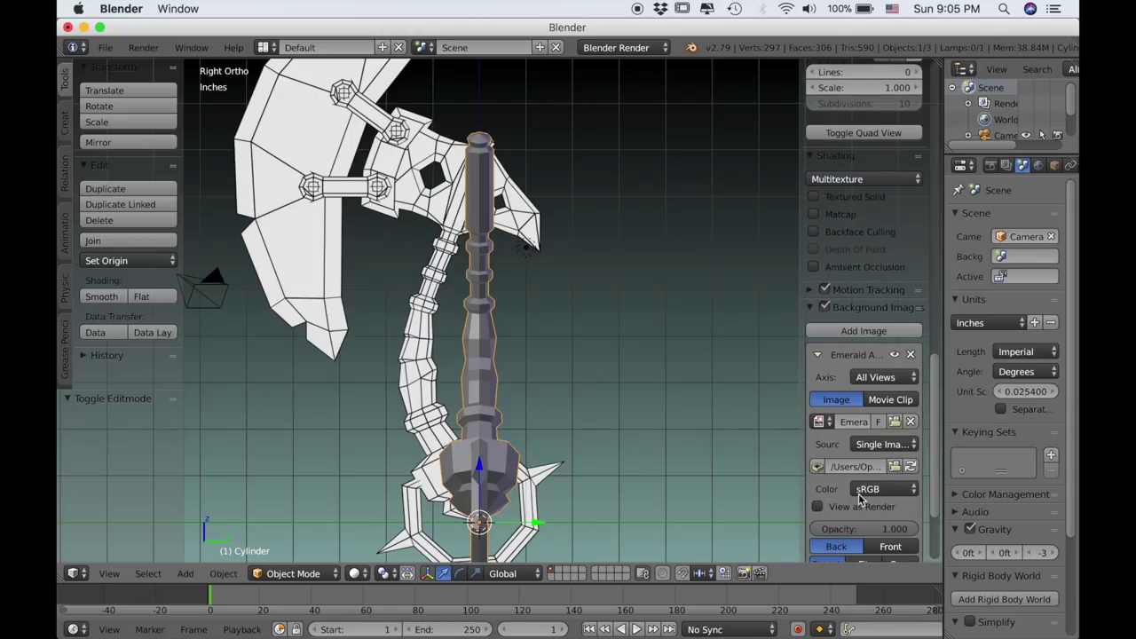
left_click(883, 377)
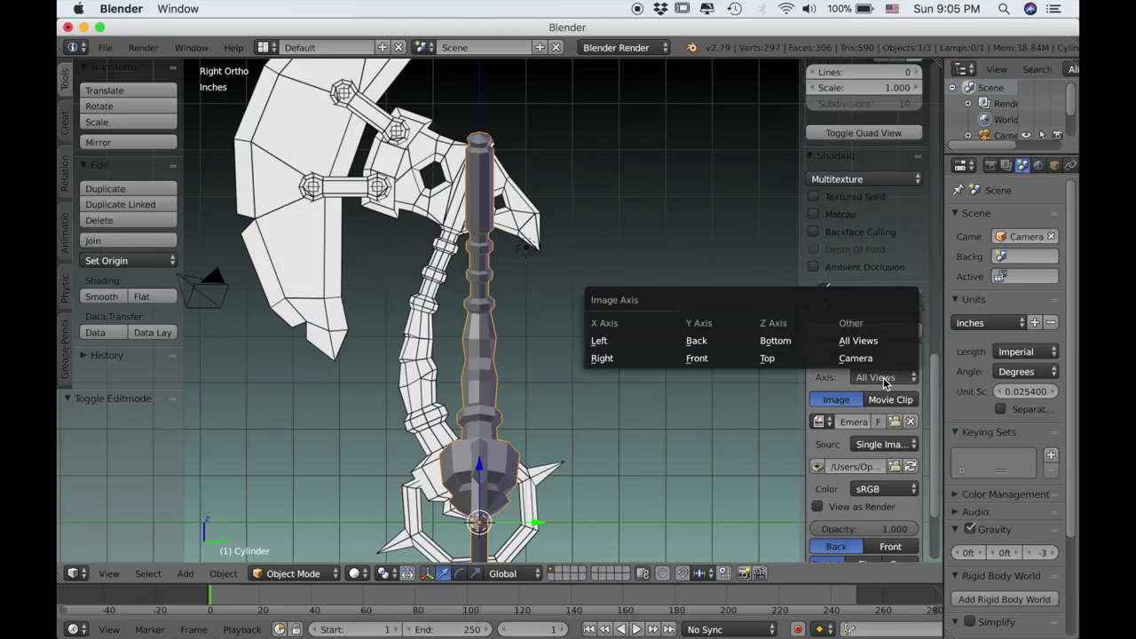
left_click(710, 357)
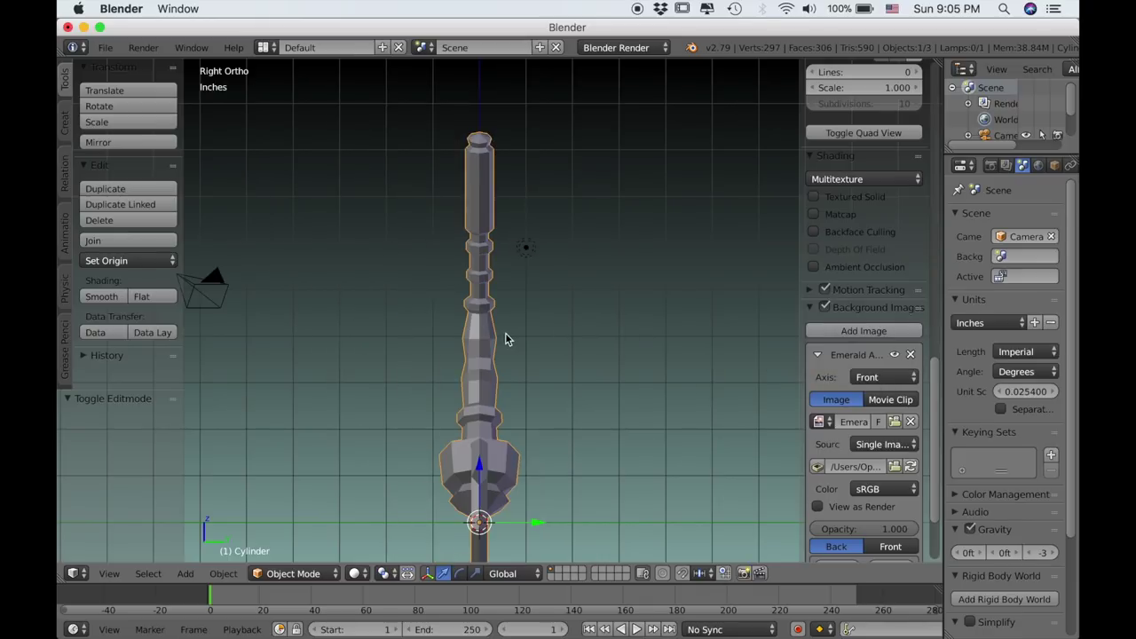
key("KP_1")
key("KP_5")
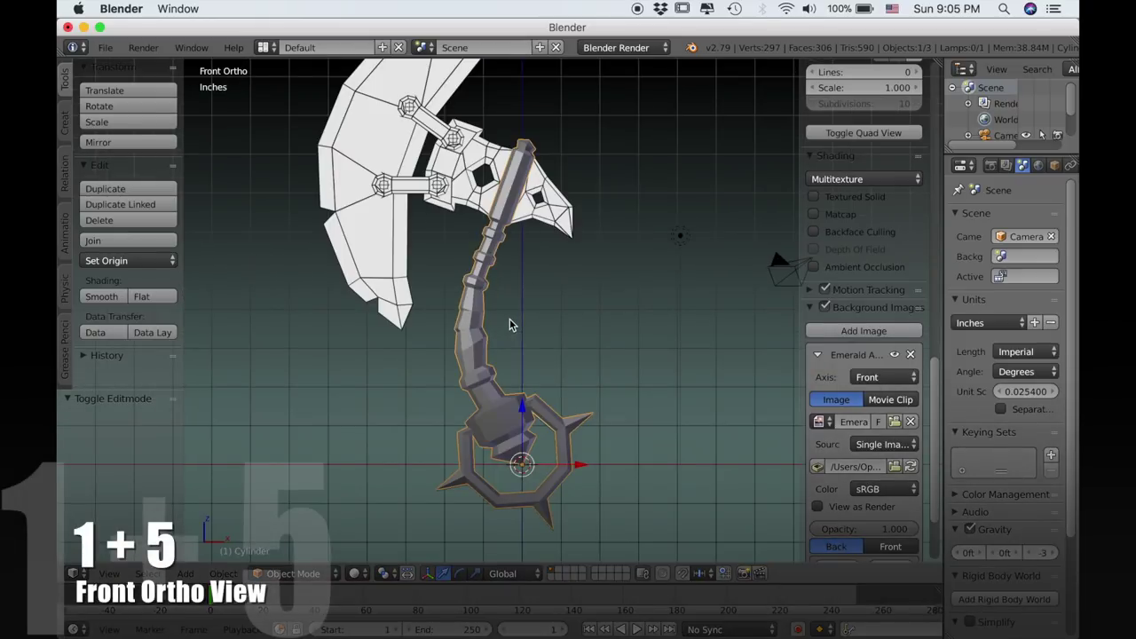
Delete the vertices of the handle mesh on the positive-Y side of its centreline, box-selecting them in wireframe from the right view.
key("KP_3")
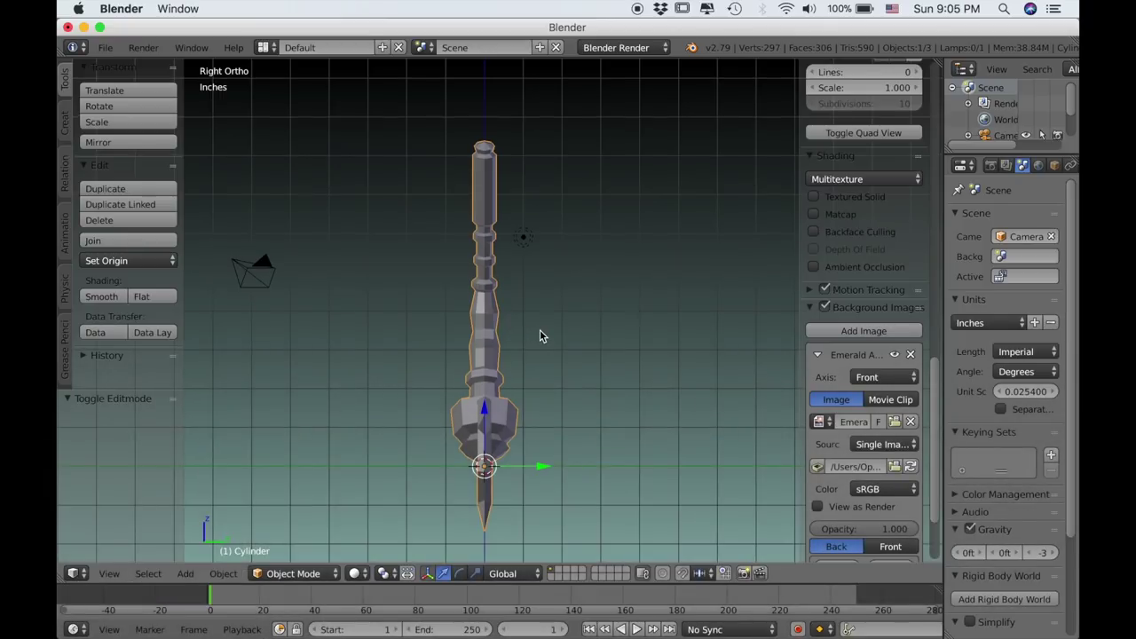
key("Tab")
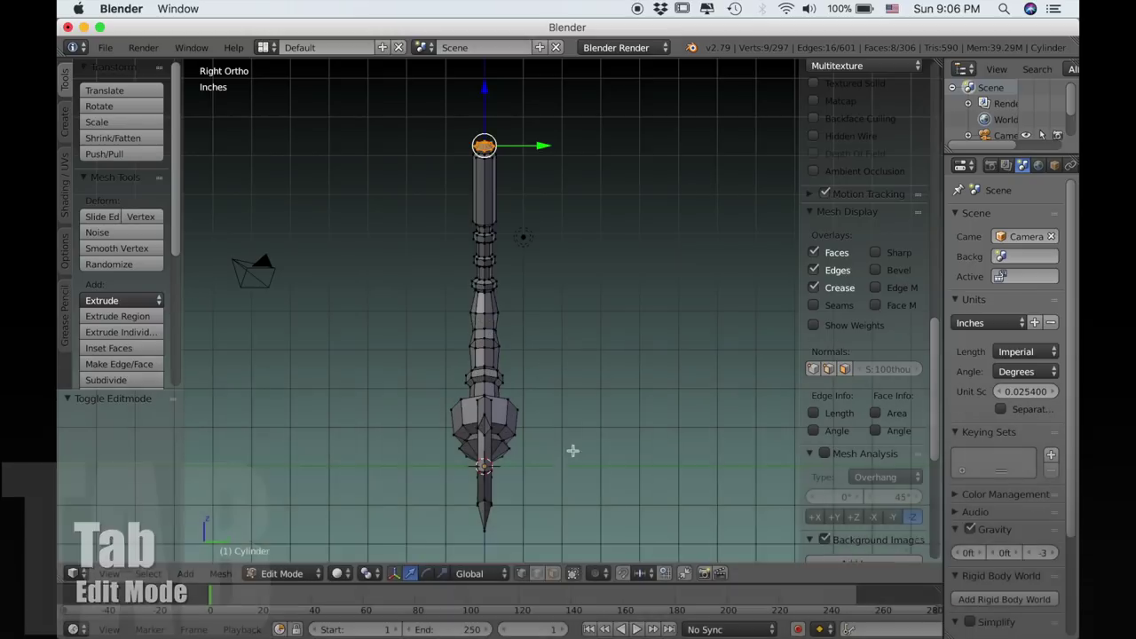
key("a")
key("z")
key("b")
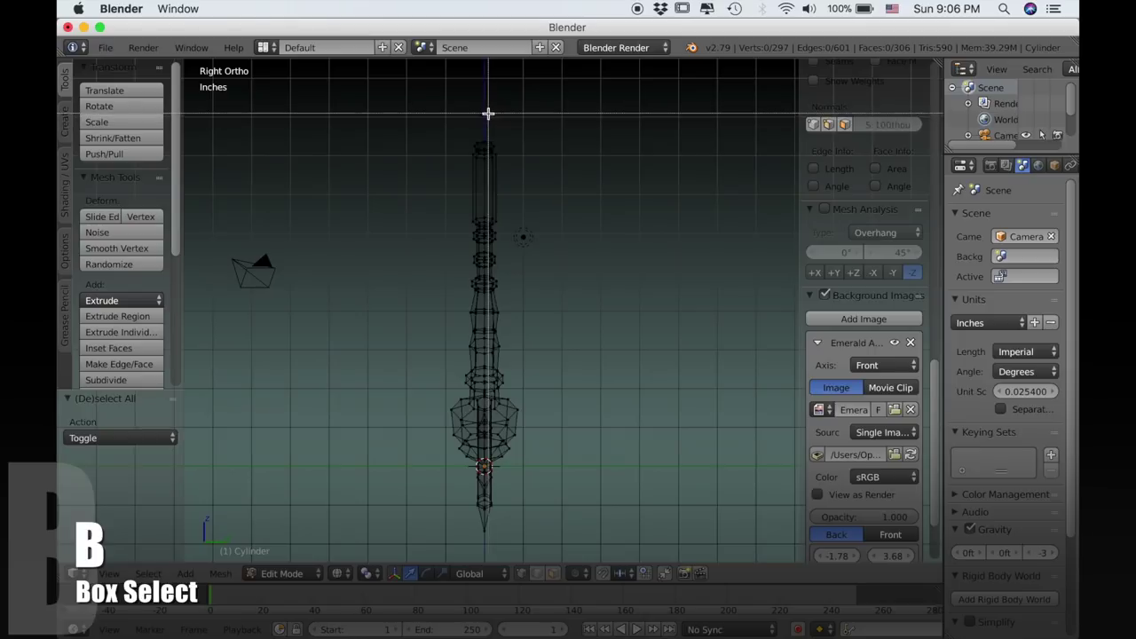
left_click_drag(486, 108, 680, 545)
scroll(522, 388, "up", 4)
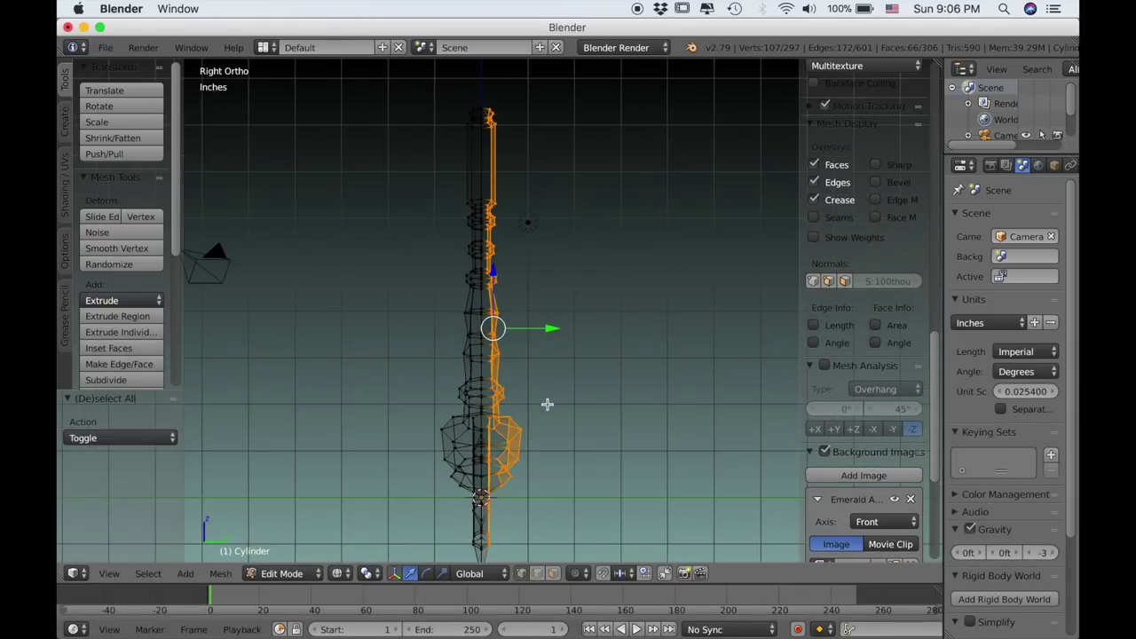
middle_click_drag(513, 447, 577, 389, "shift")
scroll(535, 306, "down", 1)
scroll(559, 377, "down", 1)
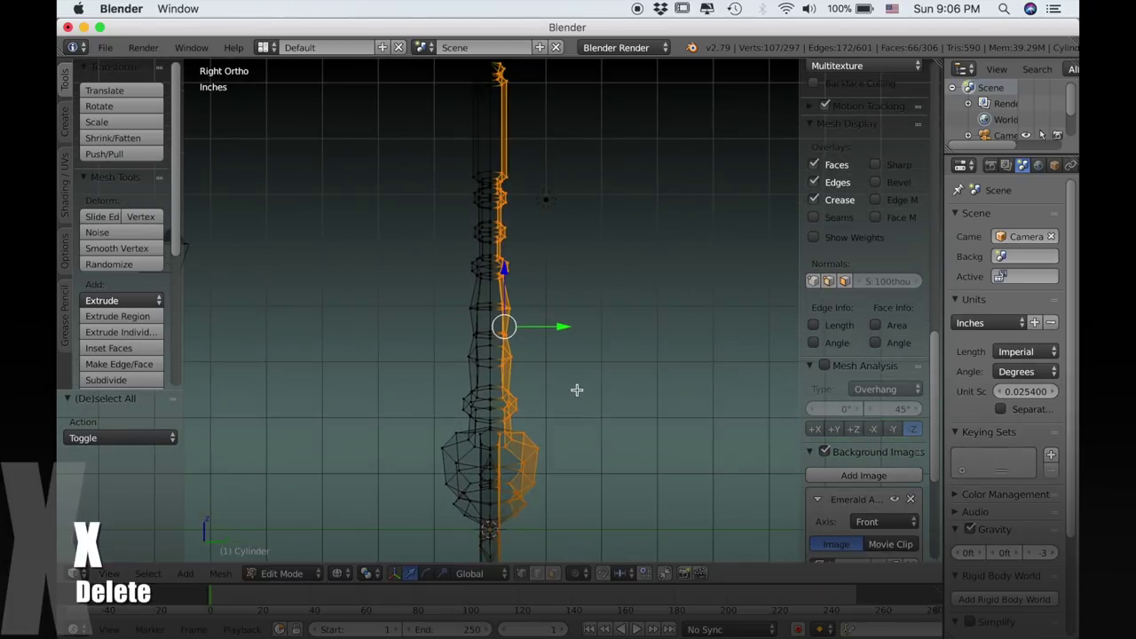
key("x")
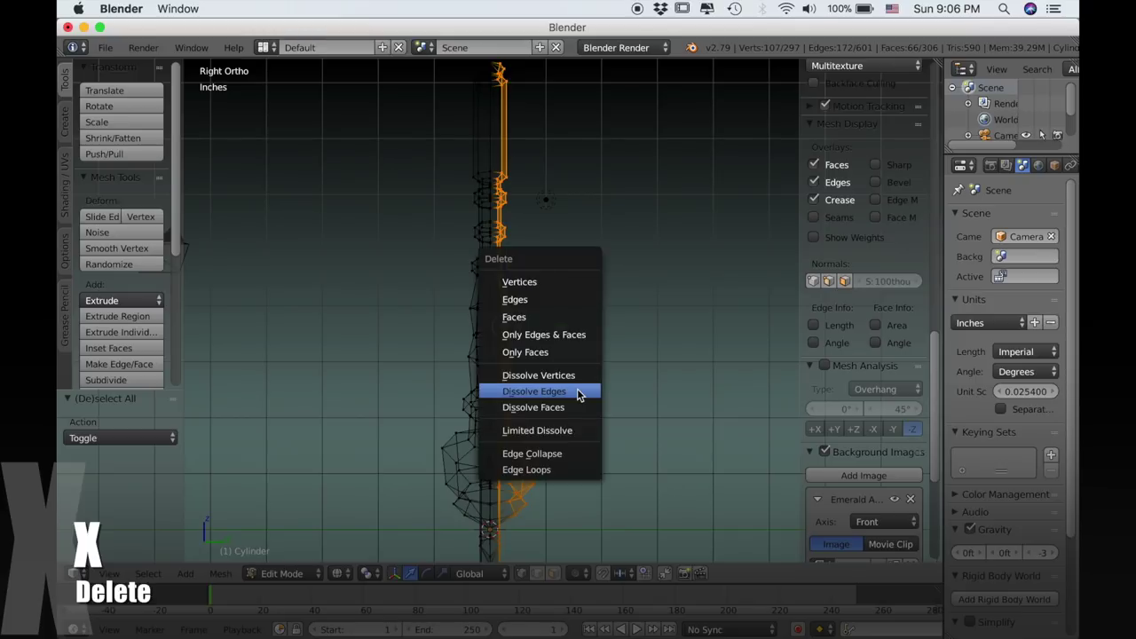
left_click(532, 282)
middle_click_drag(533, 281, 533, 317)
key("z")
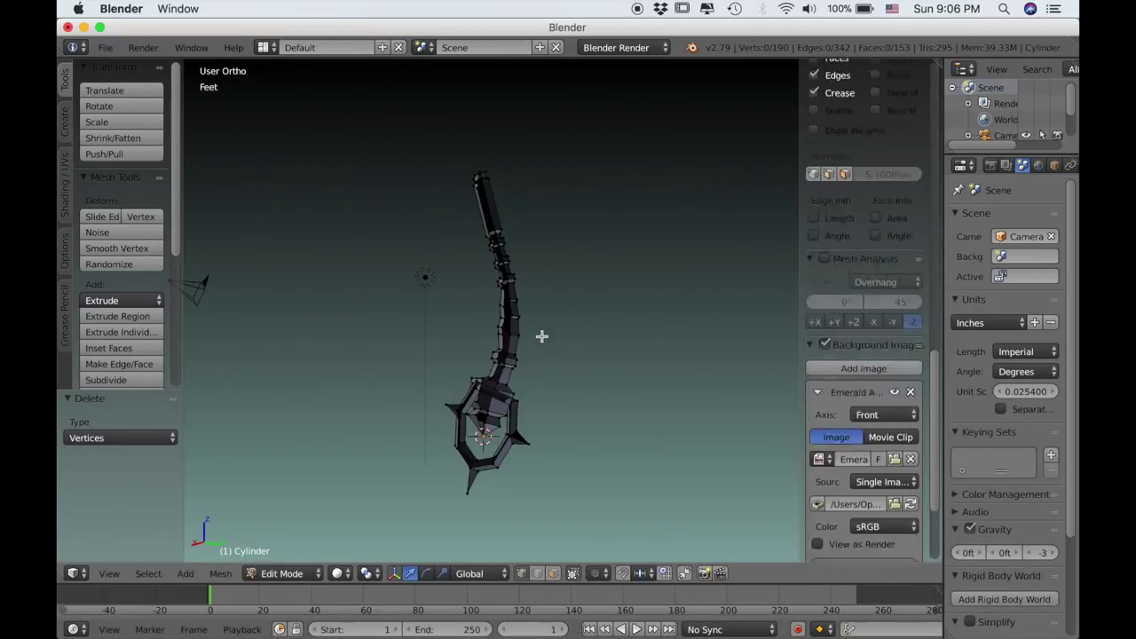
Add a Mirror modifier to the halved handle mesh.
middle_click_drag(524, 358, 312, 340)
scroll(390, 373, "up", 1)
scroll(390, 373, "up", 2)
scroll(551, 347, "down", 3)
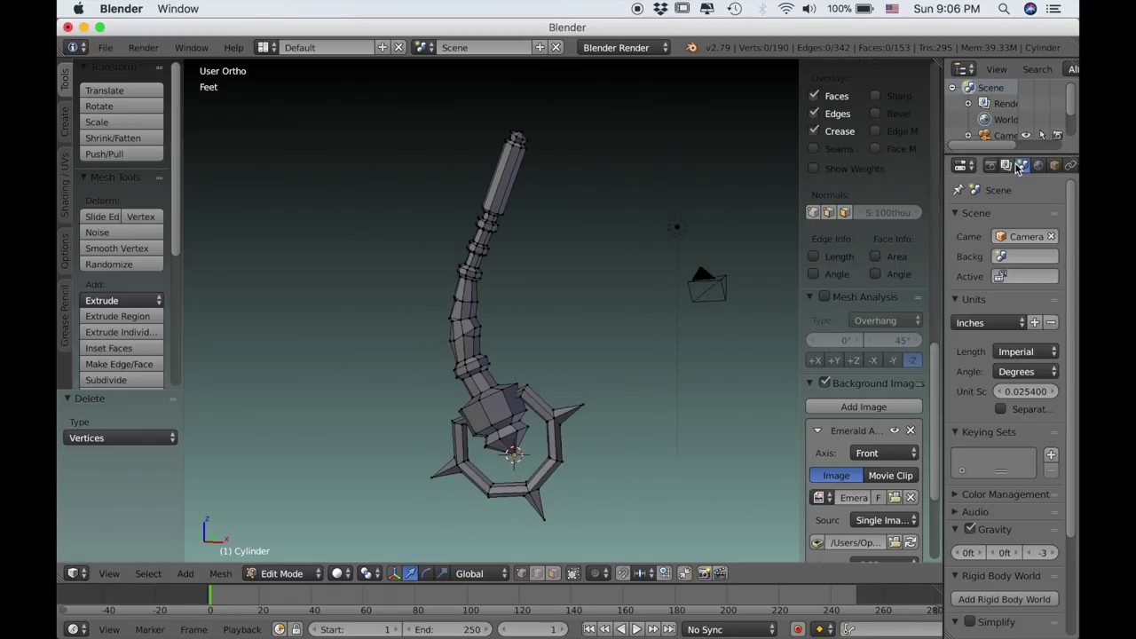
scroll(1027, 168, "down", 3)
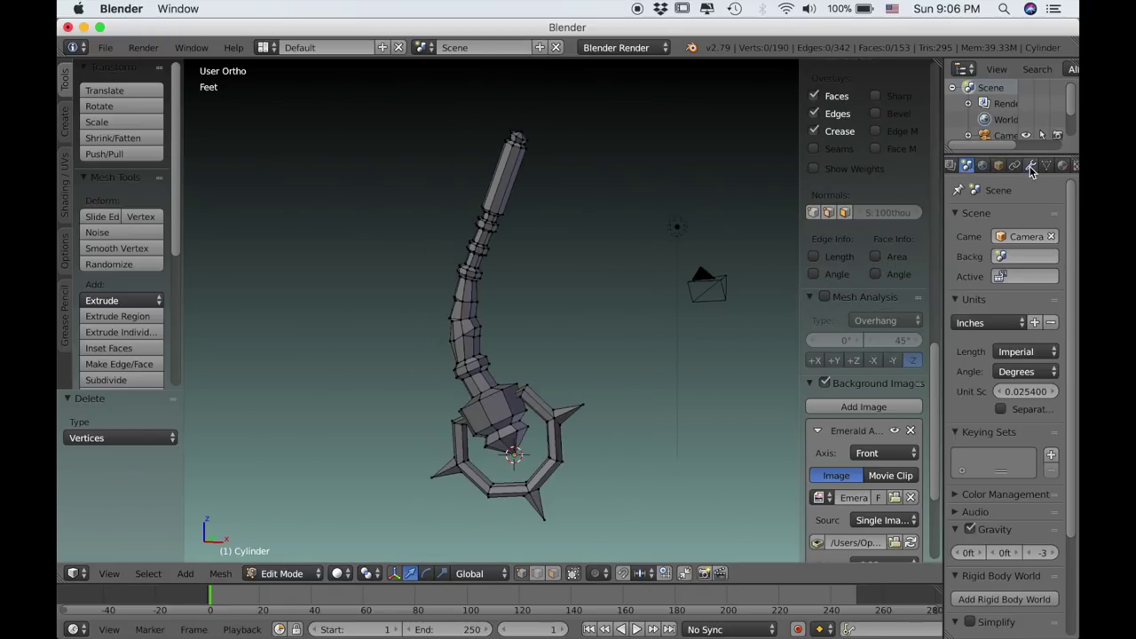
left_click(1027, 168)
left_click(985, 221)
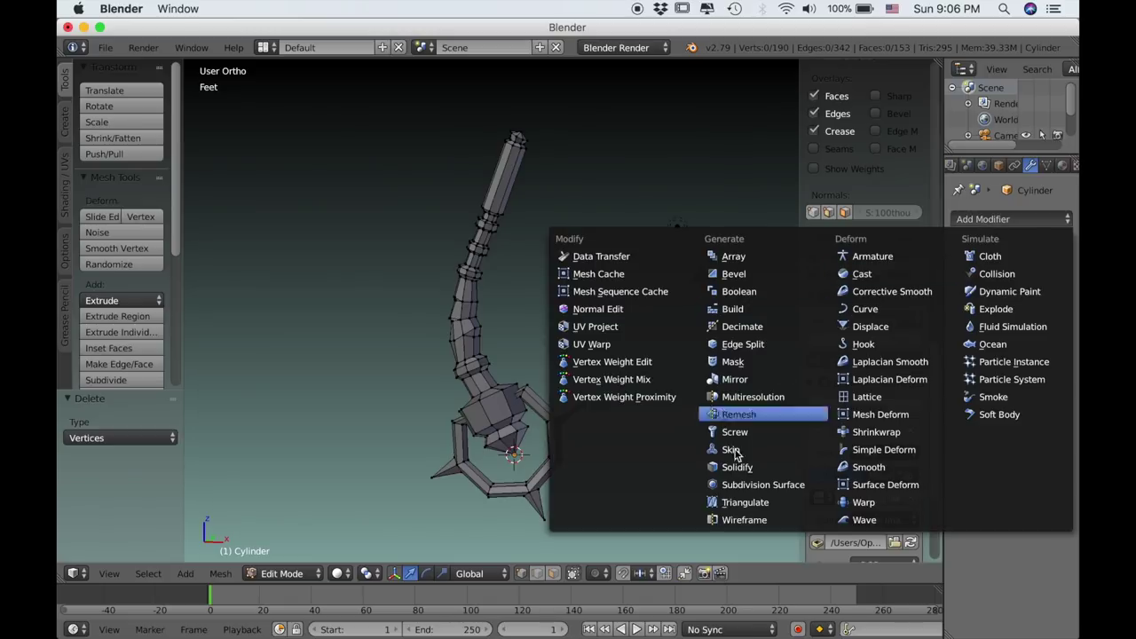
left_click(726, 379)
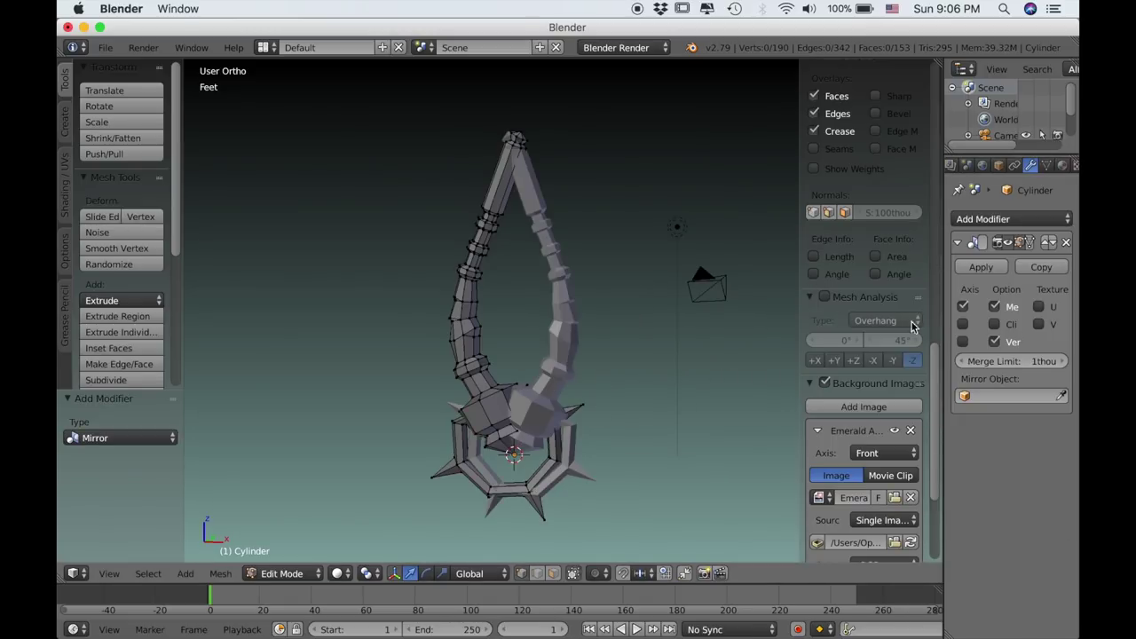
Set the Mirror modifier to mirror across Y only, with X turned off.
left_click_drag(943, 316, 903, 329)
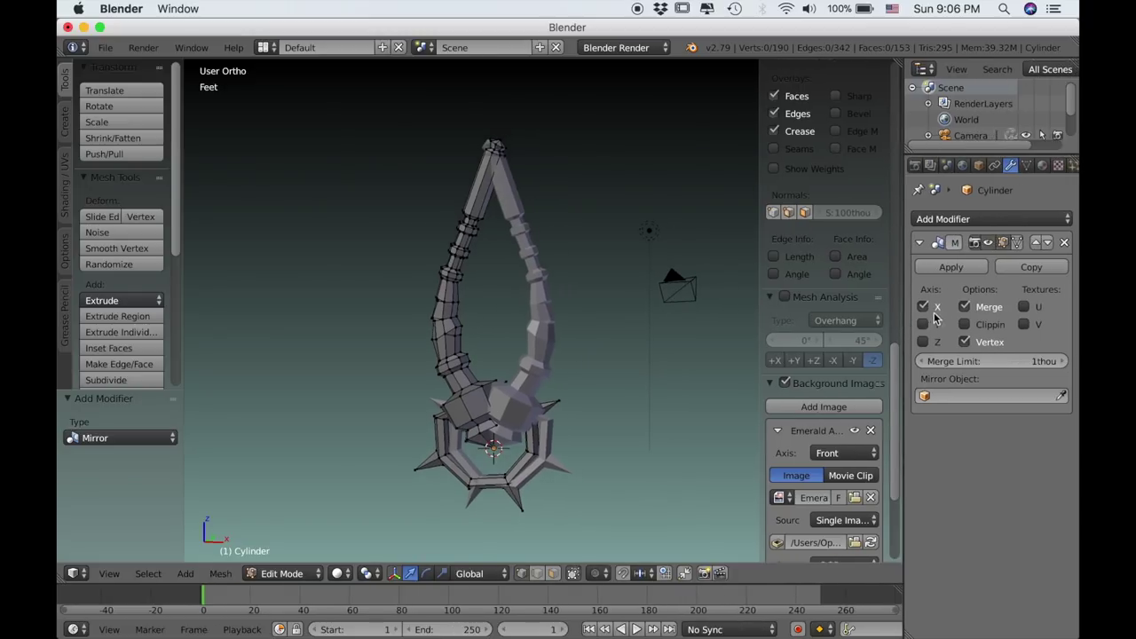
left_click(923, 307)
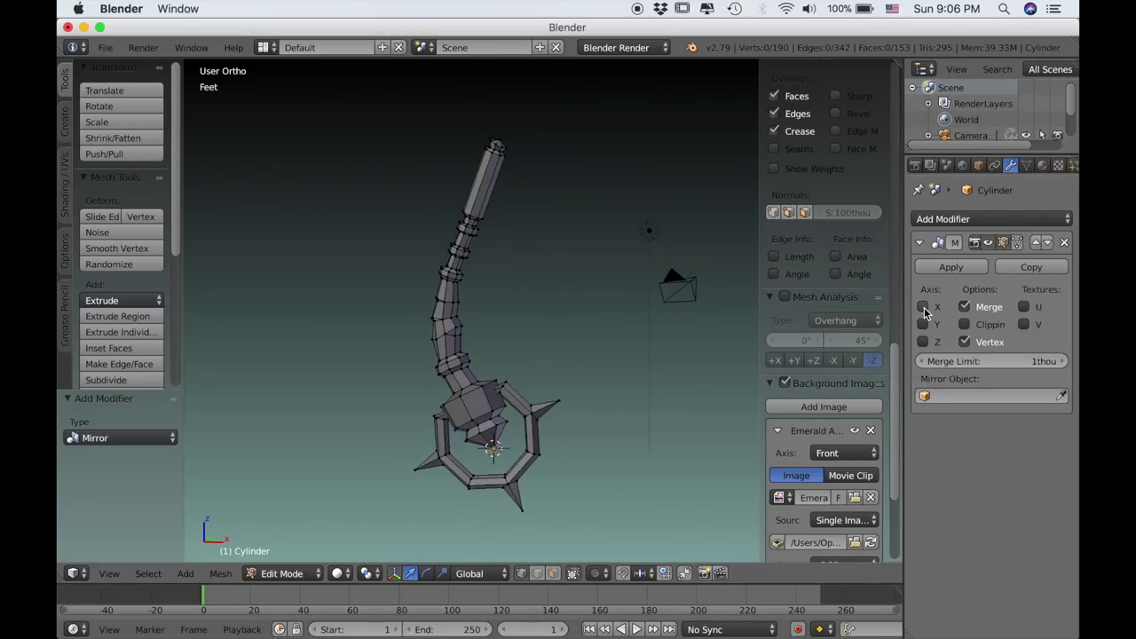
left_click(924, 325)
middle_click_drag(609, 325, 440, 335)
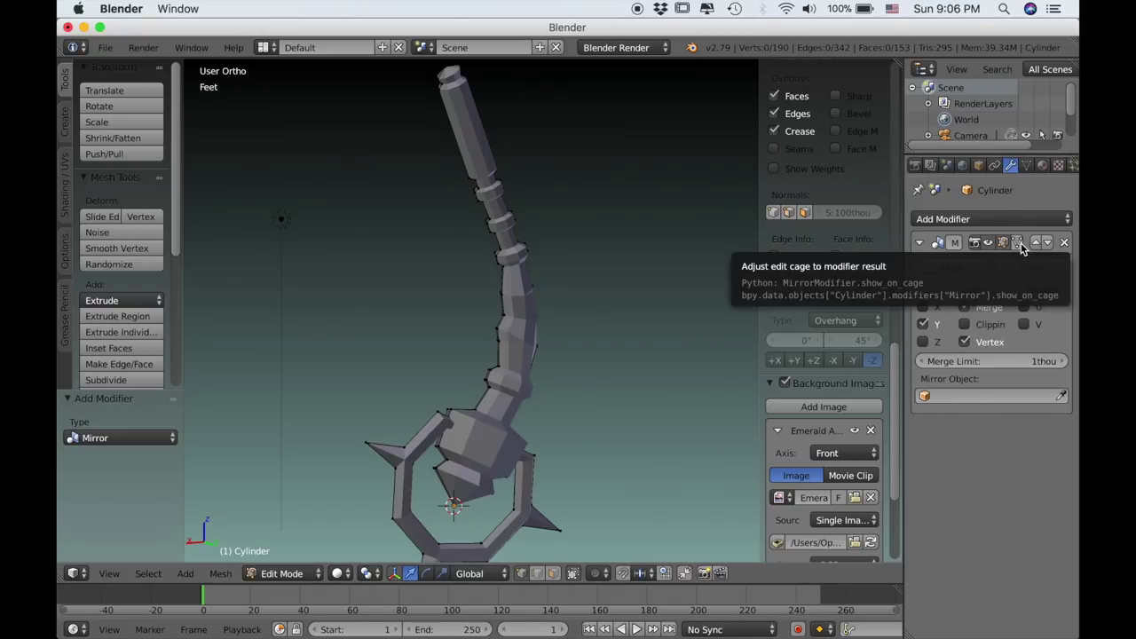
Turn on edit-cage display and Clipping for the Mirror modifier, testing the mirrored editing with trial vertex moves.
right_click(526, 345)
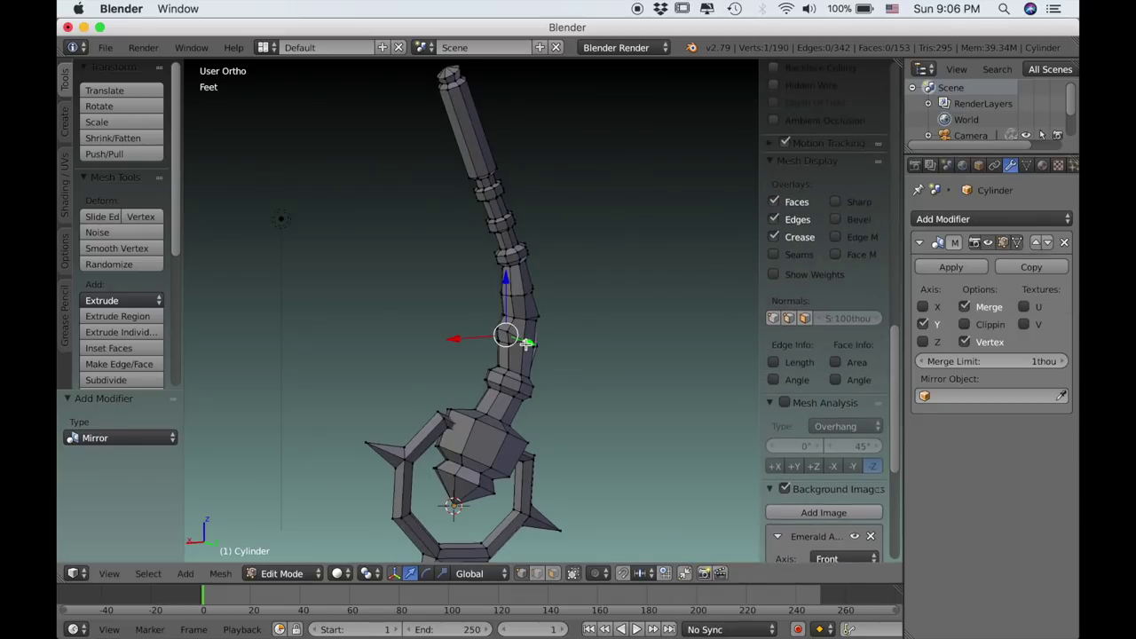
key("g")
right_click(568, 379)
middle_click_drag(568, 380, 675, 403)
left_click(964, 324)
middle_click_drag(619, 330, 510, 355)
key("g")
right_click(552, 362)
scroll(568, 364, "down", 4)
middle_click_drag(583, 364, 543, 376)
Extrude the spike-side face of the handle's upper section about 489 thou outward, and move the new face 260 thou along Y.
key("KP_1")
scroll(573, 382, "up", 6)
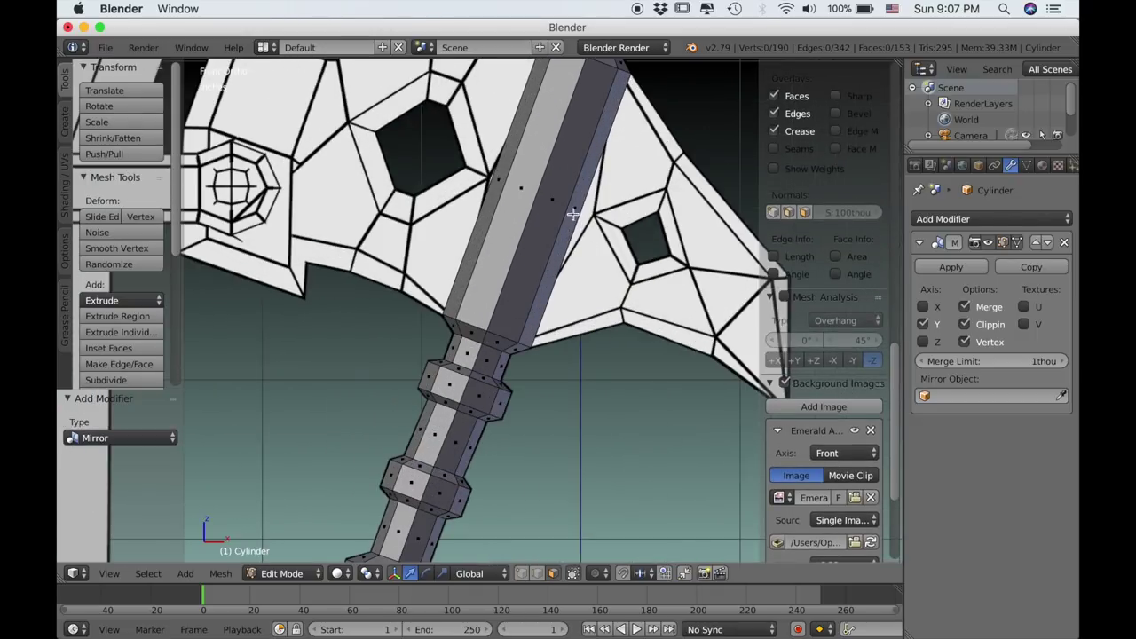
right_click(573, 213)
middle_click_drag(573, 213, 551, 249)
key("e")
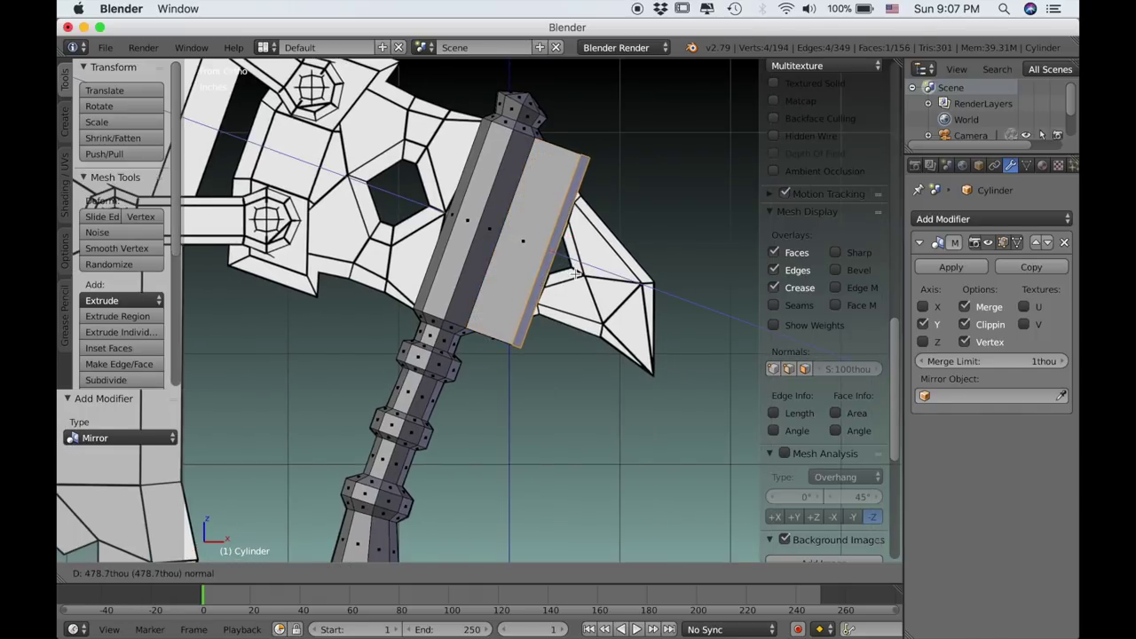
left_click(576, 275)
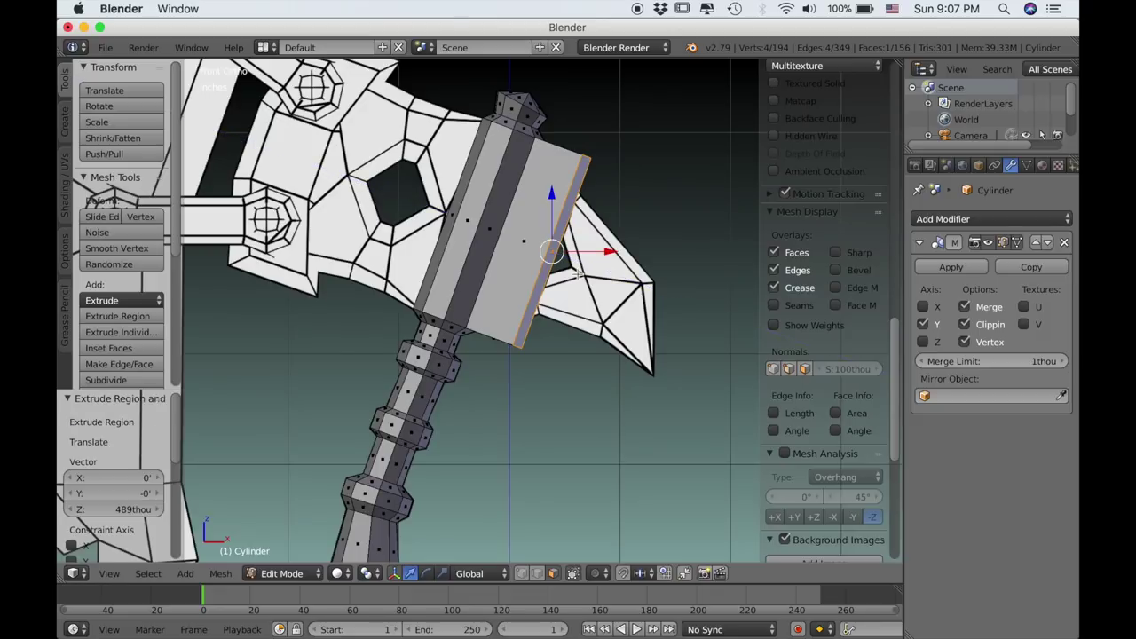
middle_click_drag(610, 279, 515, 312)
left_click_drag(497, 309, 516, 312)
middle_click_drag(515, 312, 567, 300)
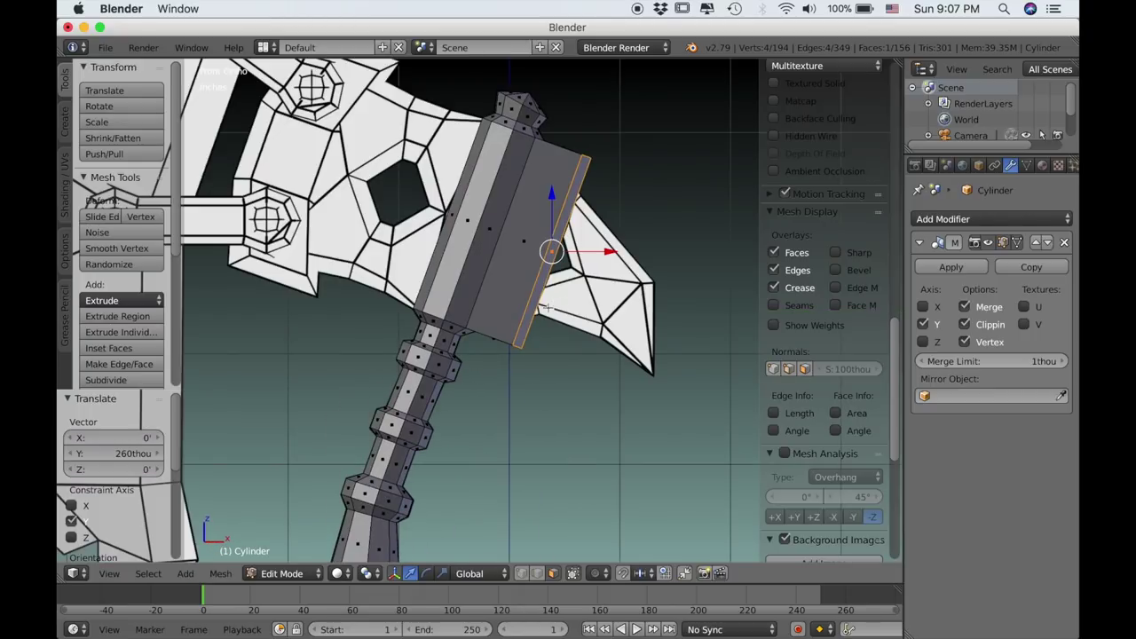
Scale the extruded face to about 0.532 in wireframe to fit the reference outline of the rear spike.
key("z")
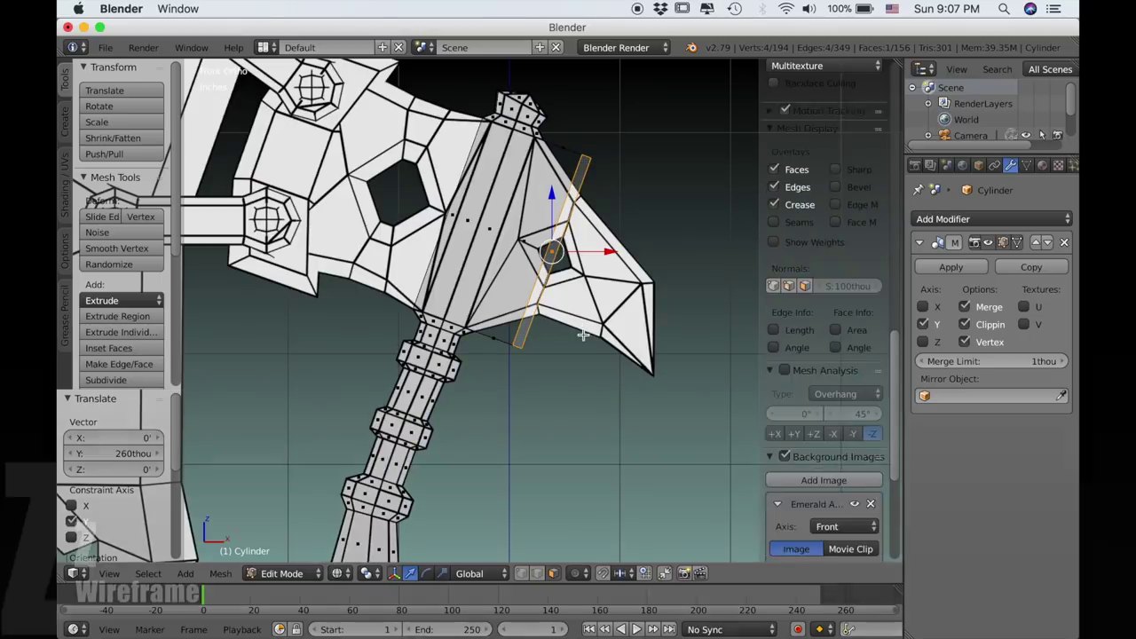
scroll(614, 372, "up", 3)
scroll(626, 367, "down", 1)
middle_click_drag(627, 351, 577, 408, "shift")
key("s")
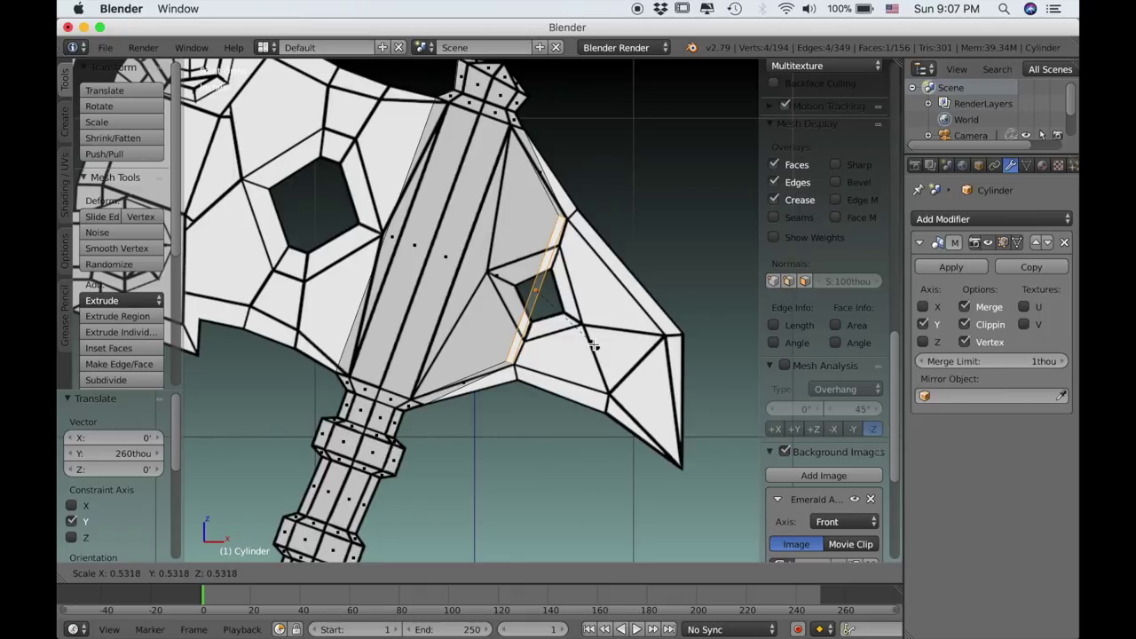
left_click(593, 344)
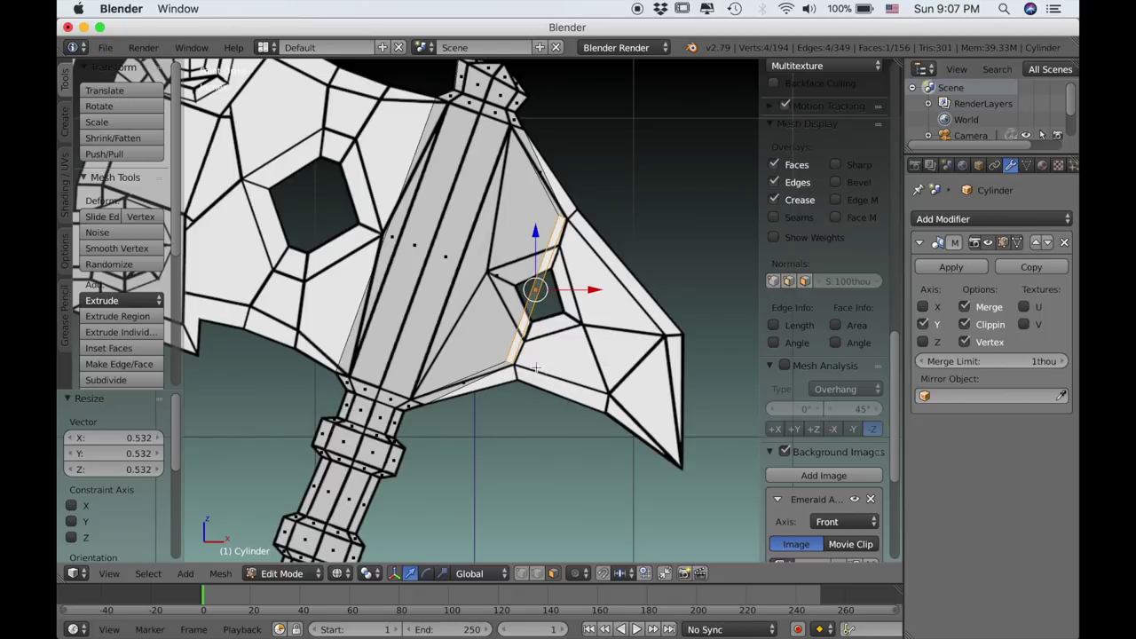
Extrude the face another 773 thou or so toward the spike's tip and scale it to about 0.656.
key("e")
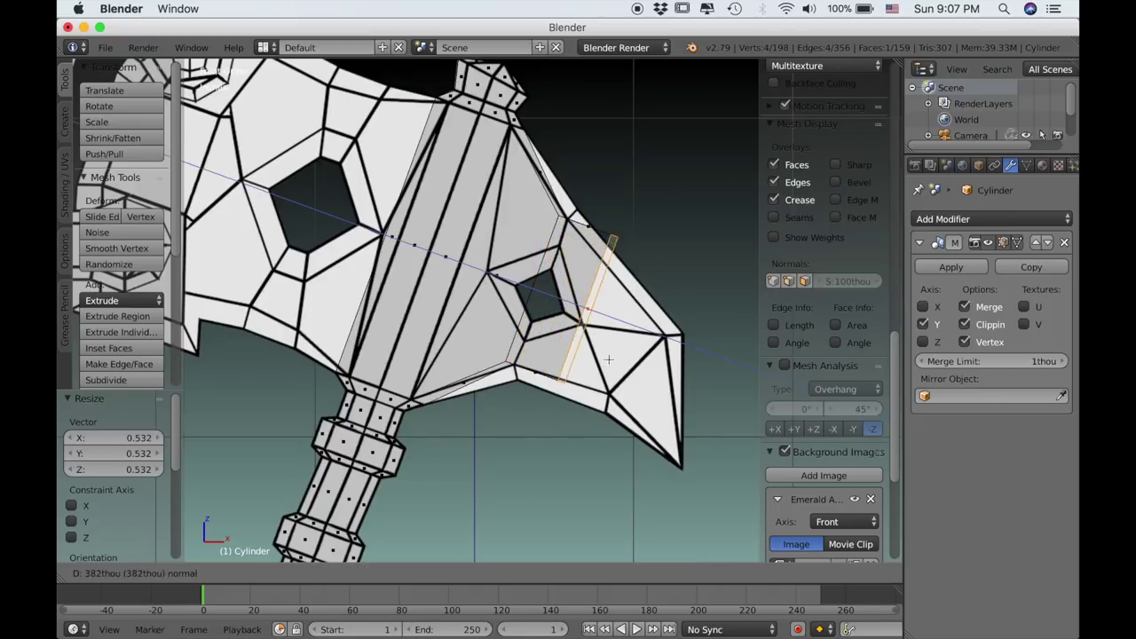
left_click(639, 387)
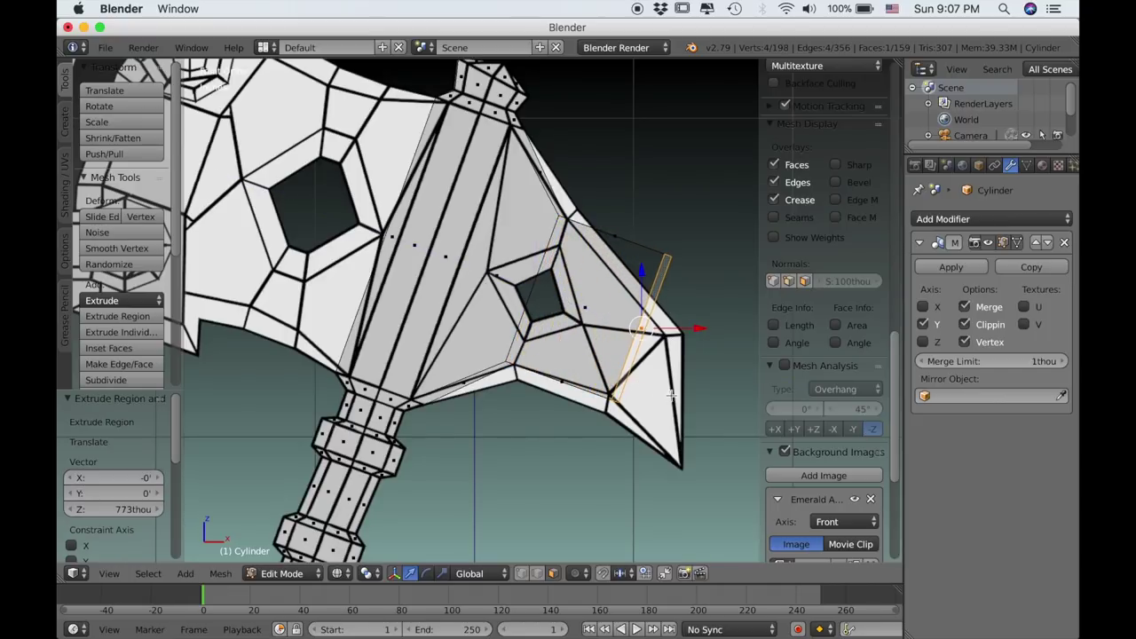
key("s")
left_click(668, 359)
Move the end face about -40 thou in X and -206 thou in Z, and rotate it about 21.6° onto the reference edge.
key("g")
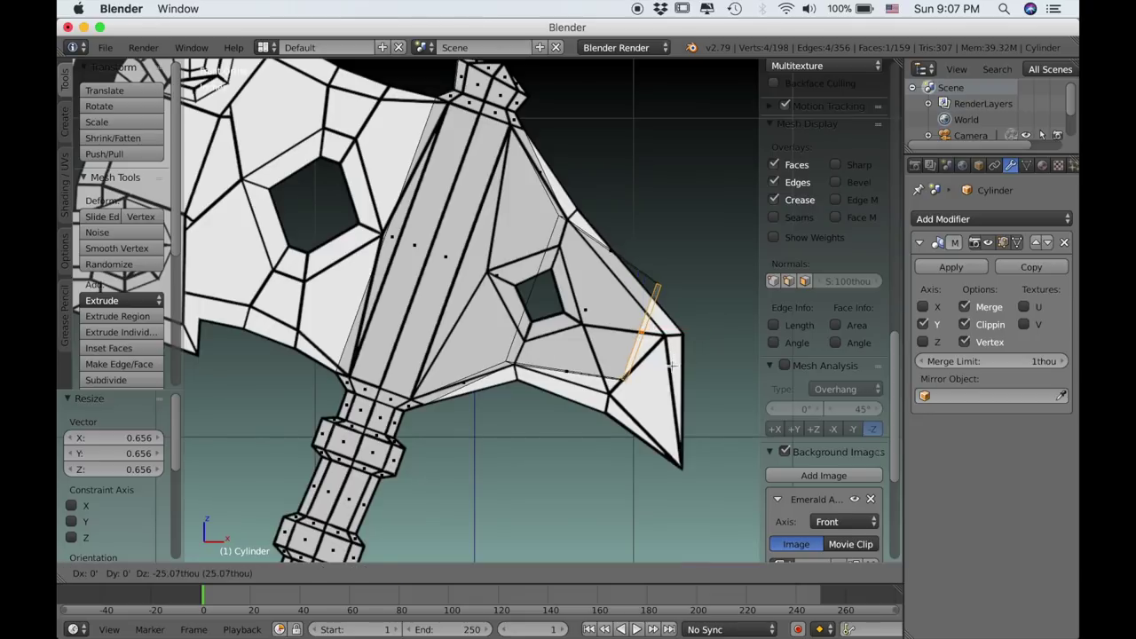
left_click(667, 387)
key("r")
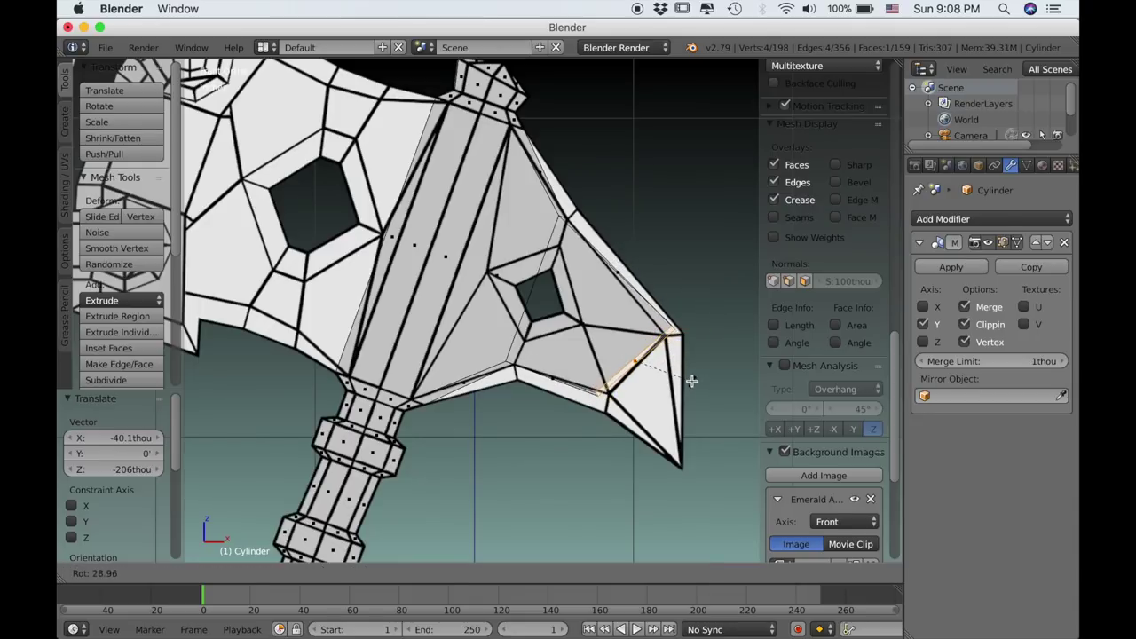
left_click(693, 373)
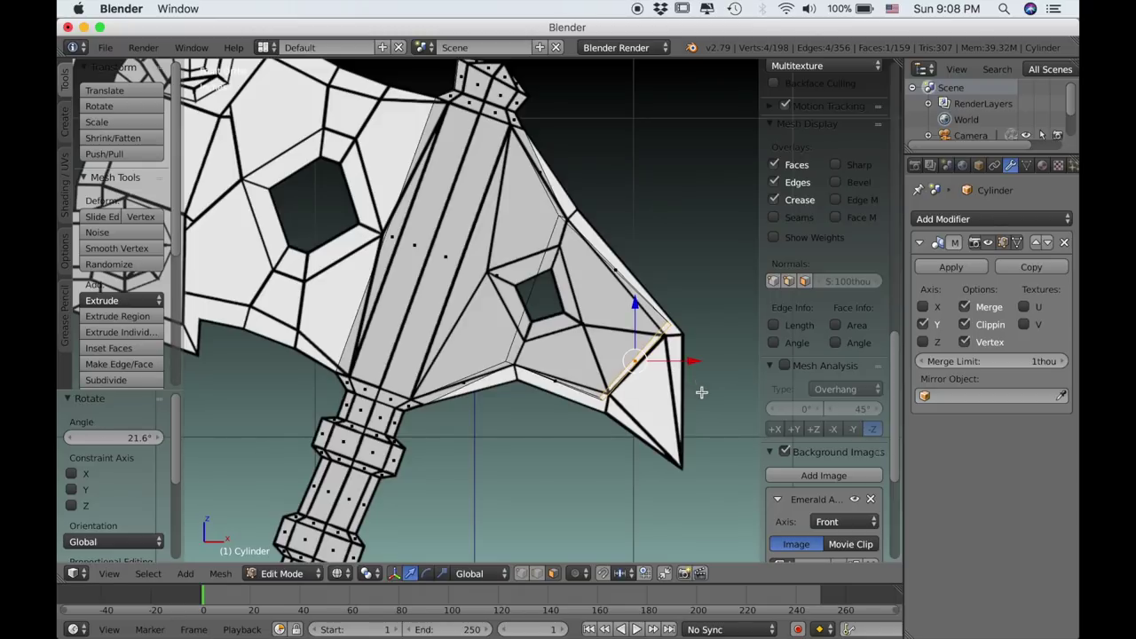
Scale the spike's end face to about 0.775 and shift it about 10.4 thou in X and -20.9 thou in Z.
key("s")
left_click(684, 383)
scroll(686, 377, "up", 2)
middle_click_drag(687, 374, 612, 365, "shift")
key("g")
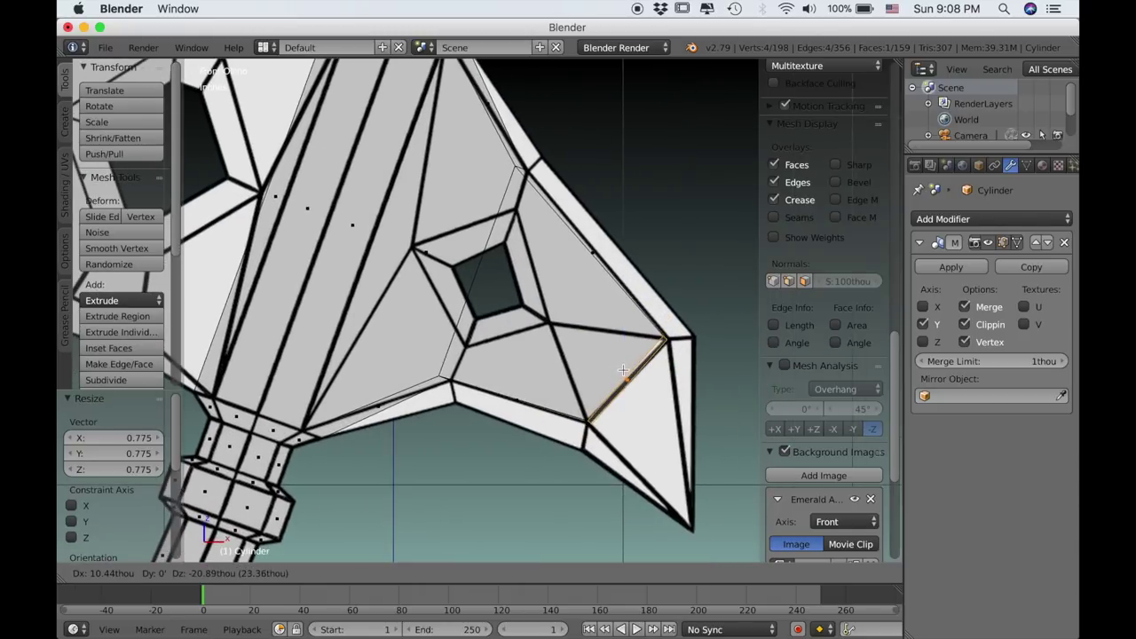
left_click(624, 371)
scroll(666, 362, "down", 2)
middle_click_drag(658, 365, 548, 393)
key("z")
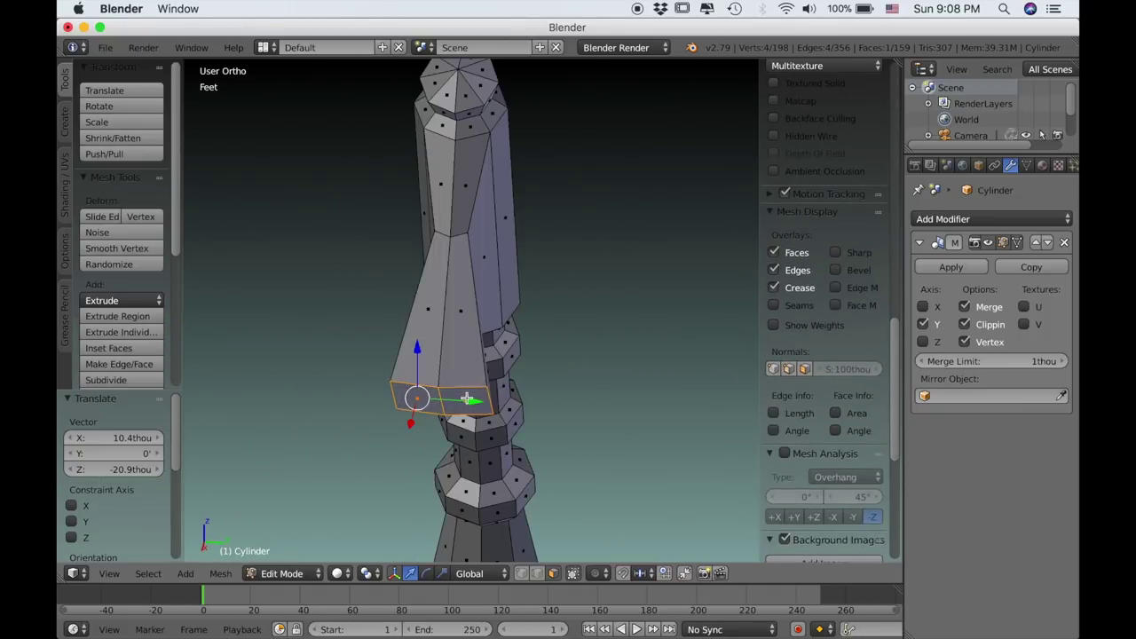
Move the rear spike's end face about 229 thou along Y.
key("g")
key("y")
left_click(507, 405)
Extrude the spike's end face about 668 thou and merge its vertices into one tip point with Collapse.
scroll(491, 392, "down", 2)
middle_click_drag(492, 392, 532, 280)
key("KP_1")
scroll(560, 390, "up", 3)
scroll(546, 300, "up", 1)
scroll(547, 297, "down", 1)
key("e")
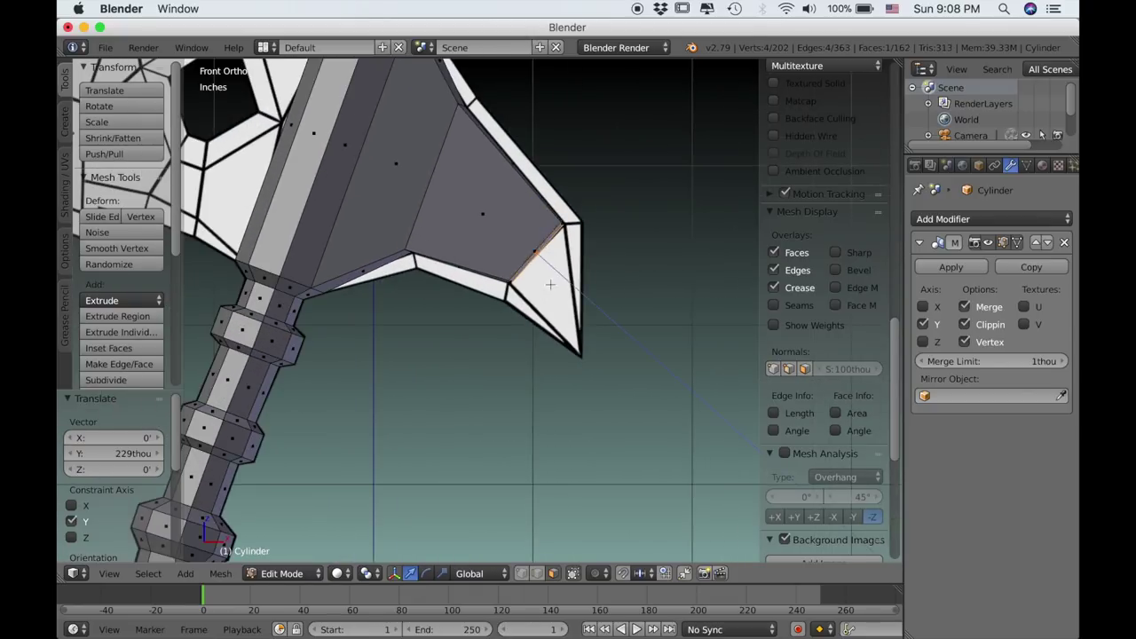
left_click(615, 320)
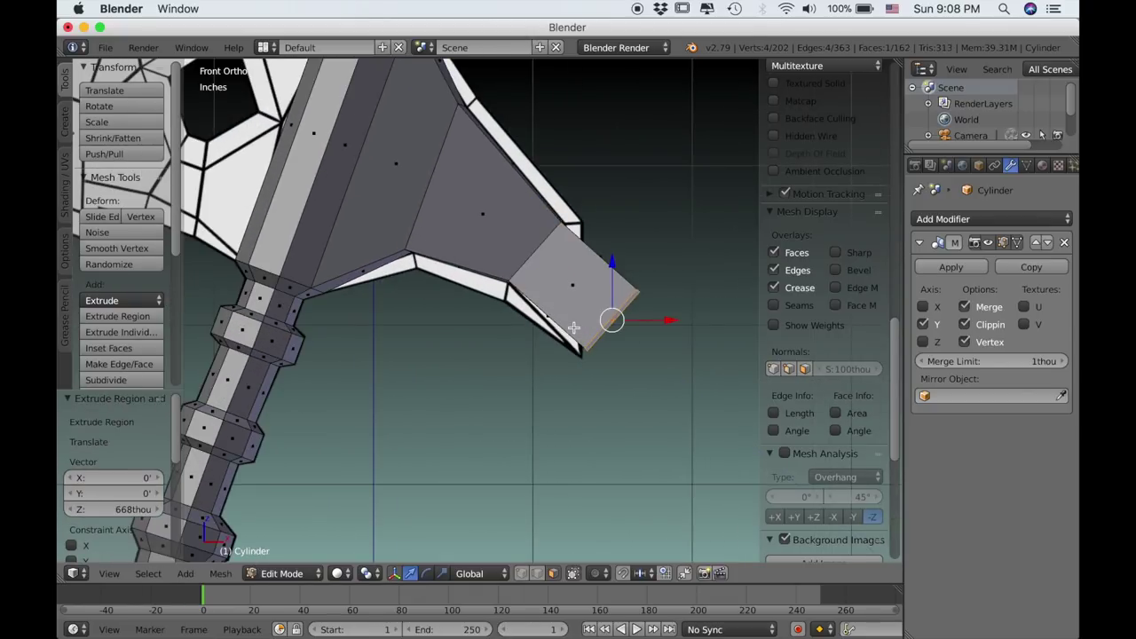
key("alt+m")
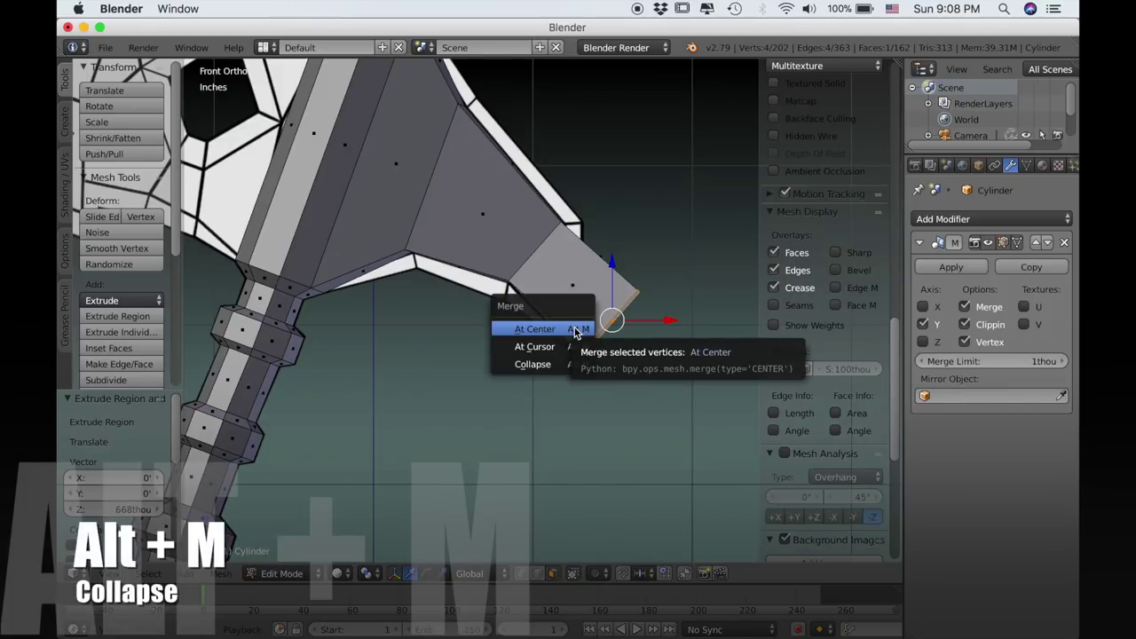
left_click(533, 362)
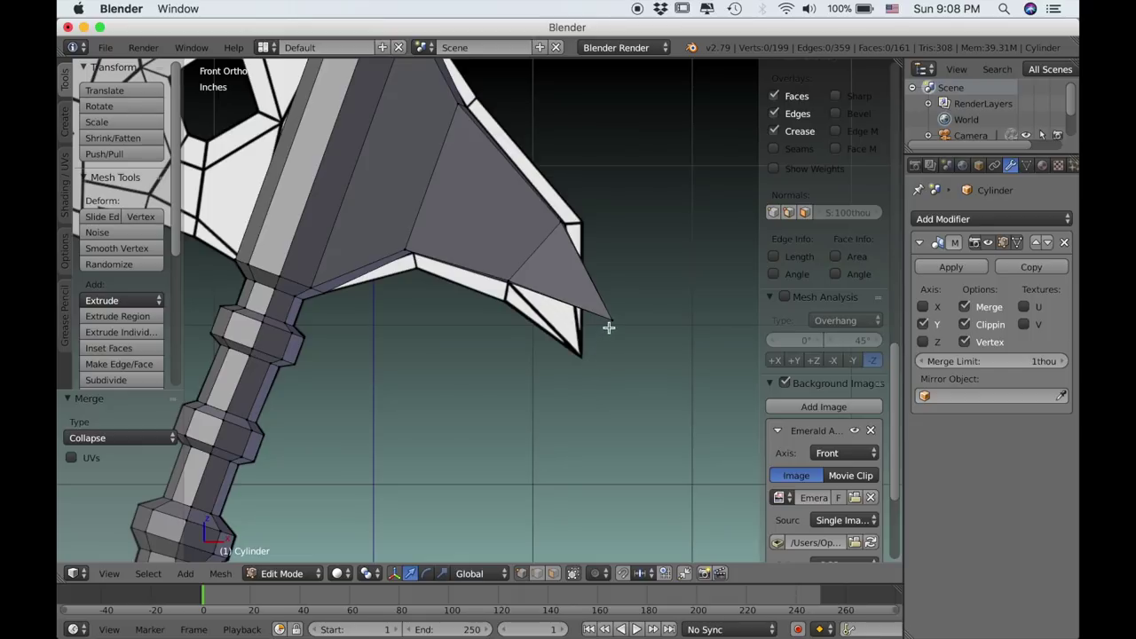
Move the tip vertex about -201 thou in X and -211 thou in Z onto the reference tip.
right_click(610, 323)
key("g")
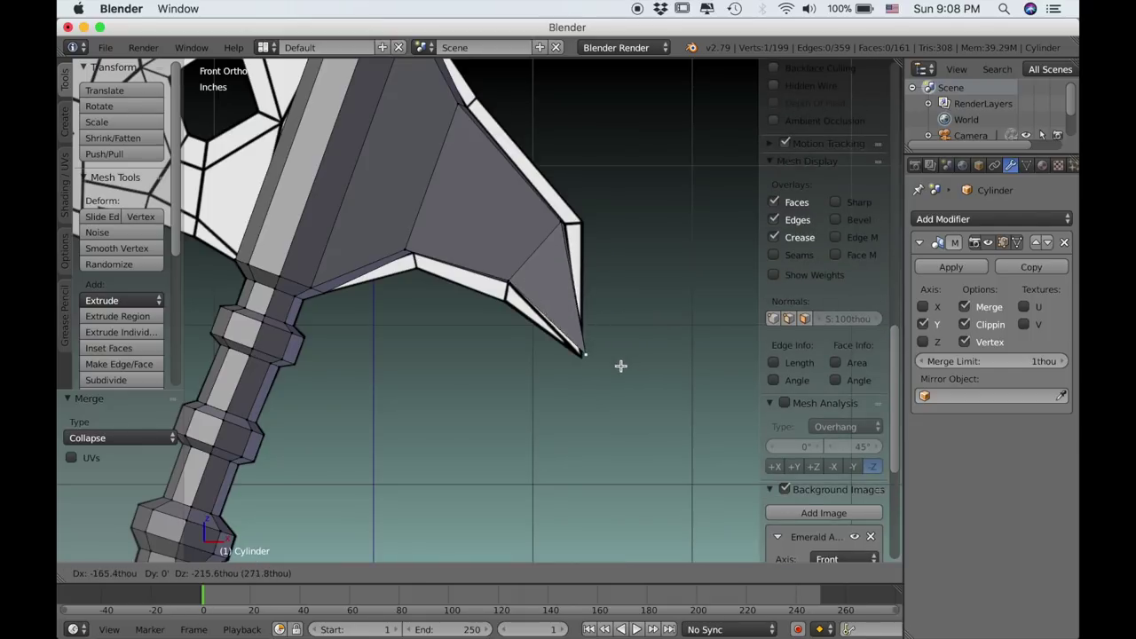
left_click(616, 363)
Move the spike's tip vertex about 243 thou along Y.
middle_click_drag(616, 363, 534, 381)
key("g")
key("y")
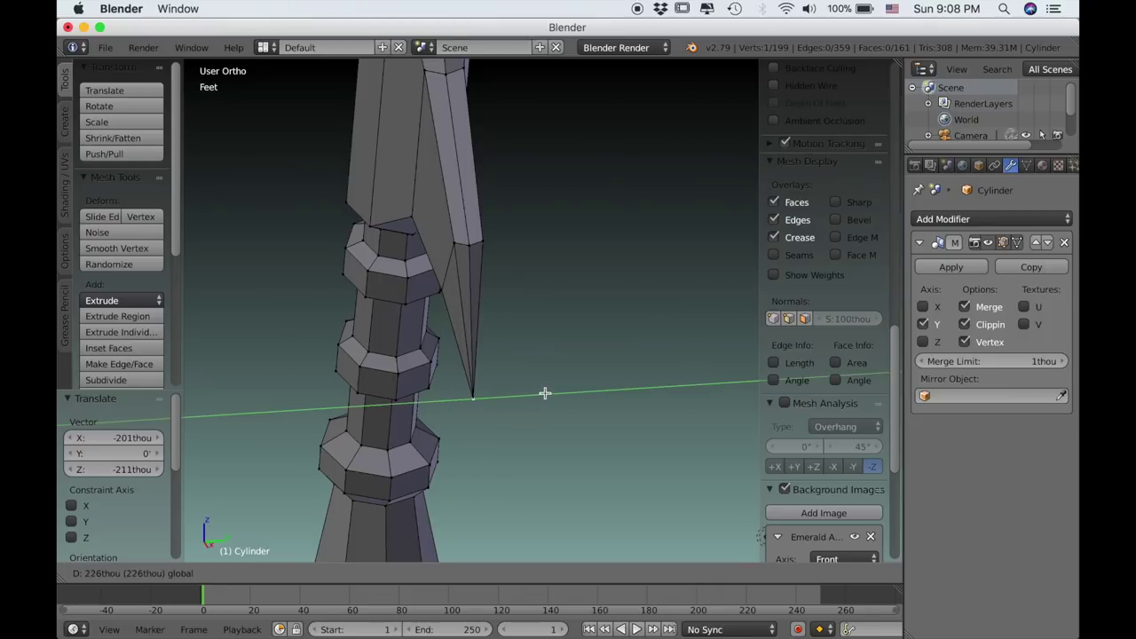
left_click(545, 393)
middle_click_drag(687, 354, 546, 550)
key("g")
key("y")
key("Escape")
Move the spike's upper outer edge about 105 thou in X and 20.1 thou in Z onto the reference outline.
left_click(538, 576)
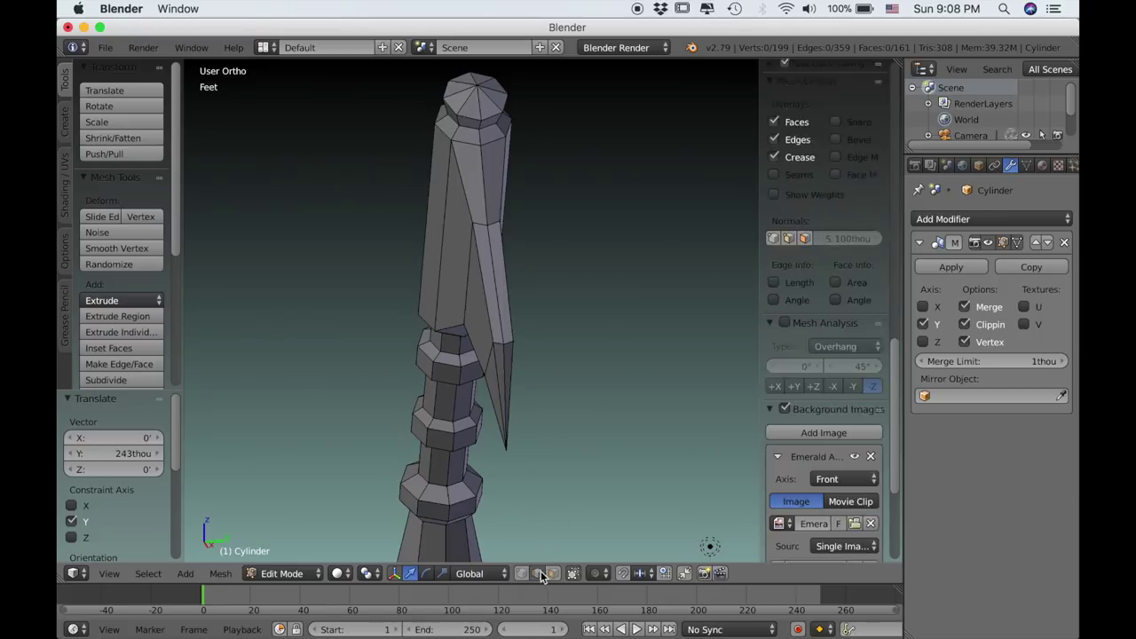
right_click(496, 286)
mouse_move(484, 304)
middle_mouse_down()
mouse_move(527, 314)
mouse_move(532, 299)
mouse_move(504, 303)
middle_mouse_up()
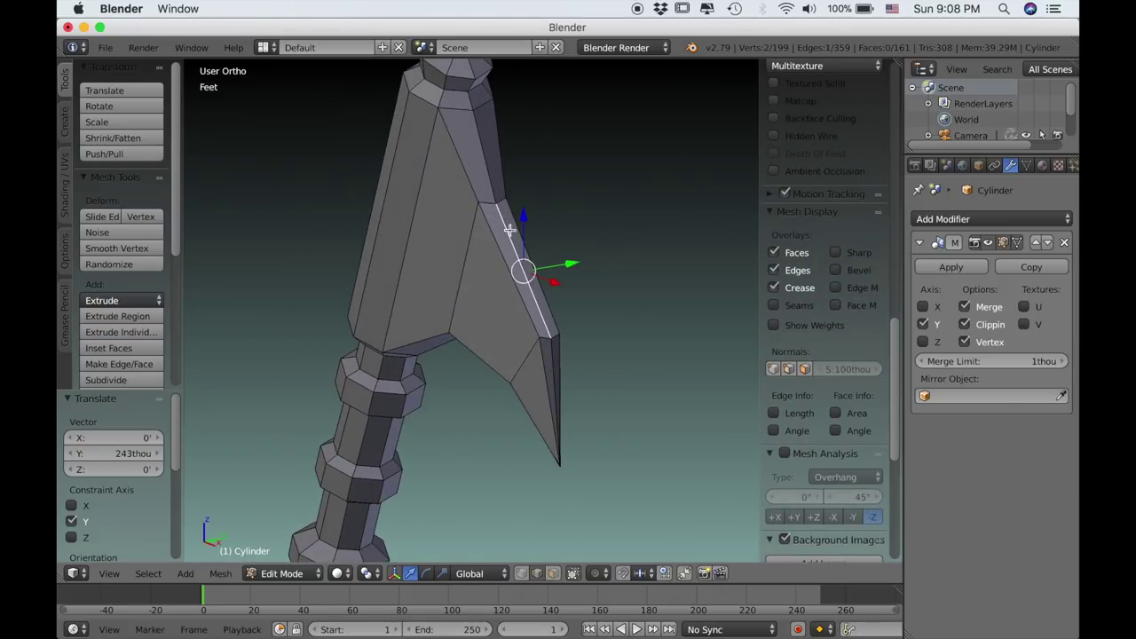
middle_click_drag(531, 289, 522, 293)
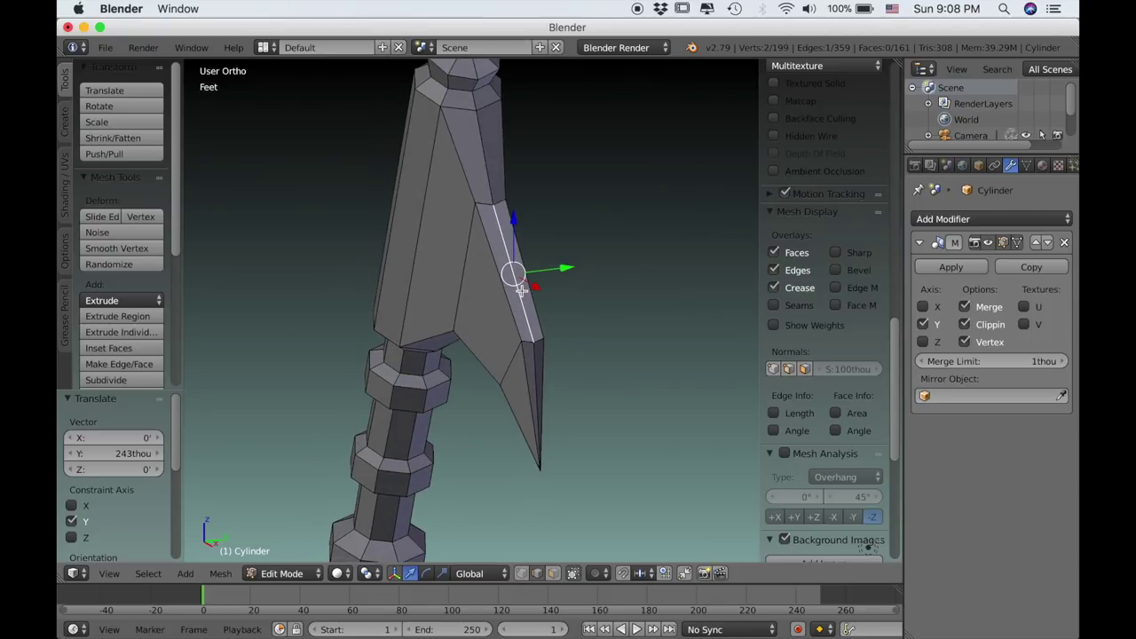
key("KP_1")
scroll(521, 291, "up", 2)
key("g")
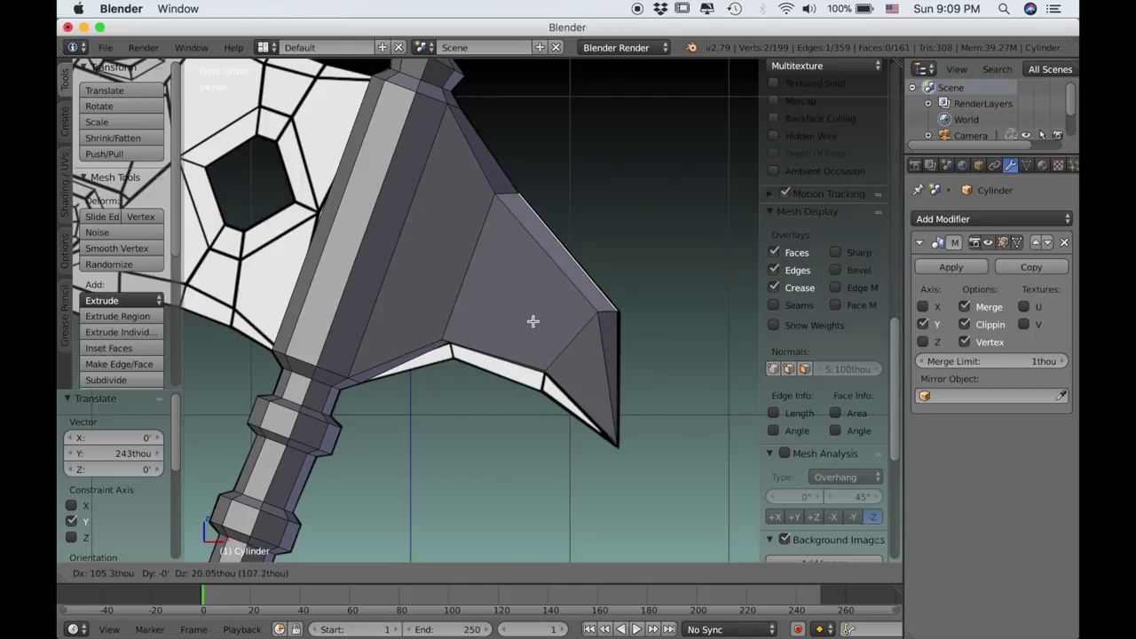
left_click(532, 320)
Move the spike's lower outer edge about 34.8 thou in X and -111 thou in Z, and rotate it about 4.78°.
middle_click_drag(504, 393, 494, 346)
right_click(491, 345)
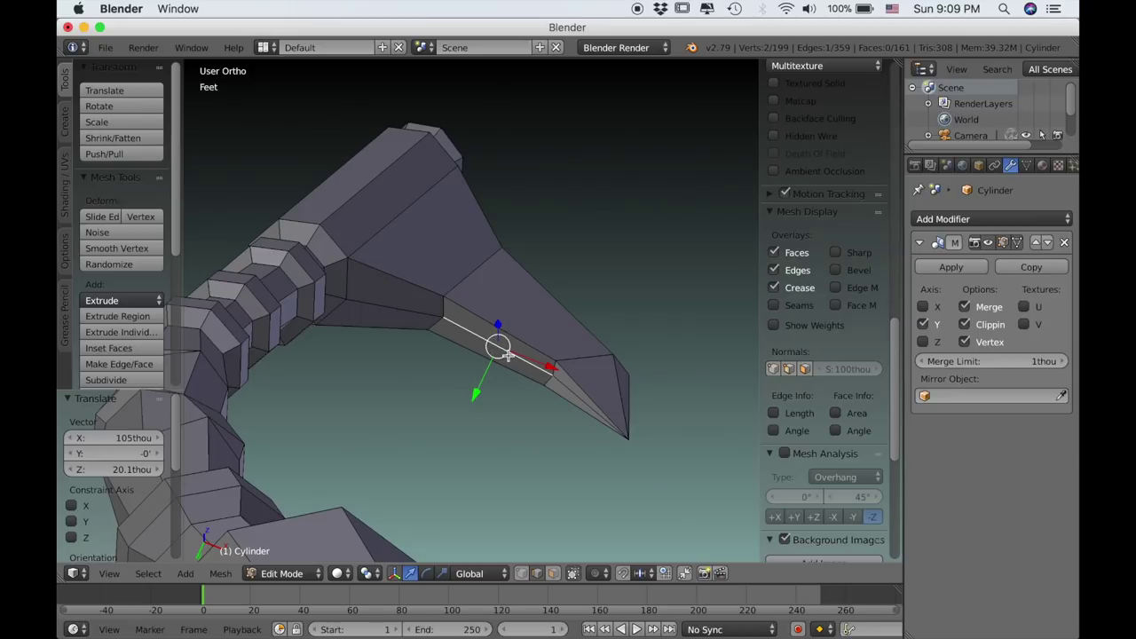
key("KP_1")
scroll(540, 392, "up", 1)
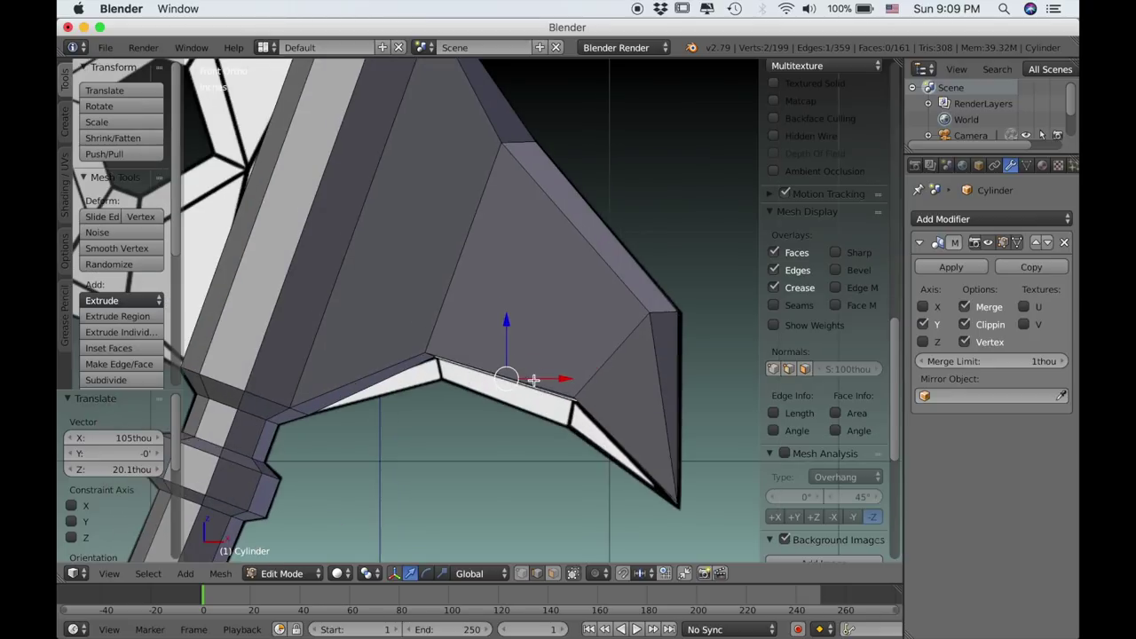
middle_click_drag(533, 380, 533, 329, "shift")
key("g")
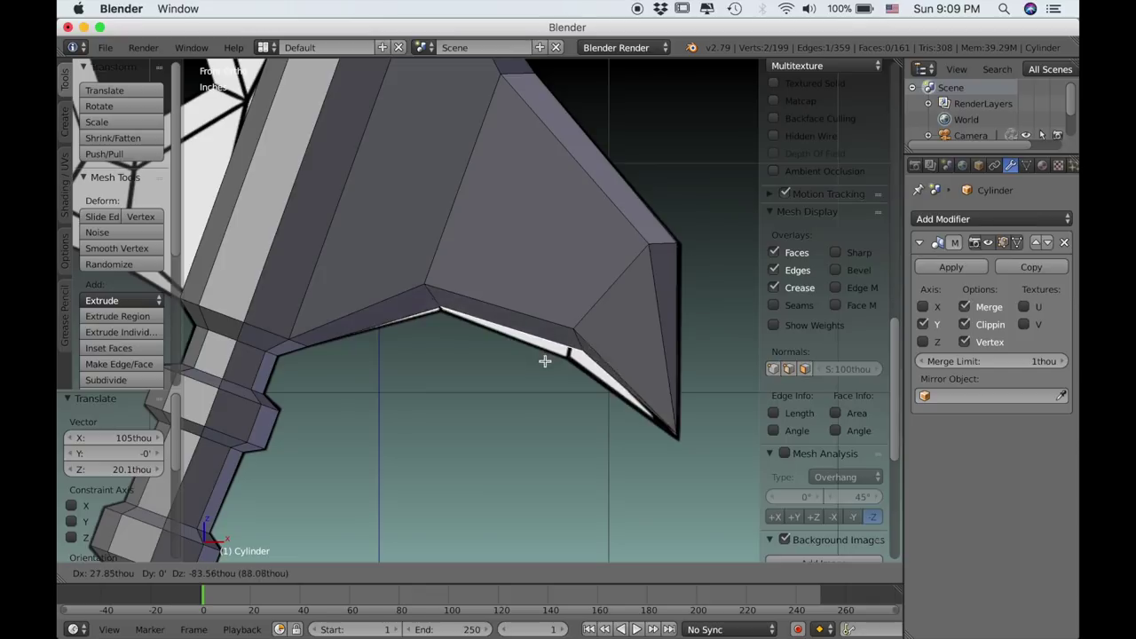
left_click(552, 366)
key("r")
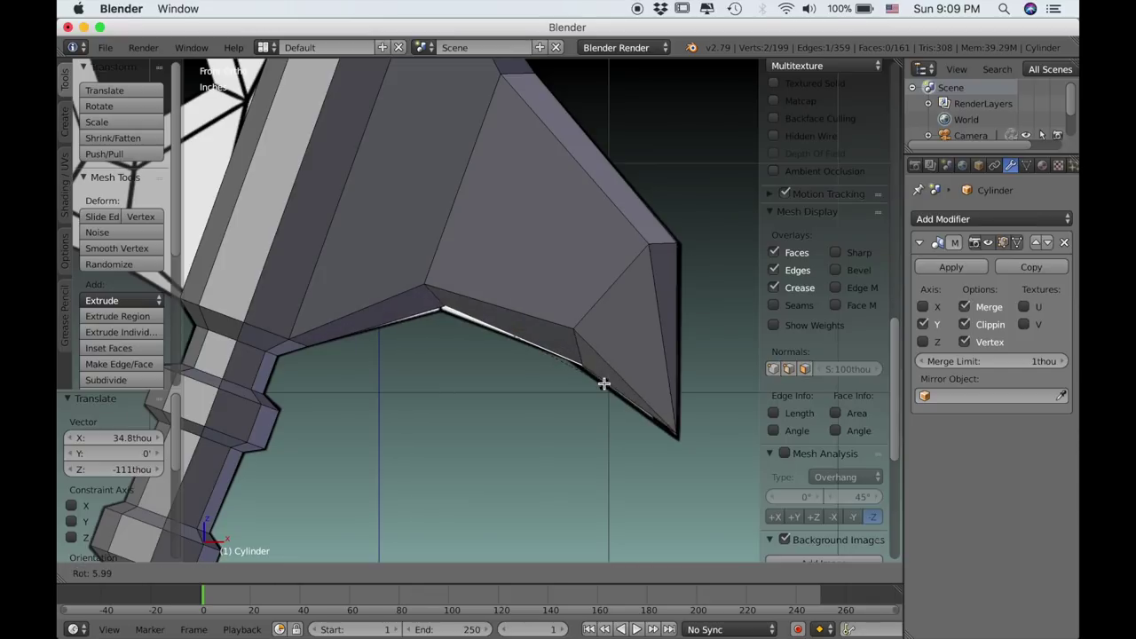
left_click(605, 382)
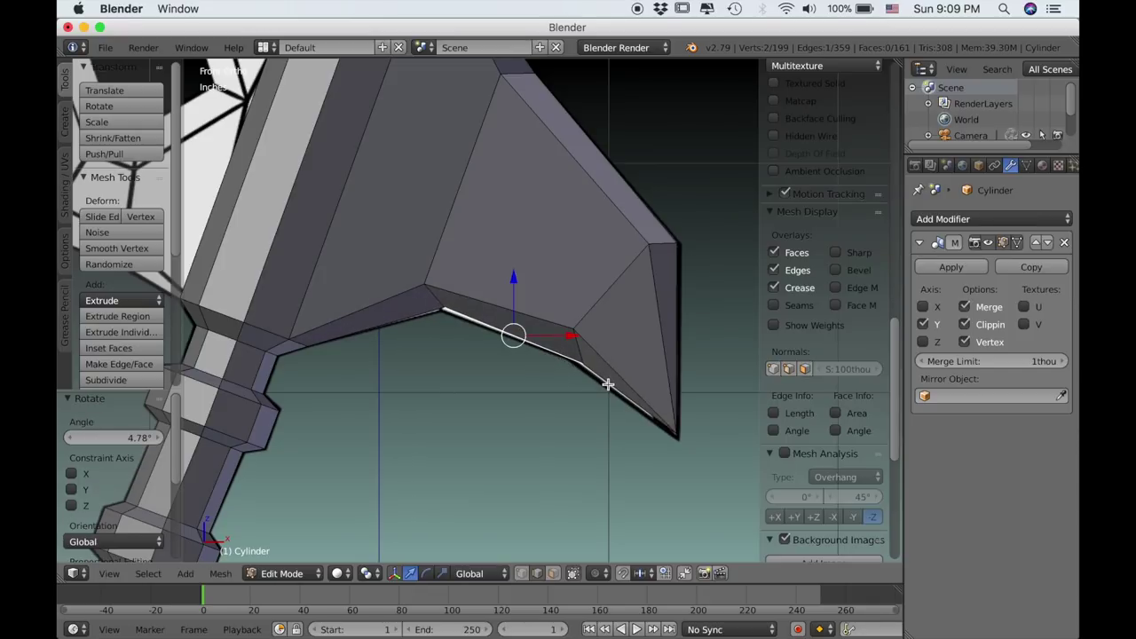
Scale the spike's lower outer edge to about 0.903 and shift it about -17.4 thou in X and -10.4 thou in Z.
key("s")
left_click(599, 380)
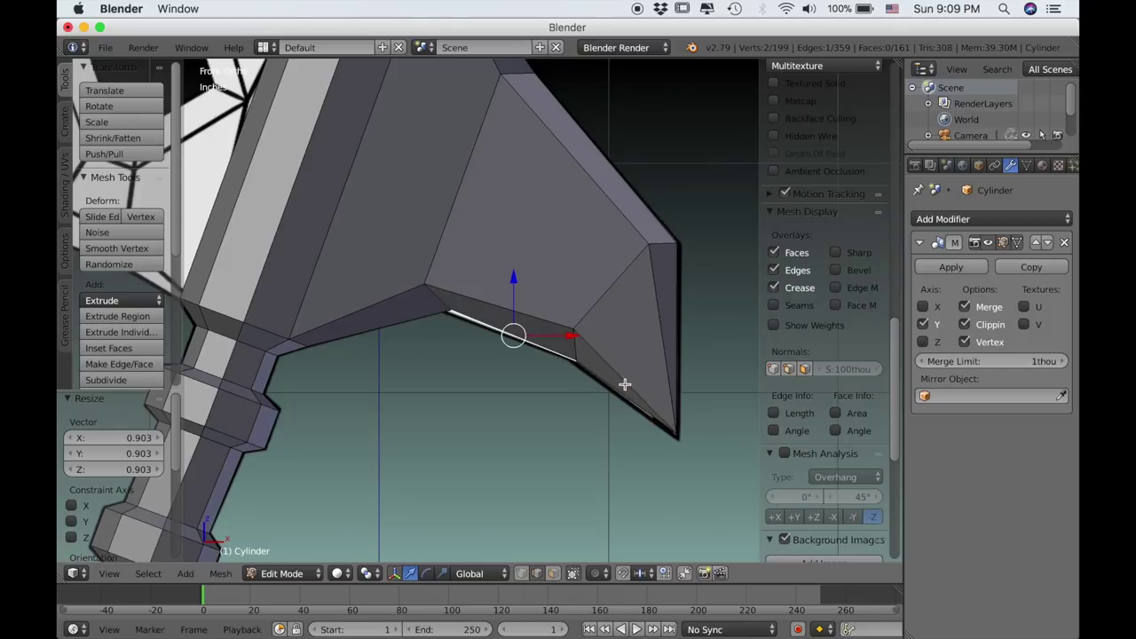
key("g")
left_click(622, 387)
In wireframe, move both vertices of the spike's middle cross edge about 62.7 thou in X and -25.1 thou in Z, then restore solid shading.
scroll(612, 387, "down", 8)
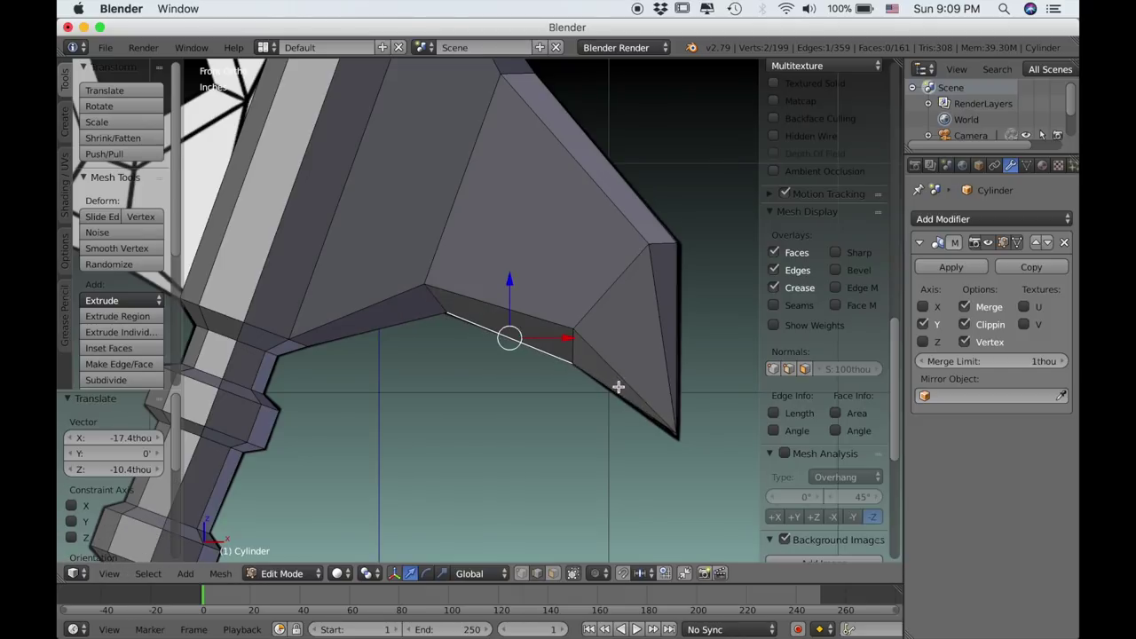
scroll(588, 402, "up", 6)
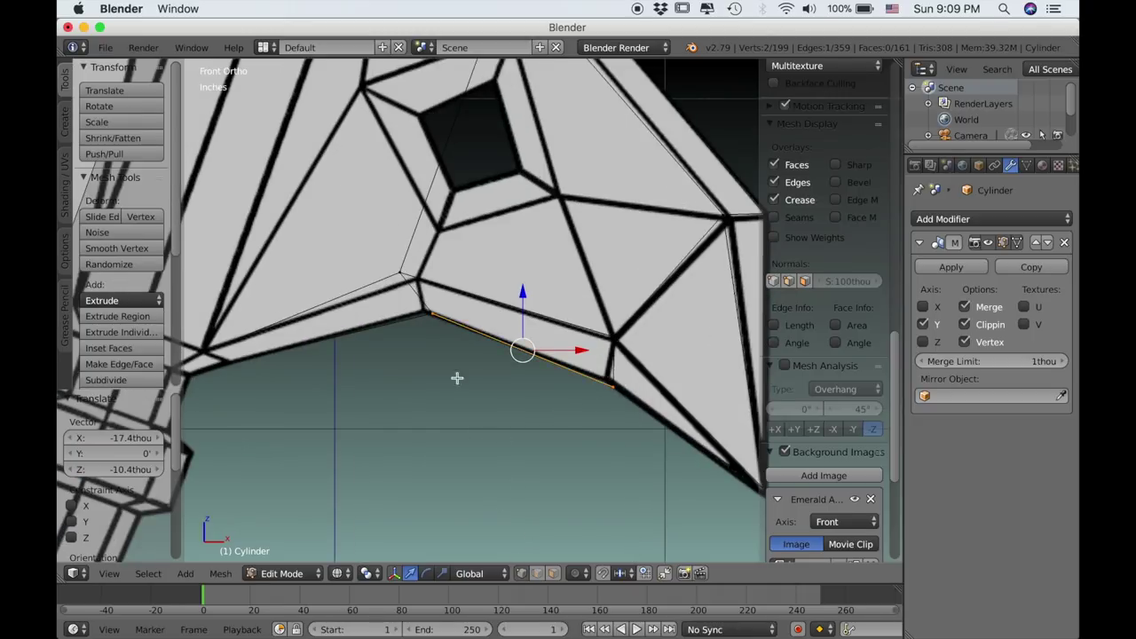
scroll(464, 393, "down", 3)
right_click(433, 282)
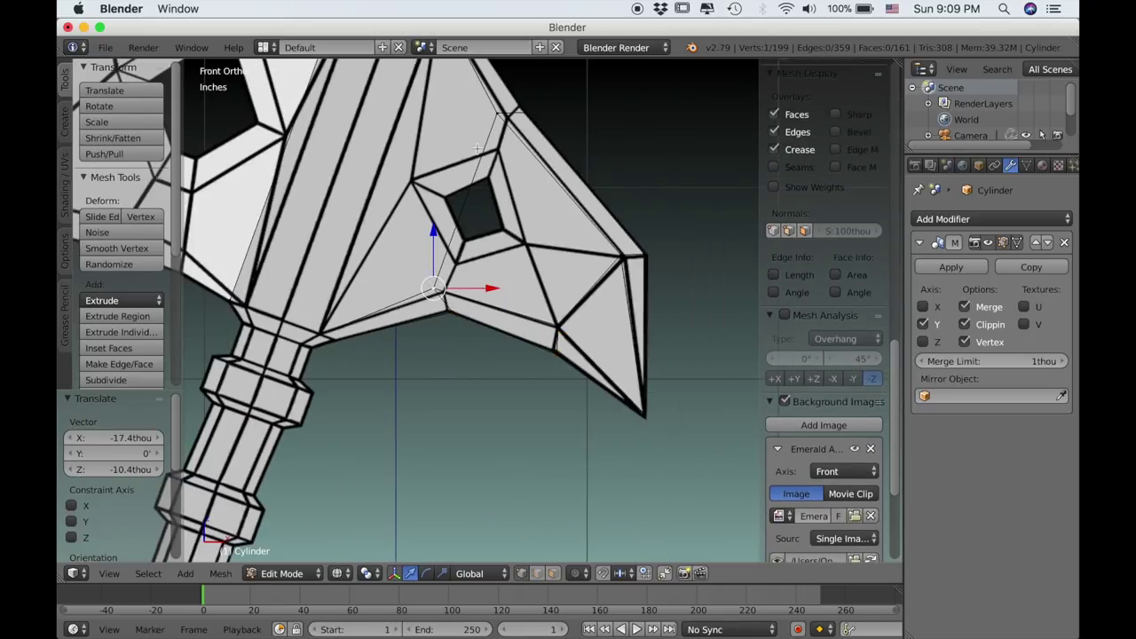
right_click(494, 116, "shift")
key("g")
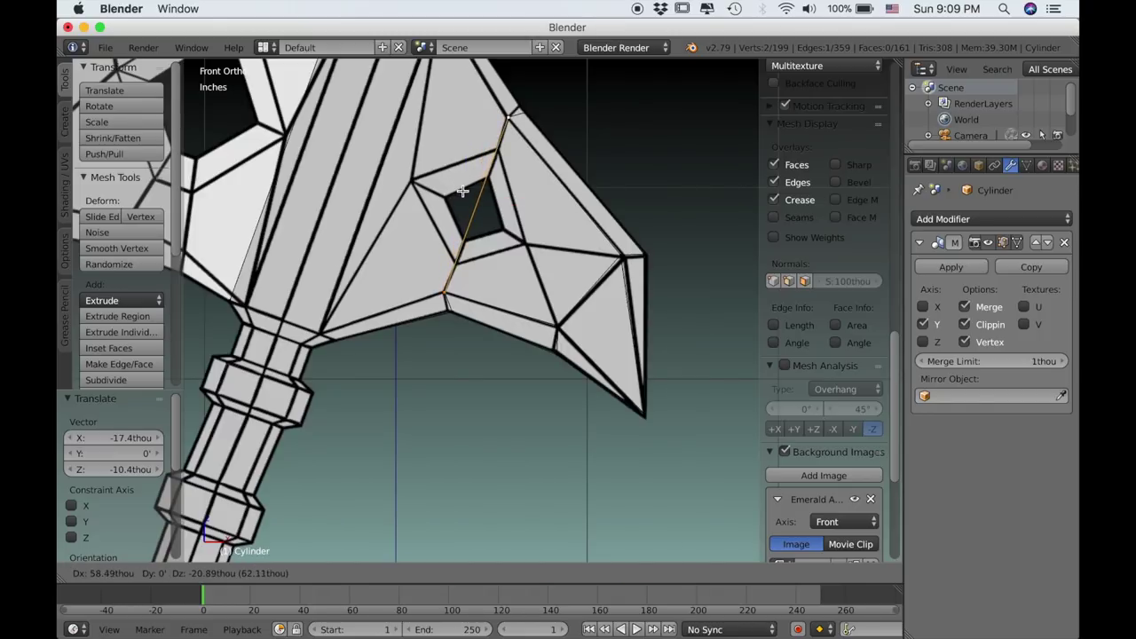
left_click(462, 191)
scroll(542, 258, "down", 1)
mouse_move(531, 259)
middle_mouse_down("shift")
mouse_move(539, 278)
mouse_move(370, 285)
mouse_move(563, 274)
mouse_move(532, 286)
mouse_move(512, 329)
mouse_move(562, 362)
middle_mouse_up("shift")
key("z")
scroll(540, 274, "down", 2)
scroll(524, 304, "up", 2)
scroll(530, 340, "down", 2)
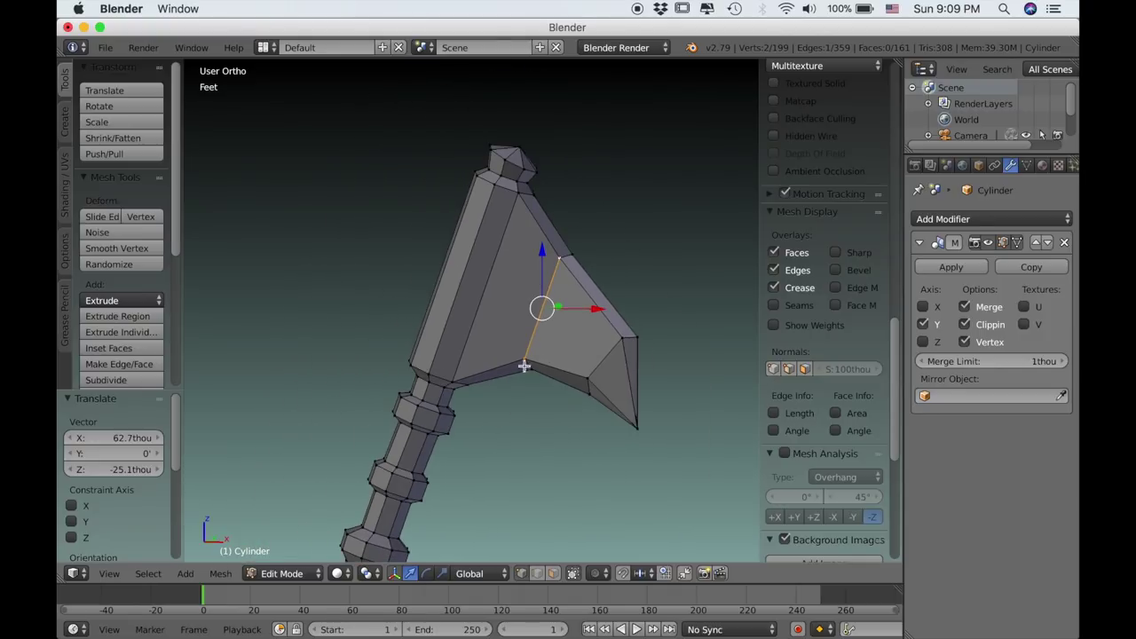
Extrude the axe head's long side face opposite the spike about 509 thou toward the main blade.
left_click(554, 575)
middle_click_drag(456, 416, 484, 358)
right_click(452, 307)
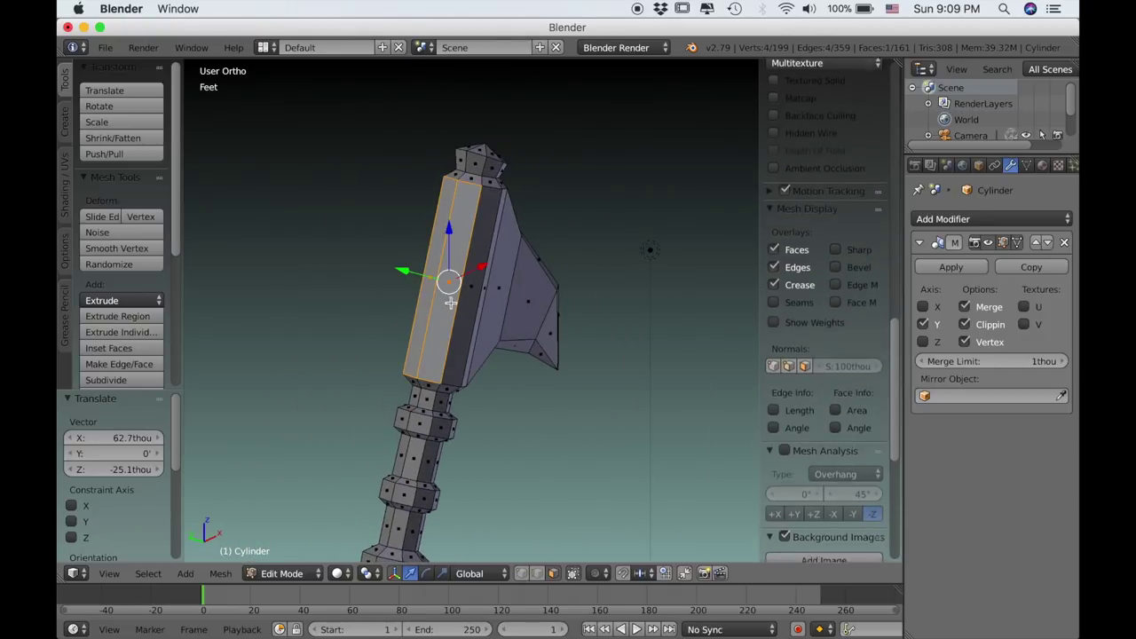
scroll(506, 337, "down", 1)
key("KP_1")
scroll(514, 350, "up", 3)
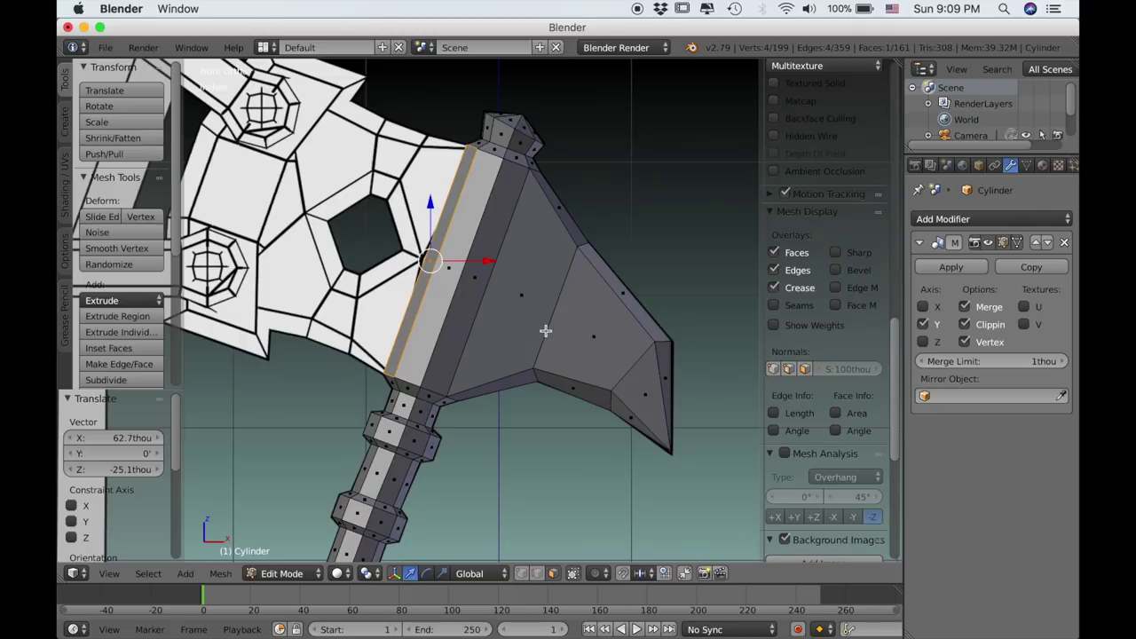
key("e")
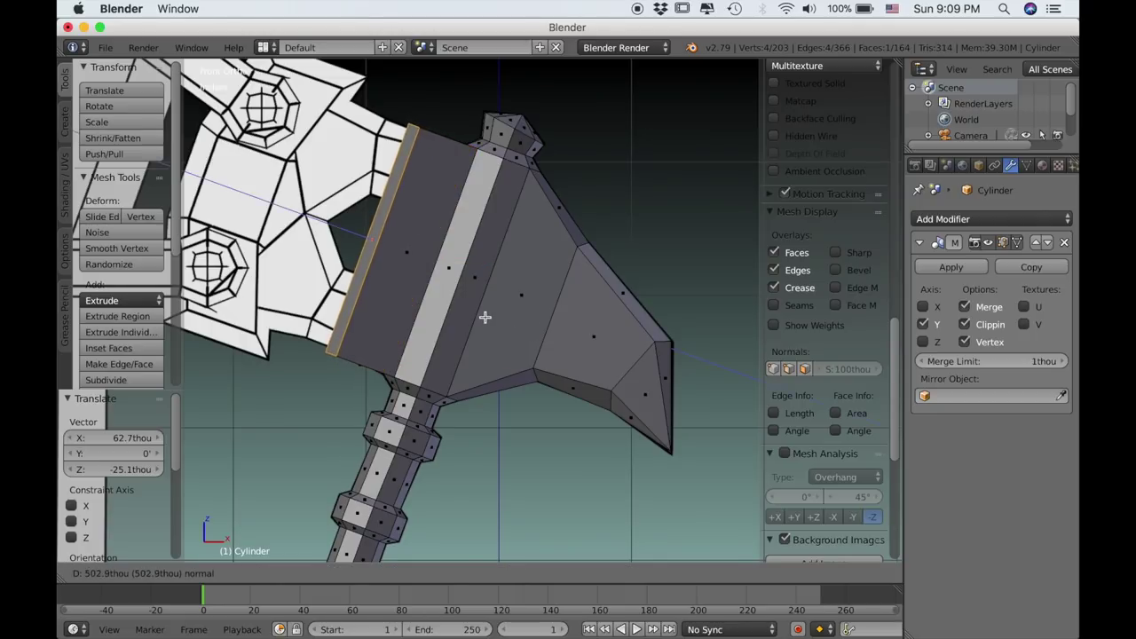
left_click(484, 317)
Flatten the extruded blade face by scaling it to 0 along X.
middle_click_drag(459, 322, 429, 333)
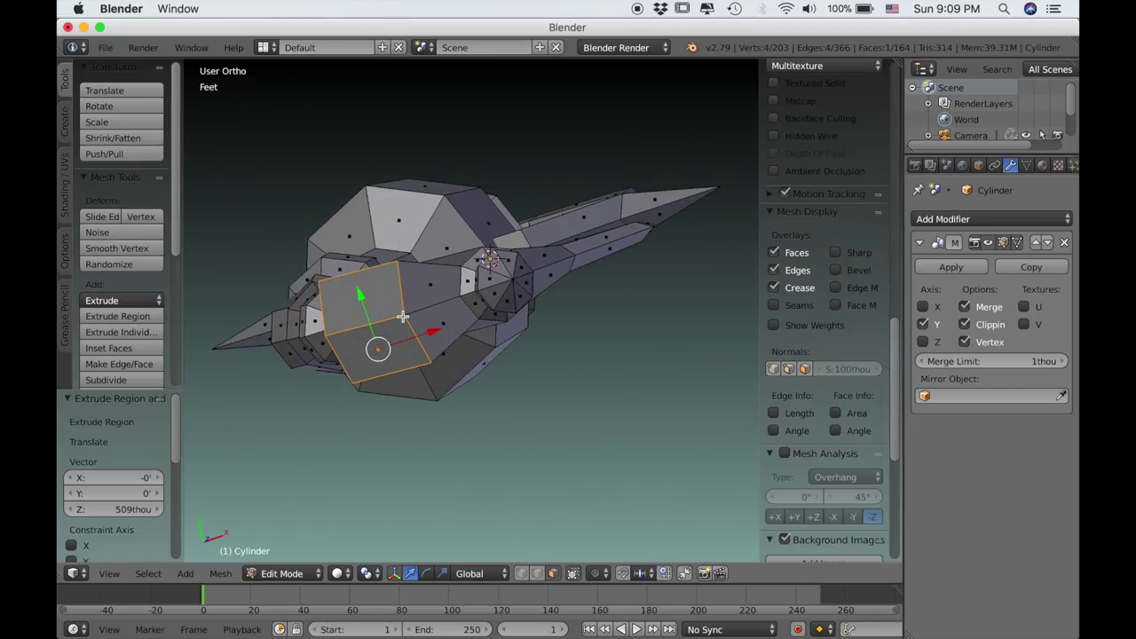
middle_click_drag(410, 331, 419, 285)
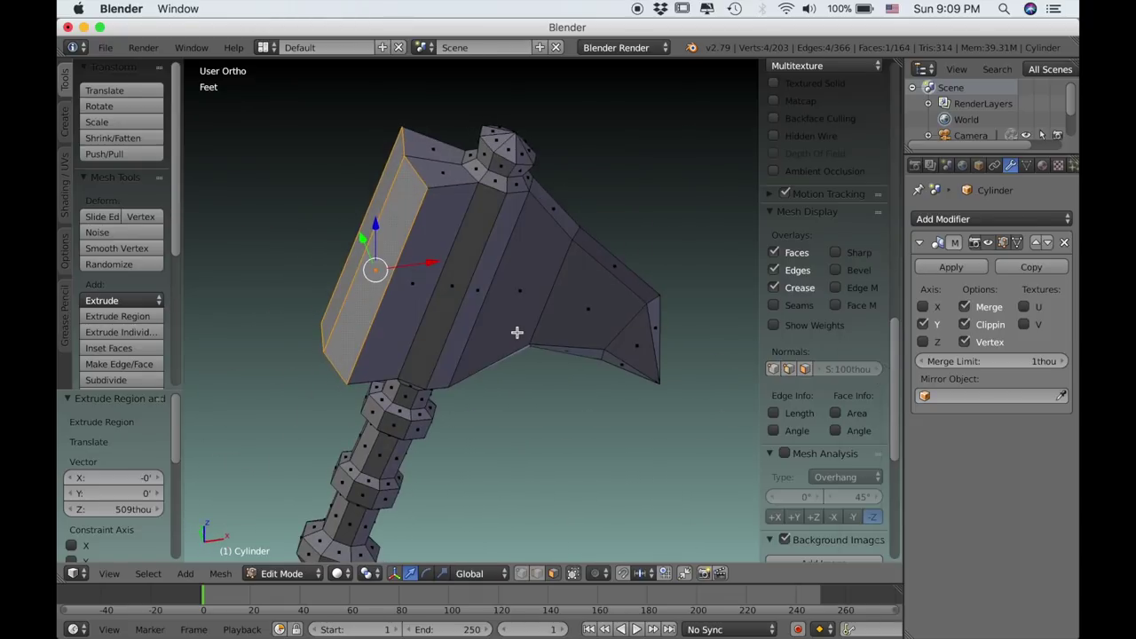
key("s")
key("x")
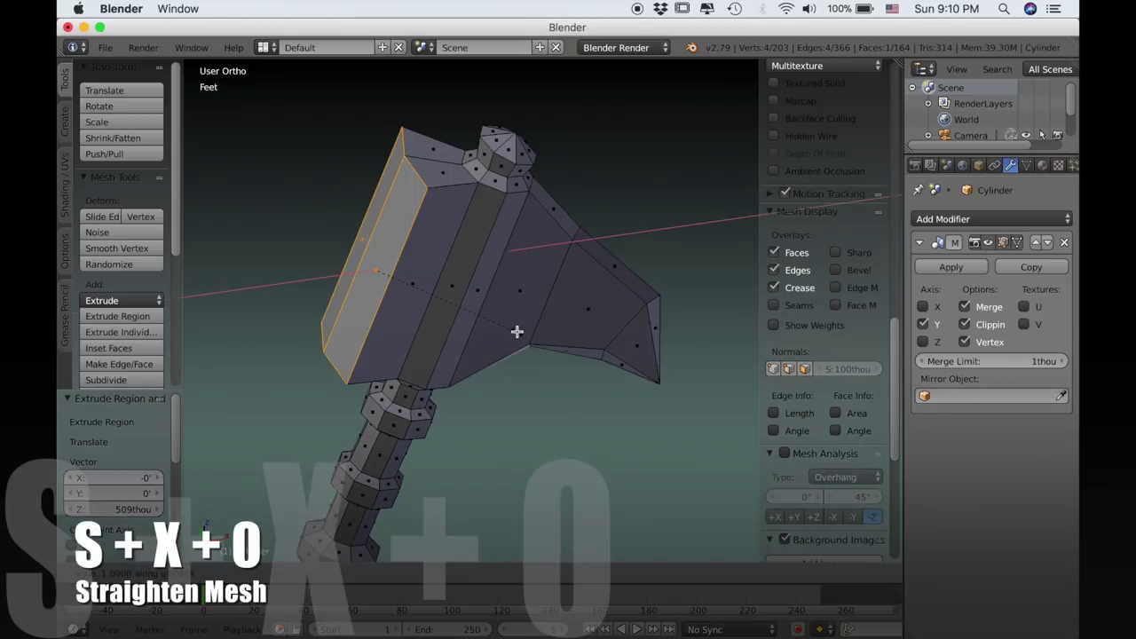
key("0")
key("Return")
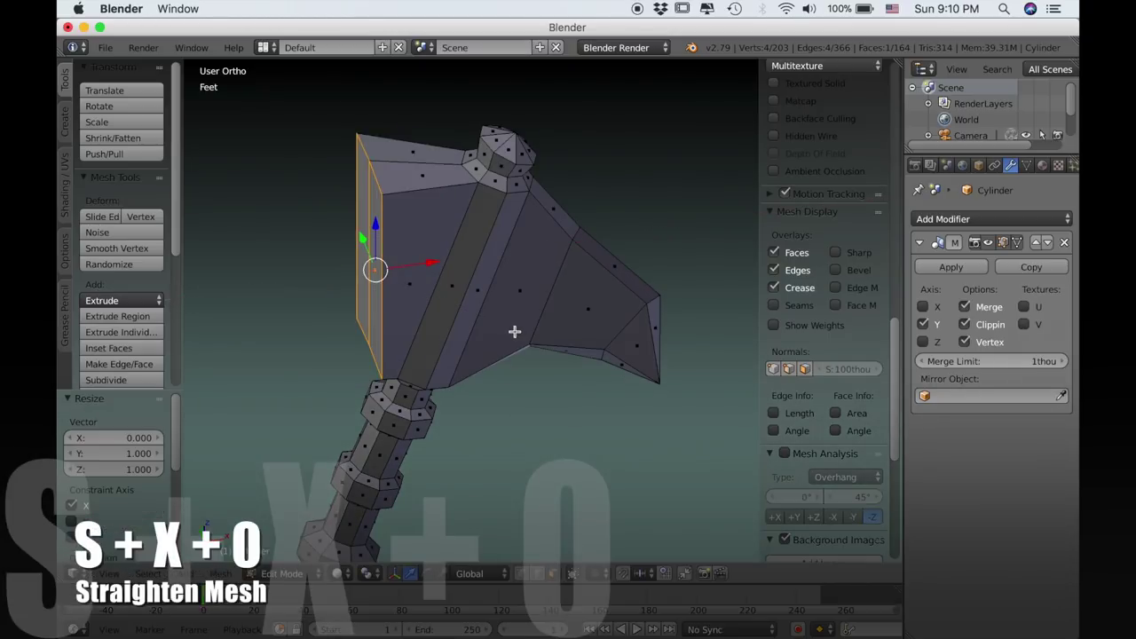
Rotate the flattened blade face about 16.9° and move it about -54.3 thou in X and 20.9 thou in Z.
key("KP_1")
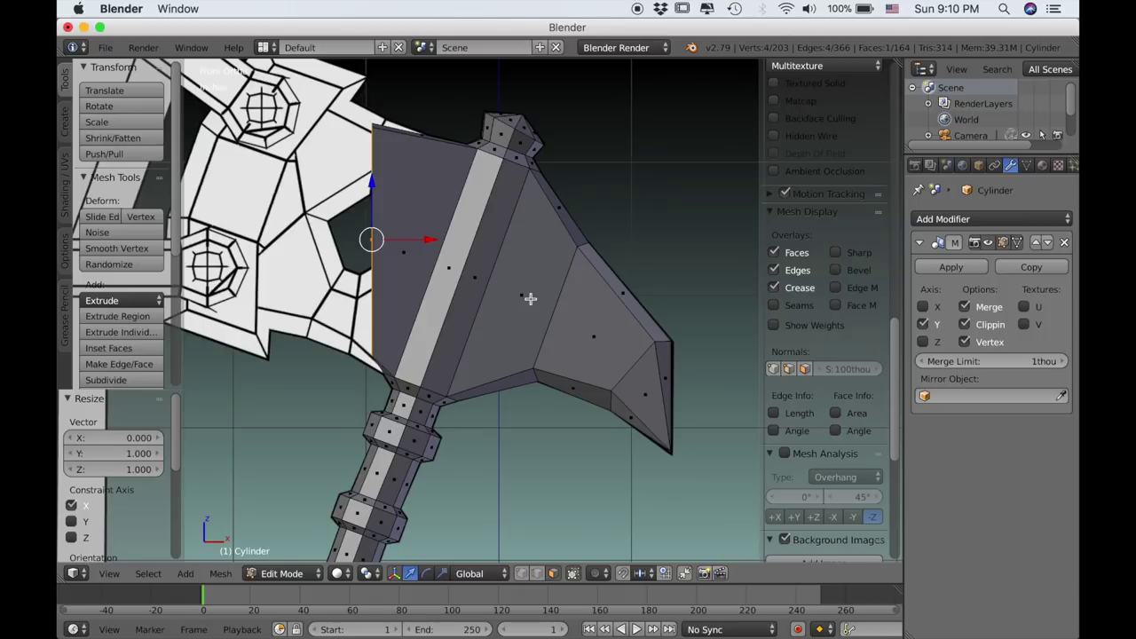
key("r")
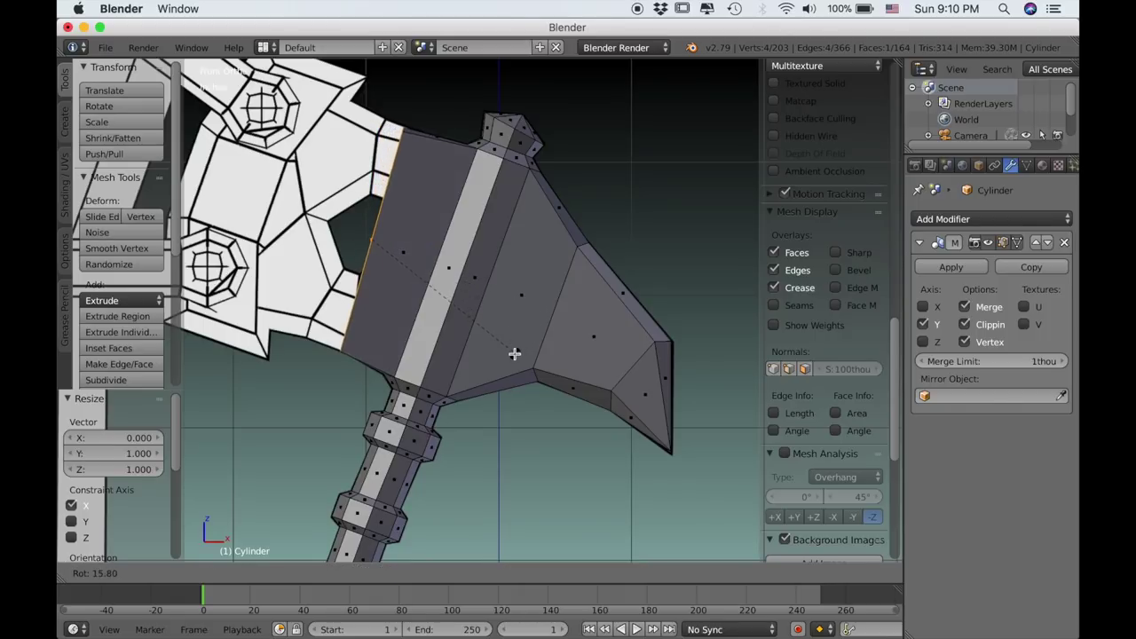
left_click(514, 355)
scroll(455, 356, "up", 4)
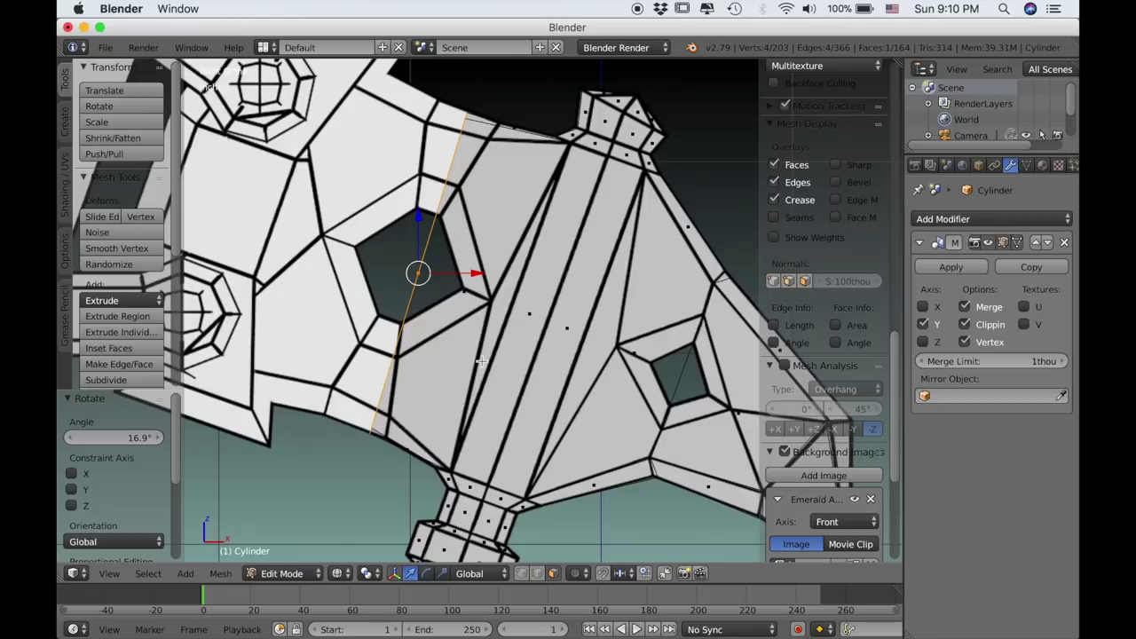
key("g")
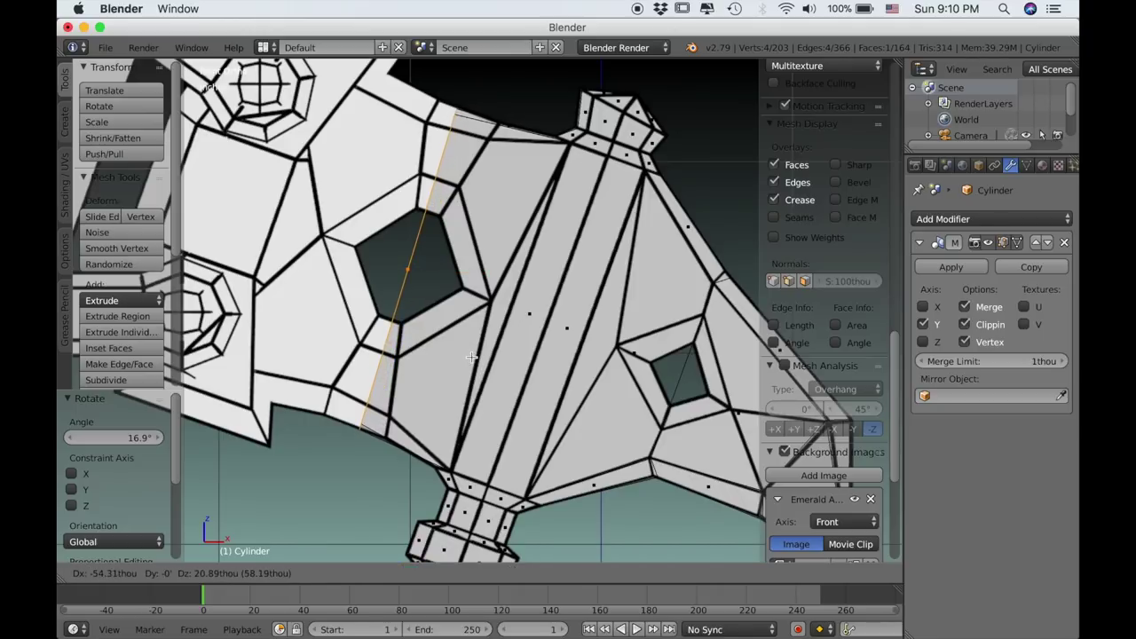
left_click(471, 357)
Scale the blade's end face to about 0.874 and shift it about 12.5 thou in both X and Z.
key("s")
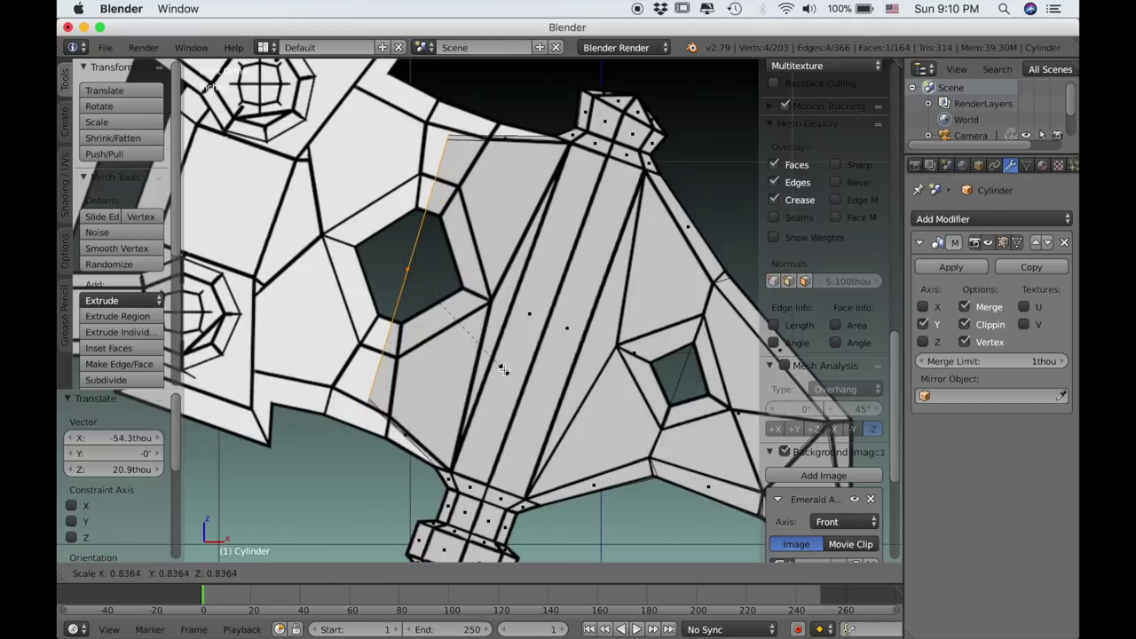
left_click(437, 366)
key("g")
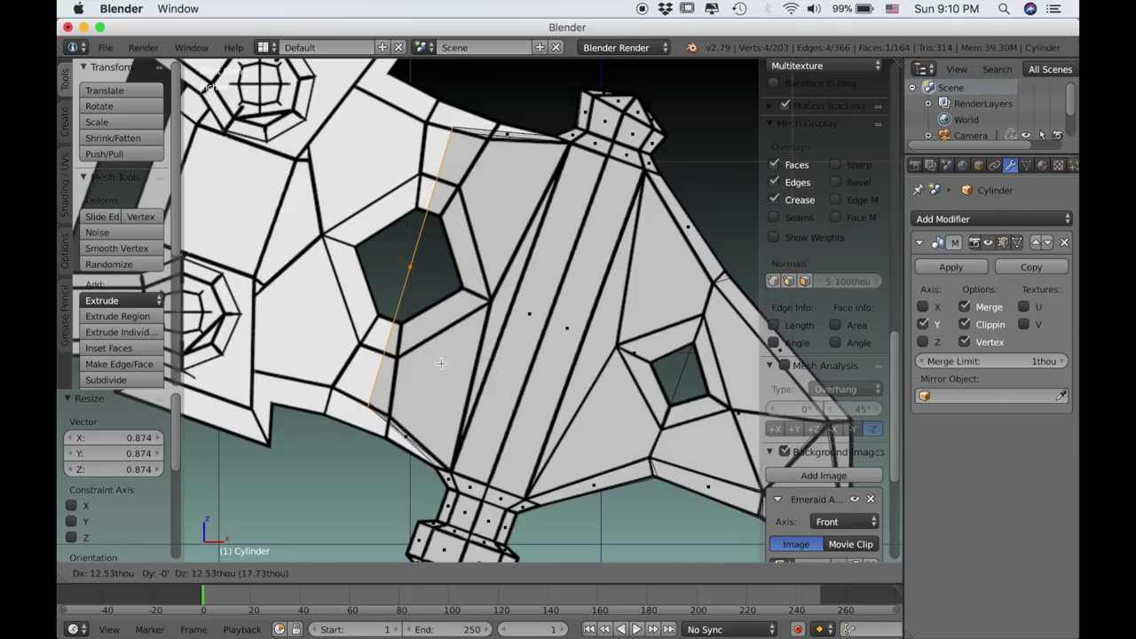
left_click(440, 363)
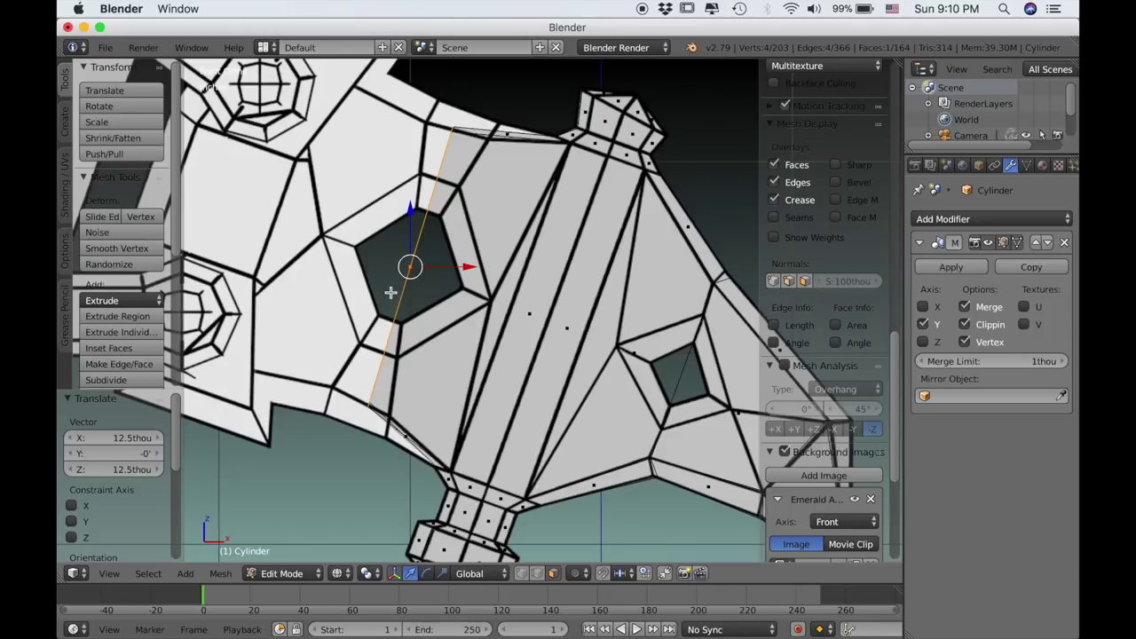
Move the blade's end face along Y by about 219 thou, plus a further 36.1 thou, to narrow the blade.
scroll(391, 292, "down", 3)
key("z")
middle_click_drag(404, 298, 431, 341)
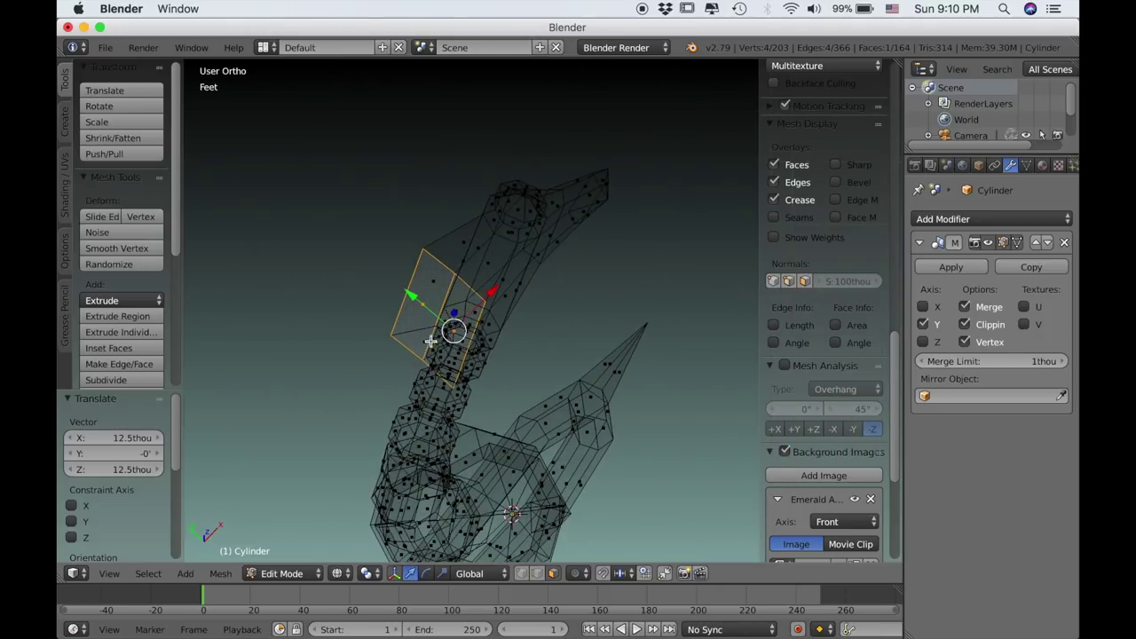
key("g")
key("y")
left_click(407, 294)
key("z")
mouse_move(453, 305)
middle_mouse_down()
mouse_move(385, 322)
mouse_move(314, 296)
mouse_move(453, 308)
middle_mouse_up()
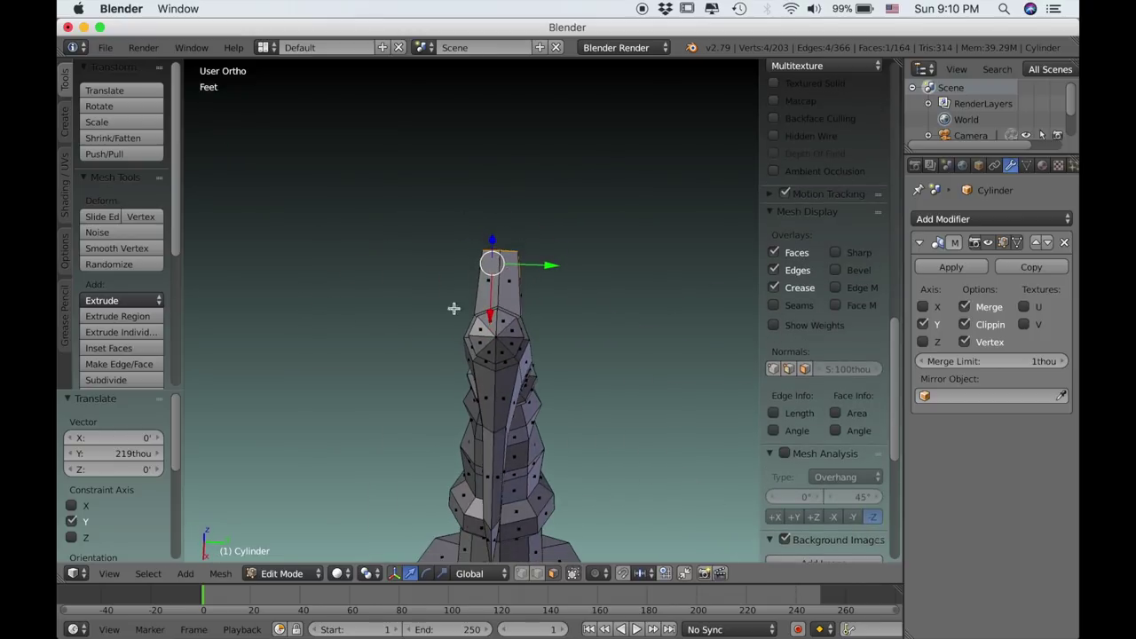
key("g")
key("y")
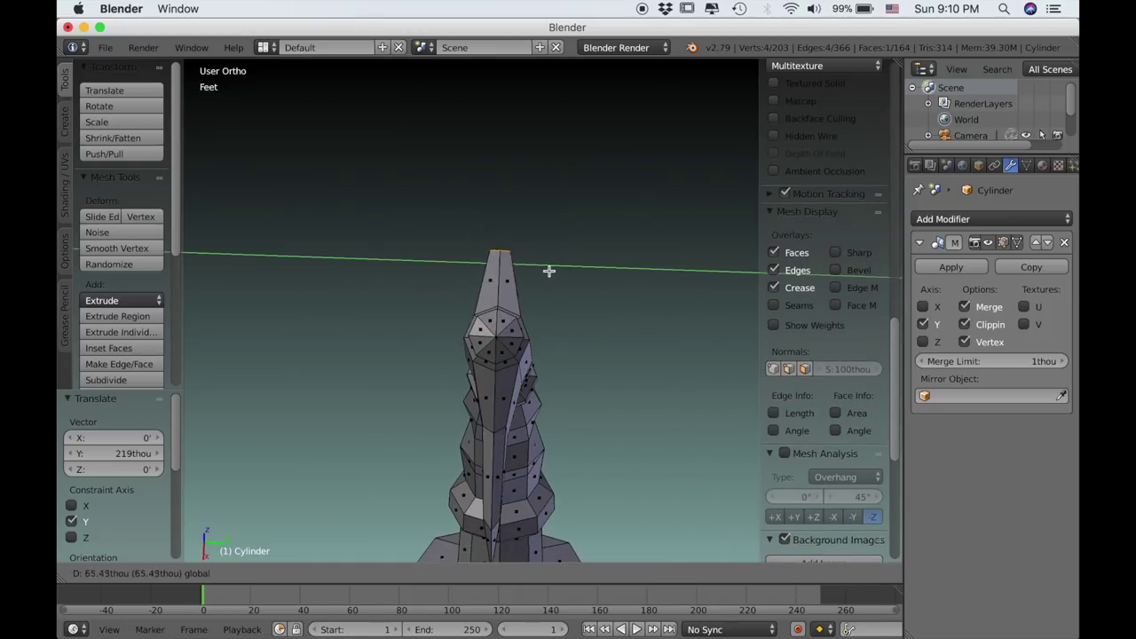
left_click(548, 268)
middle_click_drag(548, 268, 608, 268)
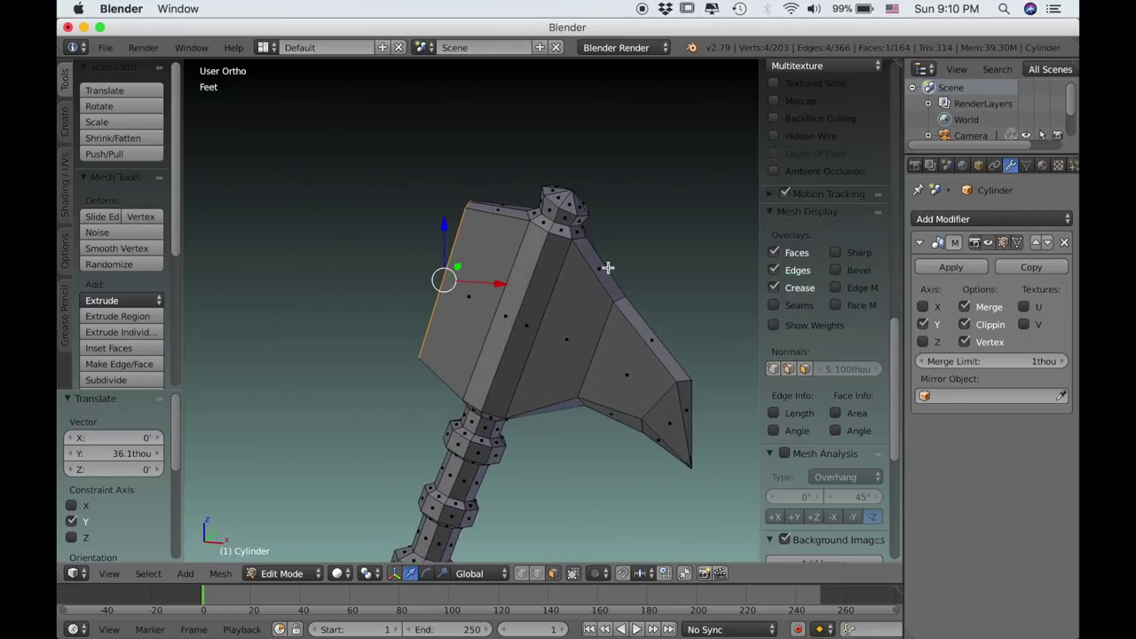
Extrude the blade's end face outward about 782 thou and scale it to about 1.083 to follow the reference.
key("KP_1")
scroll(606, 347, "up", 1)
middle_click_drag(535, 346, 574, 360, "shift")
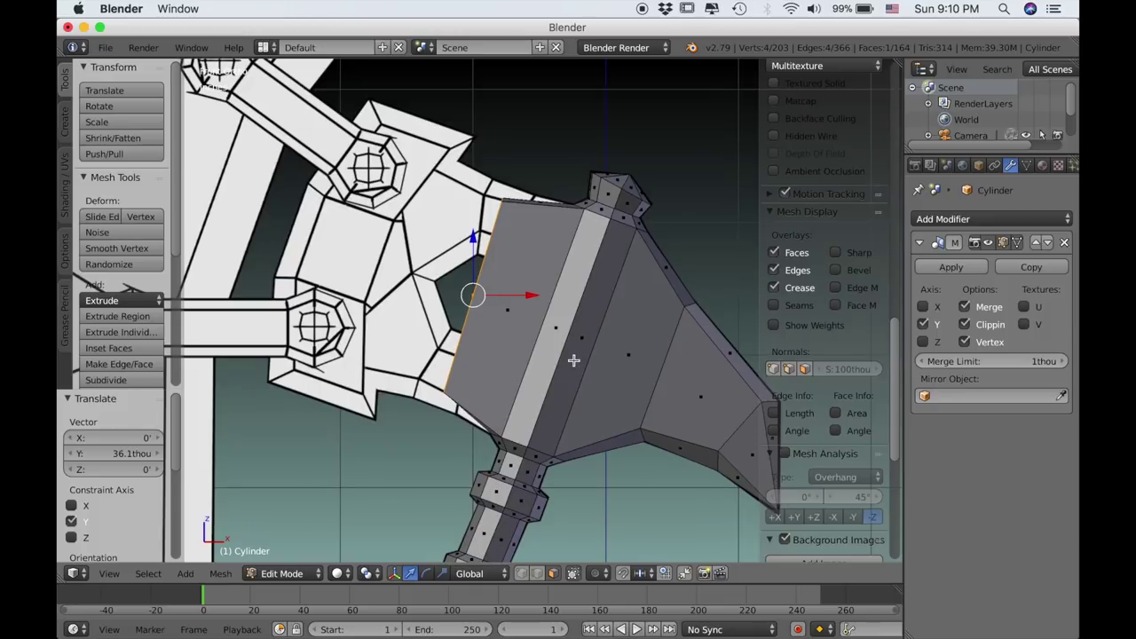
key("e")
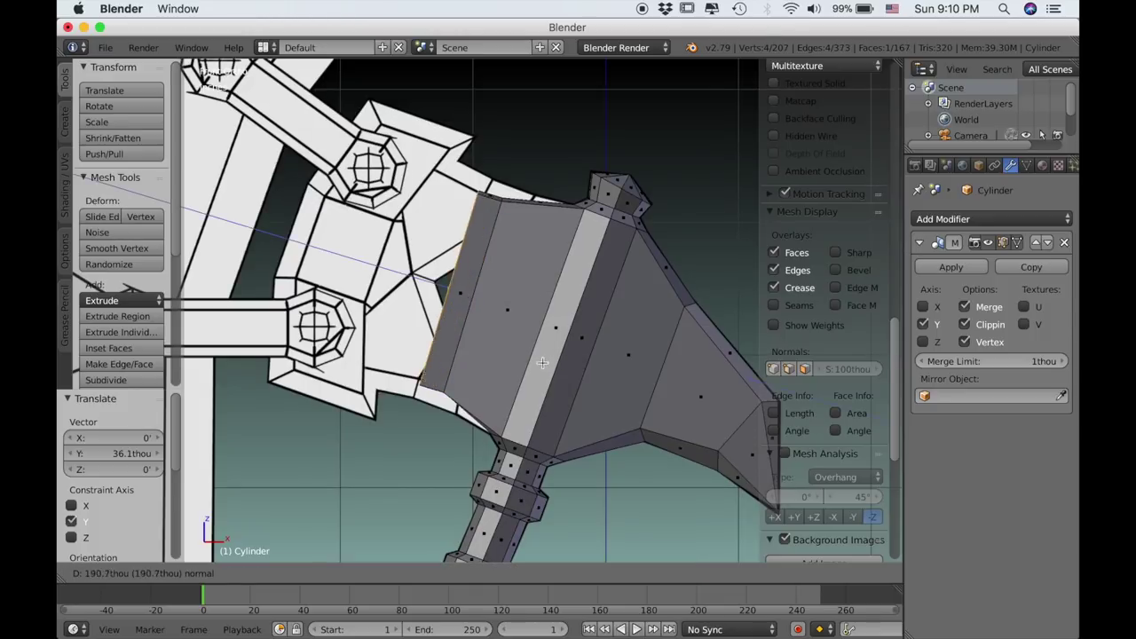
left_click(476, 340)
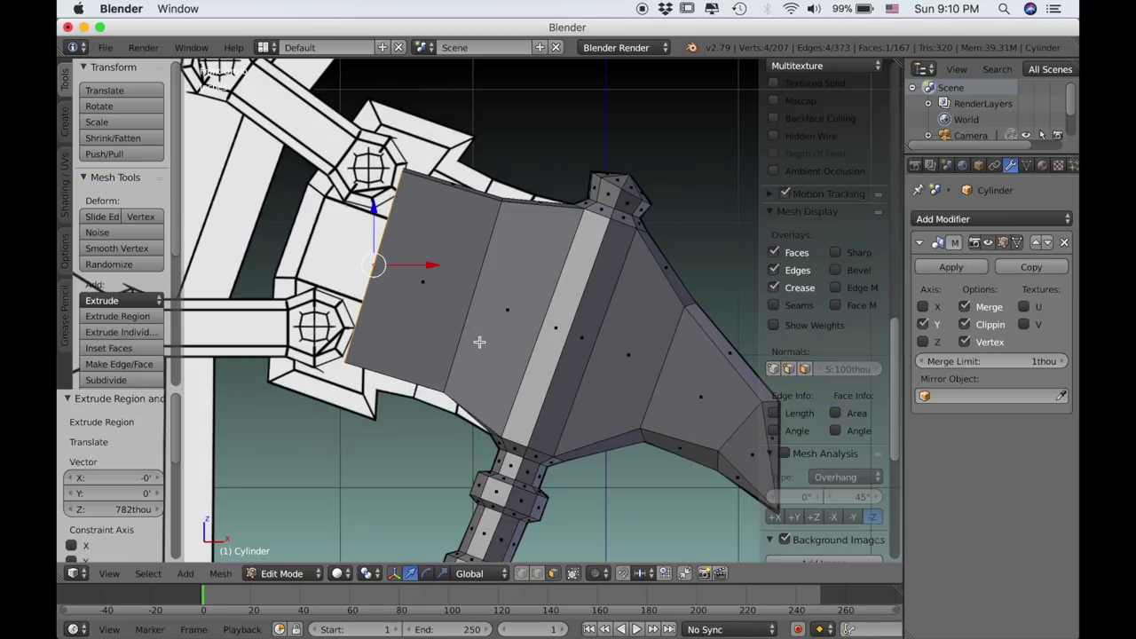
key("z")
key("s")
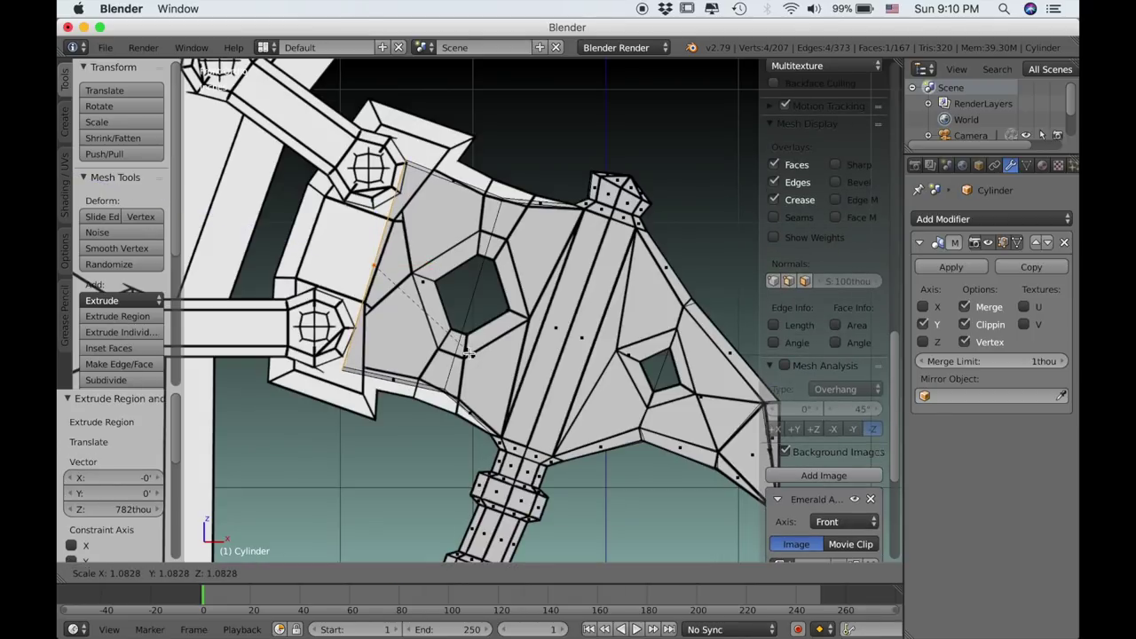
left_click(468, 354)
Delete the faces at the open end of the extruded blade.
scroll(472, 354, "down", 2)
key("z")
middle_click_drag(446, 376, 477, 373)
scroll(476, 373, "up", 1)
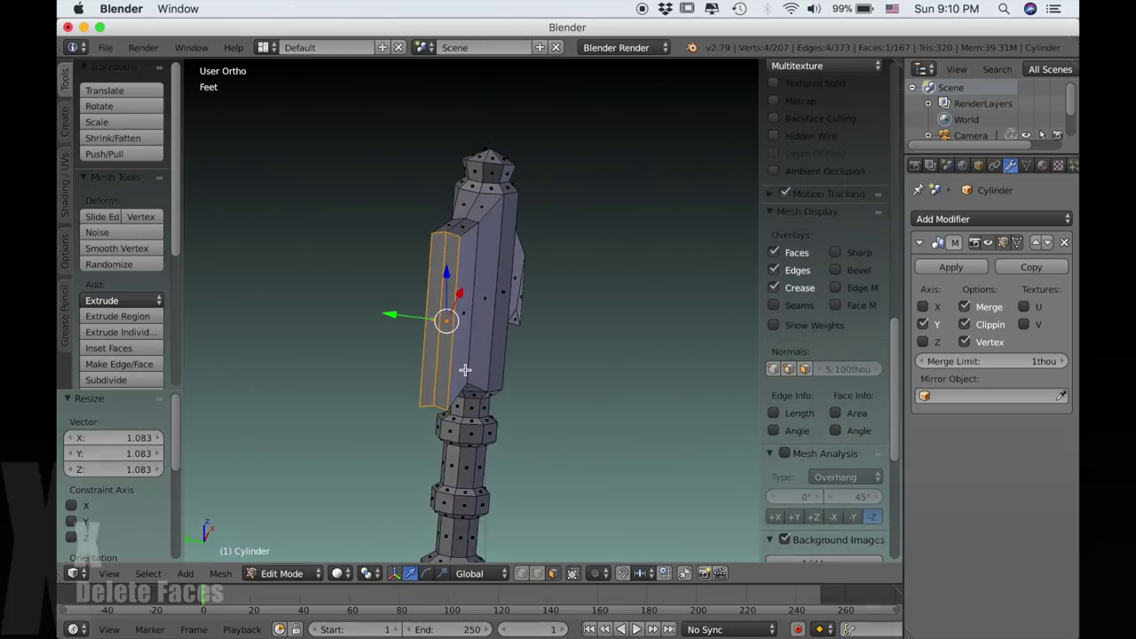
key("x")
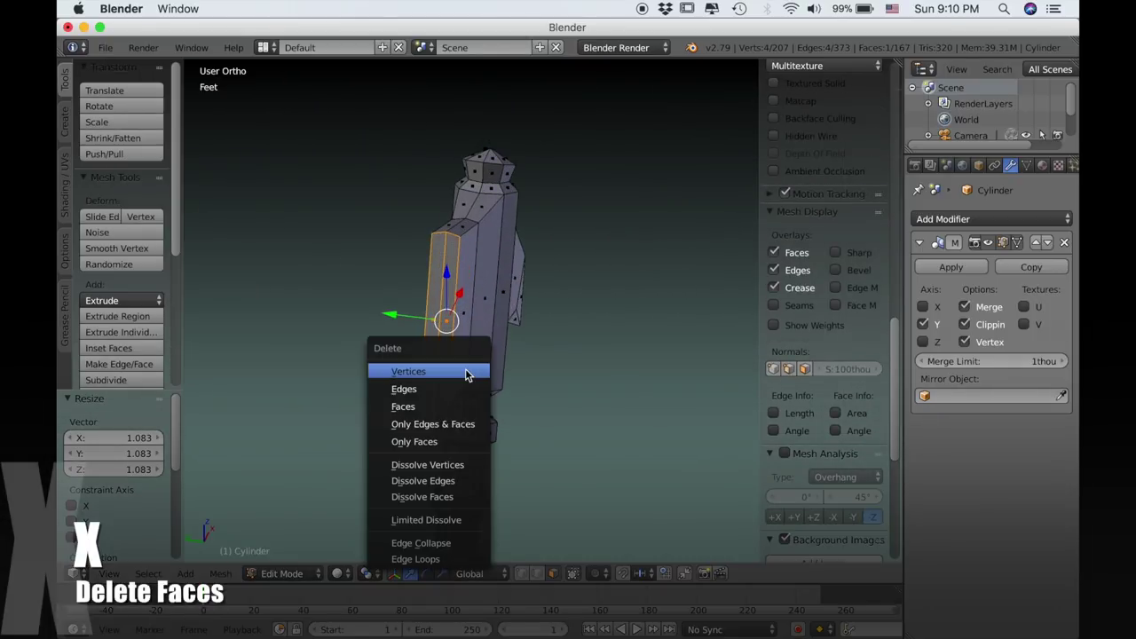
left_click(426, 404)
scroll(489, 375, "right", 10)
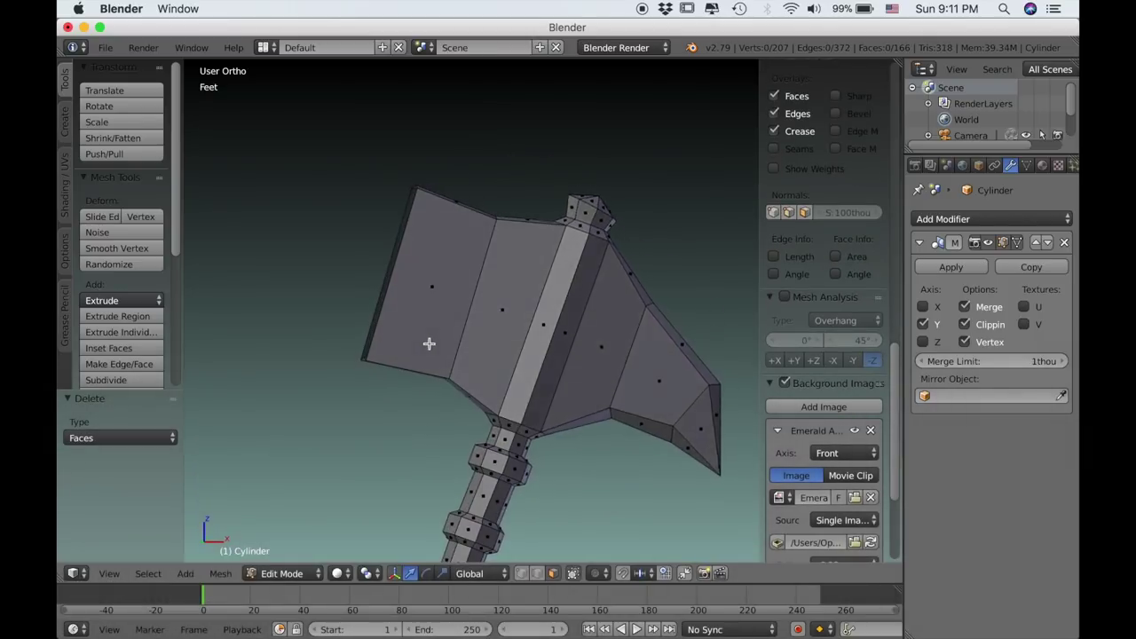
Add a single centred edge loop running lengthwise across the axe head from the blade end to the rear spike.
middle_click_drag(428, 343, 438, 353)
key("ctrl+r")
left_click(438, 311)
right_click(436, 309)
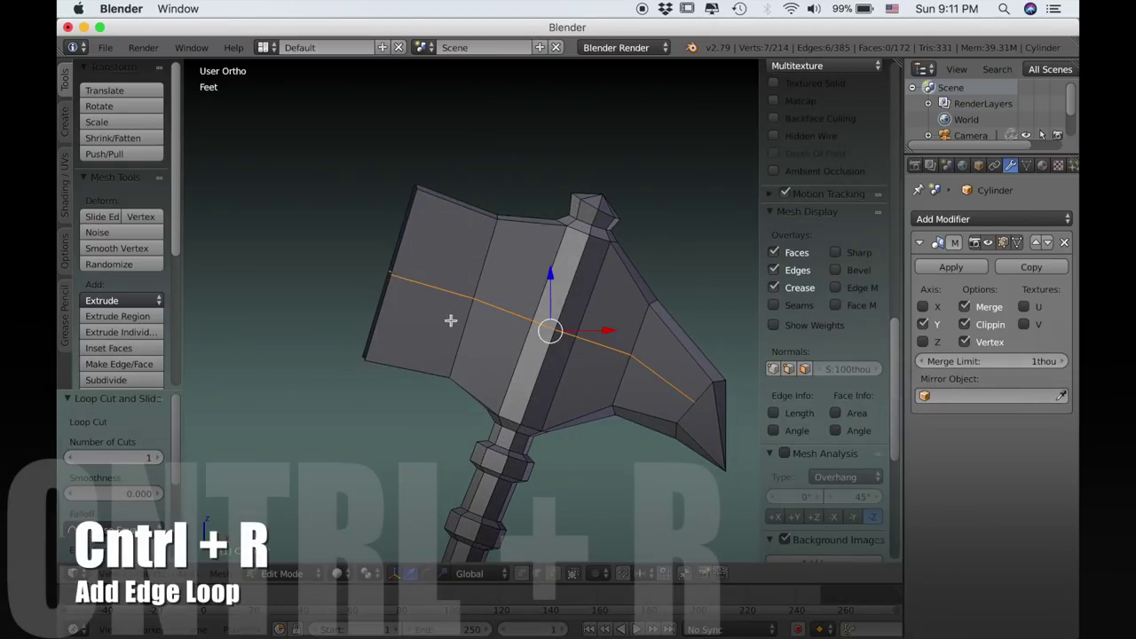
middle_click_drag(519, 345, 475, 315, "shift")
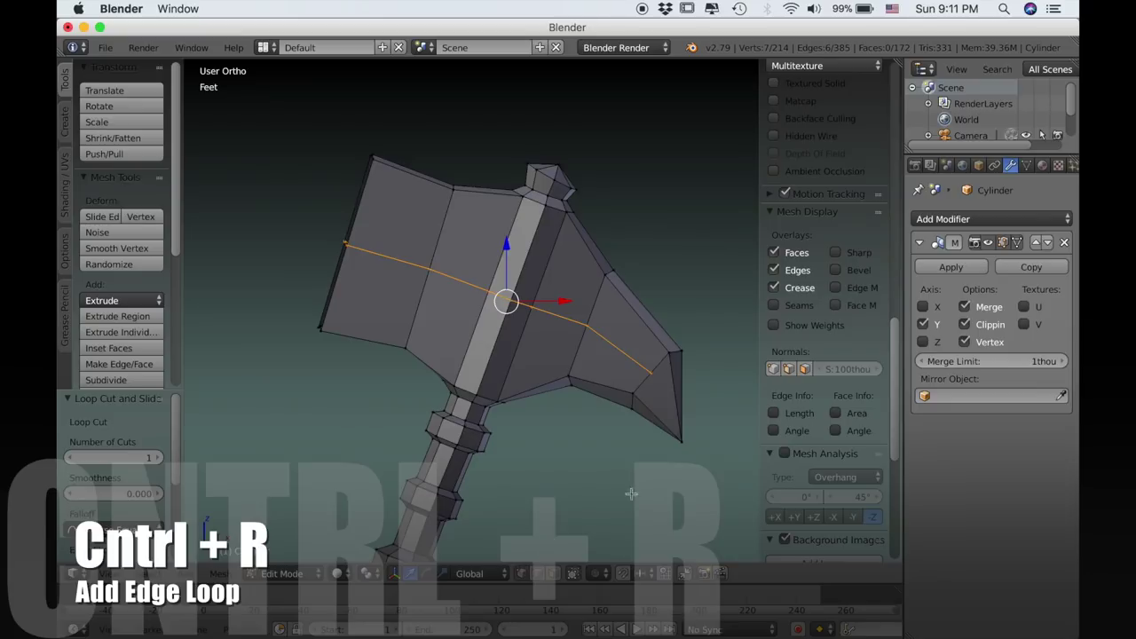
Join the loop's last vertex on the rear spike to the spike's tip vertex with a new edge.
scroll(631, 493, "up", 5)
left_click(581, 316)
left_click(630, 429, "shift")
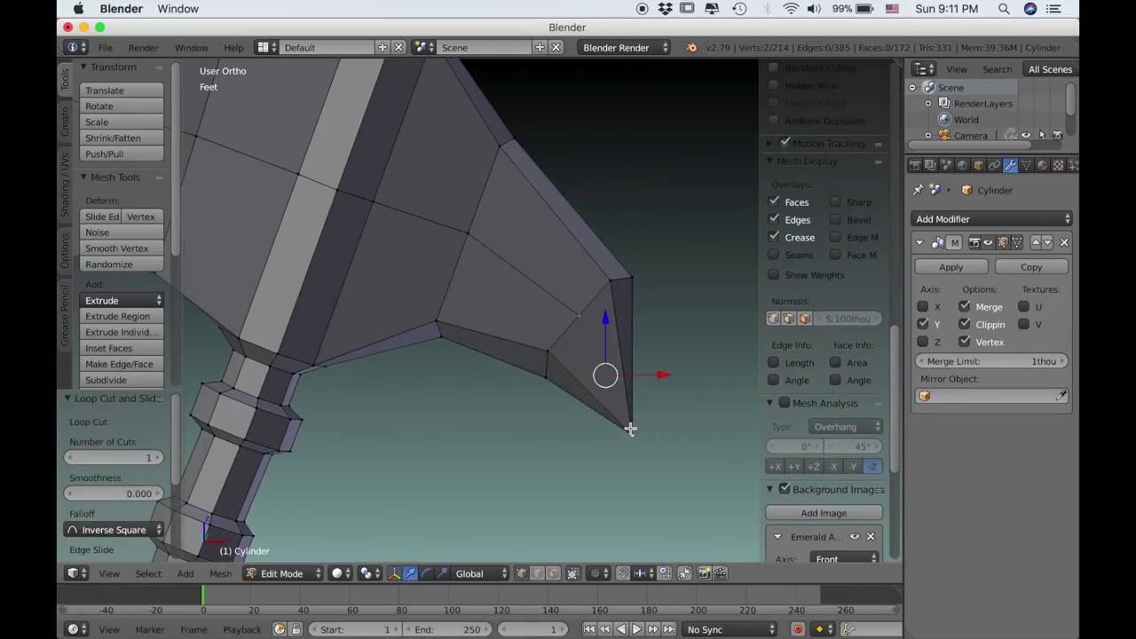
key("j")
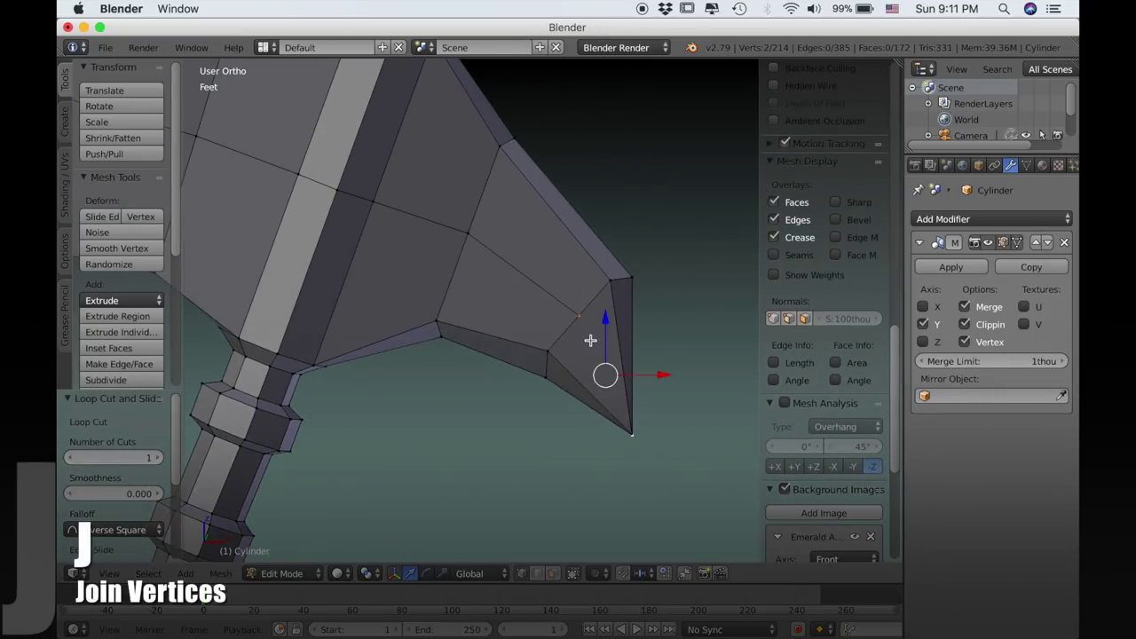
key("j")
scroll(510, 354, "down", 3)
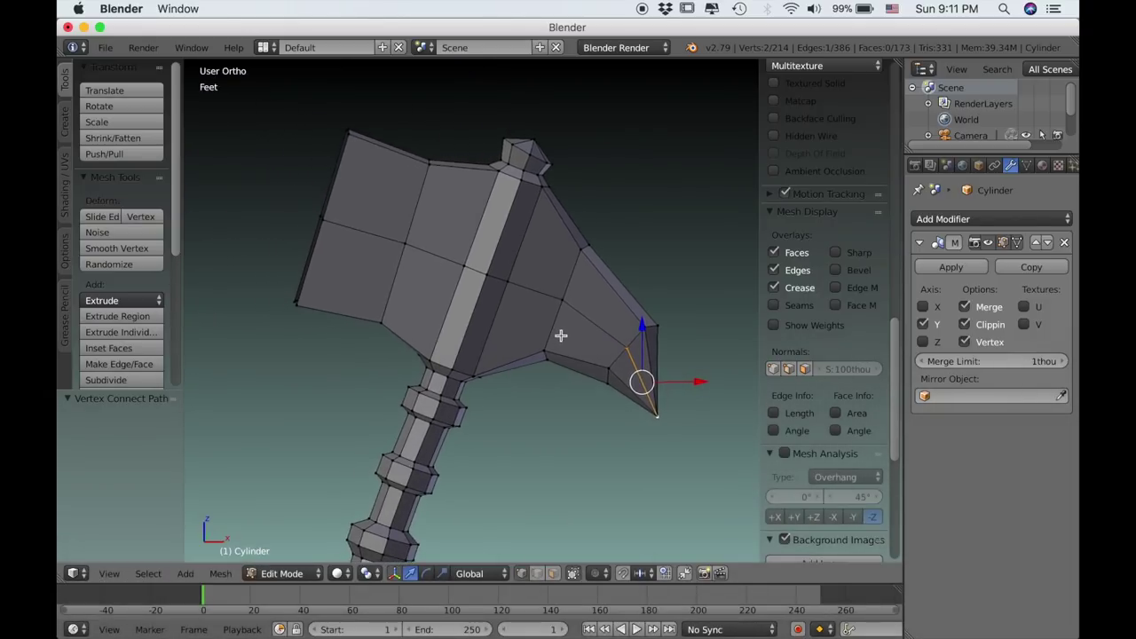
Move the lower centre edge of the outer blade section about -33.4 thou in X and -134 thou in Z.
middle_click_drag(456, 298, 463, 333, "shift")
middle_click_drag(529, 497, 430, 340)
middle_click_drag(392, 300, 385, 263)
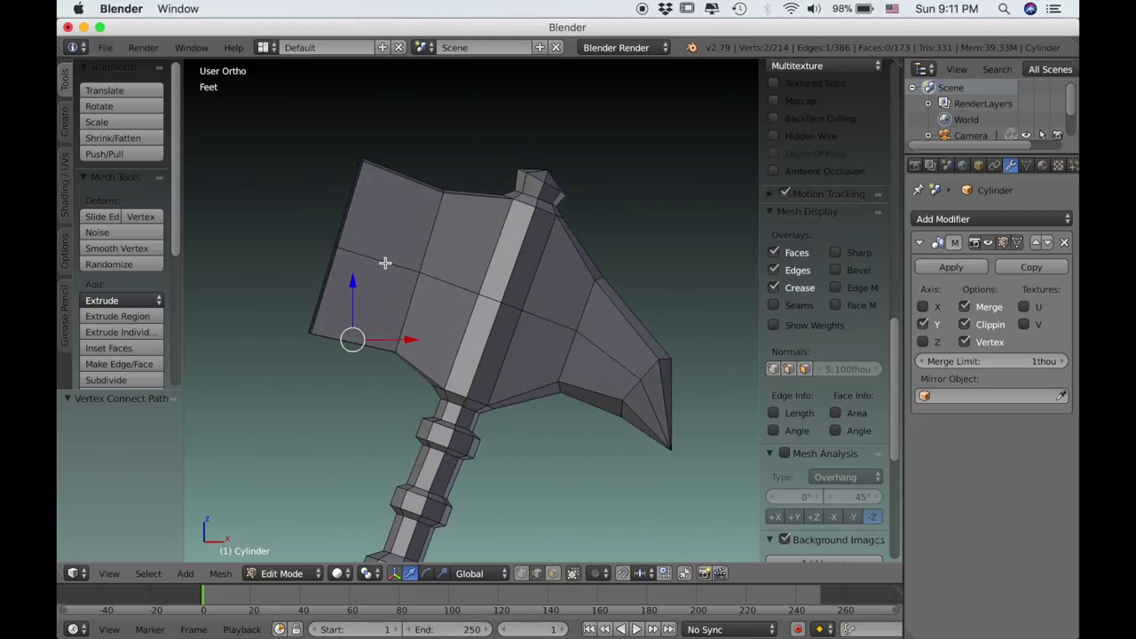
key("KP_1")
scroll(430, 353, "up", 3)
middle_click_drag(443, 371, 474, 296, "shift")
key("g")
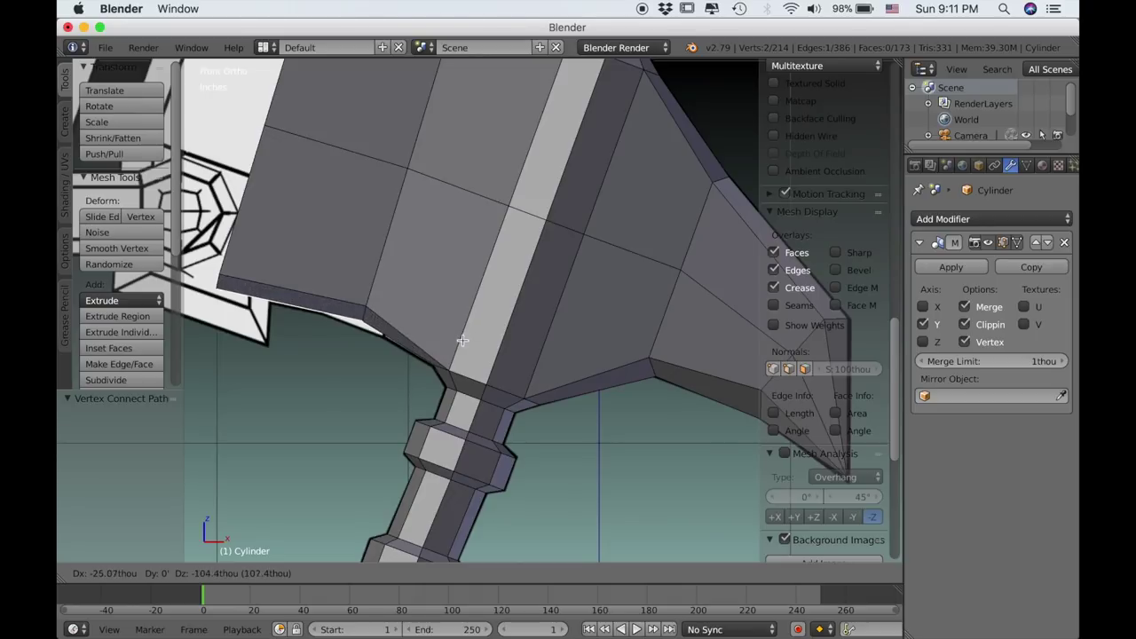
left_click(461, 344)
Move the upper centre edge of the outer blade section about 90.2 thou in X and 80.2 thou in Z and rotate it about 1.75°.
middle_click_drag(443, 302, 436, 207)
right_click(477, 111)
middle_click_drag(439, 255, 441, 318)
key("KP_1")
key("g")
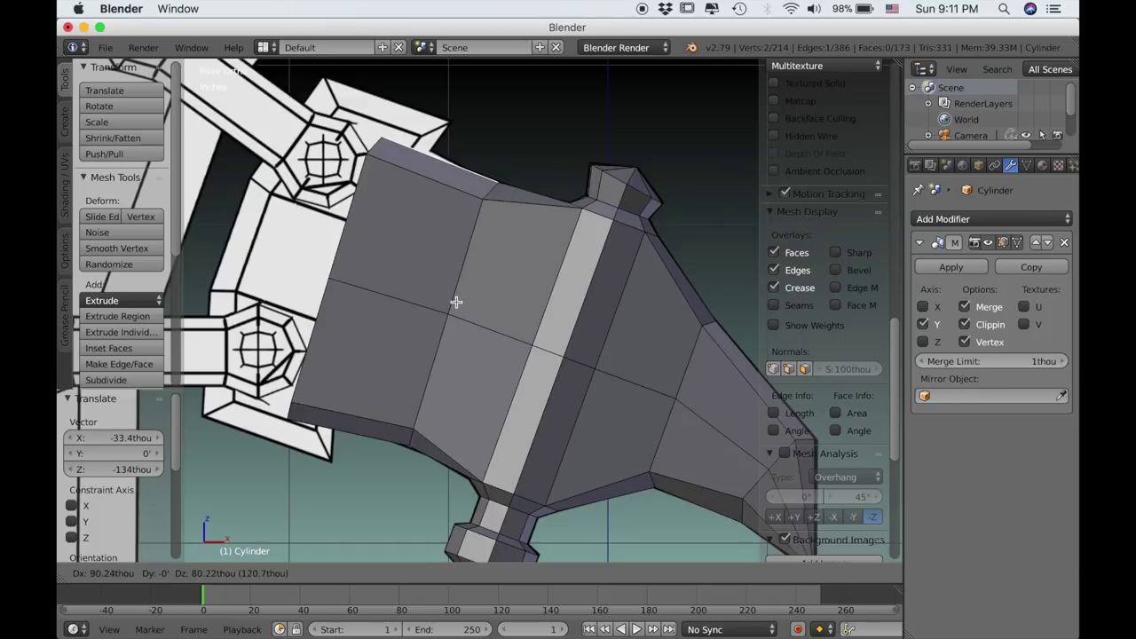
left_click(462, 306)
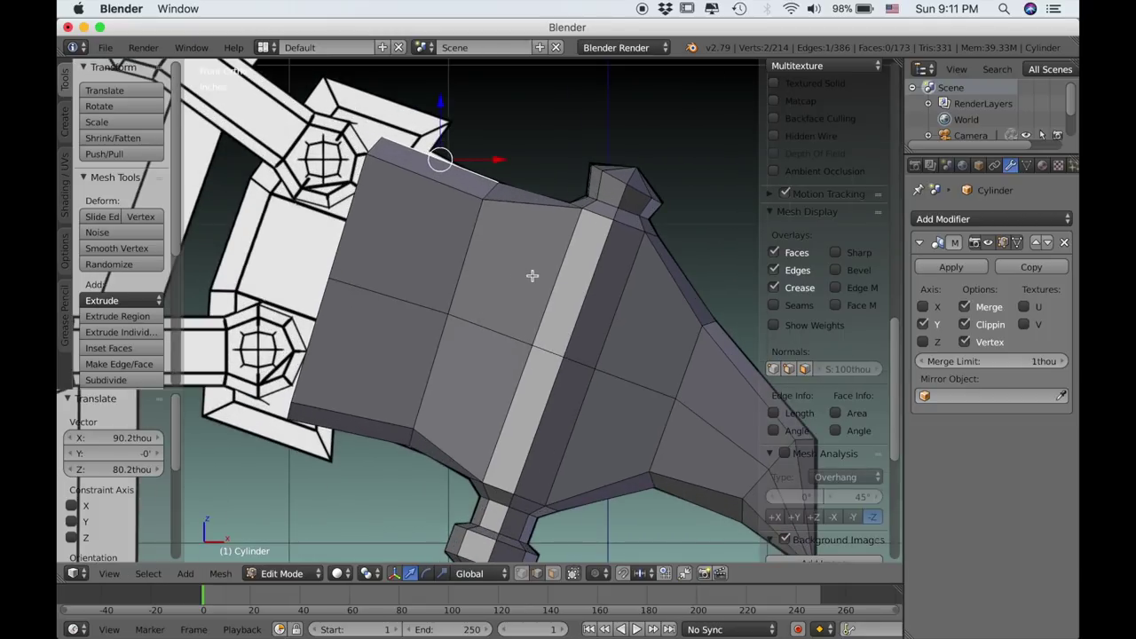
key("r")
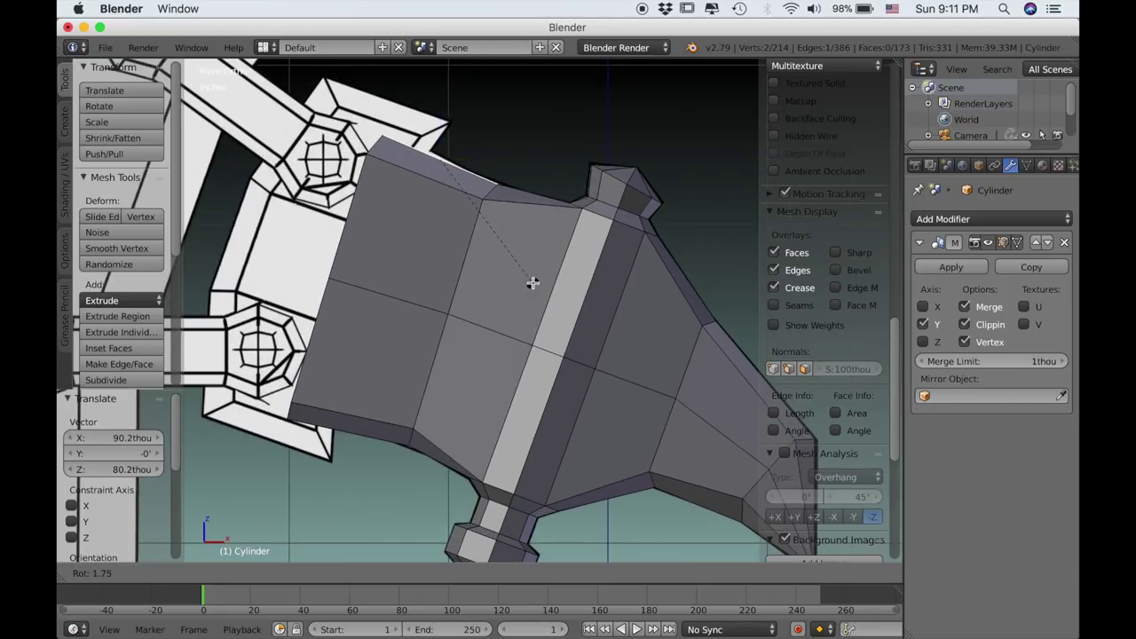
left_click(532, 282)
scroll(530, 310, "down", 1)
key("z")
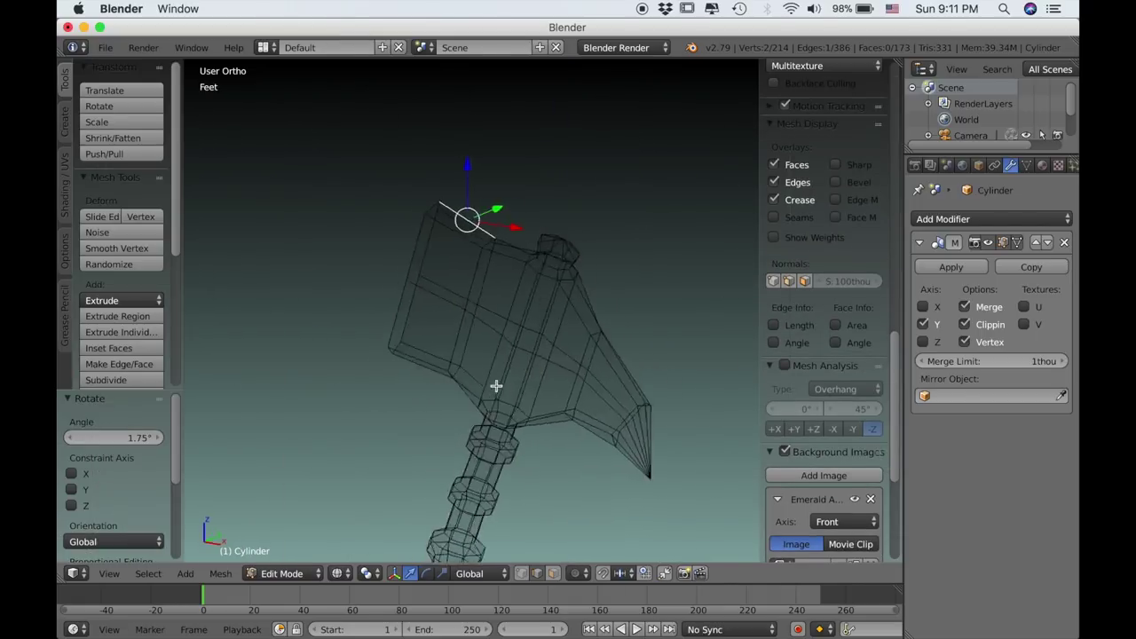
mouse_move(495, 385)
middle_mouse_down()
mouse_move(453, 386)
mouse_move(479, 408)
mouse_move(515, 410)
mouse_move(538, 383)
mouse_move(501, 448)
middle_mouse_up()
key("z")
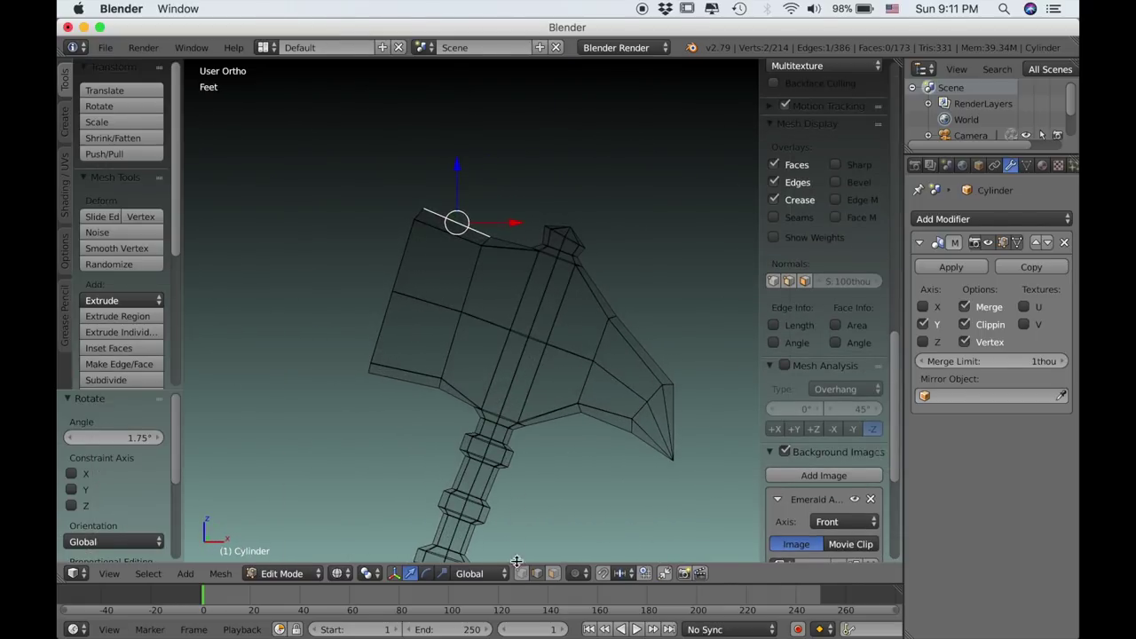
right_click(460, 312)
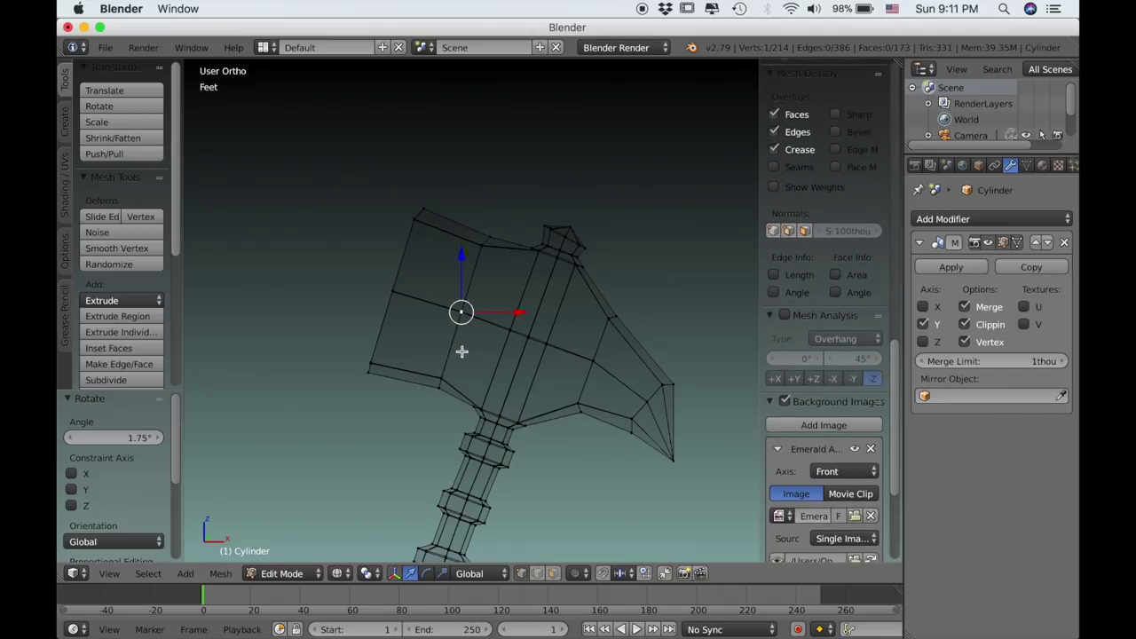
key("z")
scroll(461, 351, "up", 5)
middle_click_drag(427, 220, 438, 227, "shift")
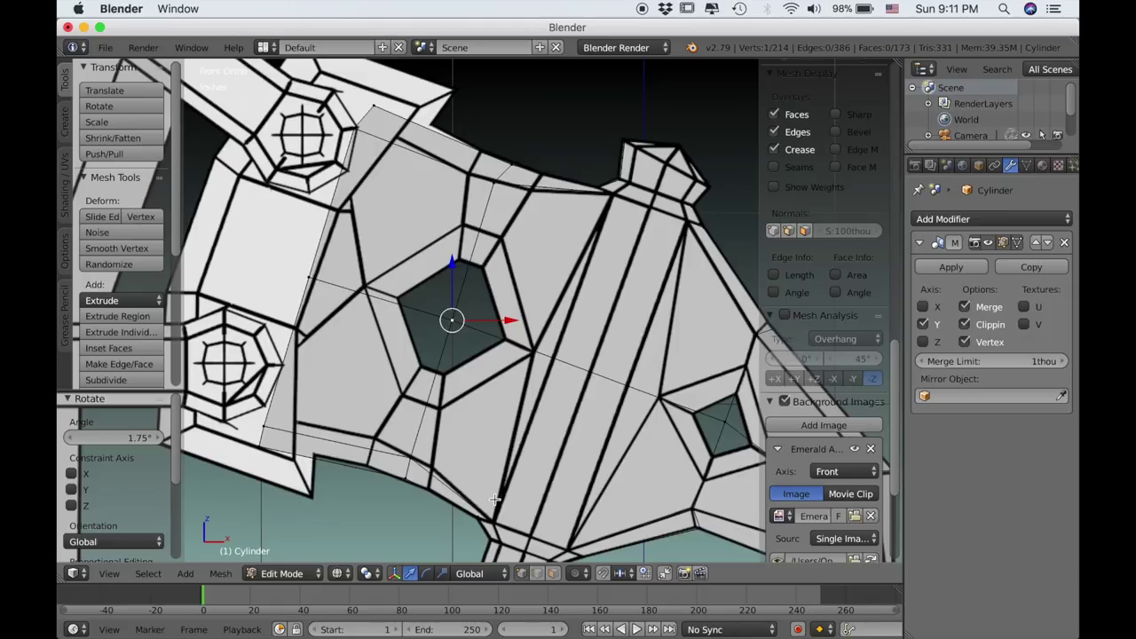
key("a")
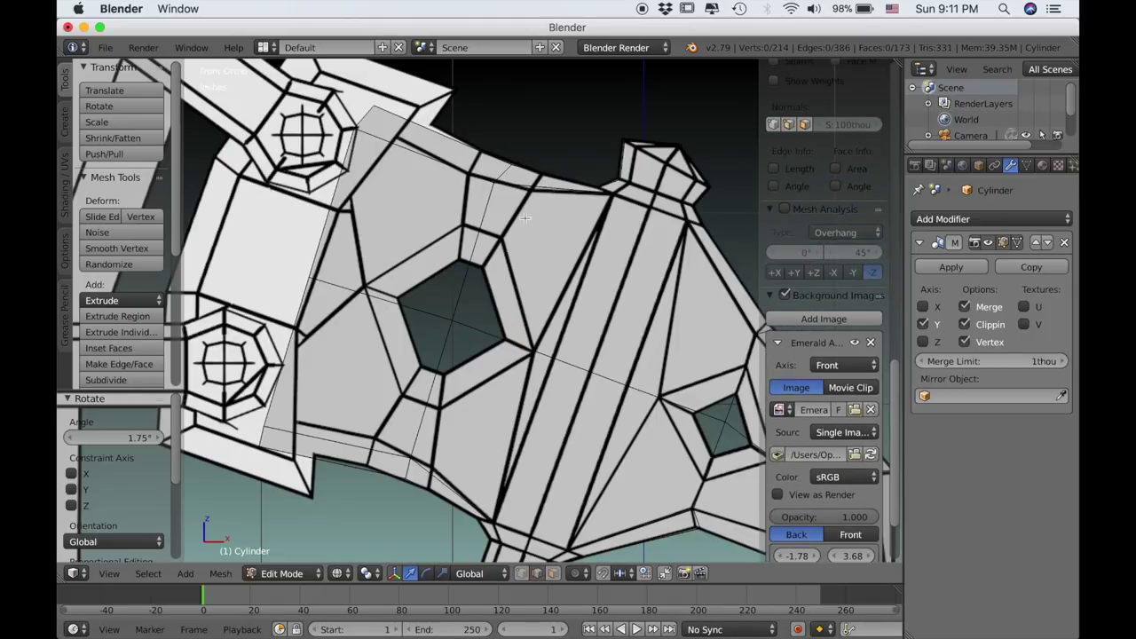
Bevel the short upper and lower edges at the blade's middle cross-section with a 0.200 offset and one segment.
key("z")
right_click(517, 174)
key("z")
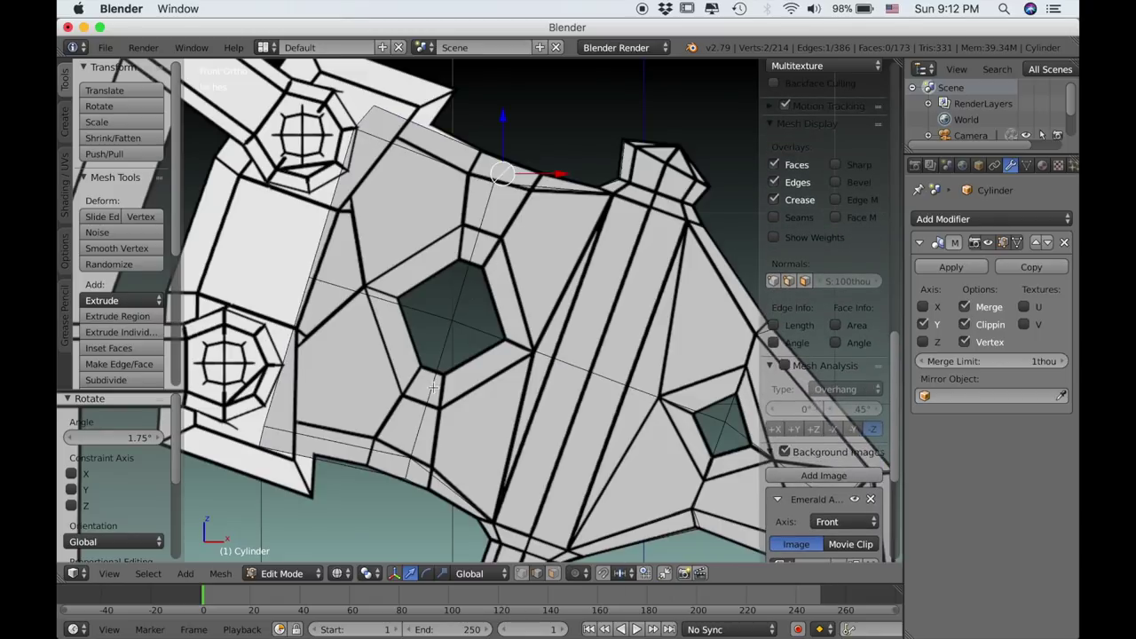
right_click(406, 464, "shift")
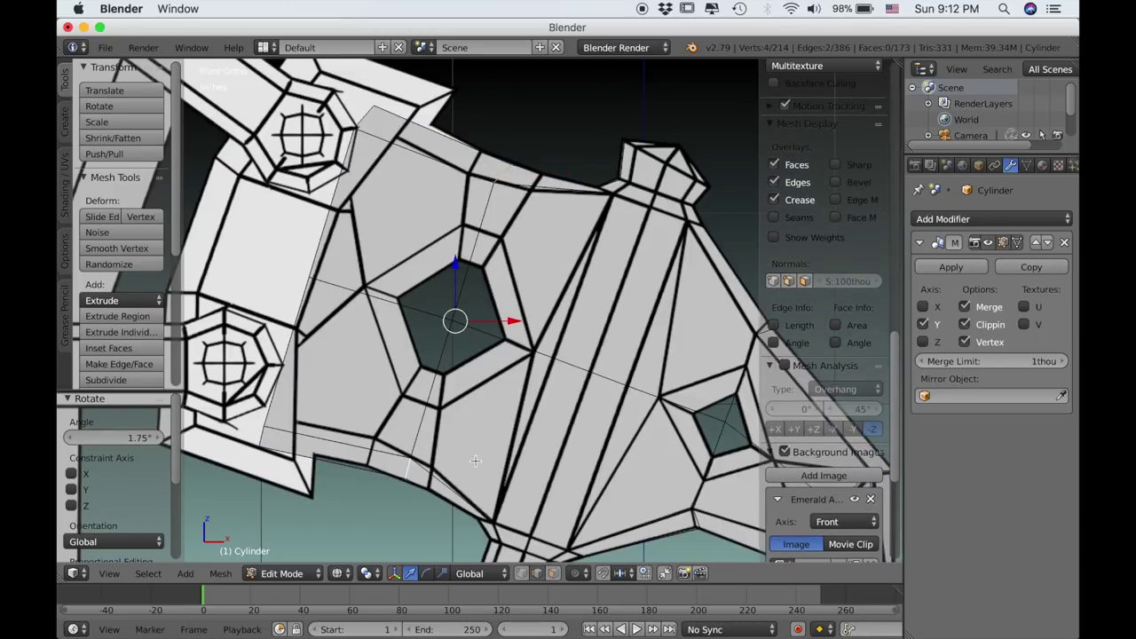
middle_click_drag(475, 460, 475, 448, "shift")
key("z")
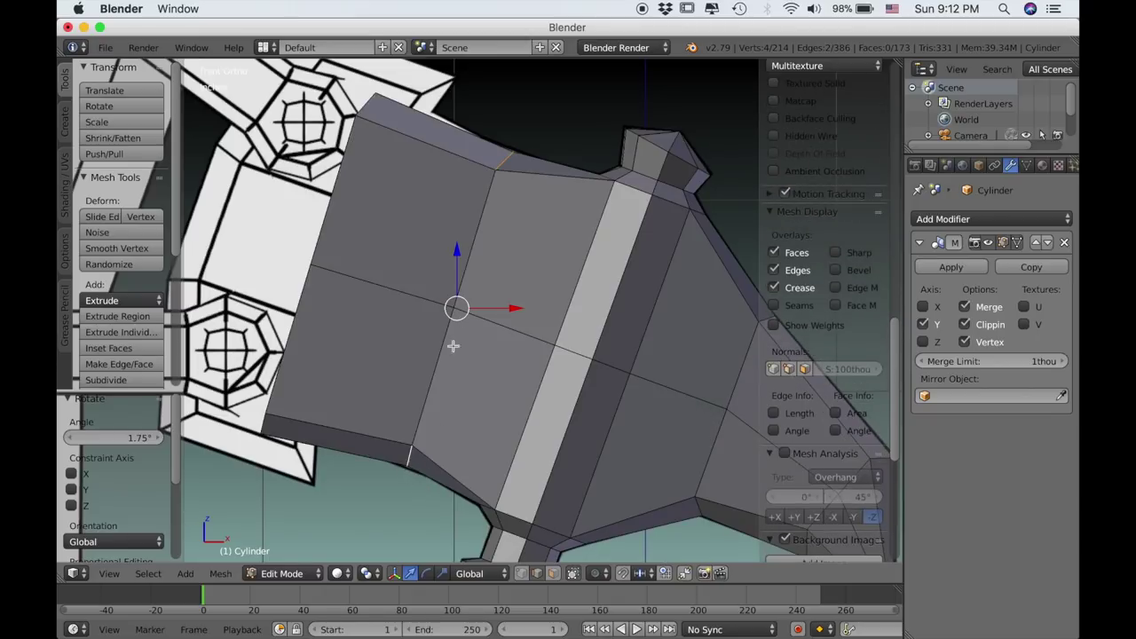
key("alt+z")
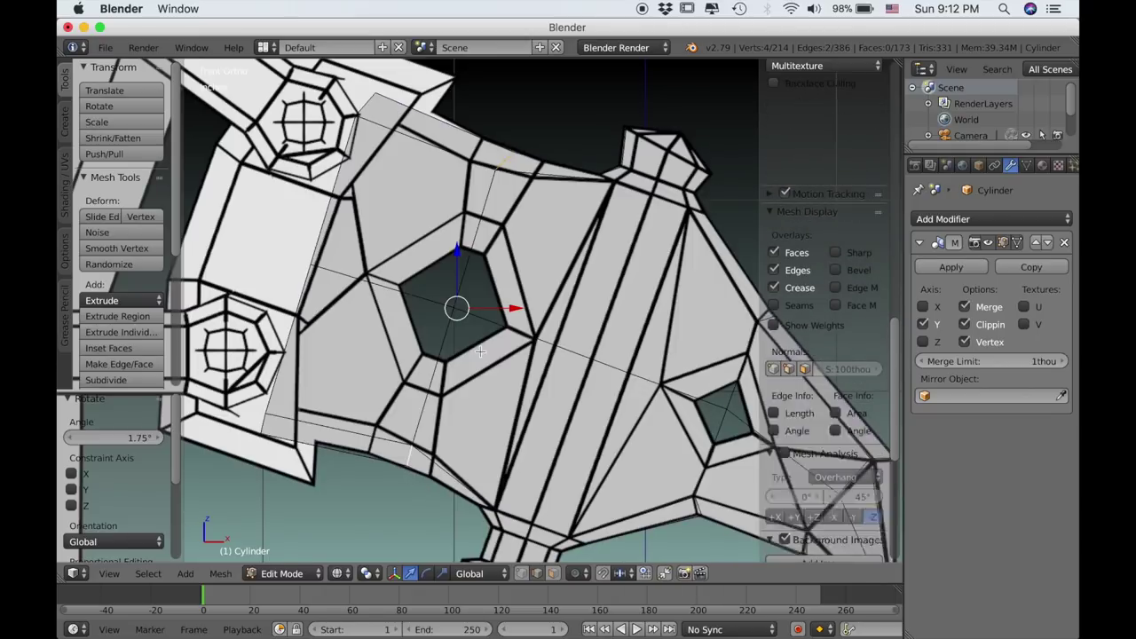
key("ctrl+b")
left_click(504, 376)
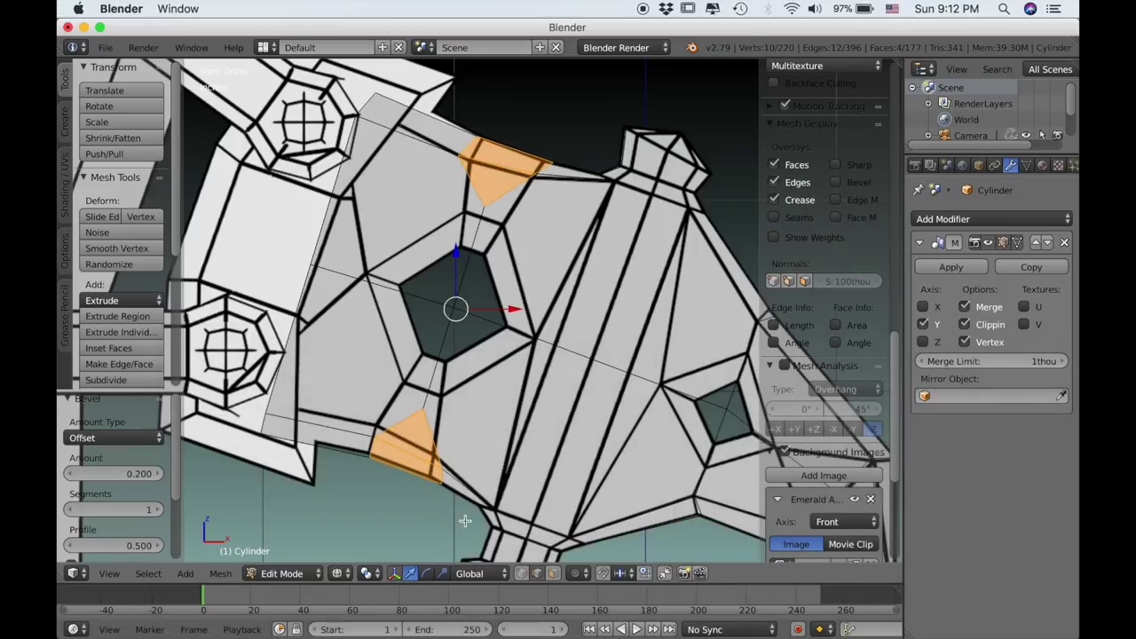
Merge the two inner bevel corner vertices and the vertex between them at their center.
key("alt+z")
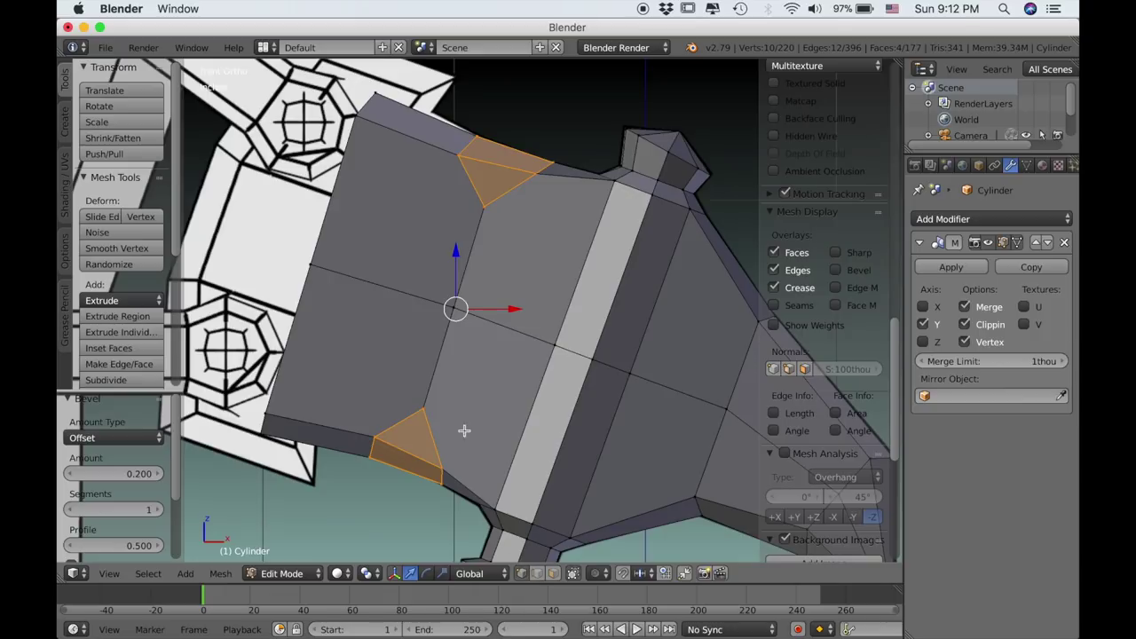
right_click(439, 401)
right_click(463, 311, "shift")
right_click(484, 215, "shift")
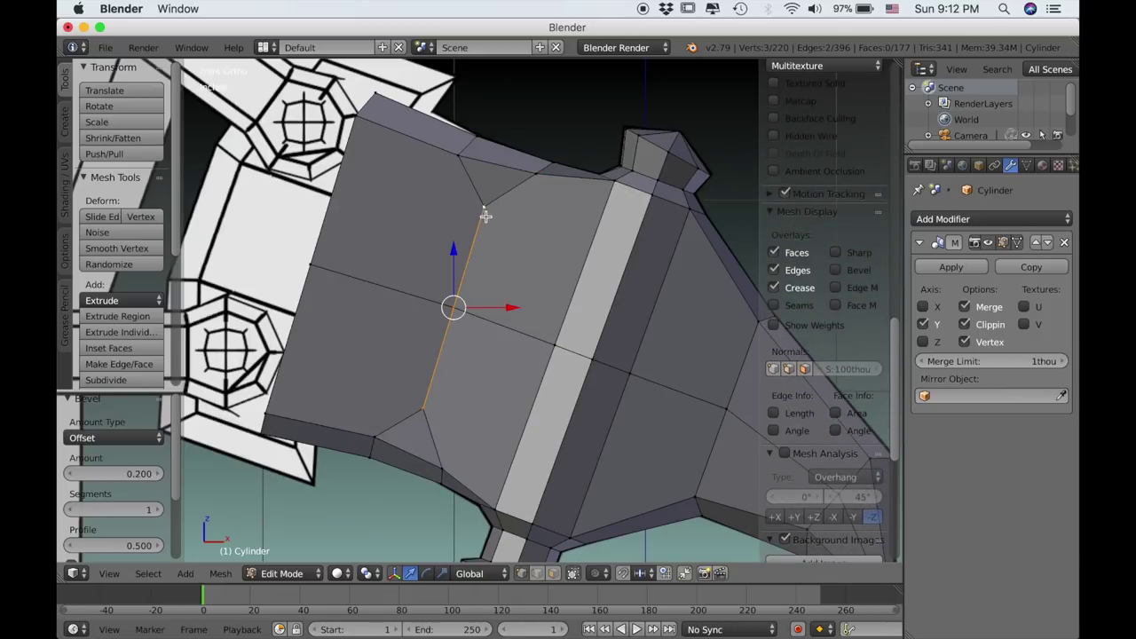
key("alt+m")
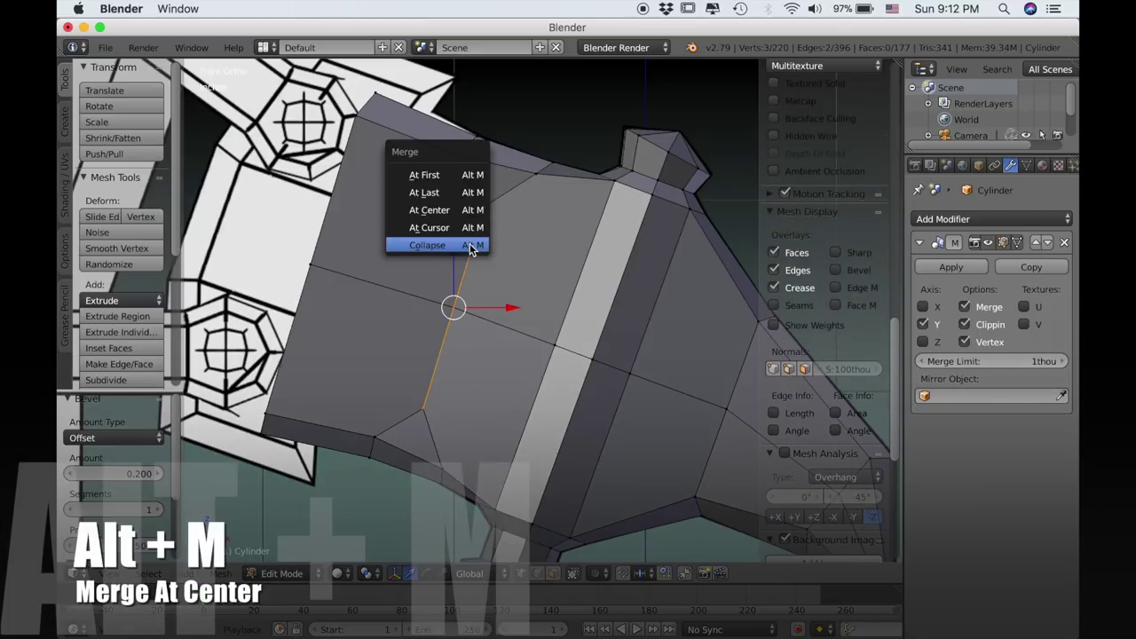
left_click(454, 208)
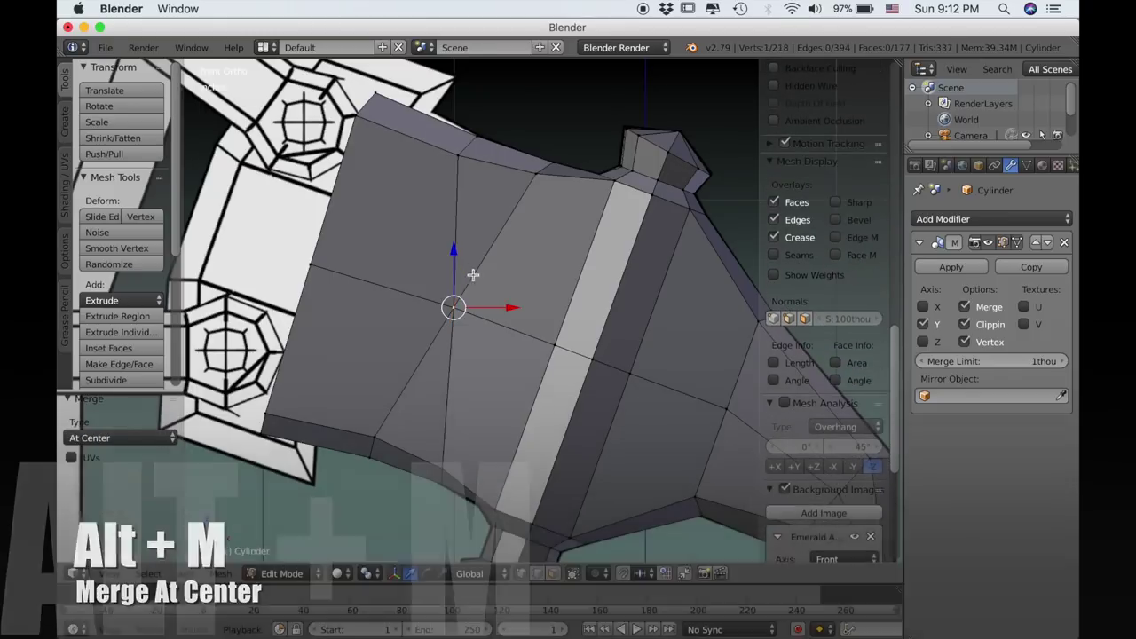
Vertex-bevel the merged vertex at the main blade's centre with an offset of about 0.511 and one segment to match the reference hole.
middle_click_drag(513, 306, 500, 310, "shift")
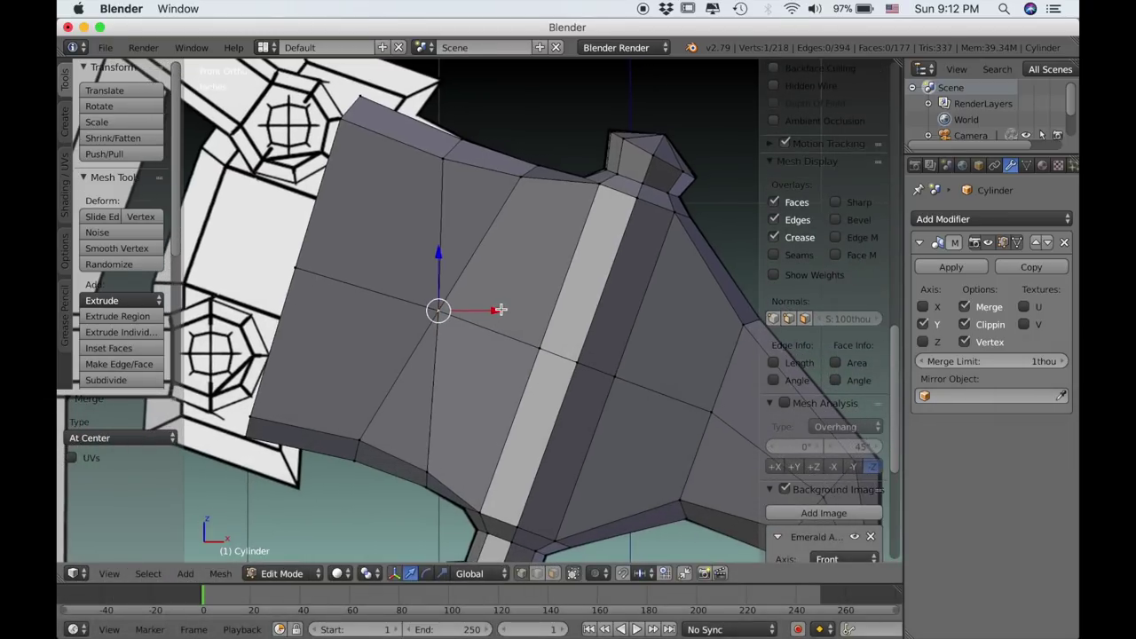
key("z")
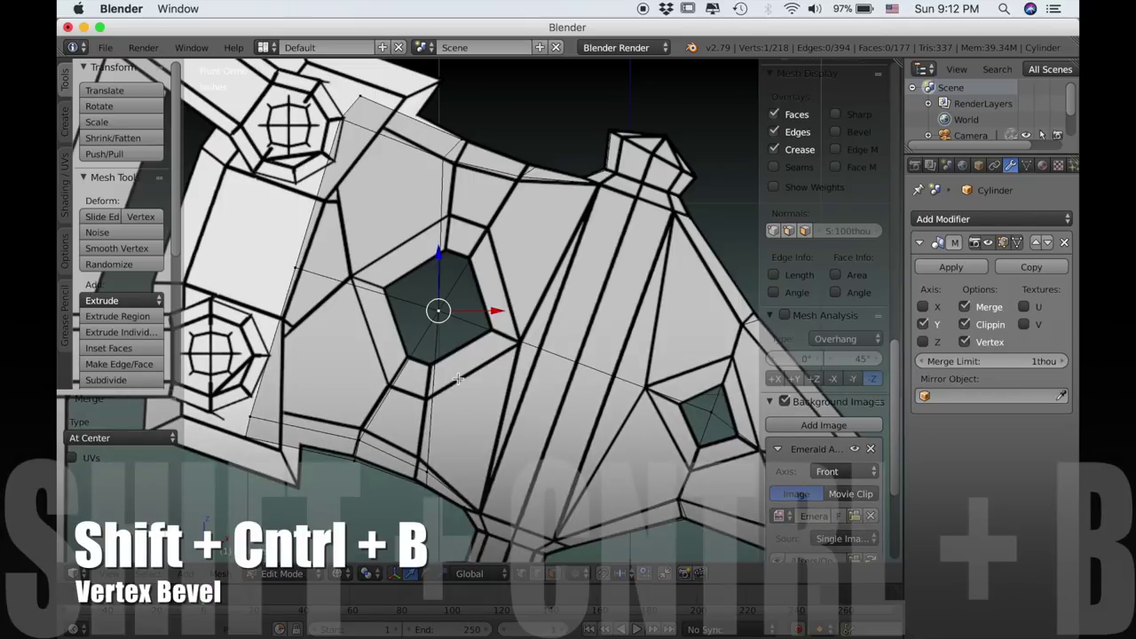
key("ctrl+shift+b")
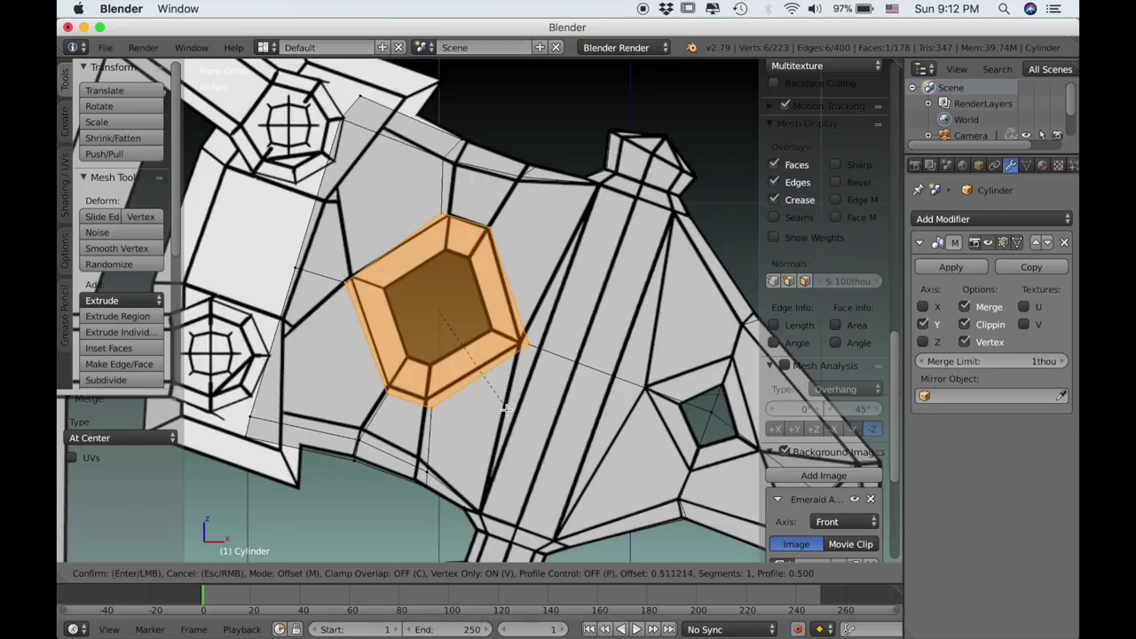
left_click(504, 410)
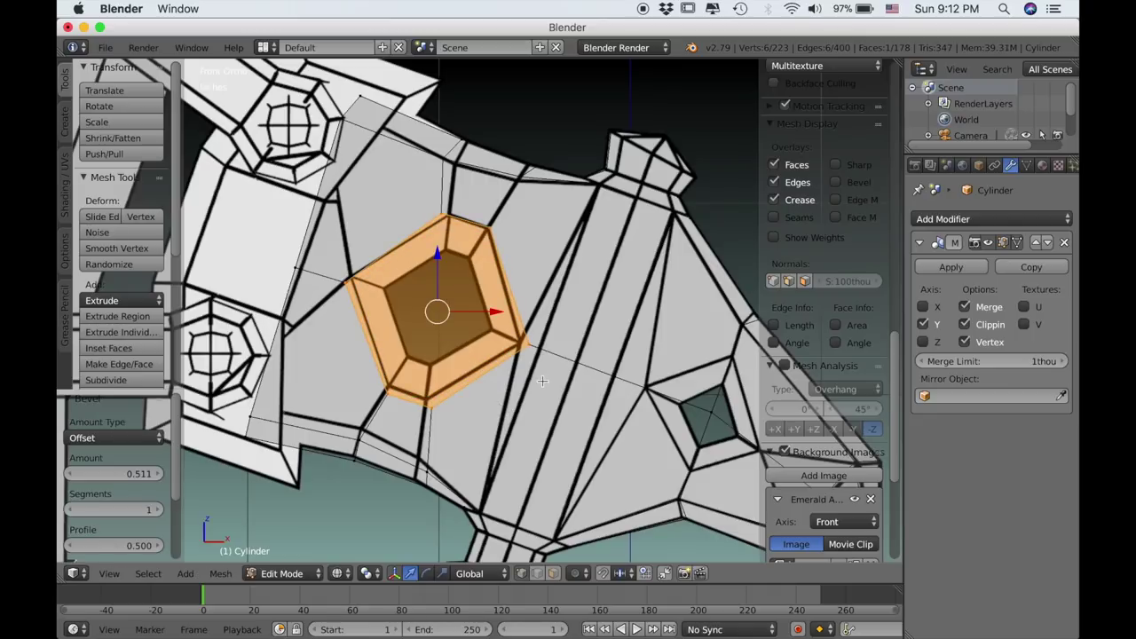
Scale the hexagonal bevel face to about 0.967 and move it about 12.5 thou in Z to fit the reference hole's outline.
key("s")
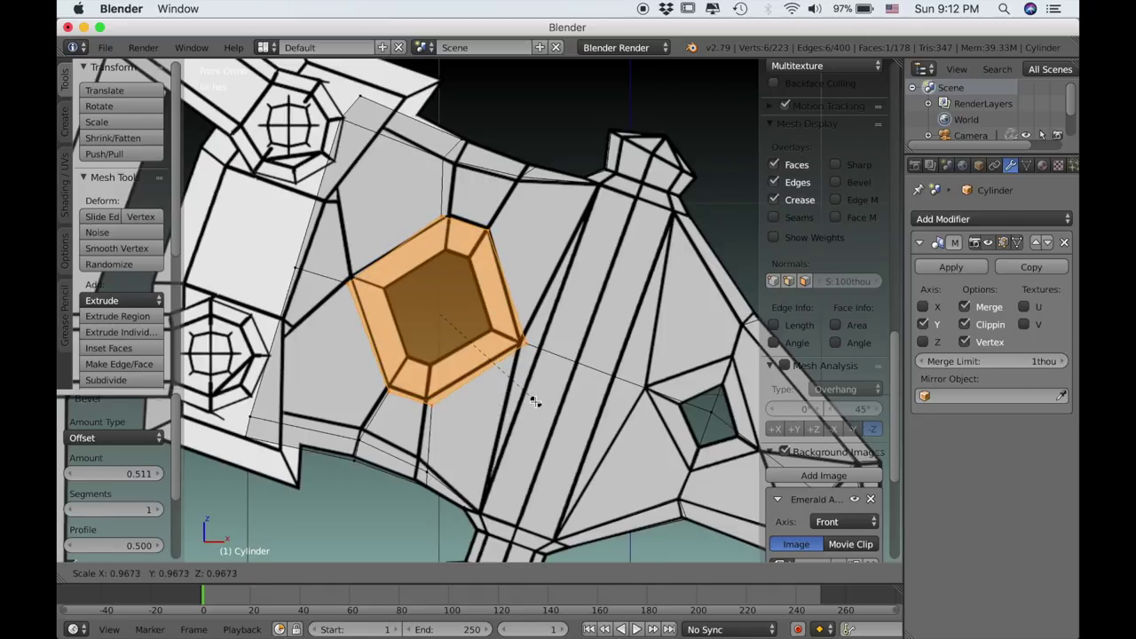
left_click(533, 400)
key("g")
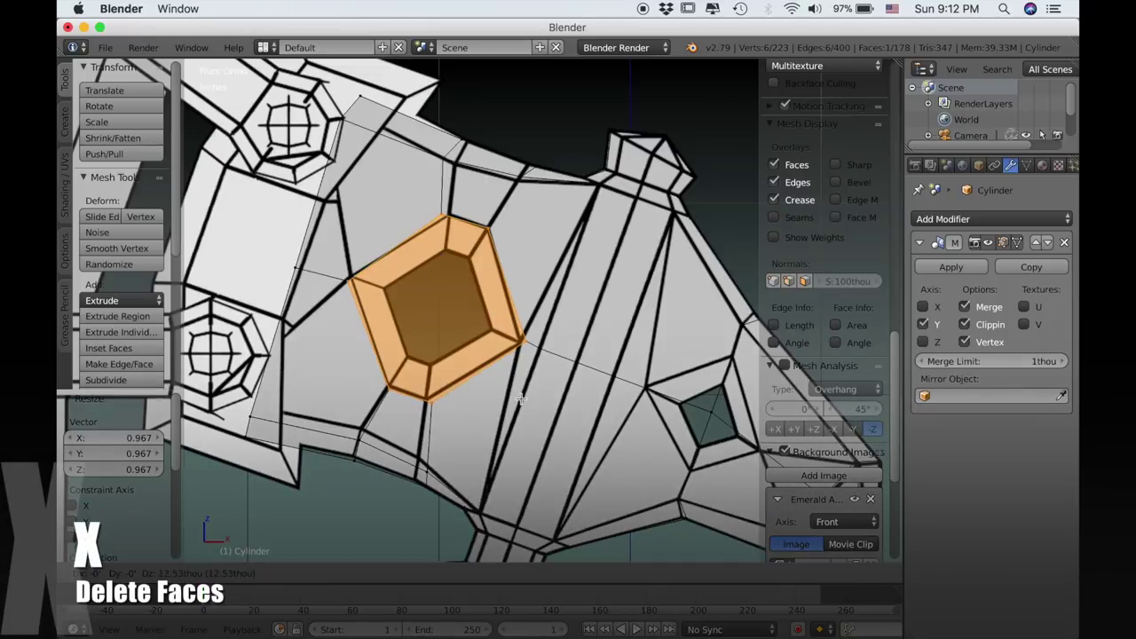
left_click(520, 400)
Delete the hexagonal face and extrude the hole's border loop about 399 thou along Y into the blade.
key("x")
left_click(493, 388)
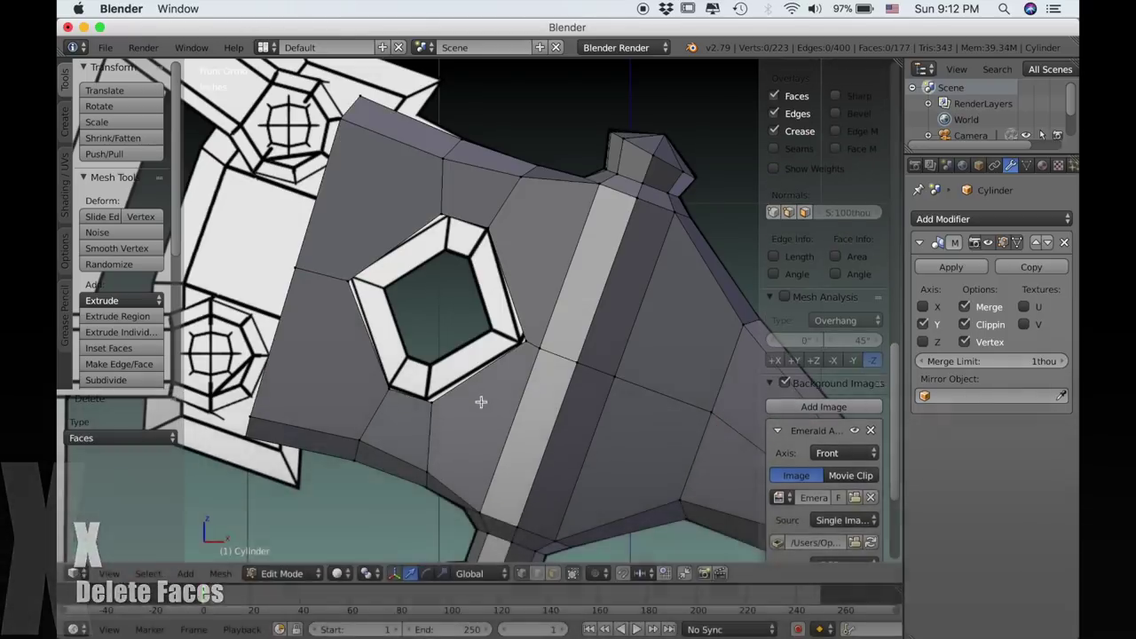
middle_click_drag(482, 398, 422, 343)
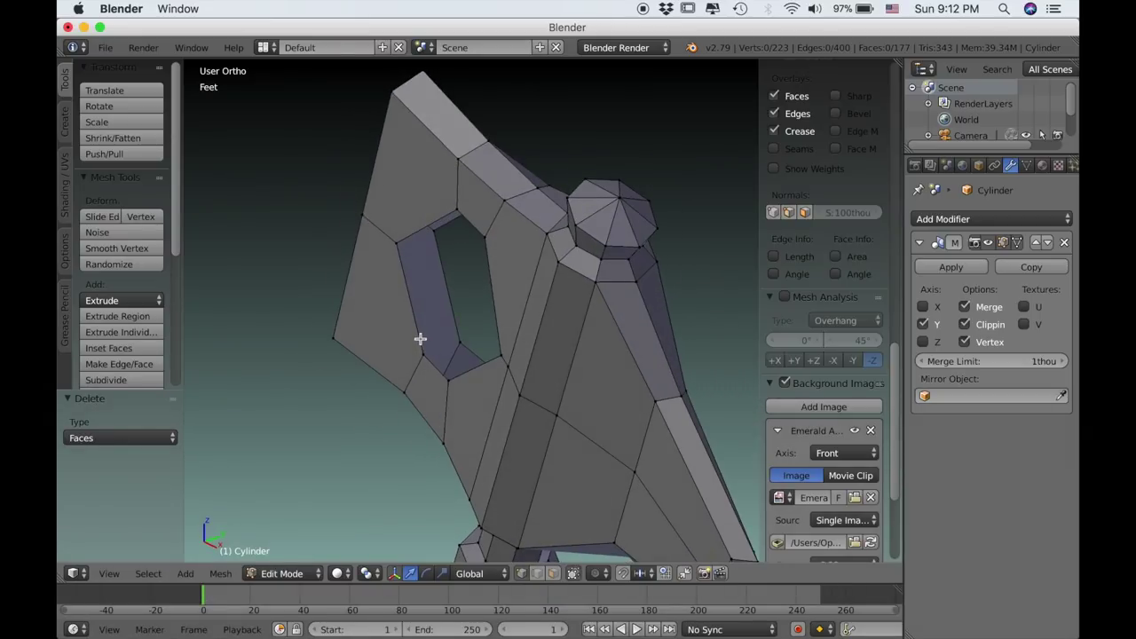
right_click(443, 323, "alt")
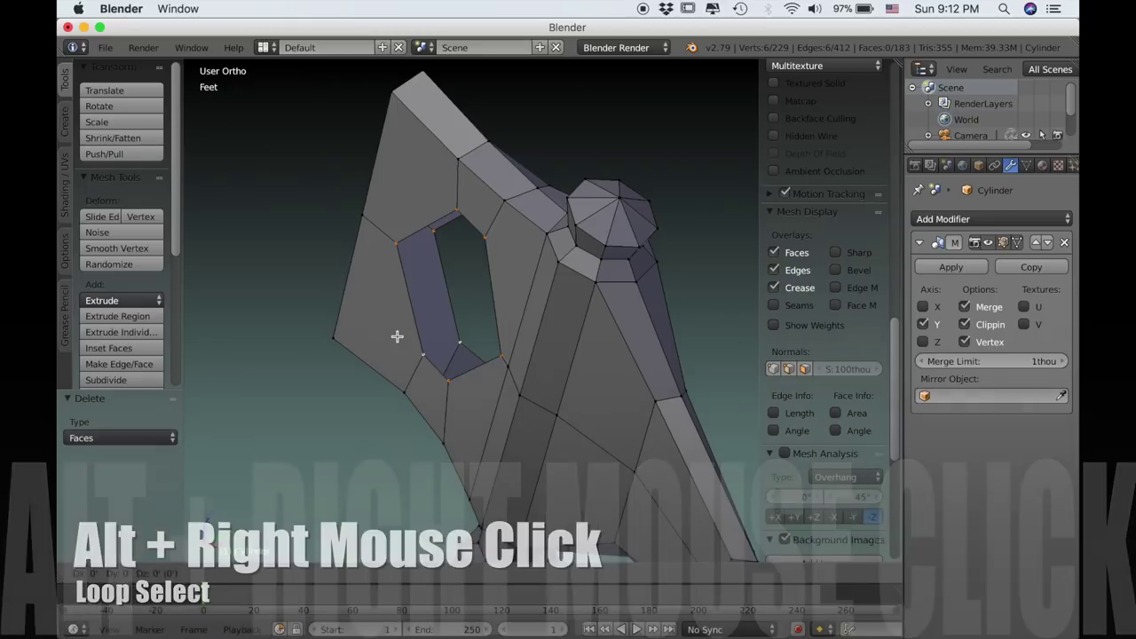
key("e")
key("y")
left_click(460, 338)
Scale the extruded hexagonal loop to about 0.603 to match the reference's inner hole outline.
middle_click_drag(461, 338, 482, 370)
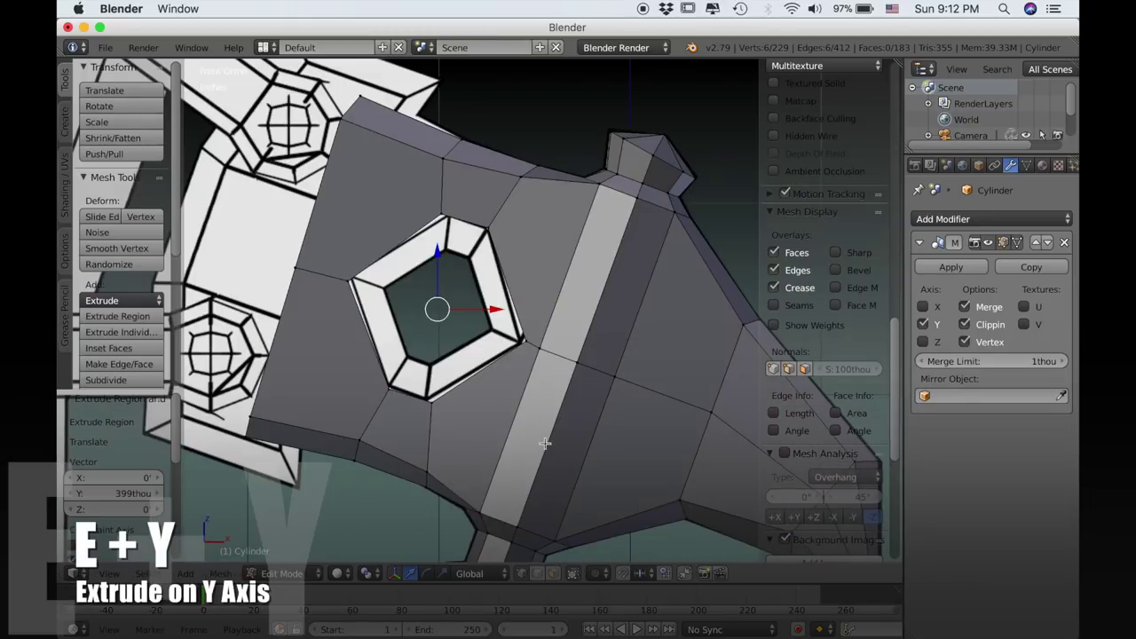
key("s")
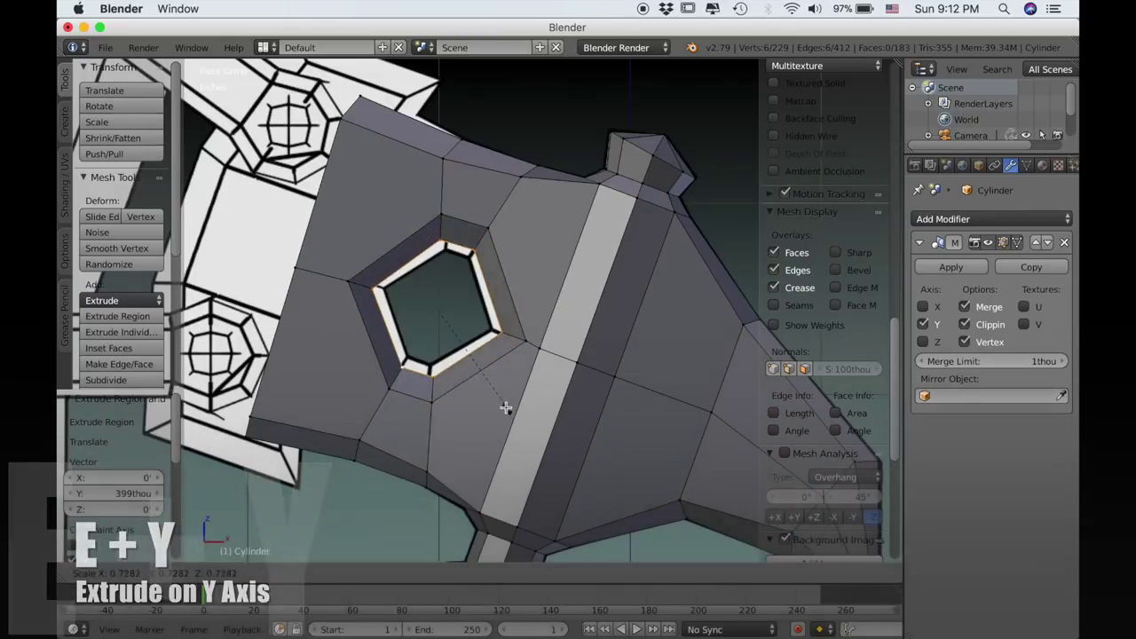
left_click(489, 396)
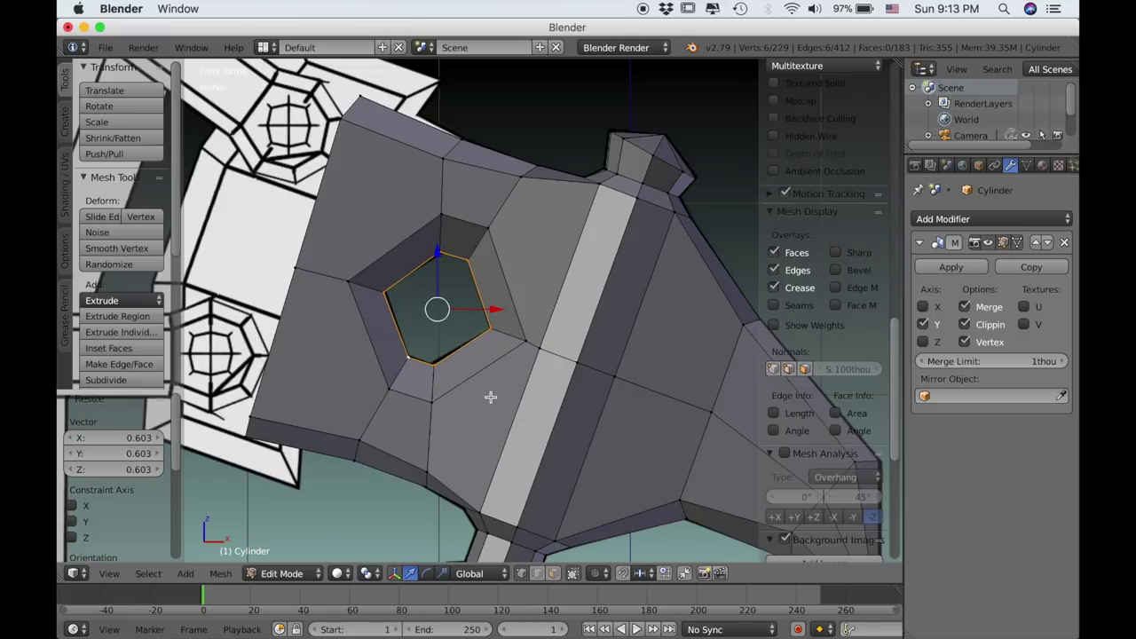
Vertex-bevel the vertex in the middle of the rear spike section with an offset of about 0.353 and one segment.
scroll(489, 395, "down", 4)
right_click(591, 360)
scroll(532, 355, "up", 3)
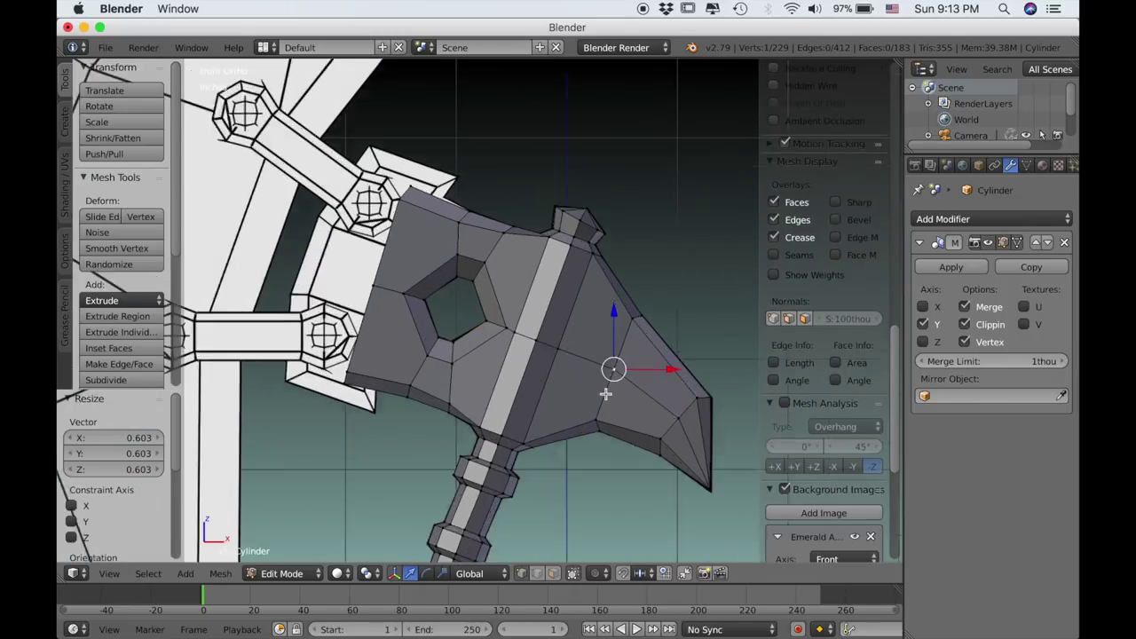
key("z")
scroll(523, 373, "up", 3)
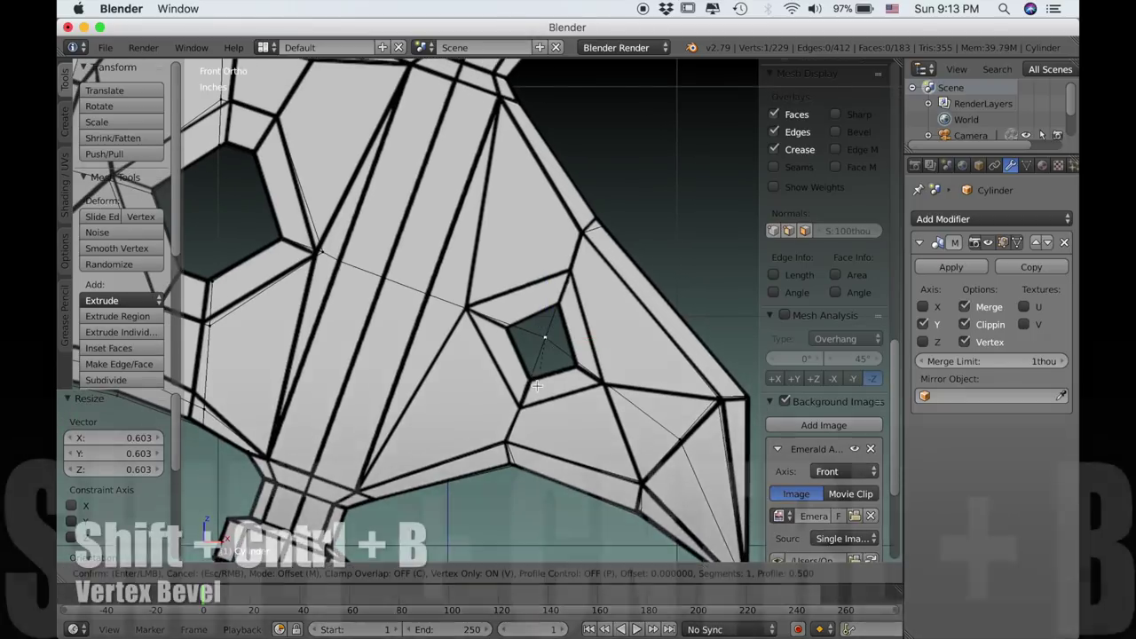
key("shift+ctrl+b")
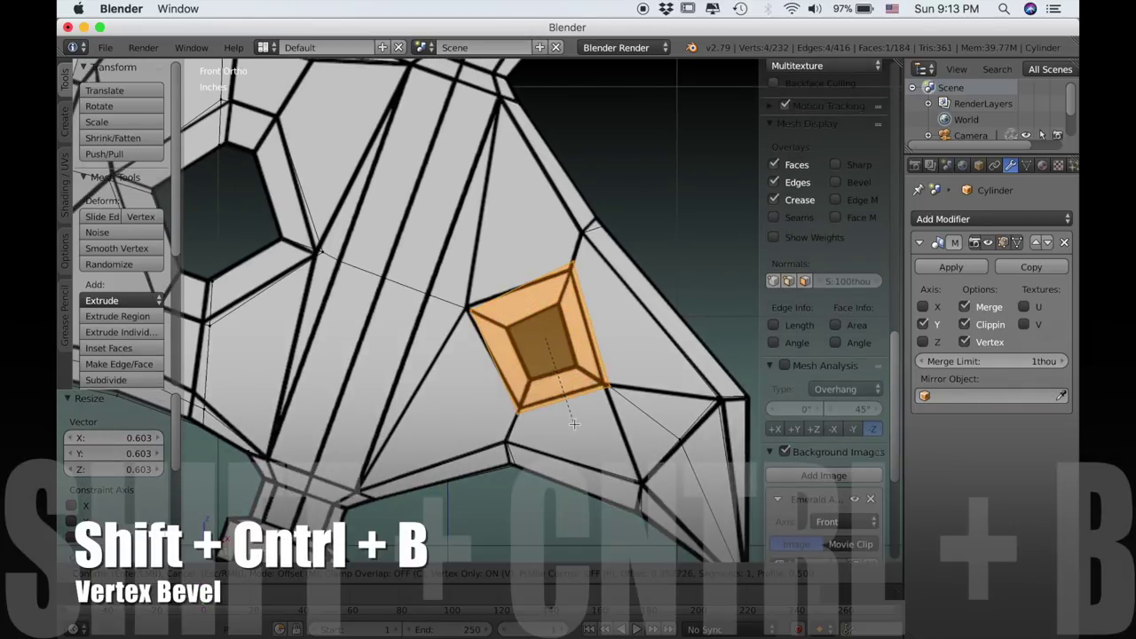
left_click(573, 424)
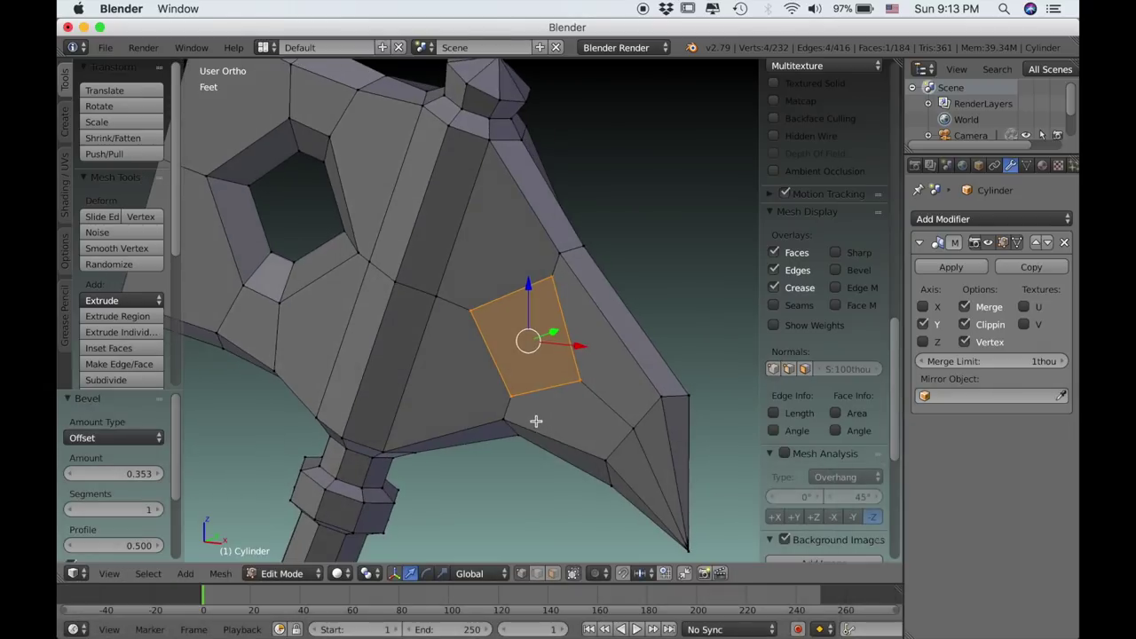
Delete the four-sided face in the rear spike section and extrude its border loop about 503 thou along Y.
key("x")
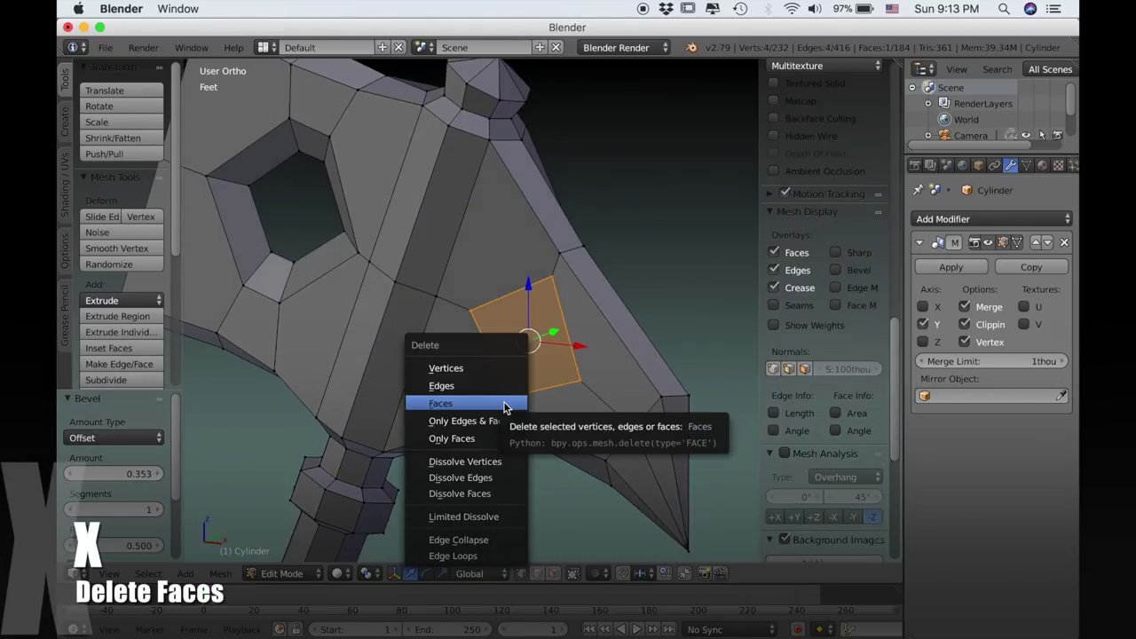
left_click(505, 404)
right_click(499, 373, "alt")
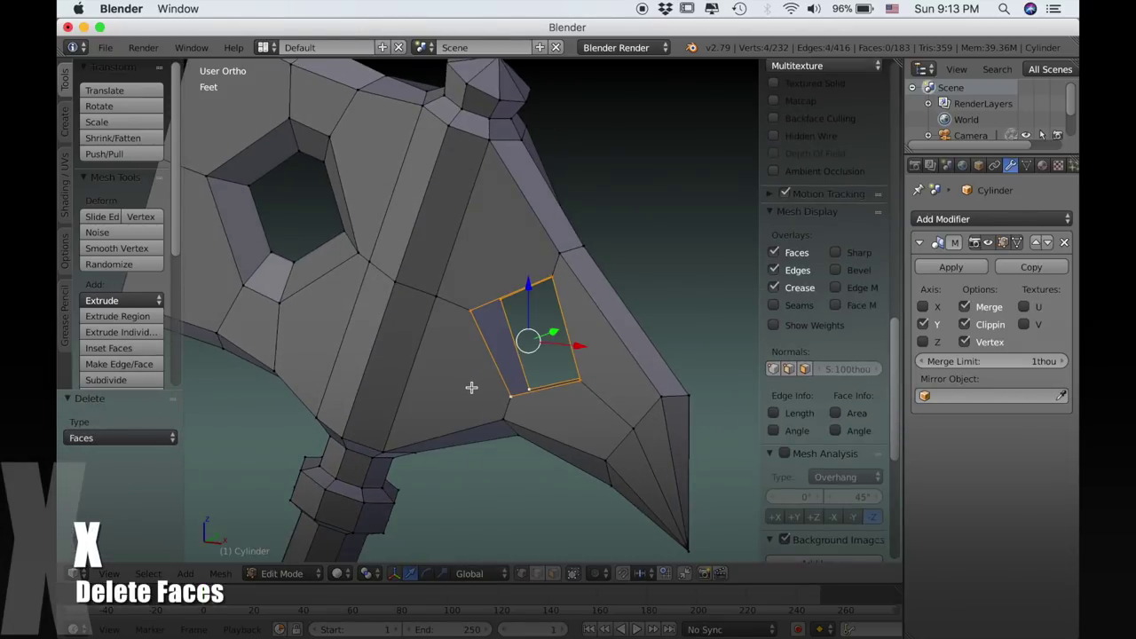
key("e")
key("y")
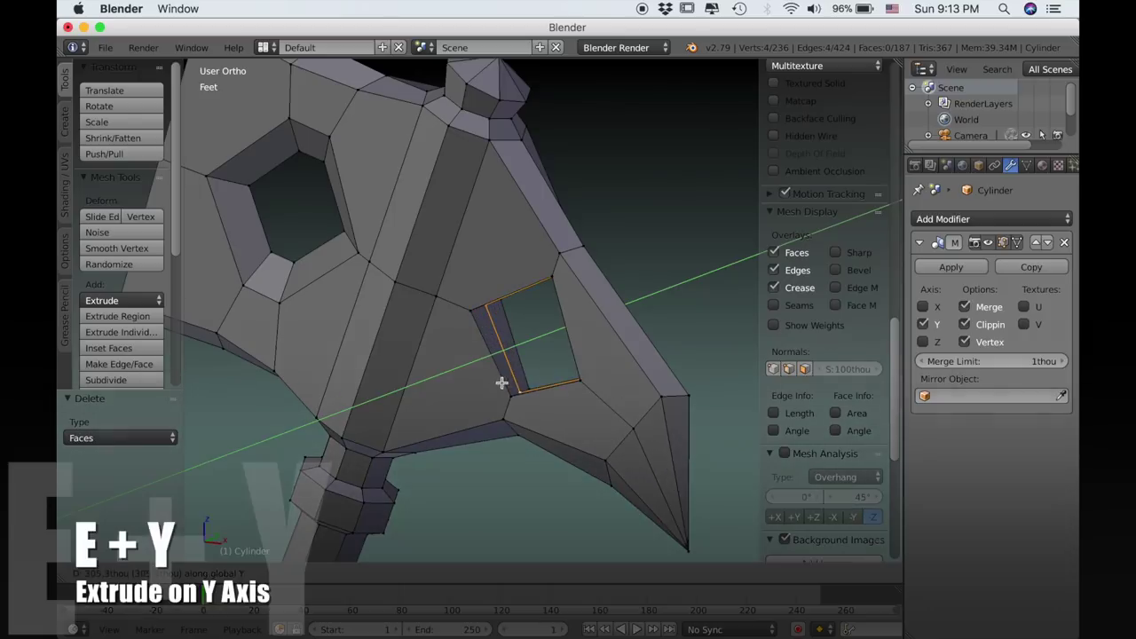
left_click(515, 383)
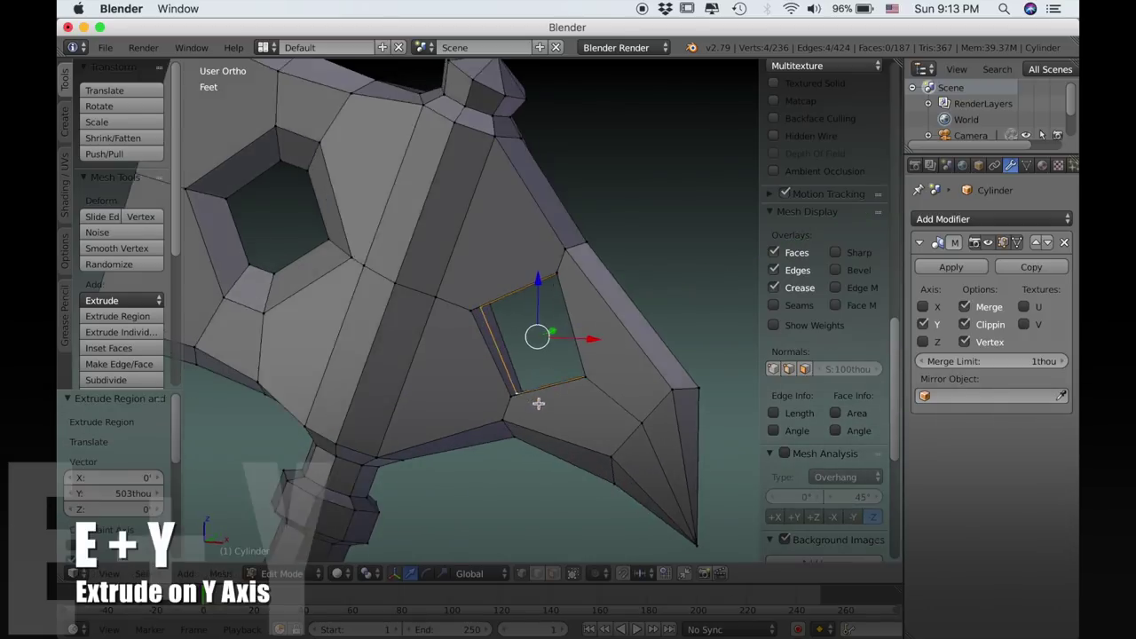
Scale the extruded four-sided loop to about 0.499 to match the smaller hole in the reference.
key("KP_1")
key("s")
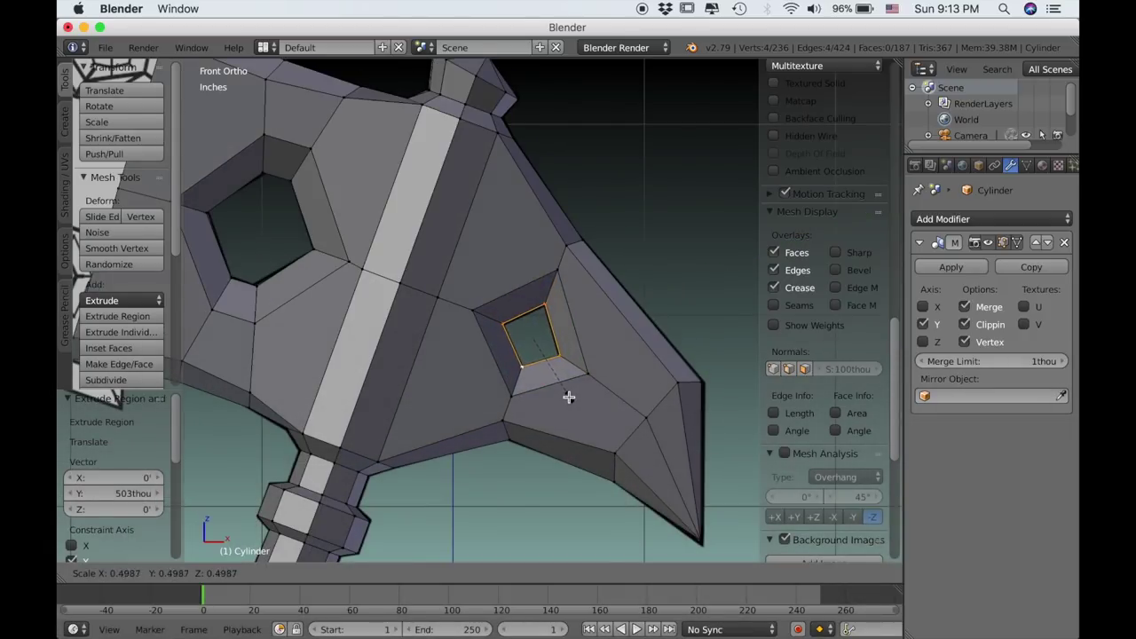
left_click(568, 396)
scroll(493, 346, "down", 5)
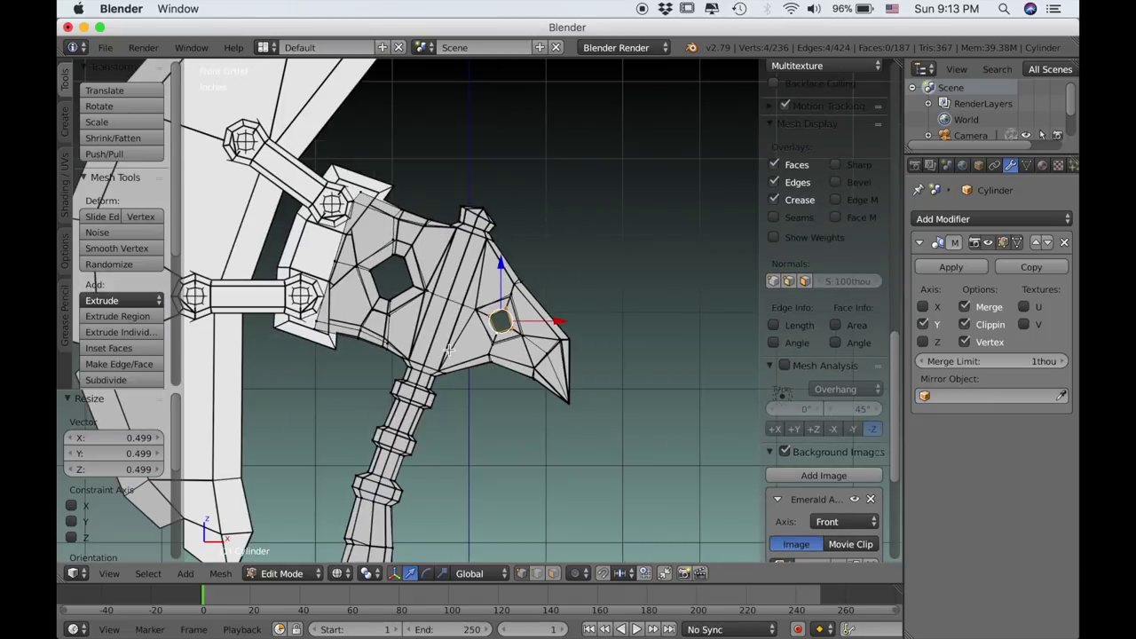
key("KP_1")
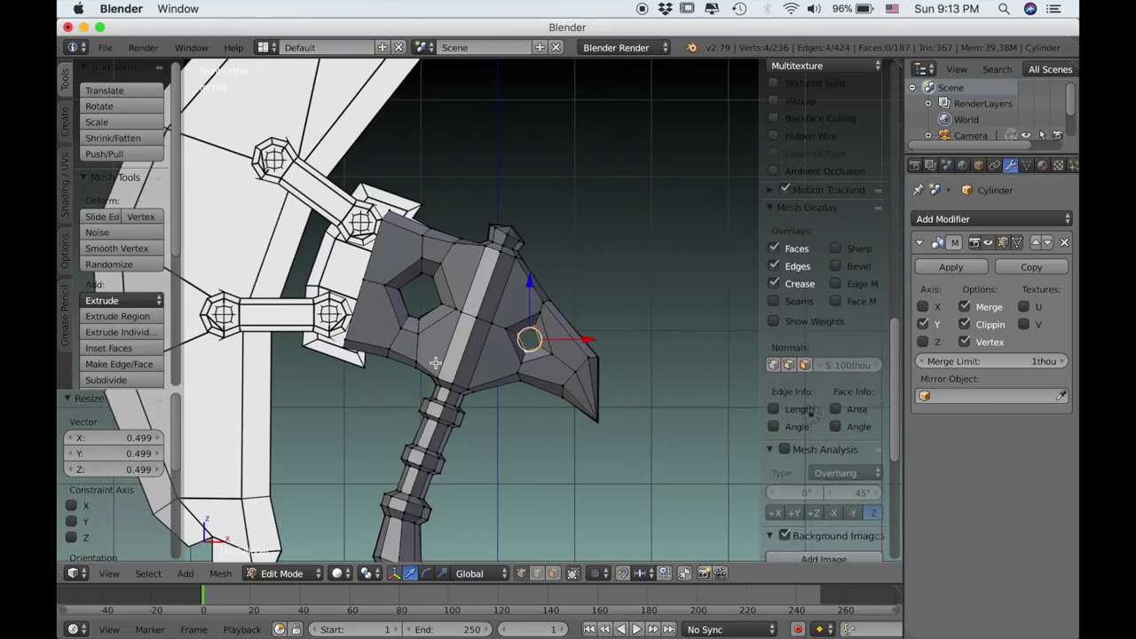
Deselect everything and add a plane with a 1' radius to the mesh.
key("a")
scroll(464, 366, "down", 3)
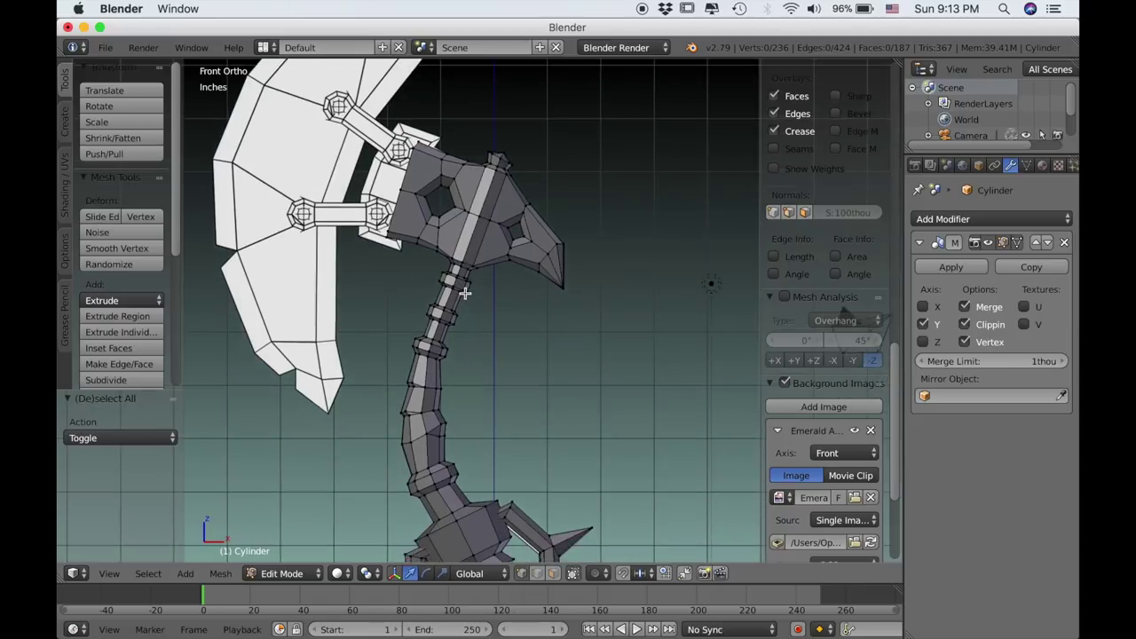
scroll(458, 292, "down", 2)
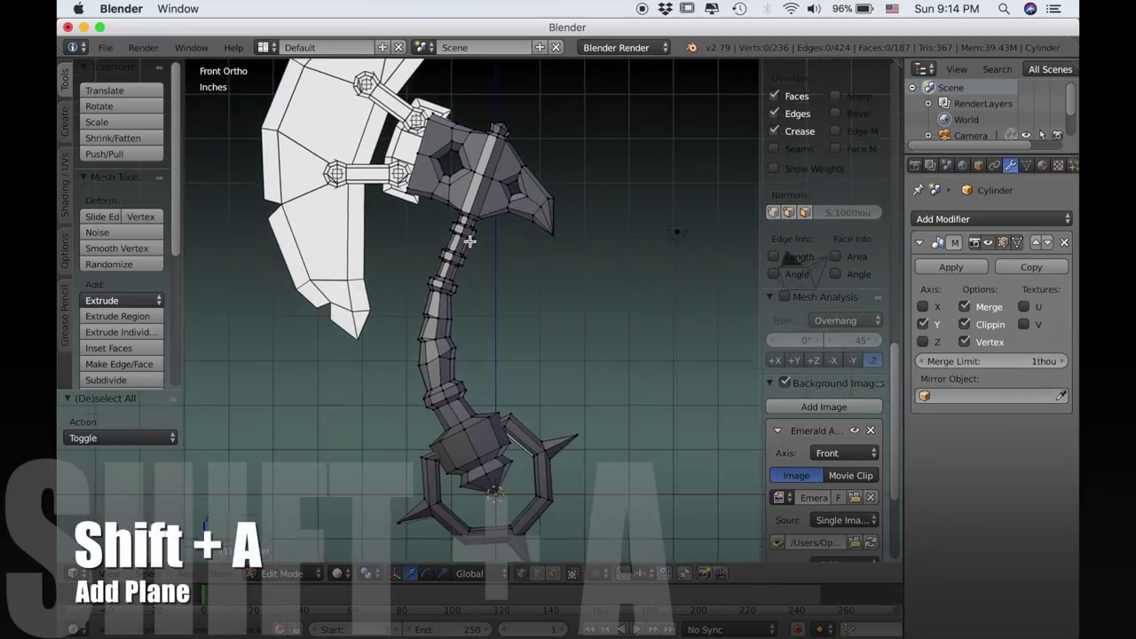
key("shift+a")
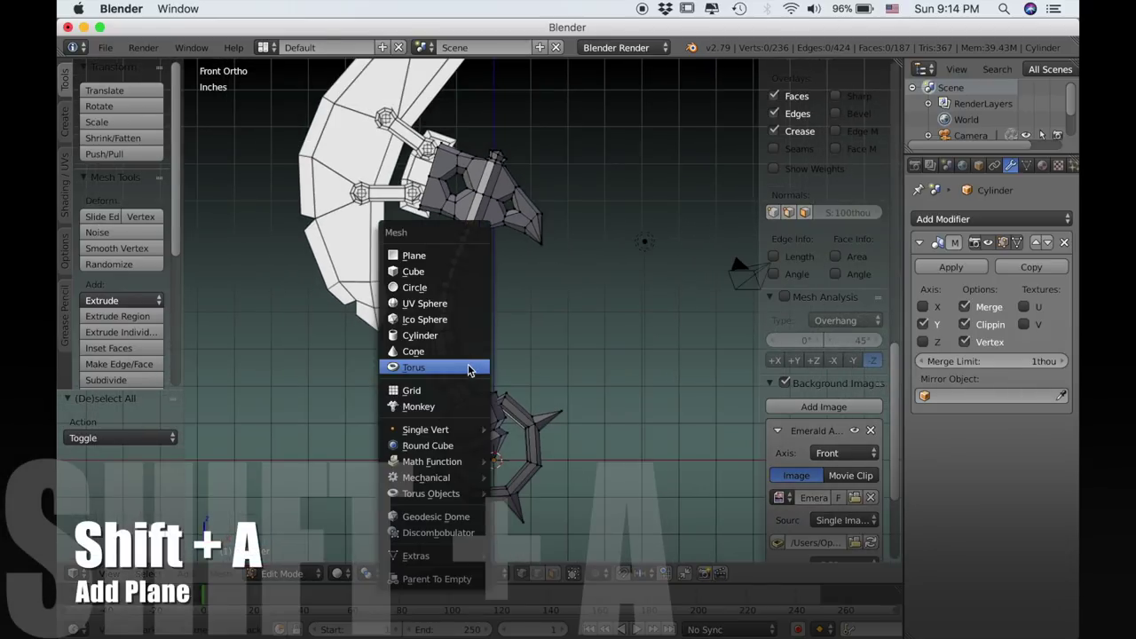
left_click(447, 257)
scroll(551, 410, "down", 2)
Rotate the new plane 90° about the X axis and scale it to about 0.187.
key("r")
key("x")
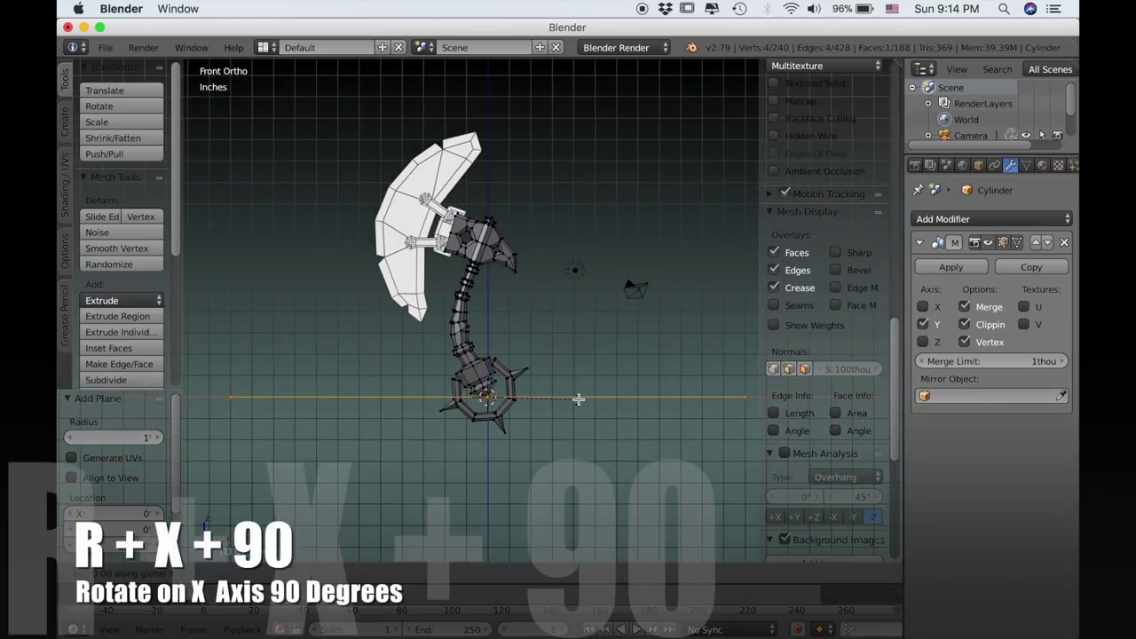
type("90")
key("Return")
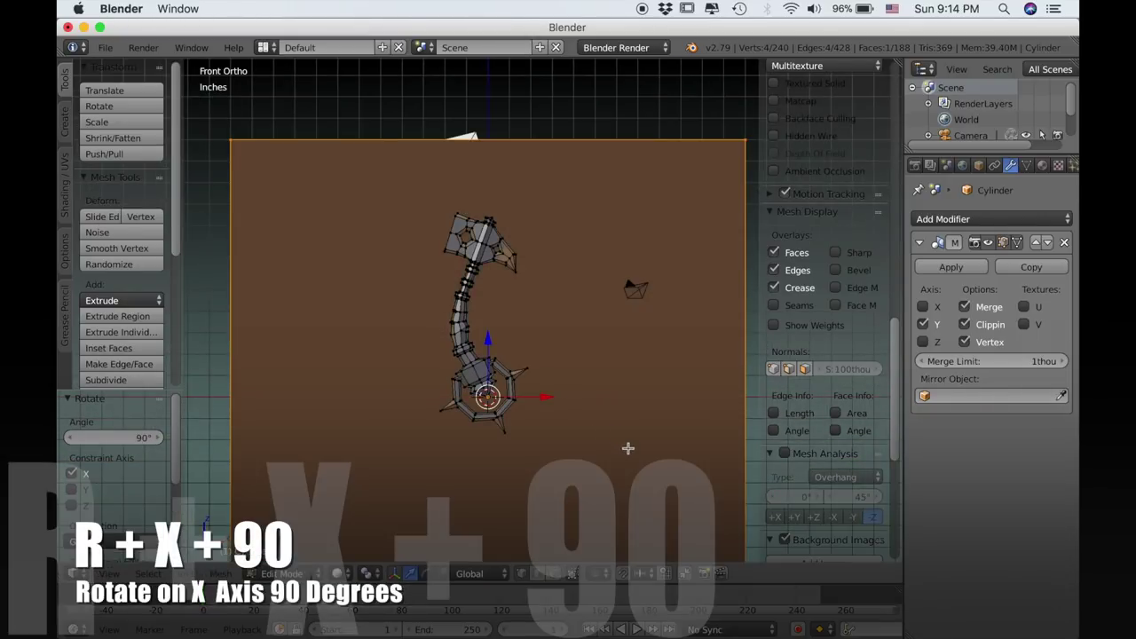
key("s")
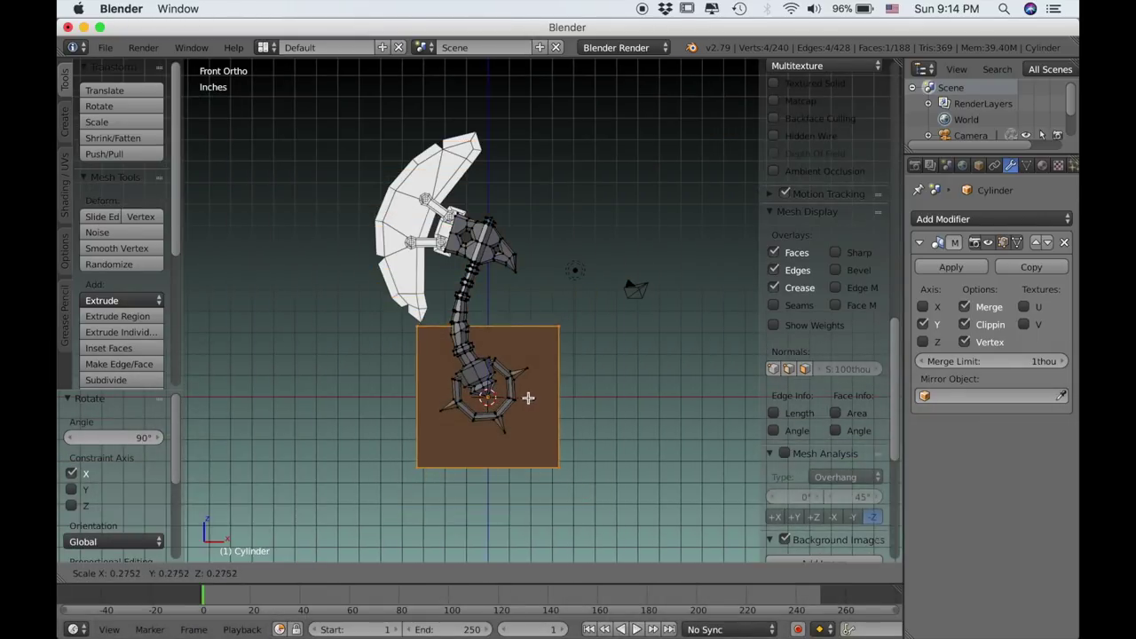
left_click(515, 398)
Try to move the plane about -542 thou along Y away from the mirror centre.
middle_click_drag(684, 347, 607, 370)
key("g")
key("y")
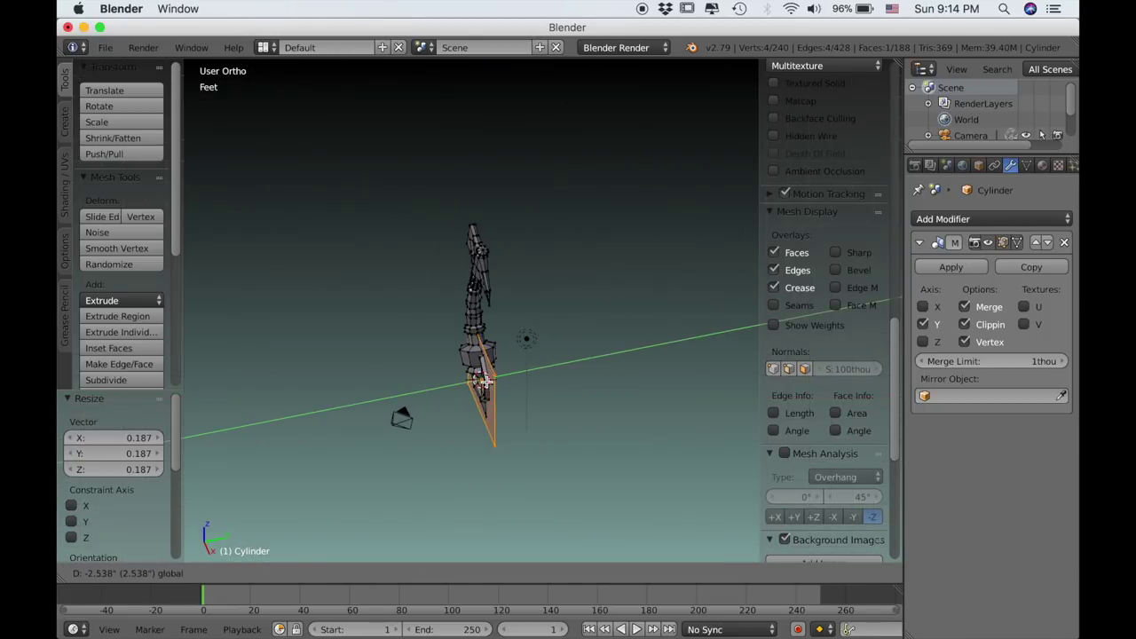
left_click(544, 383)
Turn off the Mirror modifier's clipping and move the plane about -515 thou along Y.
left_click(965, 325)
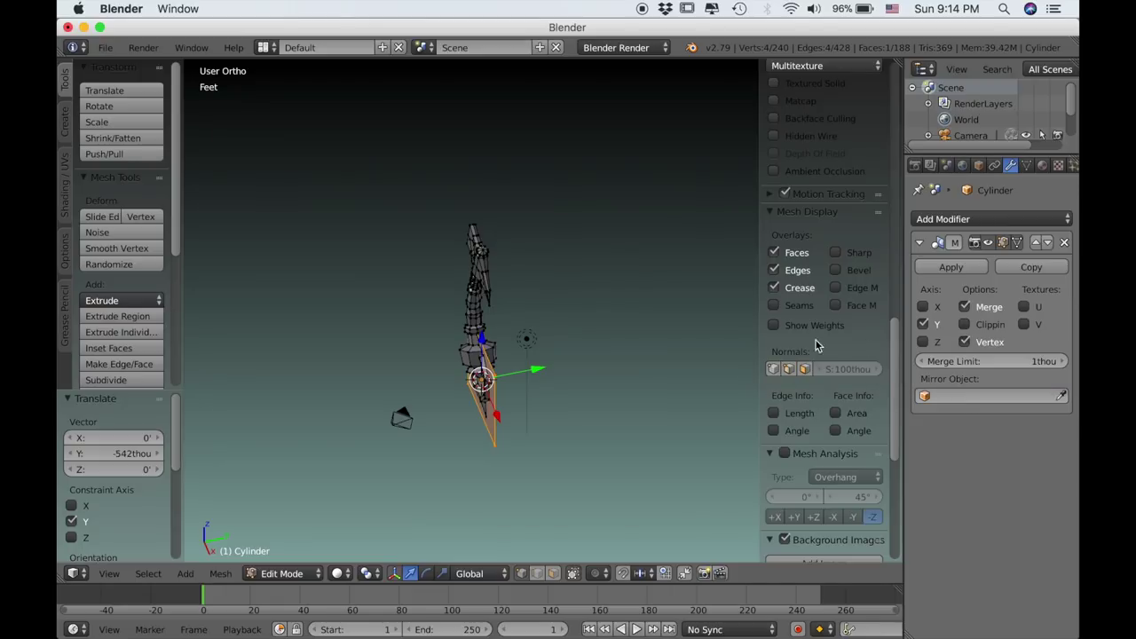
key("g")
key("y")
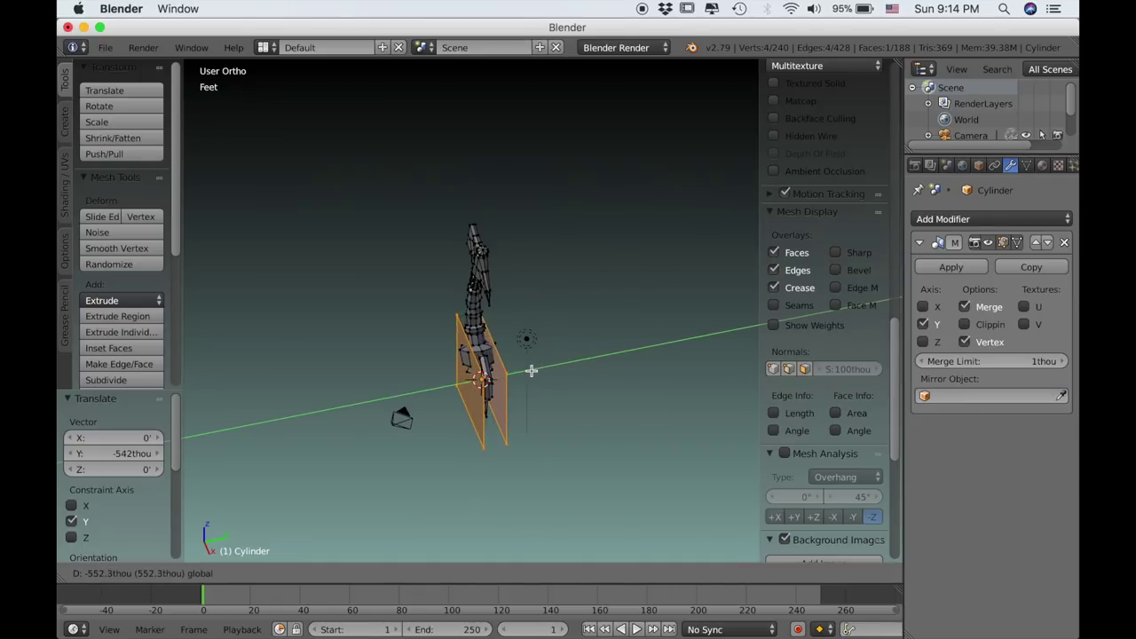
left_click(532, 372)
Move the plane about -3.08" in X and 6.47" in Z over the large crescent blade in the reference.
key("KP_1")
scroll(498, 414, "up", 2)
middle_click_drag(499, 415, 528, 370, "shift")
key("g")
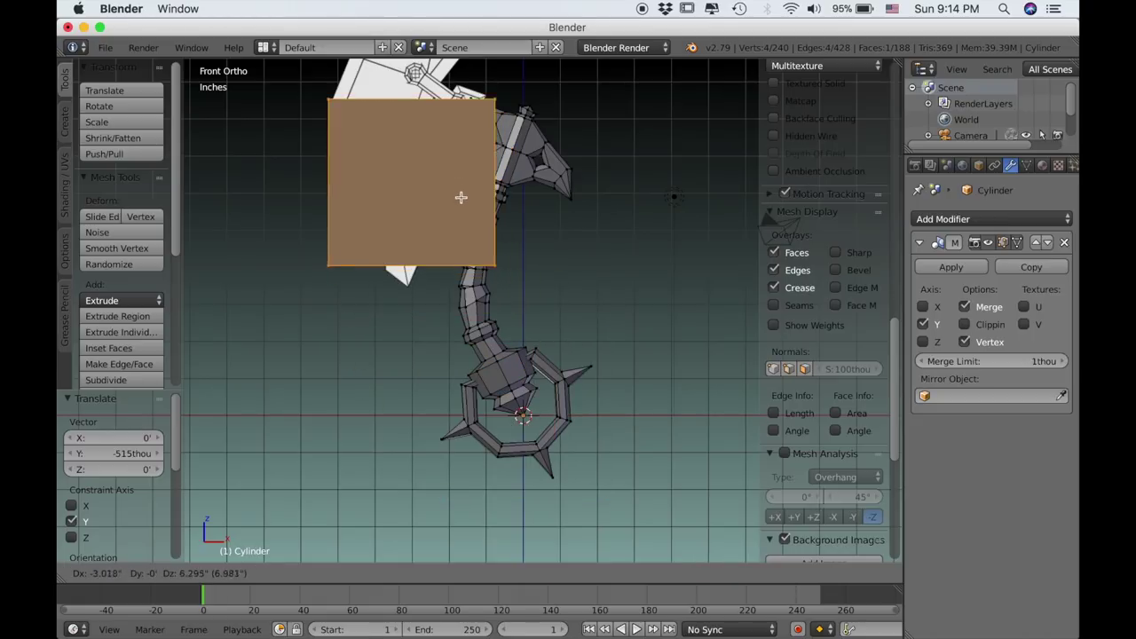
left_click(457, 188)
Scale the plane to about 0.395 along X, then uniformly to about 0.652.
scroll(472, 203, "down", 1)
middle_click_drag(481, 222, 503, 351, "shift")
scroll(503, 352, "up", 4)
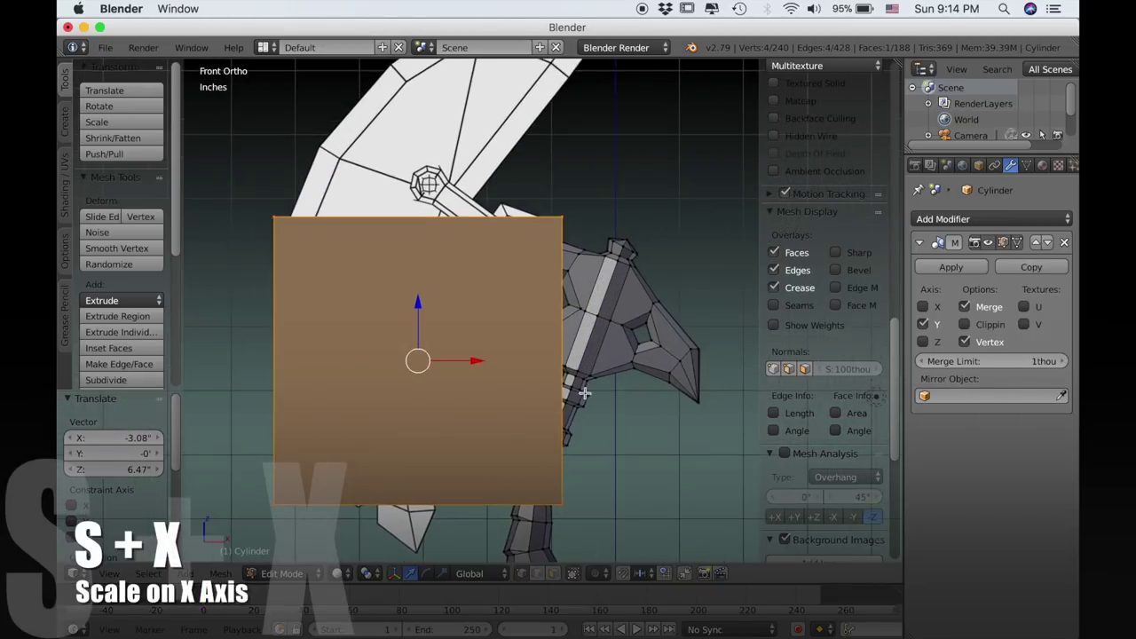
key("s")
key("x")
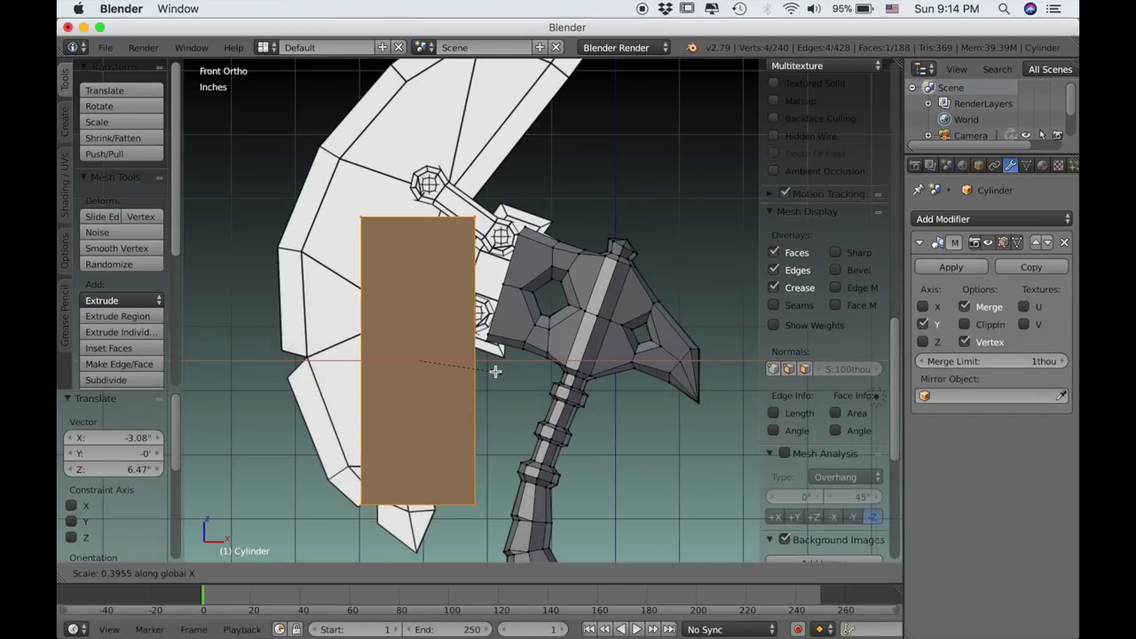
left_click(495, 371)
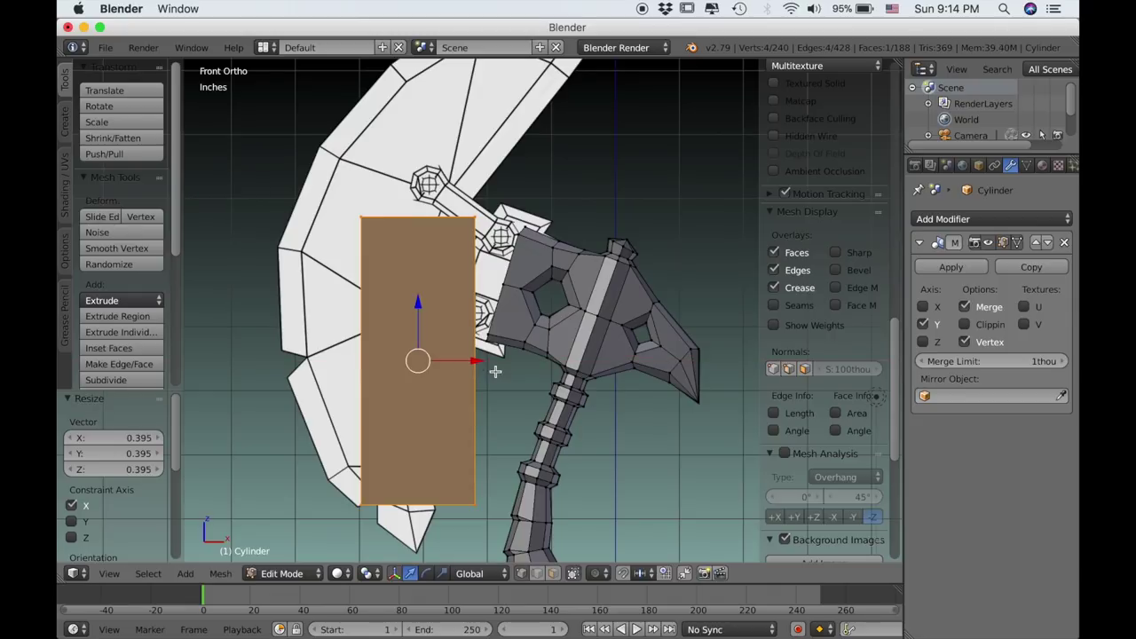
key("s")
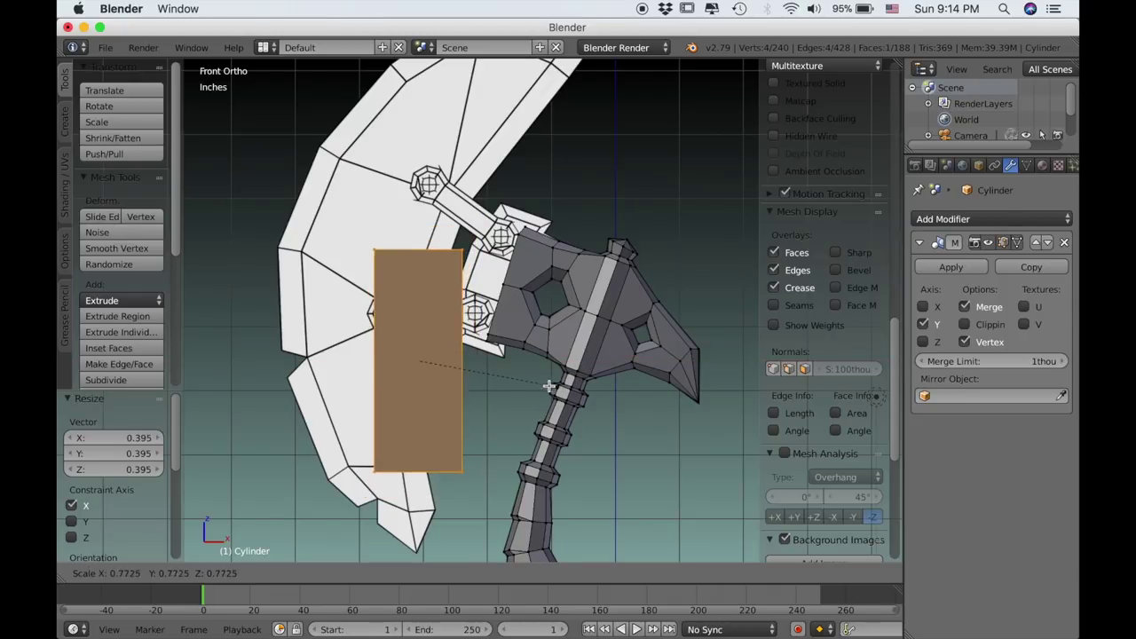
left_click(536, 380)
scroll(523, 392, "up", 2)
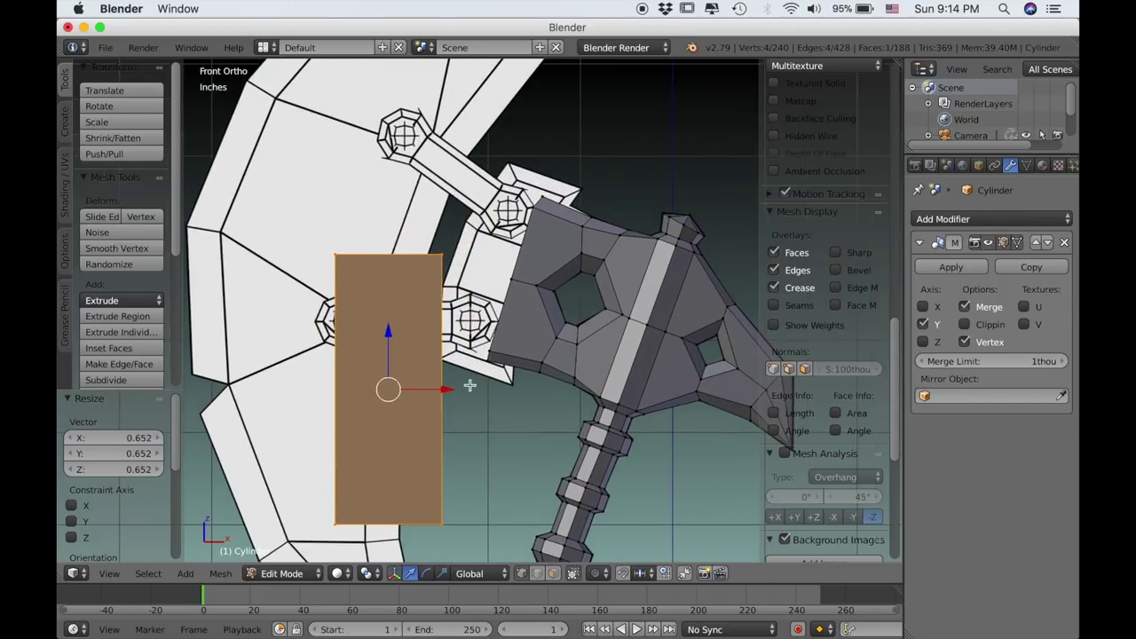
Move the plane about 814 thou in X and 1.2" in Z beside the axe head, and scale it to about 0.821.
key("g")
left_click(550, 282)
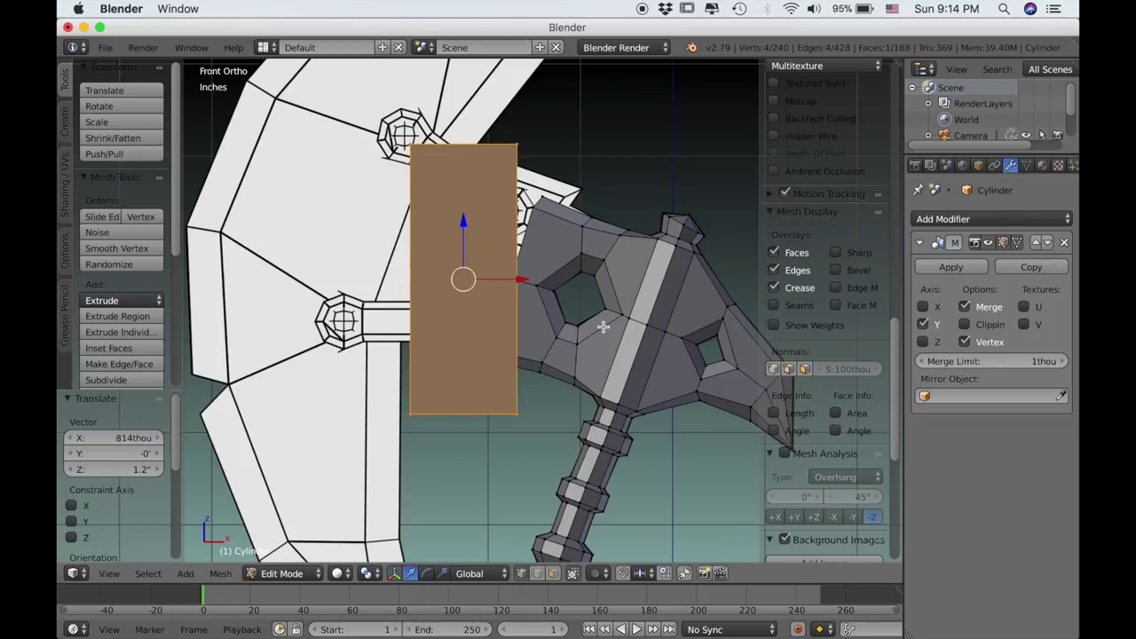
key("s")
left_click(572, 320)
scroll(564, 328, "up", 2)
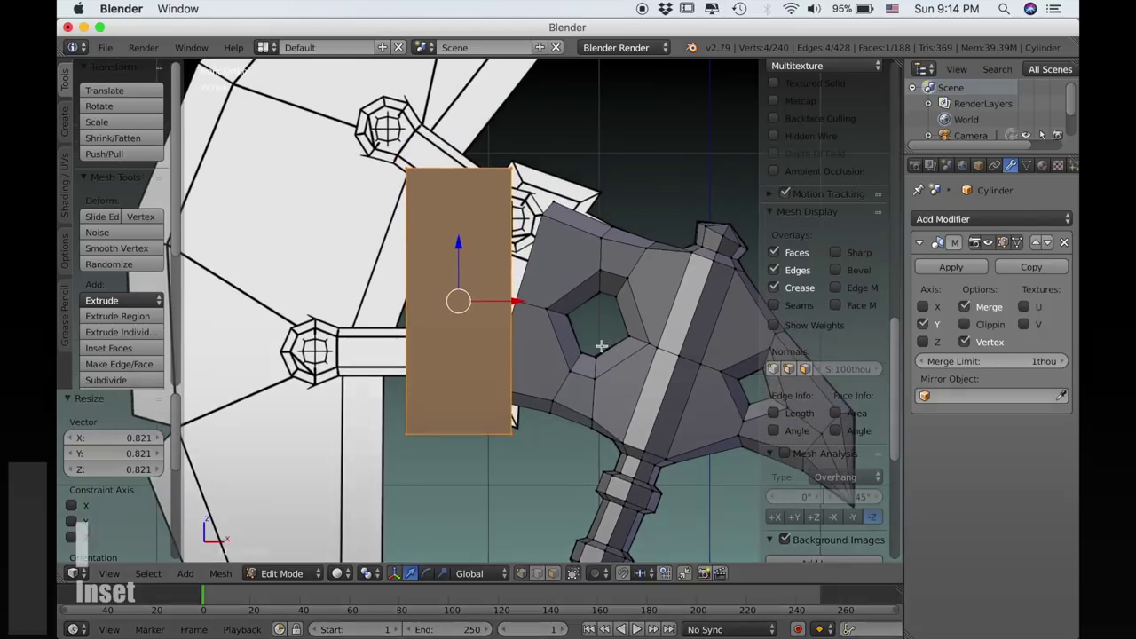
Inset the plane's face by about 149.2 thou and move the inner face about -81 thou along Y.
key("i")
left_click(632, 338)
middle_click_drag(633, 337, 494, 319)
left_click_drag(459, 301, 454, 300)
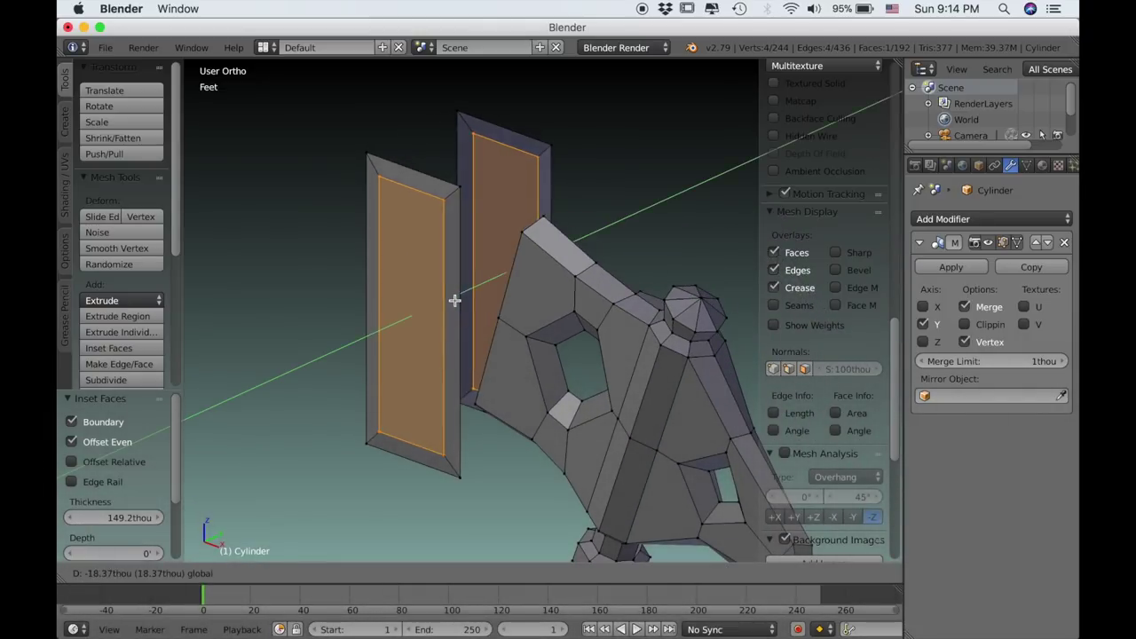
left_click(452, 301)
middle_click_drag(464, 302, 442, 336)
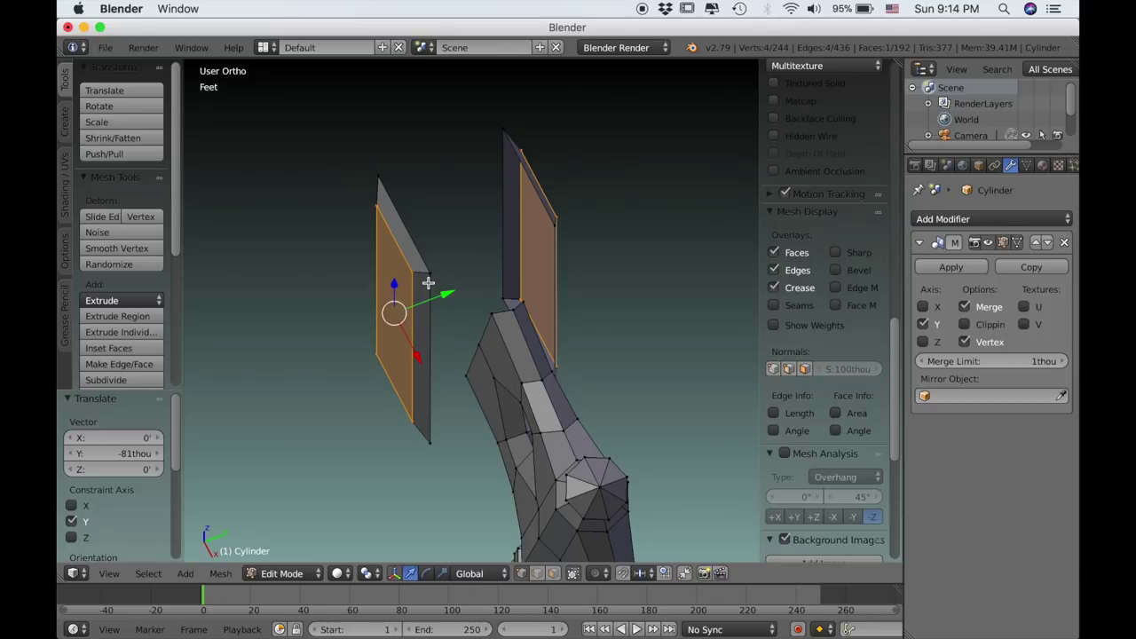
Select the whole linked plate and move it about 435 thou along Y towards its mirrored half.
key("l")
key("g")
key("y")
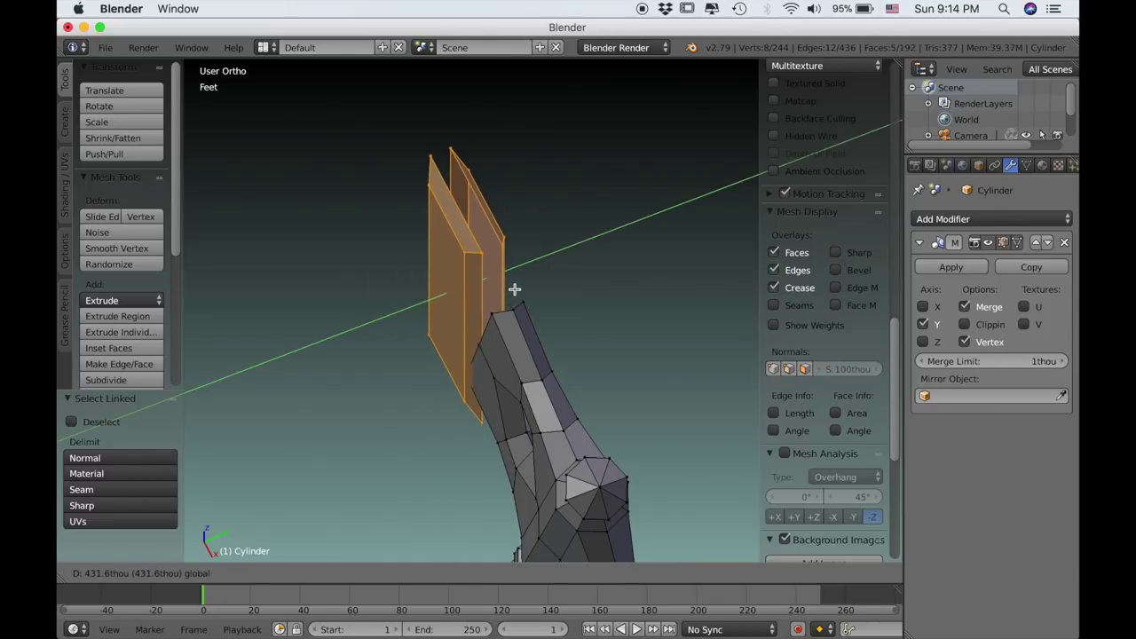
left_click(512, 289)
scroll(503, 273, "up", 2)
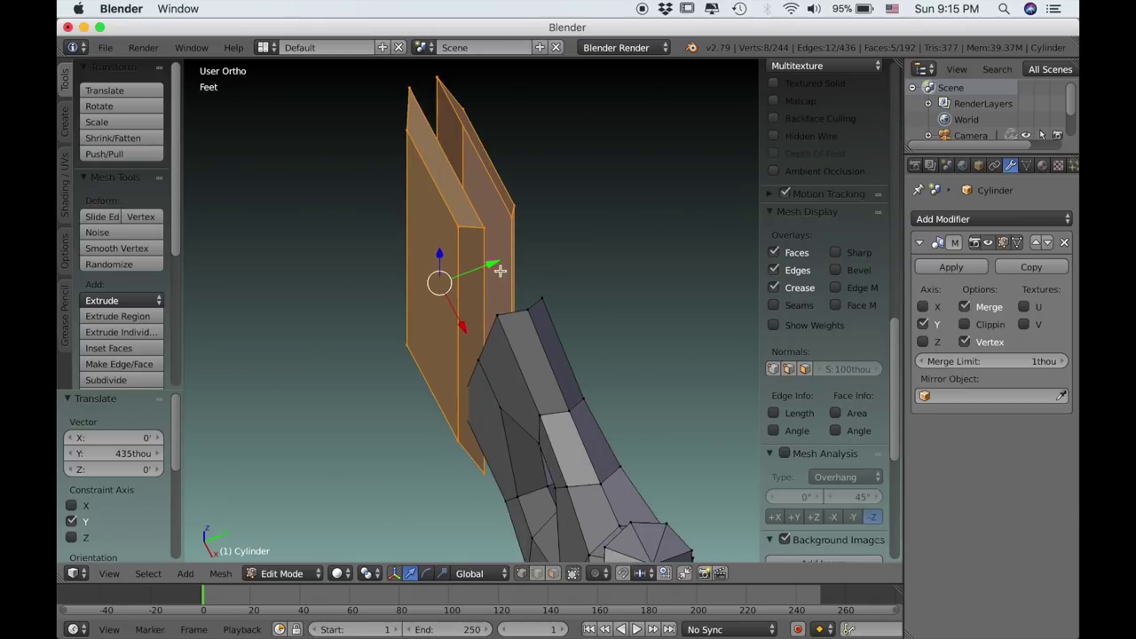
Turn on the Mirror modifier's clipping and move the plate's outer edge loop about 345 thou along Y onto the mirror centre.
right_click(488, 258, "alt")
left_click_drag(499, 260, 533, 253)
key("Escape")
left_click(964, 326)
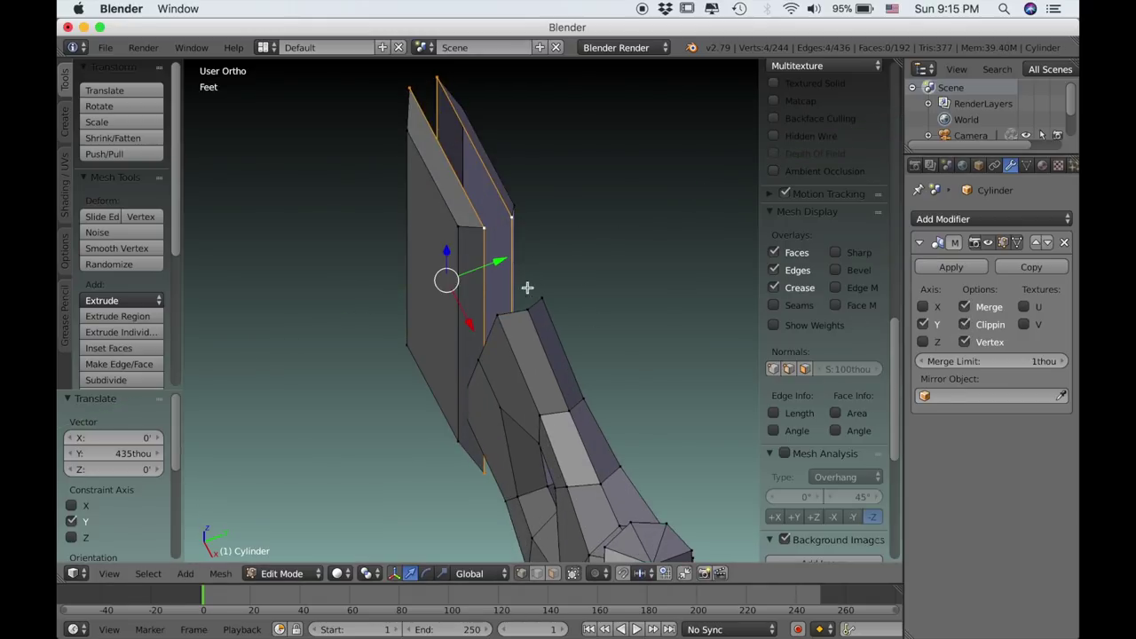
left_click_drag(500, 264, 559, 257)
middle_click_drag(442, 314, 504, 261)
key("KP_1")
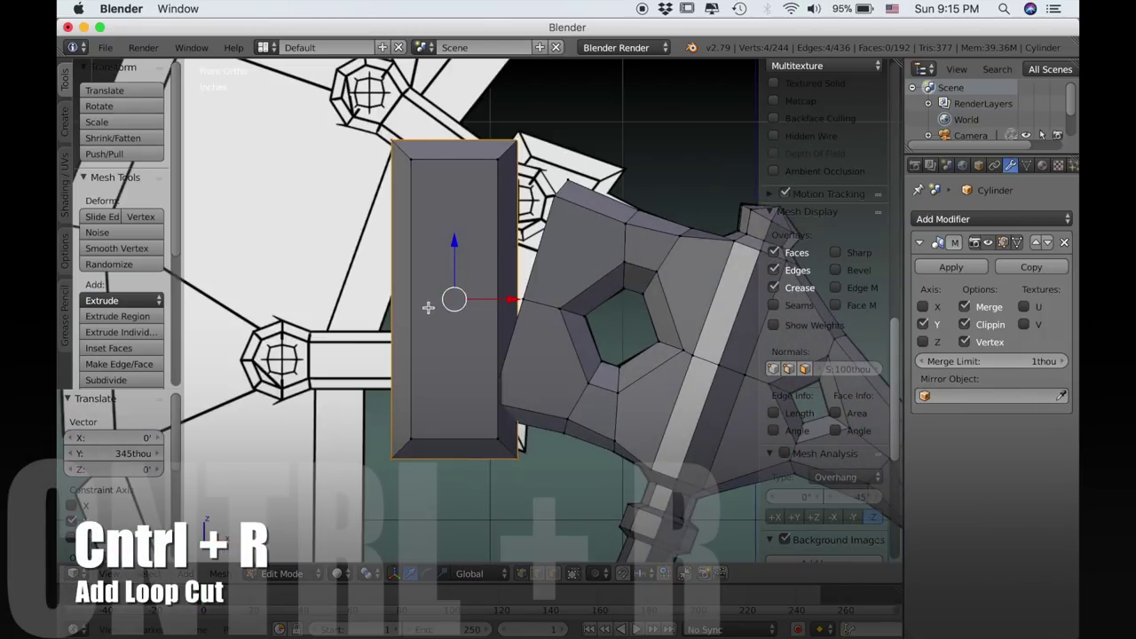
Add two horizontal loop cuts across the plate and move its middle section about -199 thou along X.
key("ctrl+r")
scroll(431, 290, "up", 1)
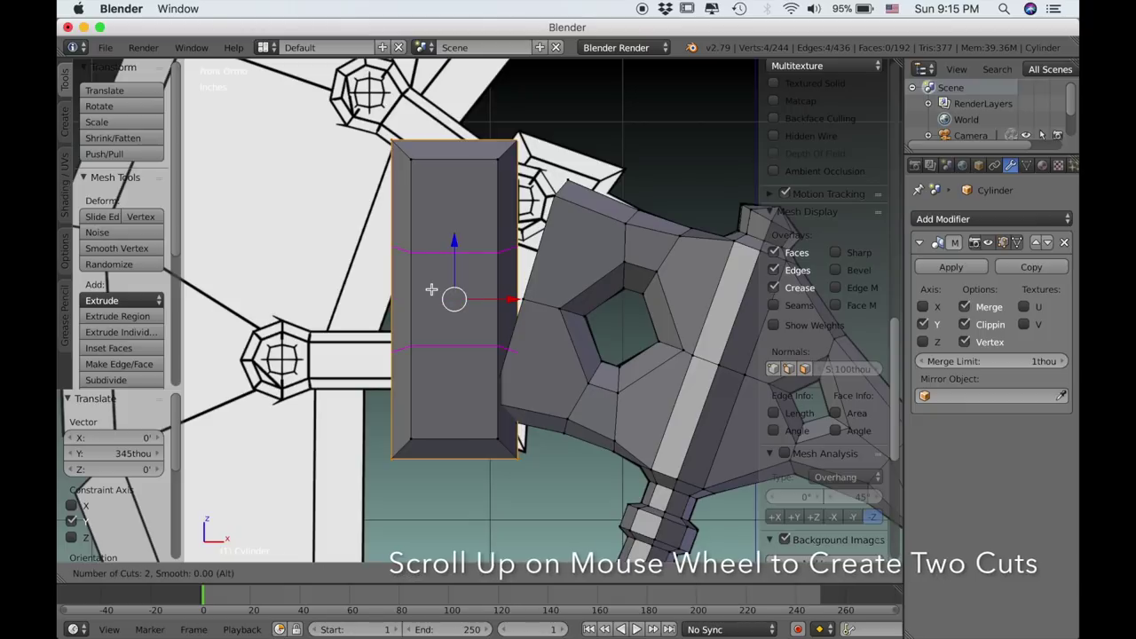
left_click(431, 289)
right_click(432, 290)
key("g")
key("x")
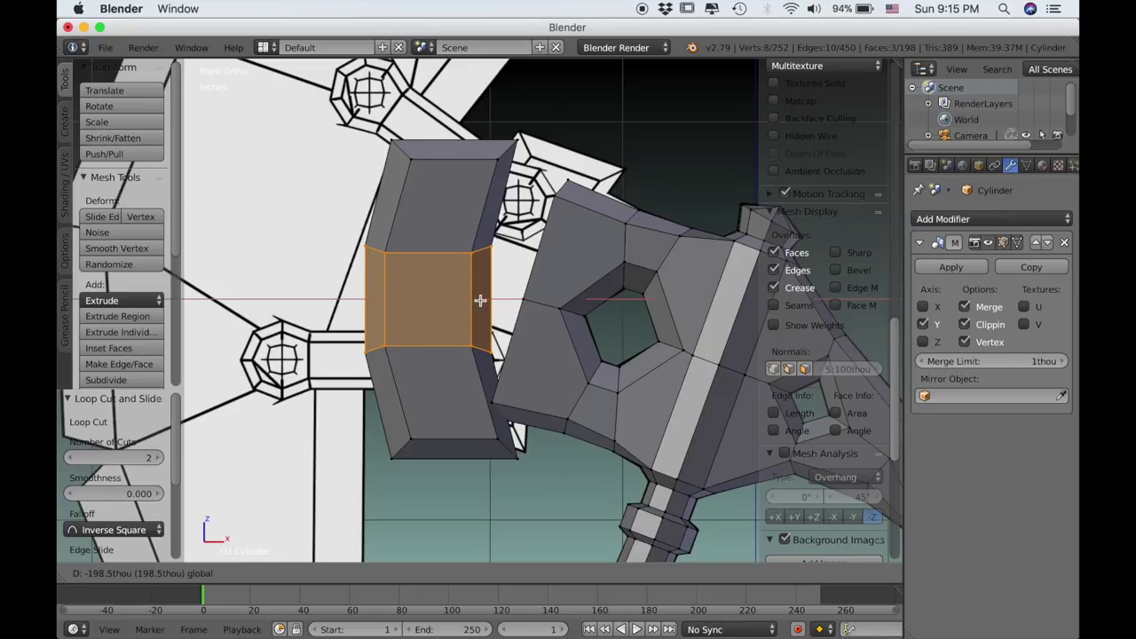
left_click(480, 301)
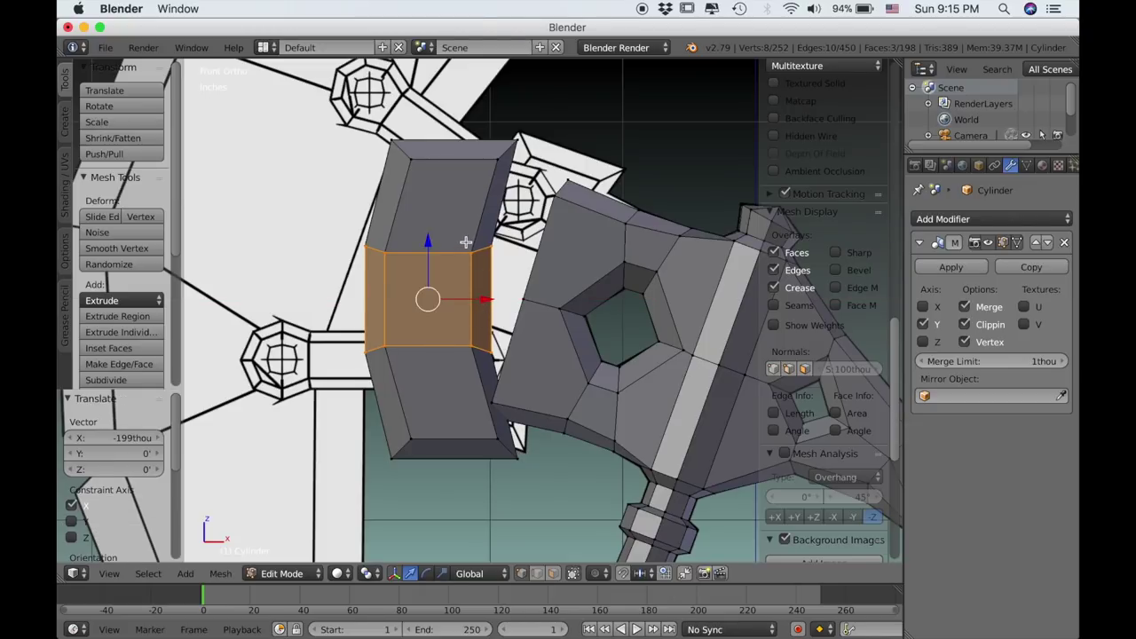
Rotate the whole linked plate about 15.9° and move it about 469 thou in X and 54.1 thou in Z over the reference's mounting plate.
key("l")
key("r")
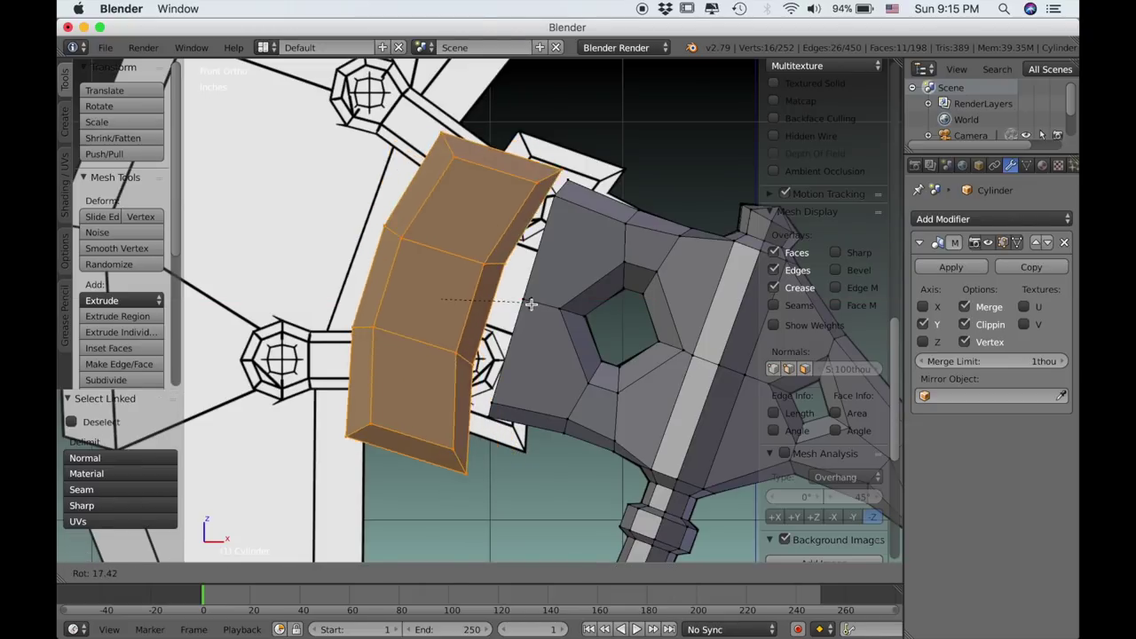
left_click(523, 301)
key("z")
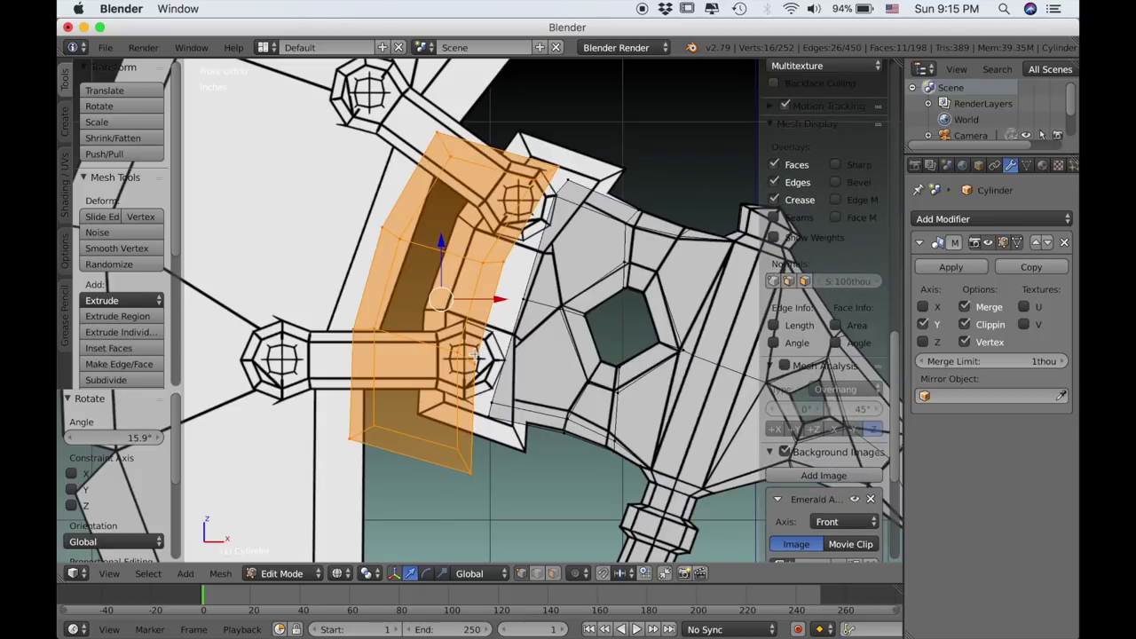
scroll(437, 369, "down", 1)
scroll(433, 365, "up", 1)
key("g")
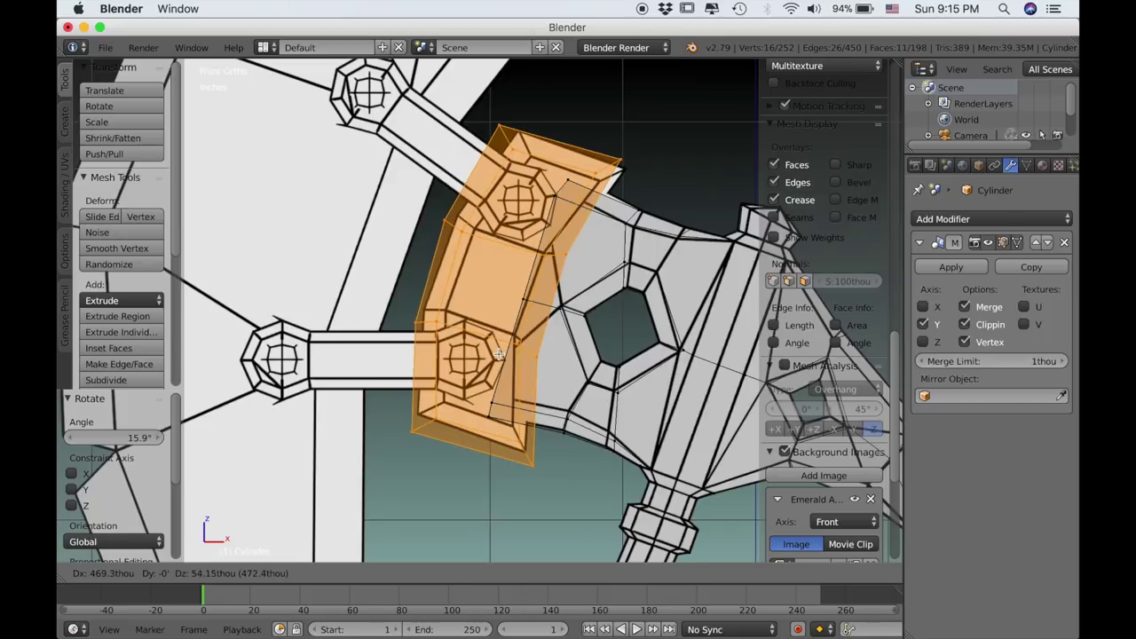
left_click(529, 344)
Rotate the plate about a further 2.36° and scale it to about 0.923 to match the reference outline.
key("r")
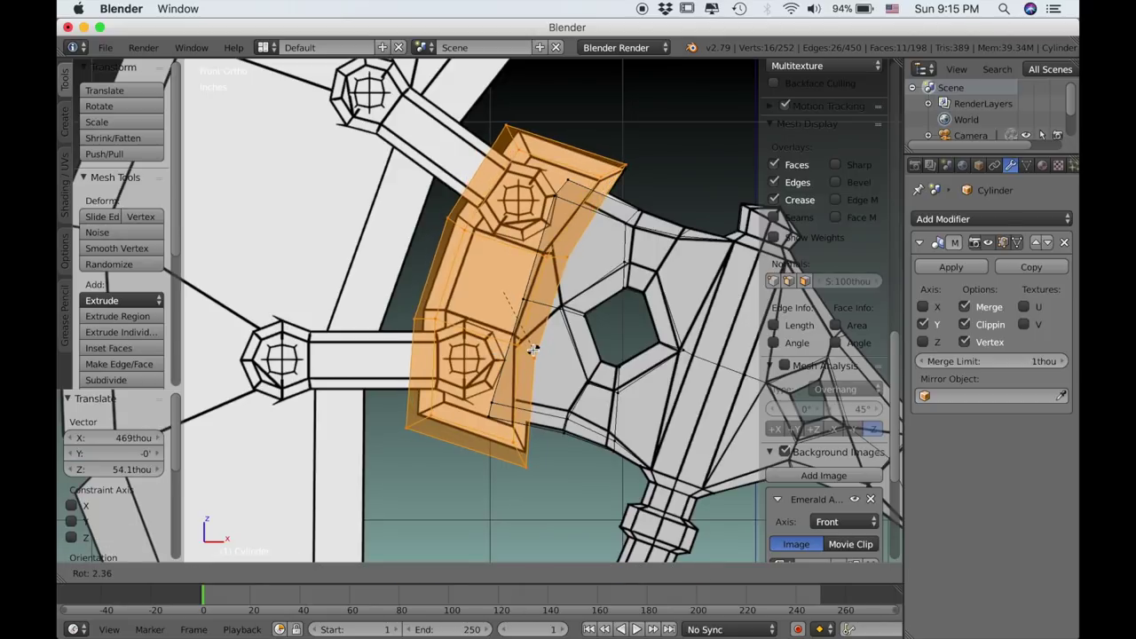
left_click(531, 350)
key("s")
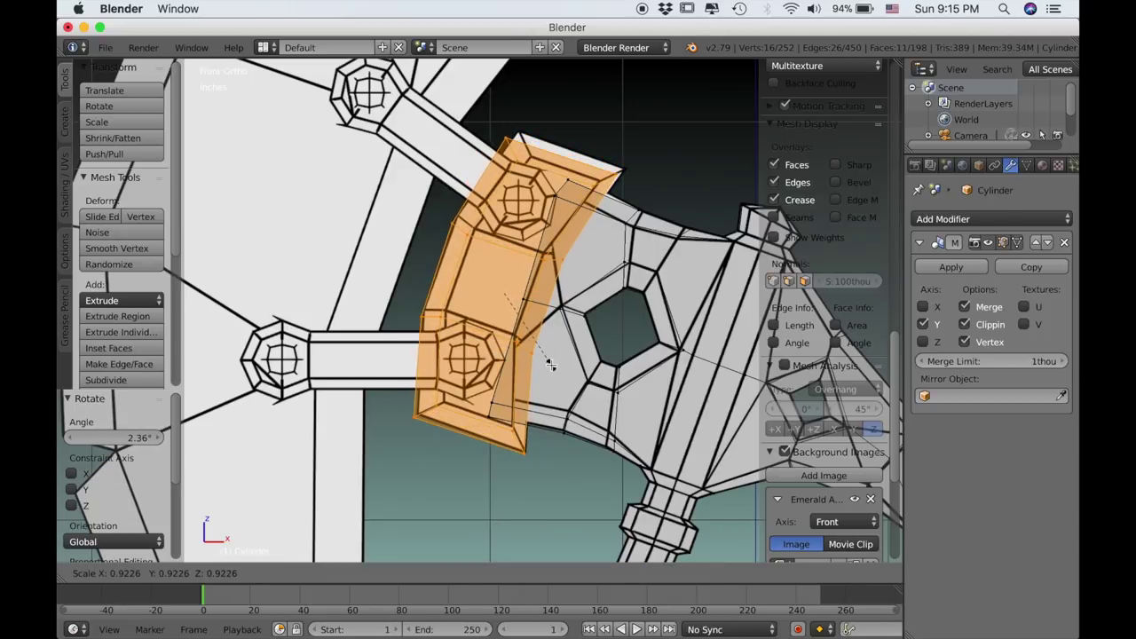
left_click(550, 364)
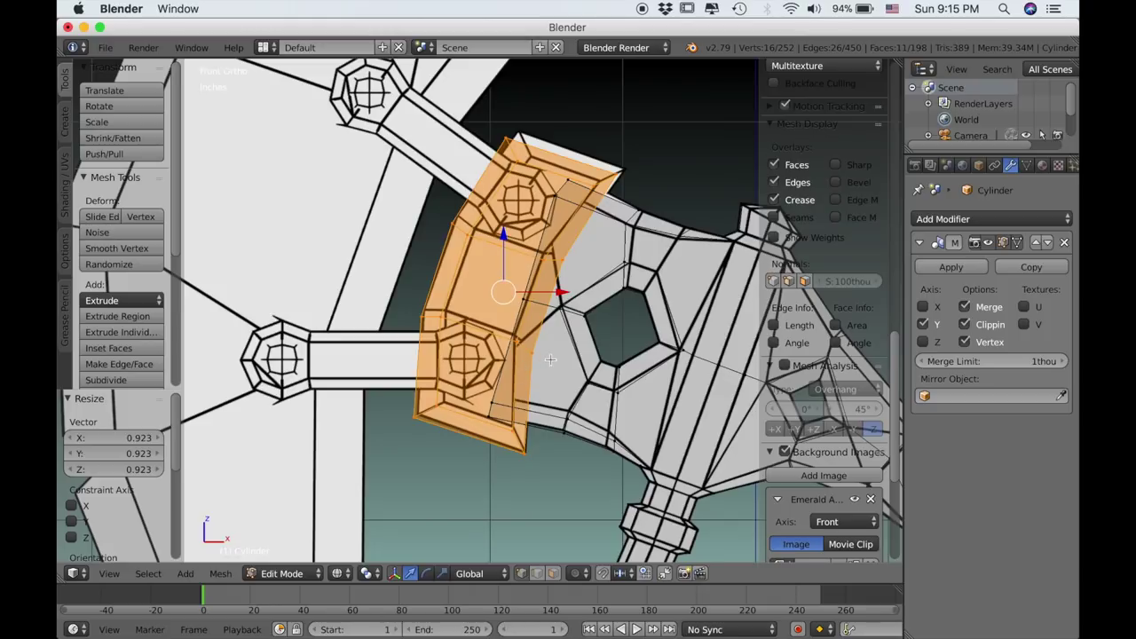
Fine-tune the plate by rotating it about 0.621° and moving it about 42.1 thou in X and 18 thou in Z.
key("r")
left_click(550, 361)
key("g")
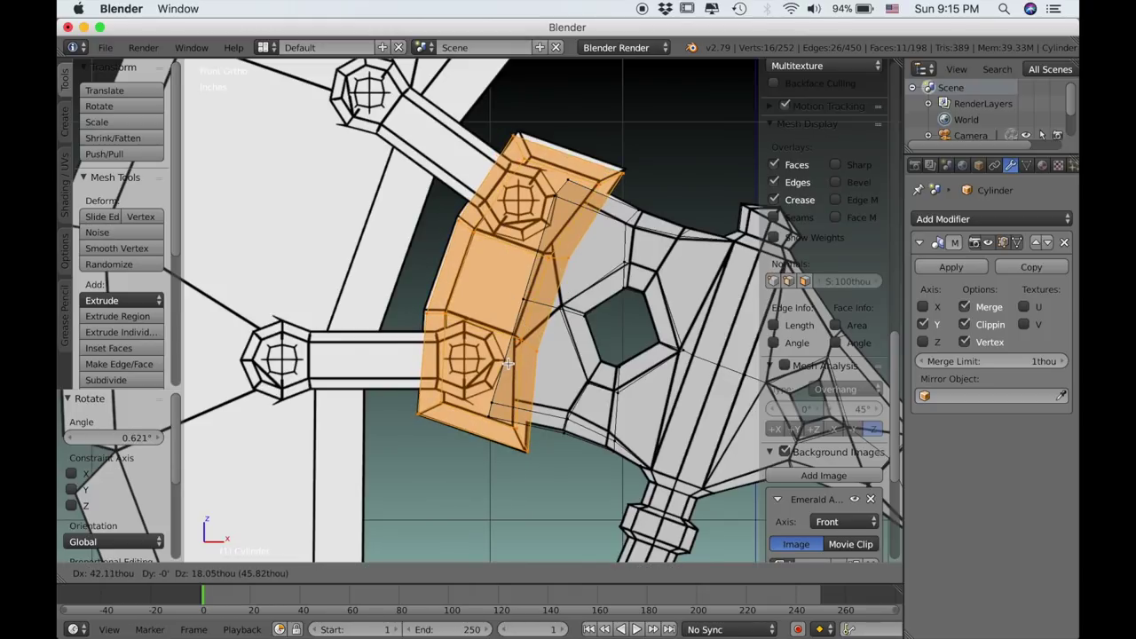
left_click(508, 364)
Move the plate along Y to adjust its depth against the axe head.
scroll(510, 368, "down", 3)
middle_click_drag(516, 385, 487, 326)
scroll(417, 401, "up", 5)
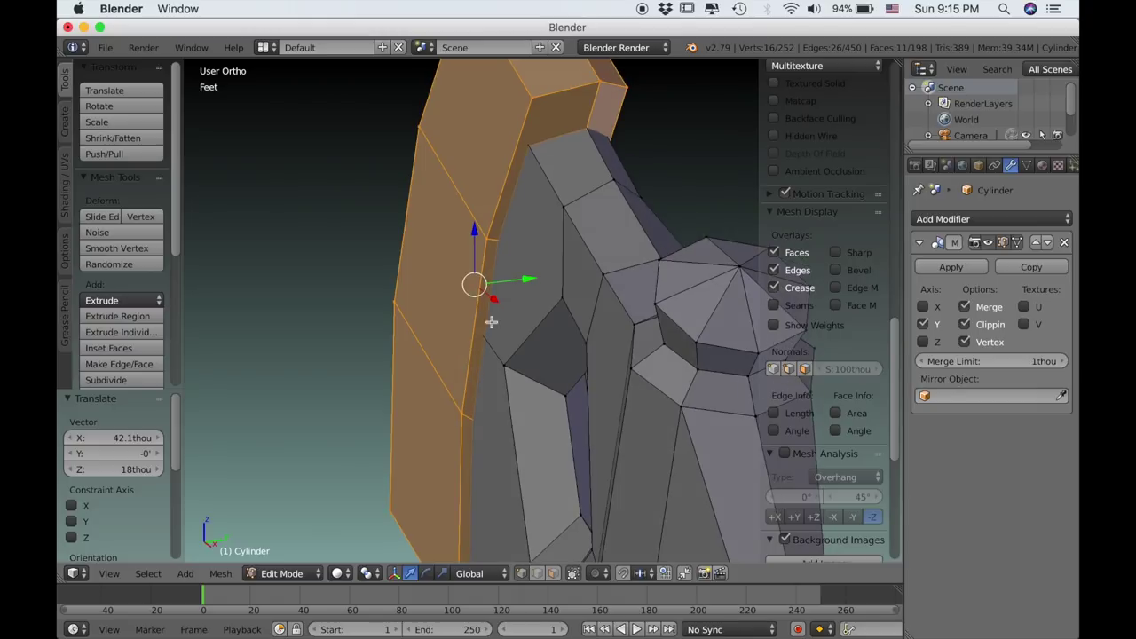
key("g")
key("y")
left_click(510, 284)
Examine the axe head with its mounting plate in Object Mode, and compare it with the front reference image.
middle_click_drag(510, 284, 522, 398)
scroll(588, 337, "down", 4)
key("Tab")
scroll(555, 433, "up", 3)
scroll(523, 399, "up", 3)
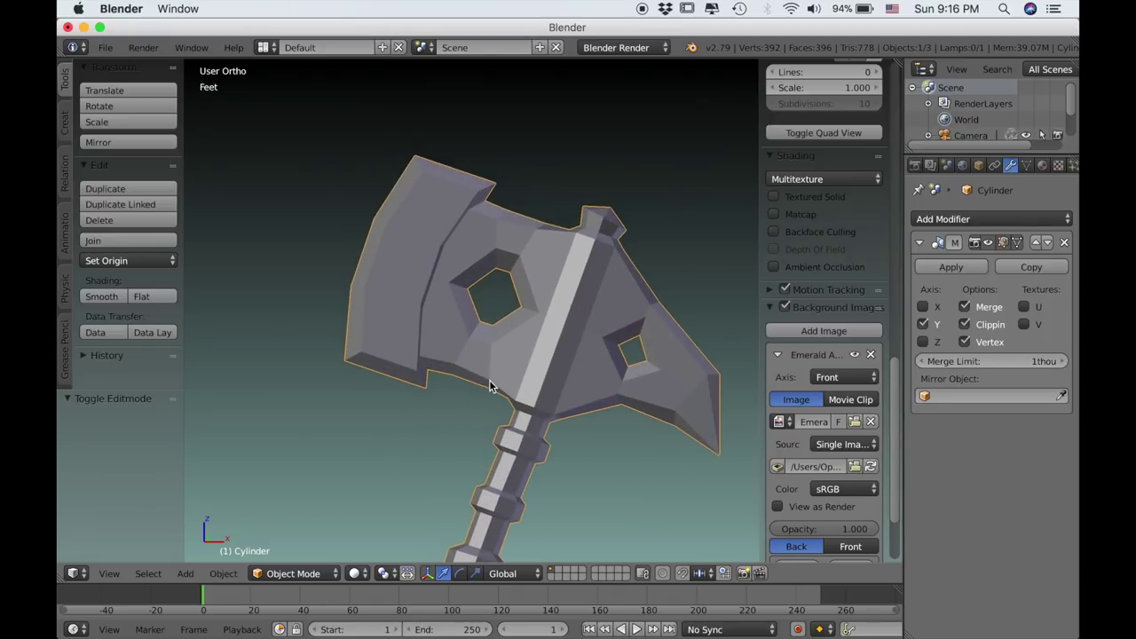
scroll(491, 386, "down", 2)
middle_click_drag(499, 380, 504, 297, "shift")
key("KP_1")
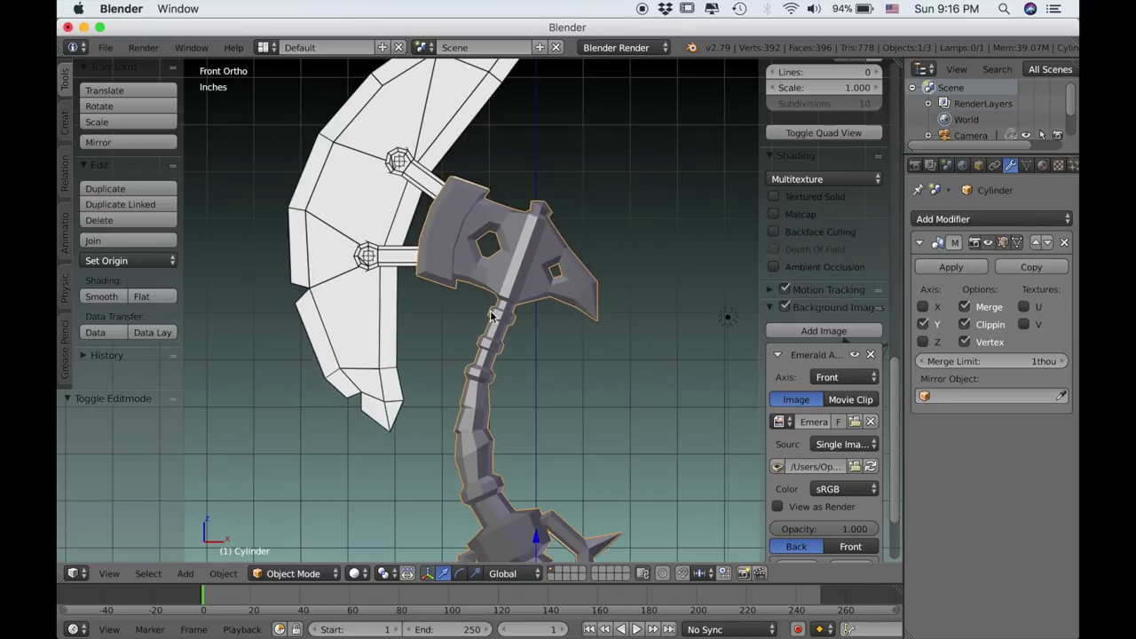
scroll(423, 173, "down", 2)
mouse_move(405, 223)
middle_mouse_down("shift")
mouse_move(421, 260)
mouse_move(411, 221)
middle_mouse_up("shift")
scroll(411, 220, "up", 1)
key("Tab")
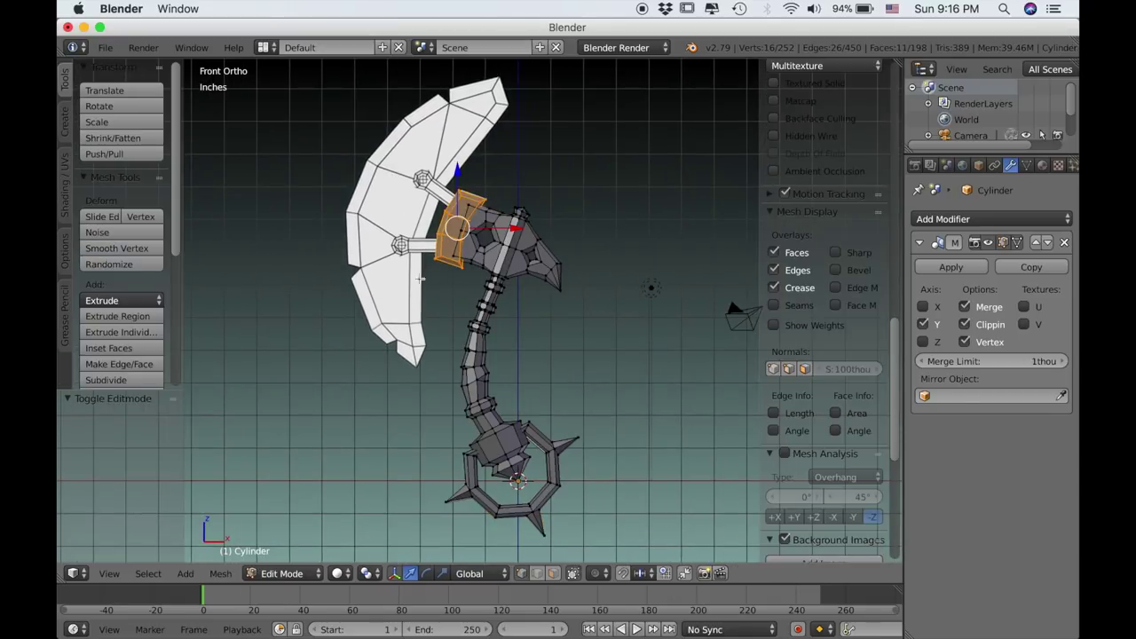
key("a")
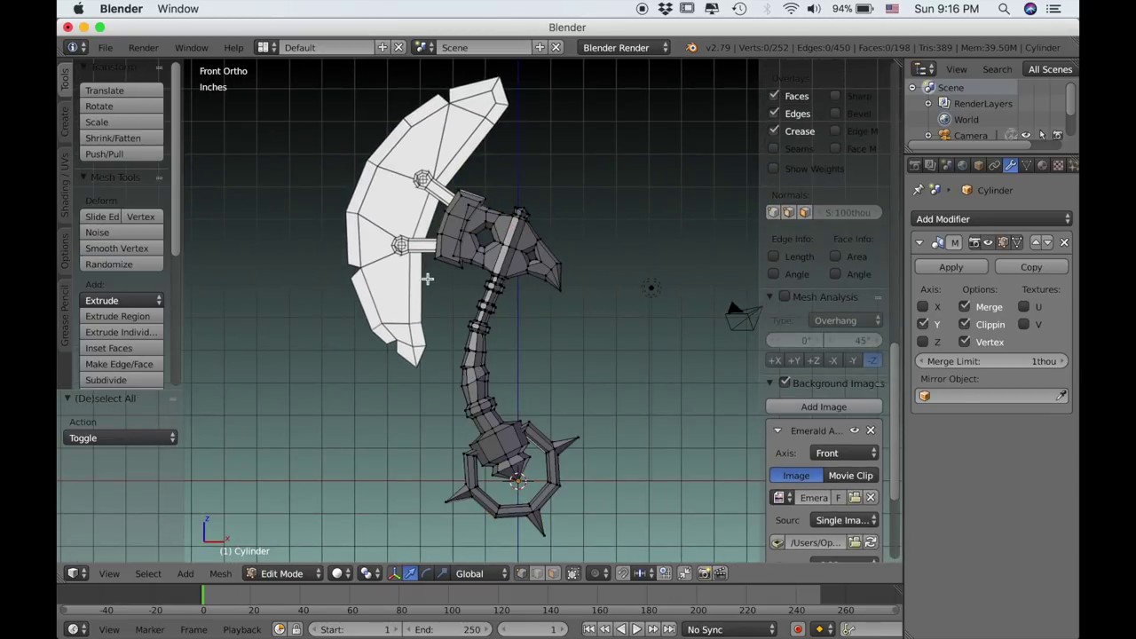
scroll(427, 279, "up", 6)
middle_click_drag(452, 279, 473, 313, "shift")
Search the add-ons in the user preferences for "extra" to check that the Extra Objects add-ons are enabled.
left_click(104, 47)
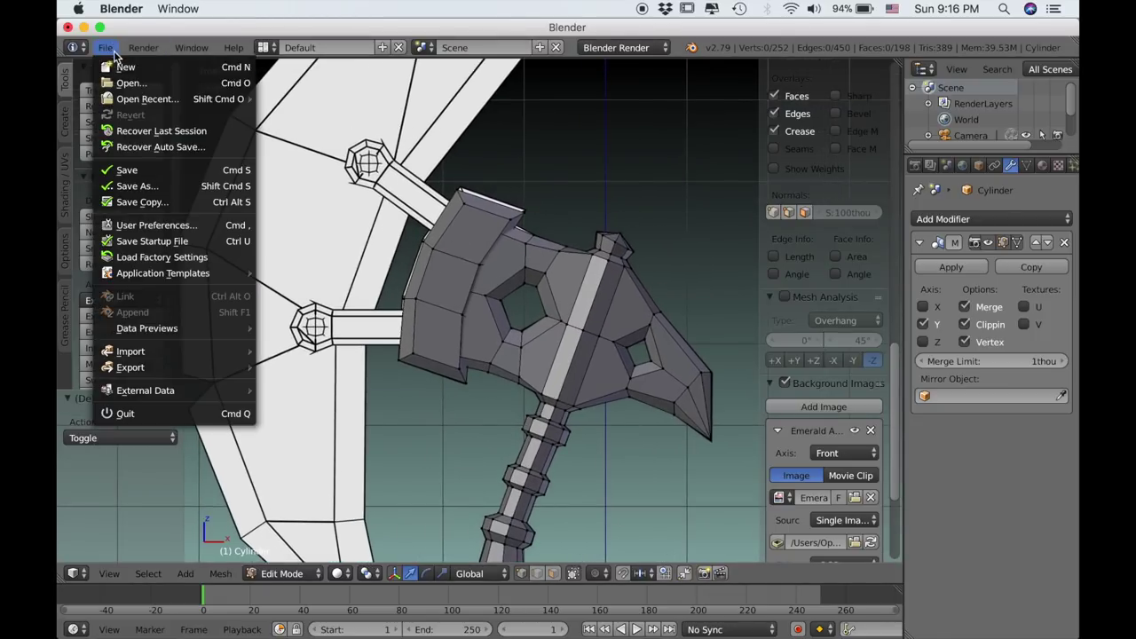
left_click(142, 226)
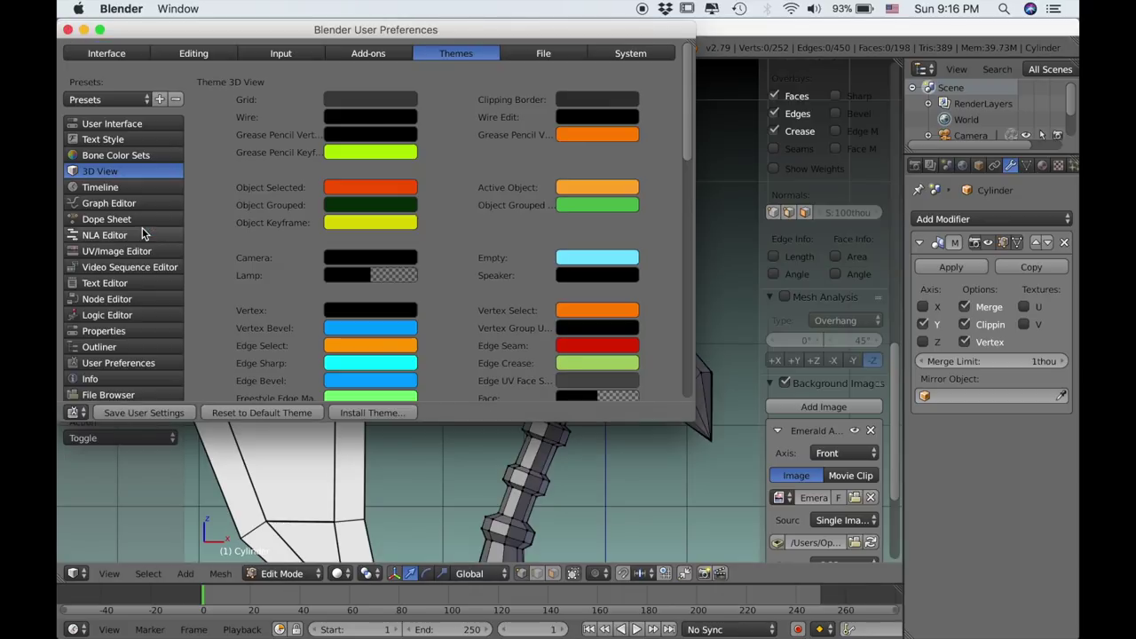
left_click(355, 55)
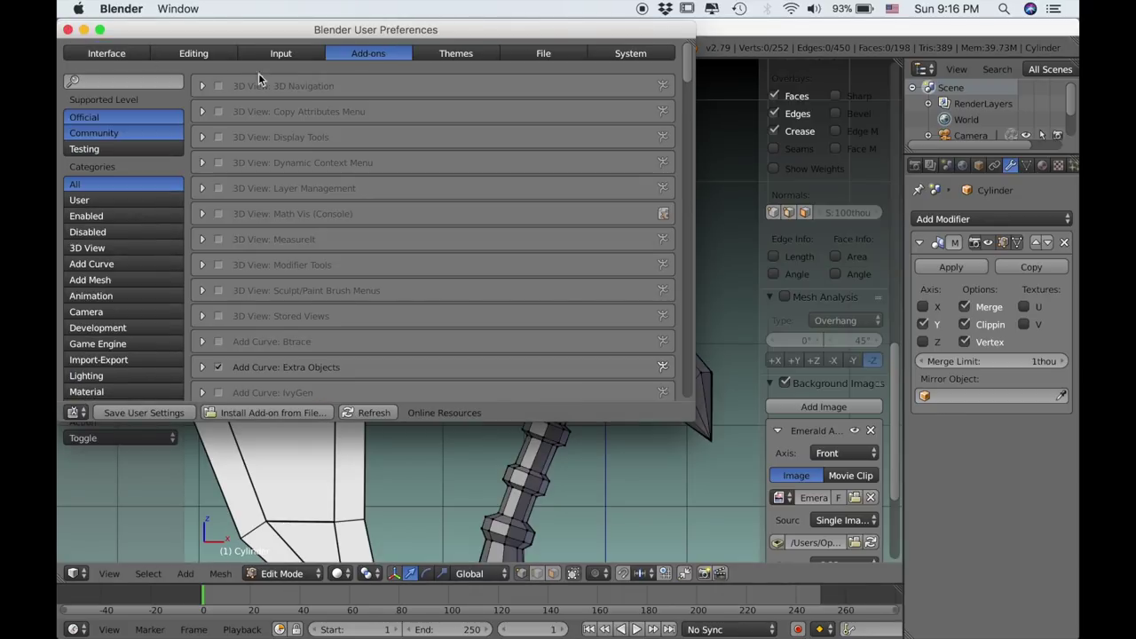
left_click(142, 82)
type("extra")
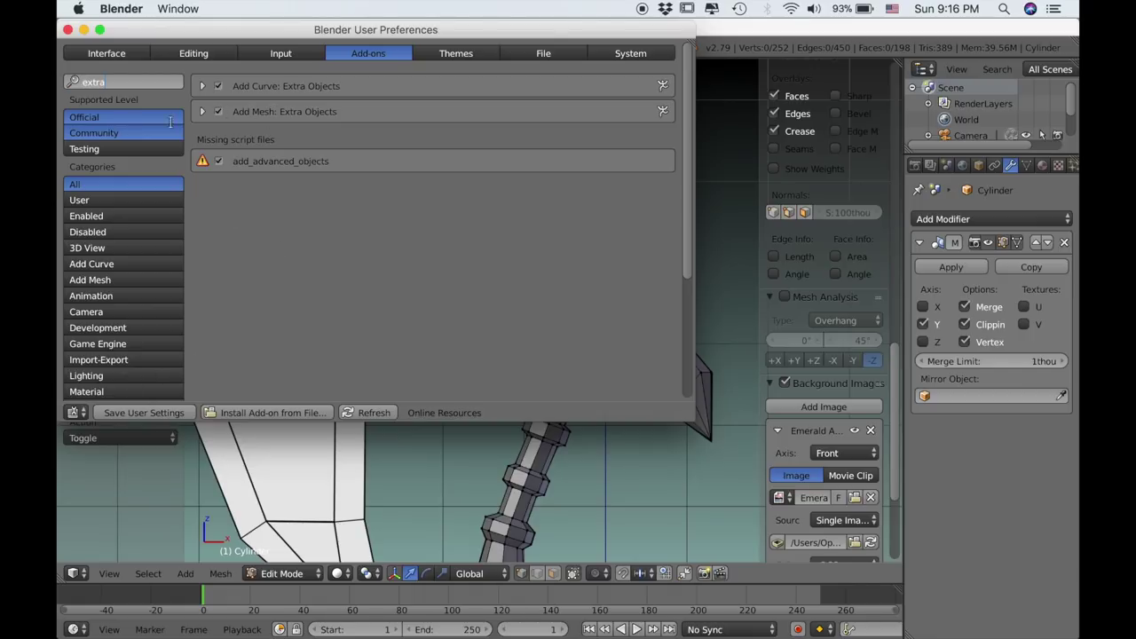
left_click(68, 30)
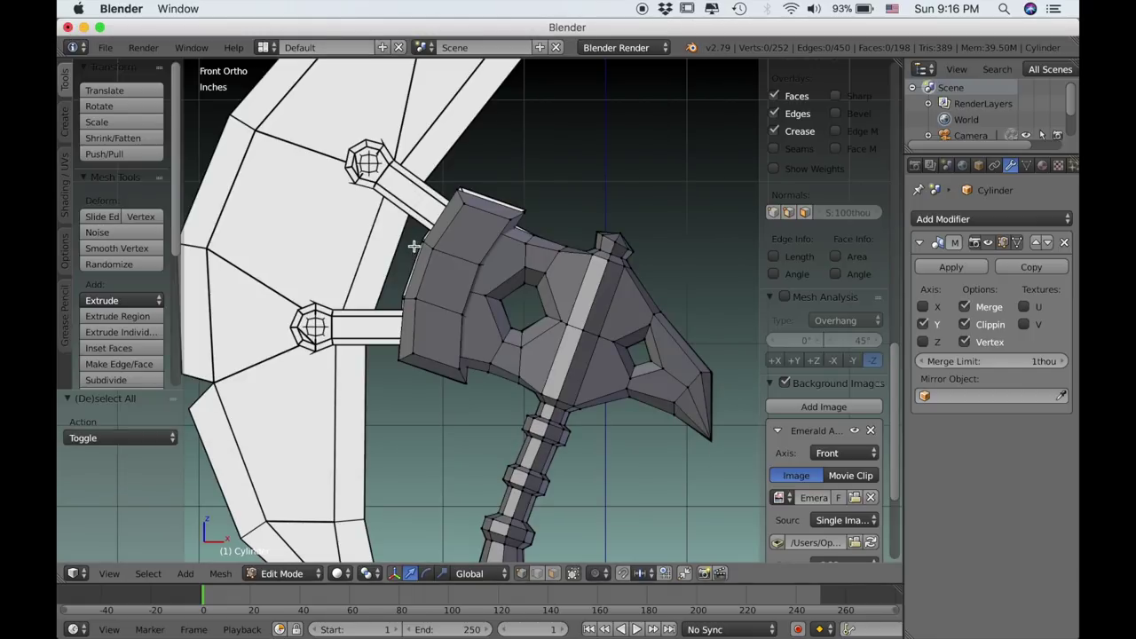
Add a single vertex to the axe mesh at the 3D cursor near the pommel.
middle_click_drag(348, 228, 355, 204, "shift")
scroll(693, 355, "down", 4)
middle_click_drag(703, 367, 657, 193, "shift")
scroll(658, 193, "up", 2)
middle_click_drag(382, 285, 380, 258, "shift")
key("shift+a")
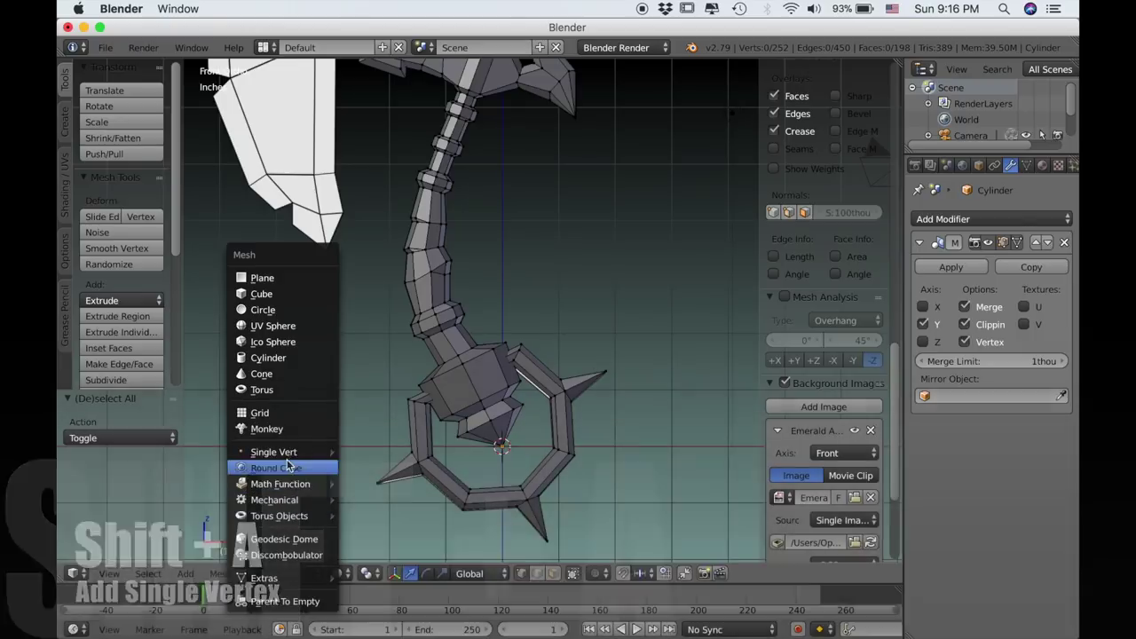
mouse_move(275, 460)
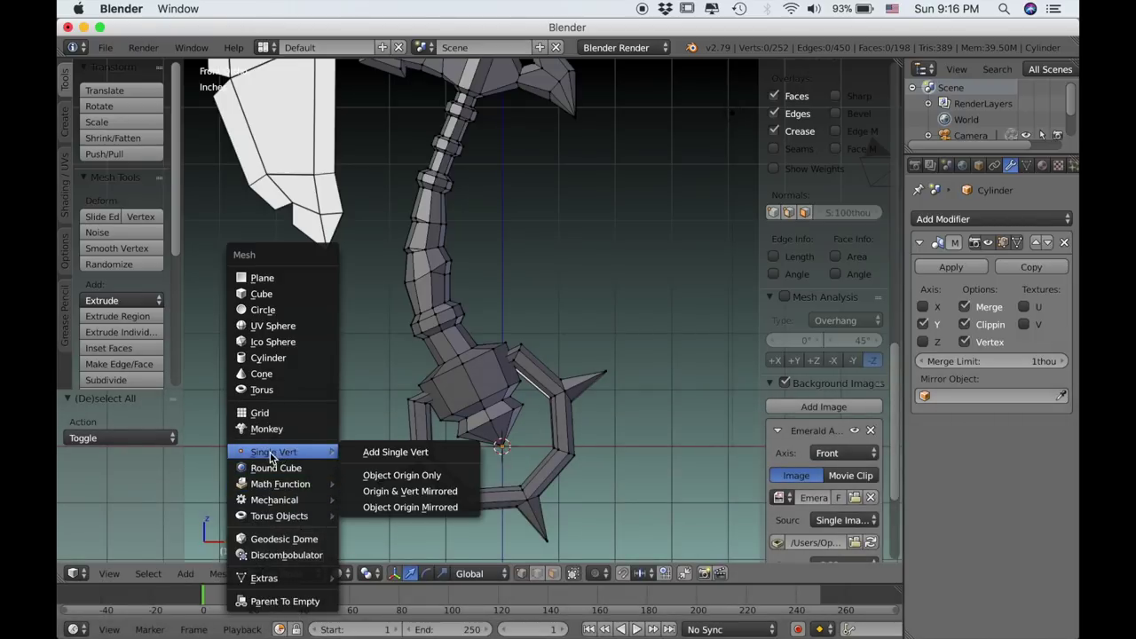
left_click(364, 455)
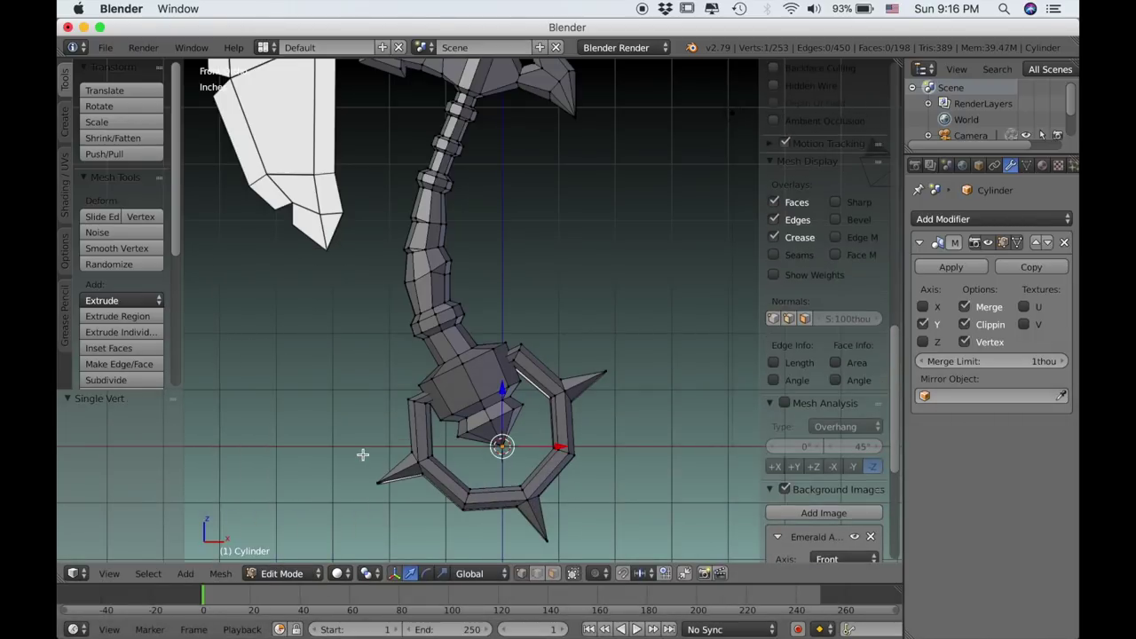
Bring the vertex up to the blade in two moves, about -3.81" X and 6.33" Z, and about 2.23" X and 2.8" Z.
scroll(454, 444, "down", 3)
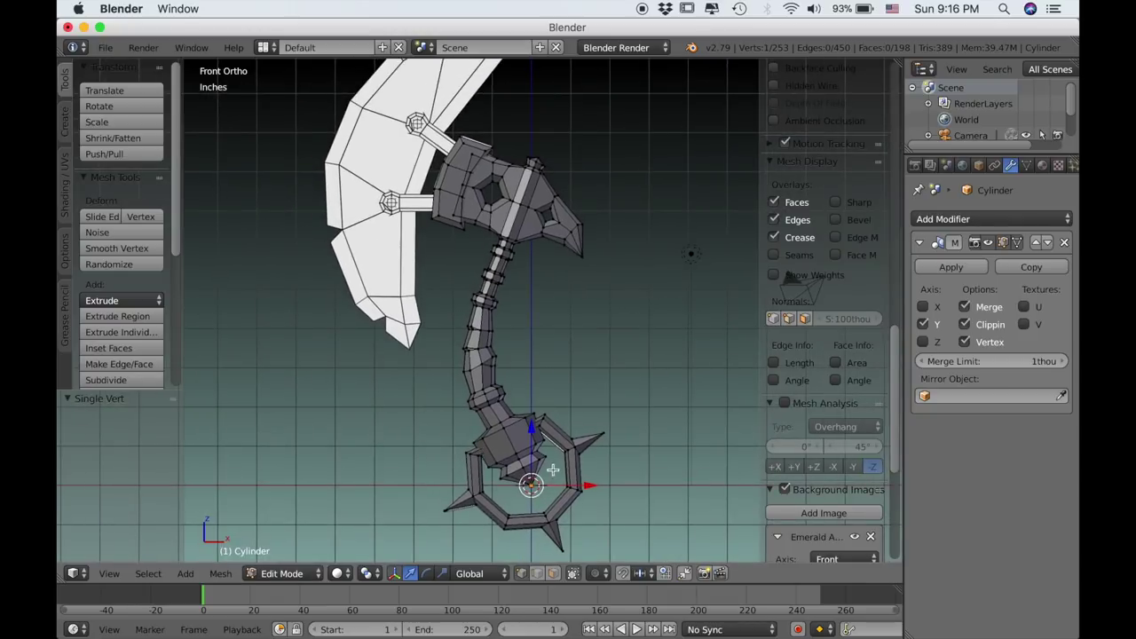
key("g")
left_click(404, 223)
scroll(417, 248, "up", 6)
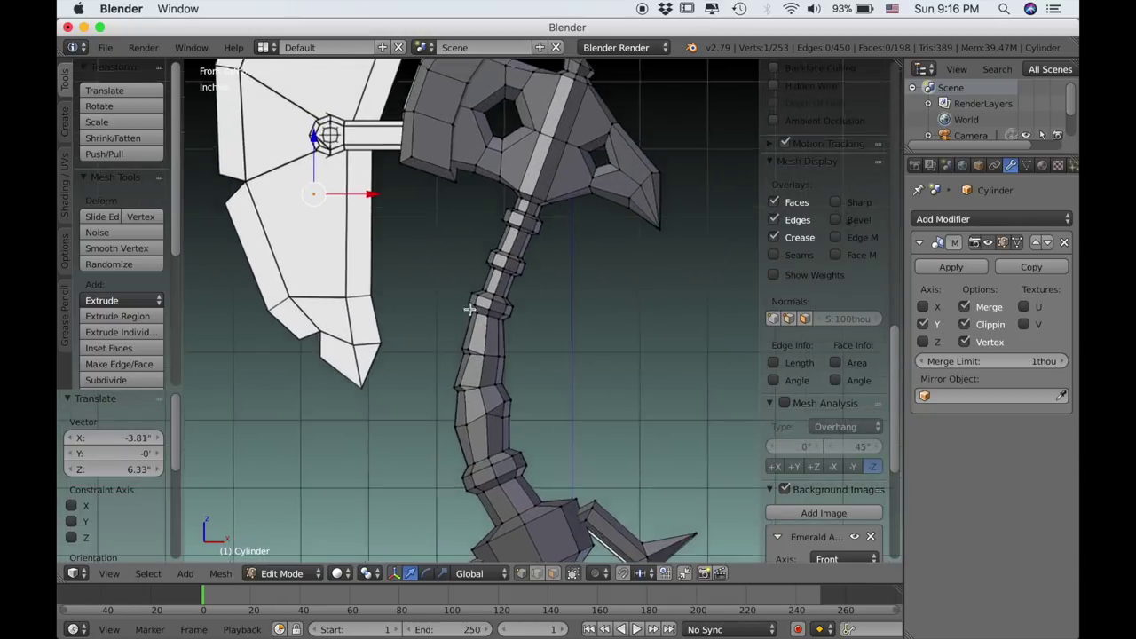
middle_click_drag(484, 383, 467, 483, "shift")
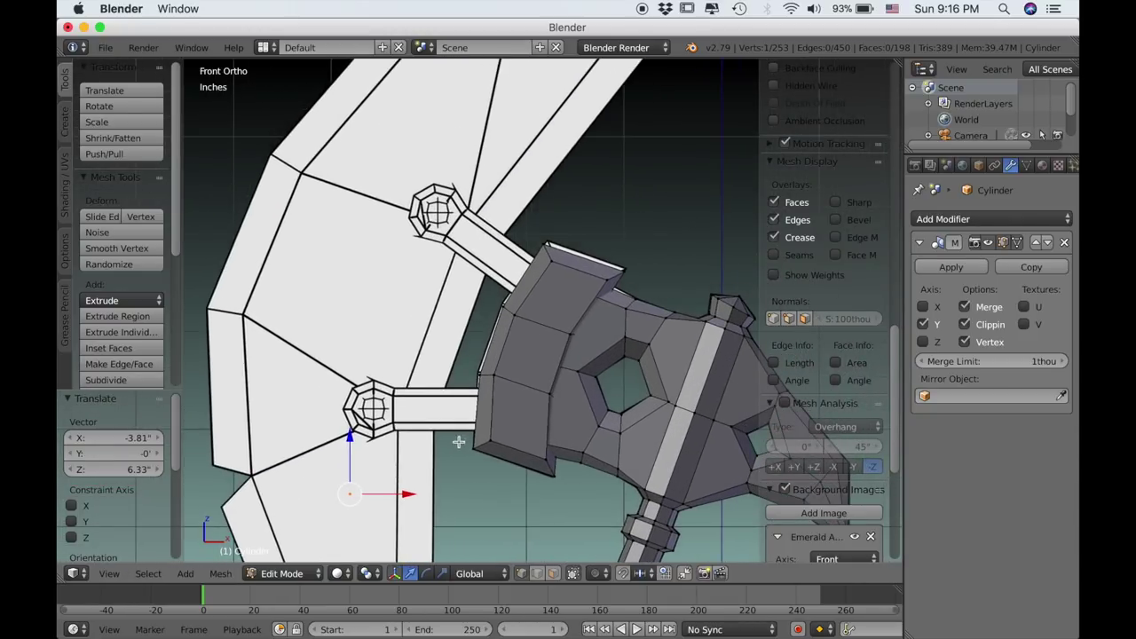
key("g")
left_click(673, 168)
Place the vertex on the blade's upper tip, about 990 thou in X and 3.23" in Z, and fine-tune it by about 14.2 and 9.47 thou.
middle_click_drag(669, 170, 552, 356, "shift")
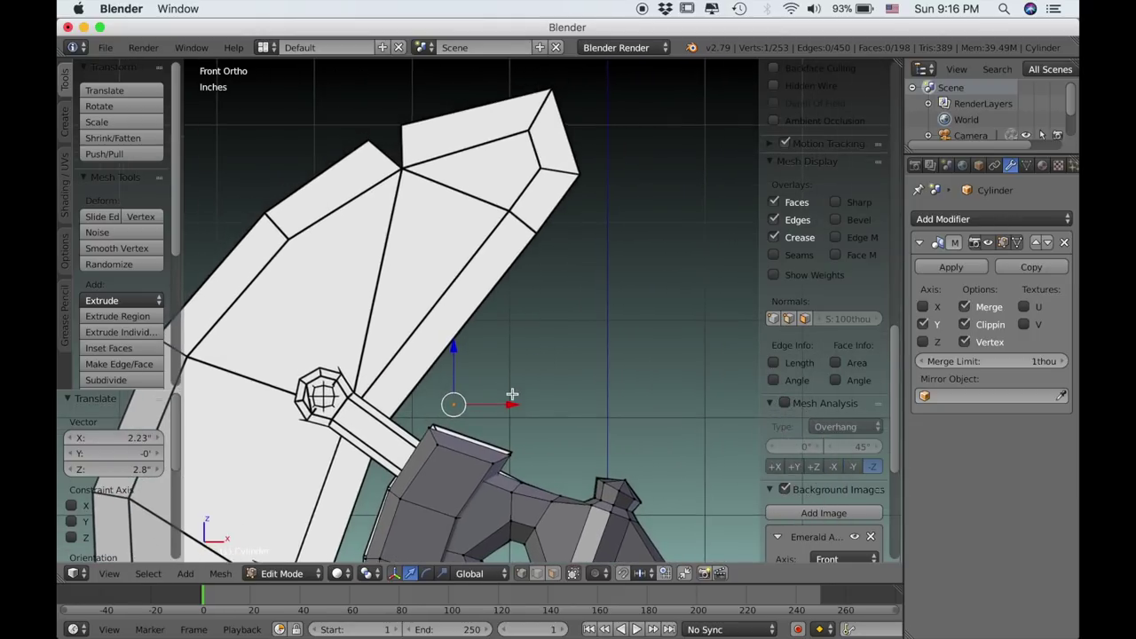
key("g")
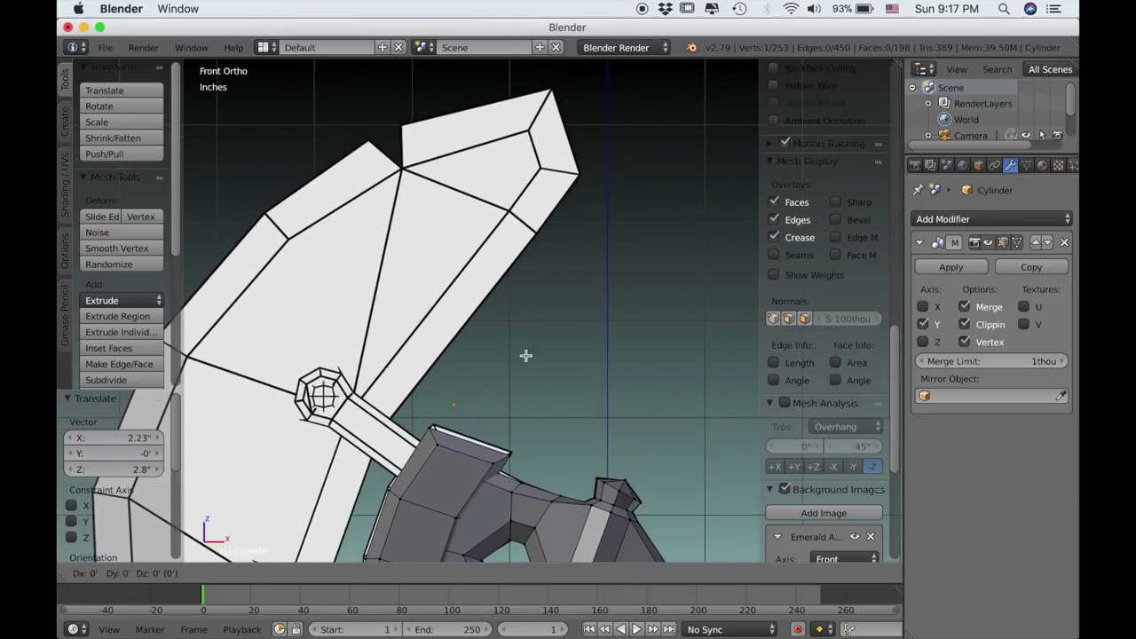
left_click(608, 79)
scroll(583, 113, "up", 2)
middle_click_drag(581, 244, 599, 466, "shift")
scroll(591, 347, "up", 1)
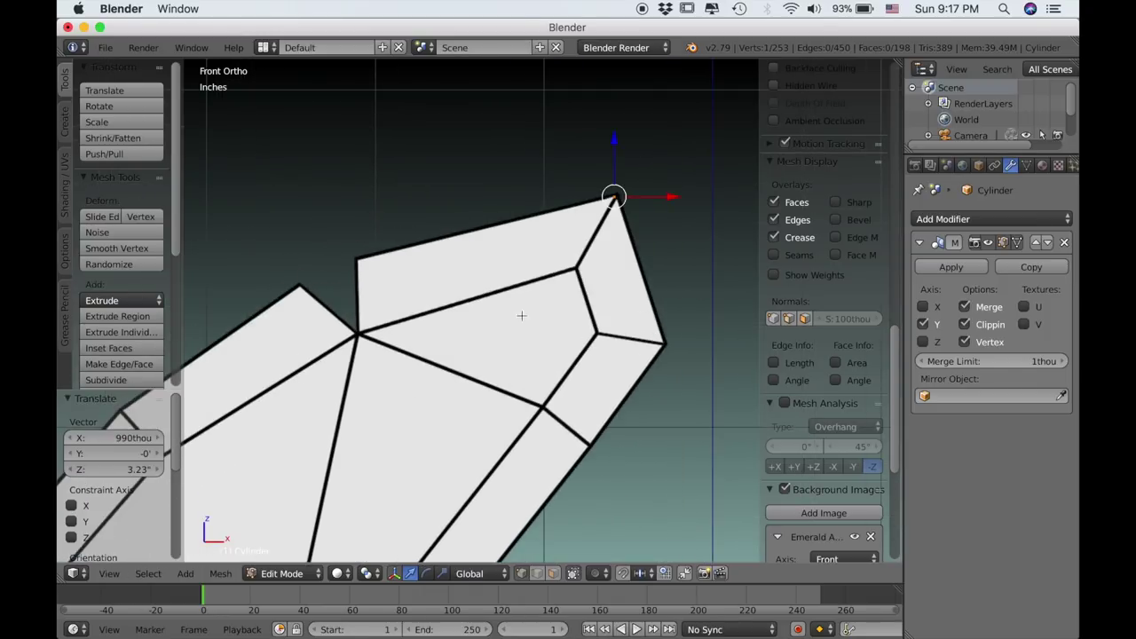
middle_click_drag(521, 316, 545, 324, "shift")
key("g")
left_click(613, 305)
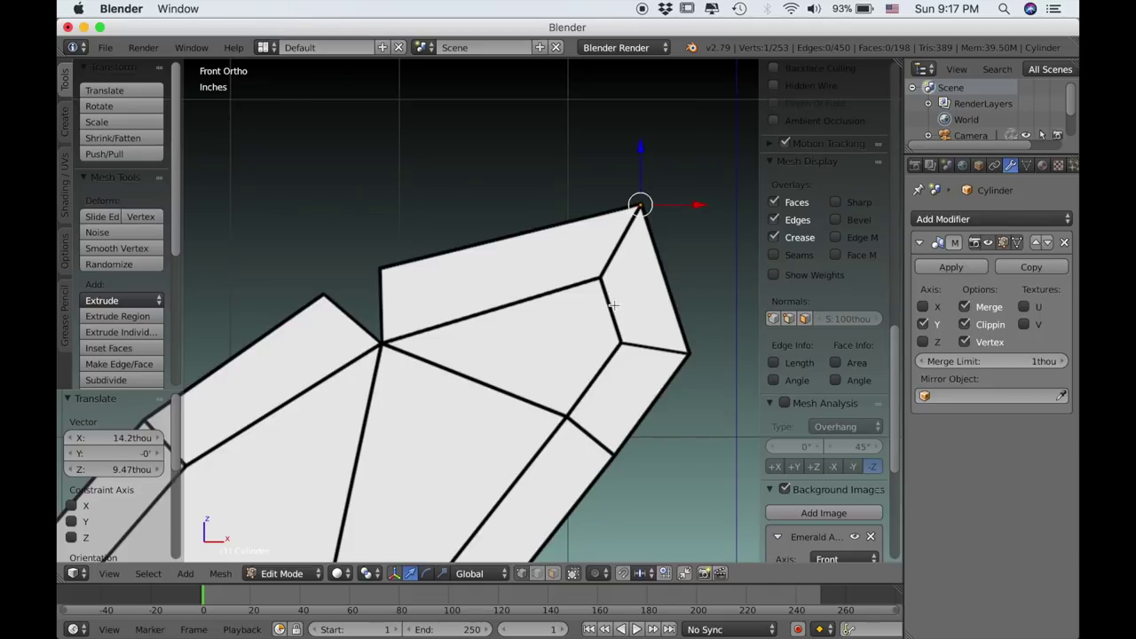
Extrude the vertex across the upper notch by about -1.69" X, -412 thou Z, and to the outer corner by about -1.25" X, -857 thou Z.
key("e")
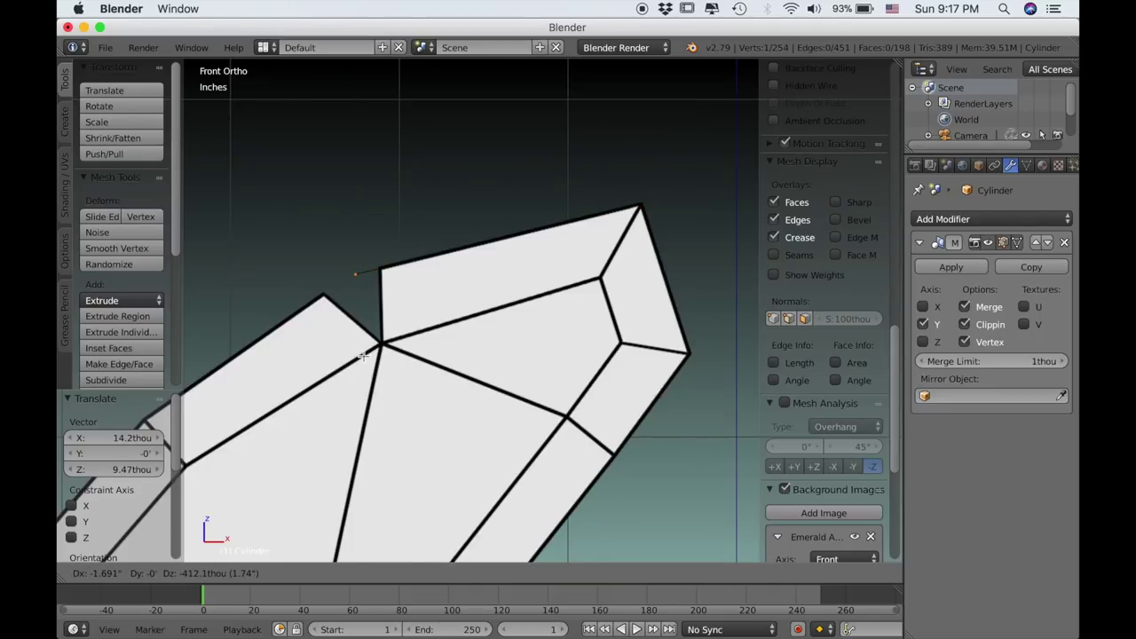
left_click(362, 355)
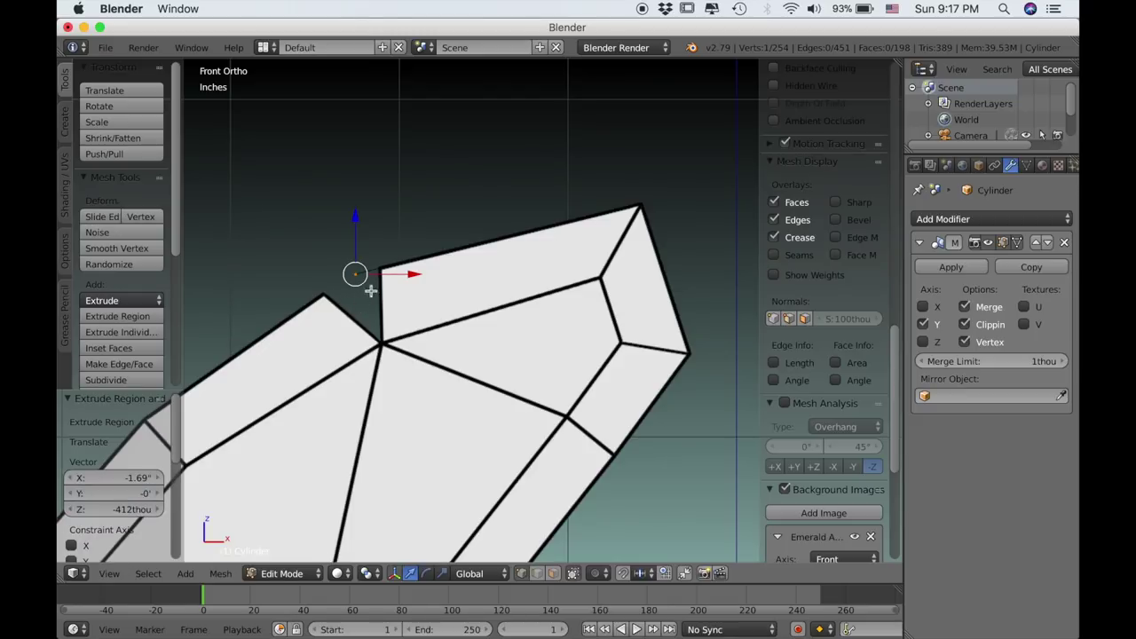
middle_click_drag(316, 312, 504, 237, "shift")
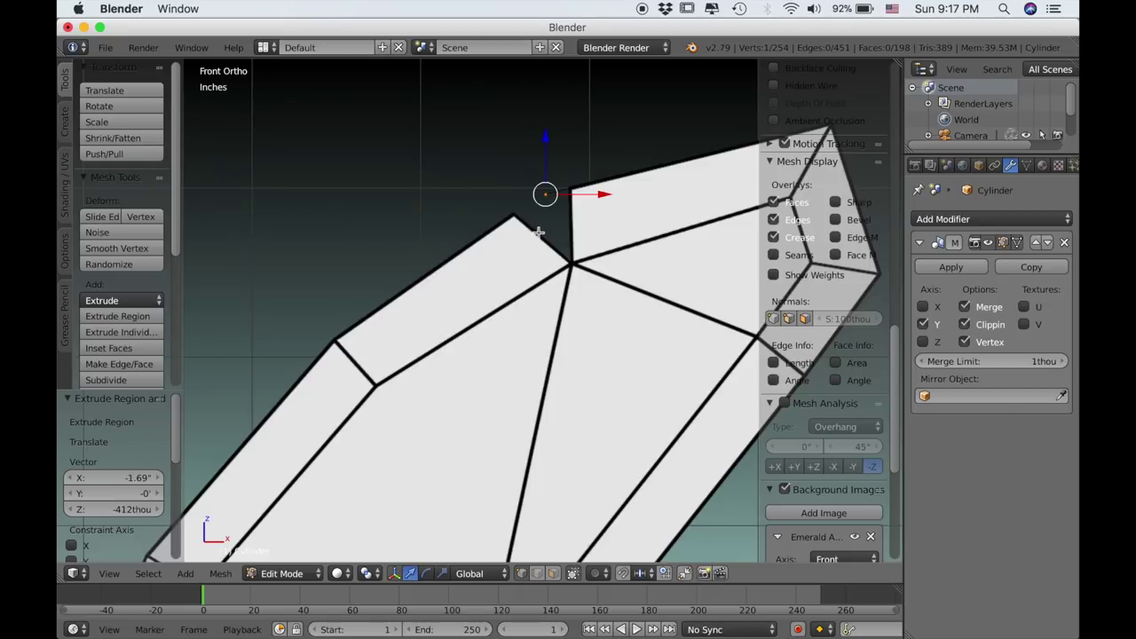
key("e")
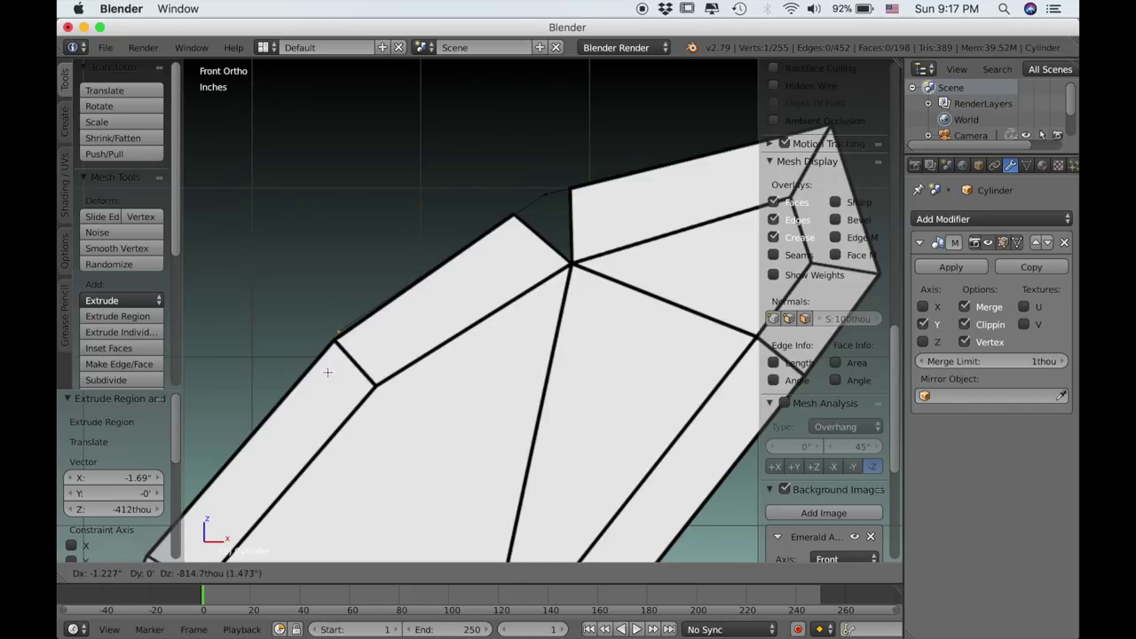
left_click(325, 377)
Extrude two more outline segments down the cutting edge, about -1.11" X, -1.28" Z and about -648 thou X, -1.58" Z.
middle_click_drag(315, 384, 532, 135, "shift")
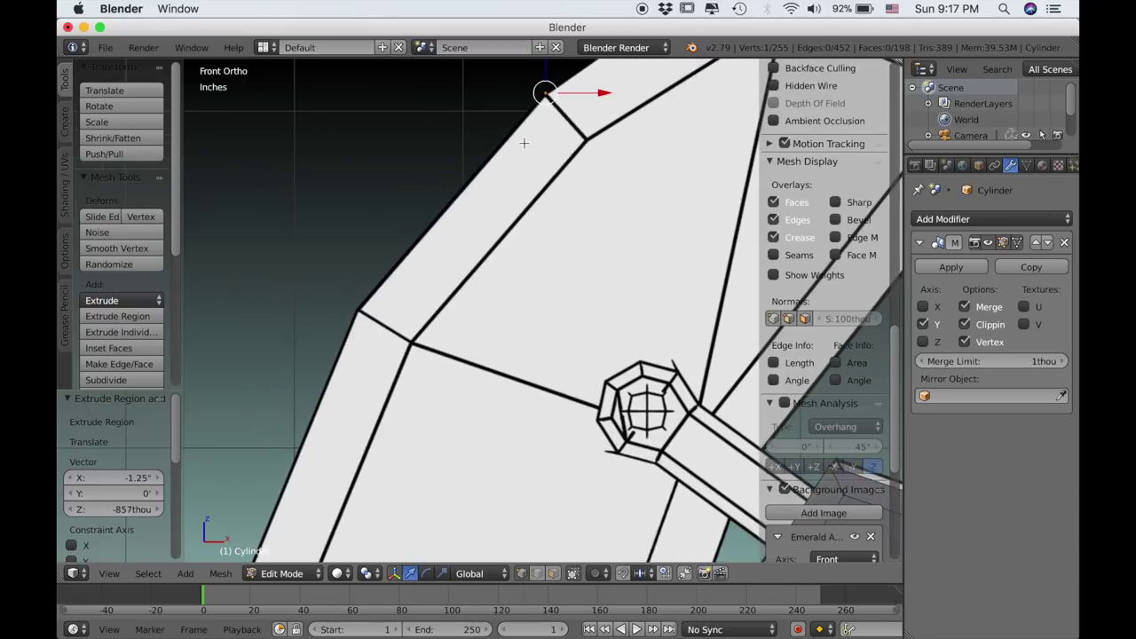
key("e")
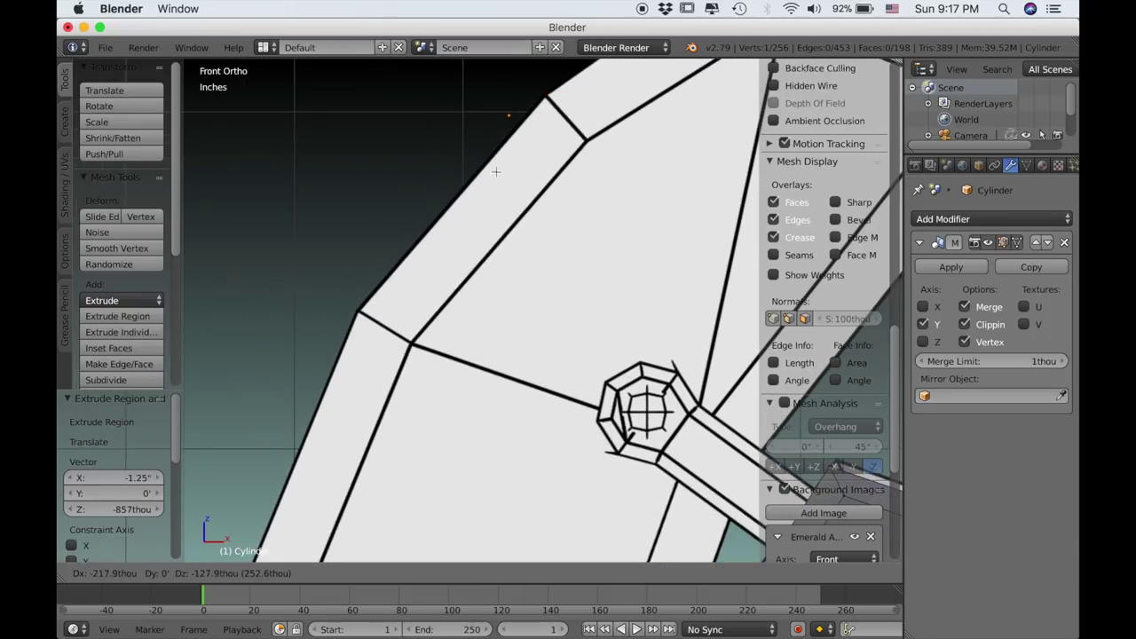
left_click(368, 348)
scroll(368, 348, "down", 2)
middle_click_drag(337, 354, 437, 230, "shift")
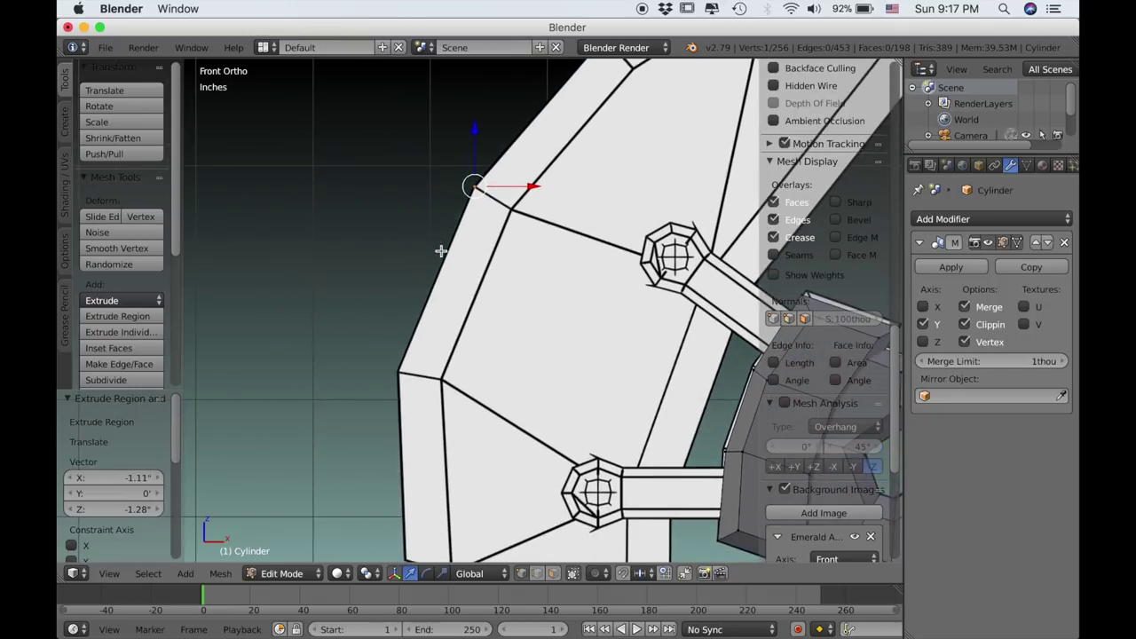
key("e")
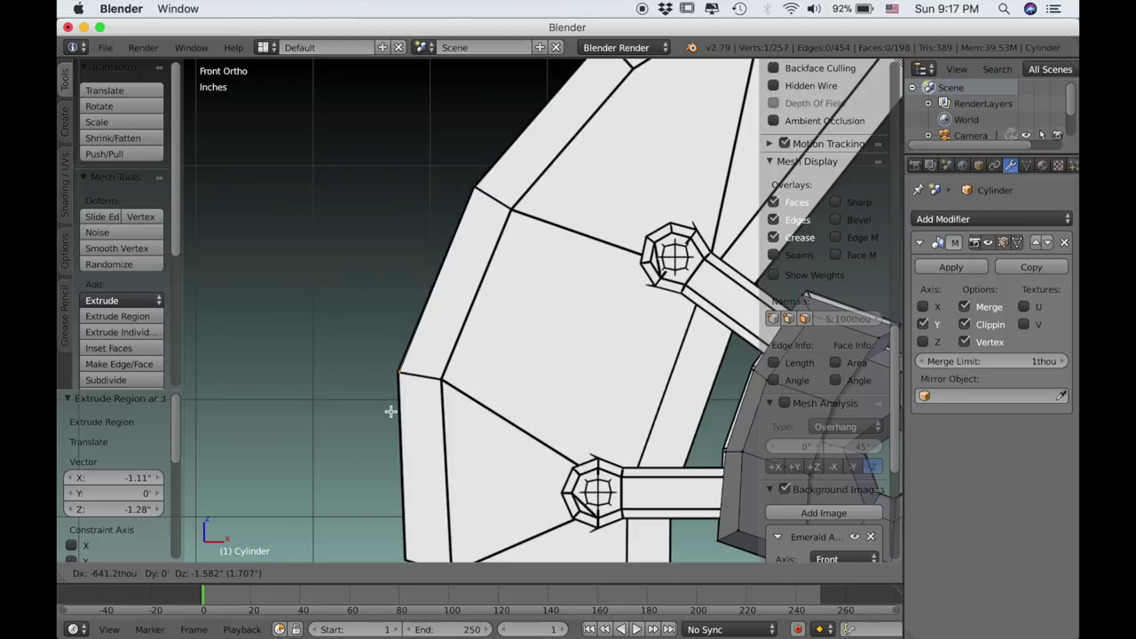
left_click(392, 409)
Extrude the outline past the middle notch by about 56.8 thou X, -1.8" Z, and to the lower outer corner by about 730 thou X, -1.82" Z.
middle_click_drag(392, 412, 393, 205, "shift")
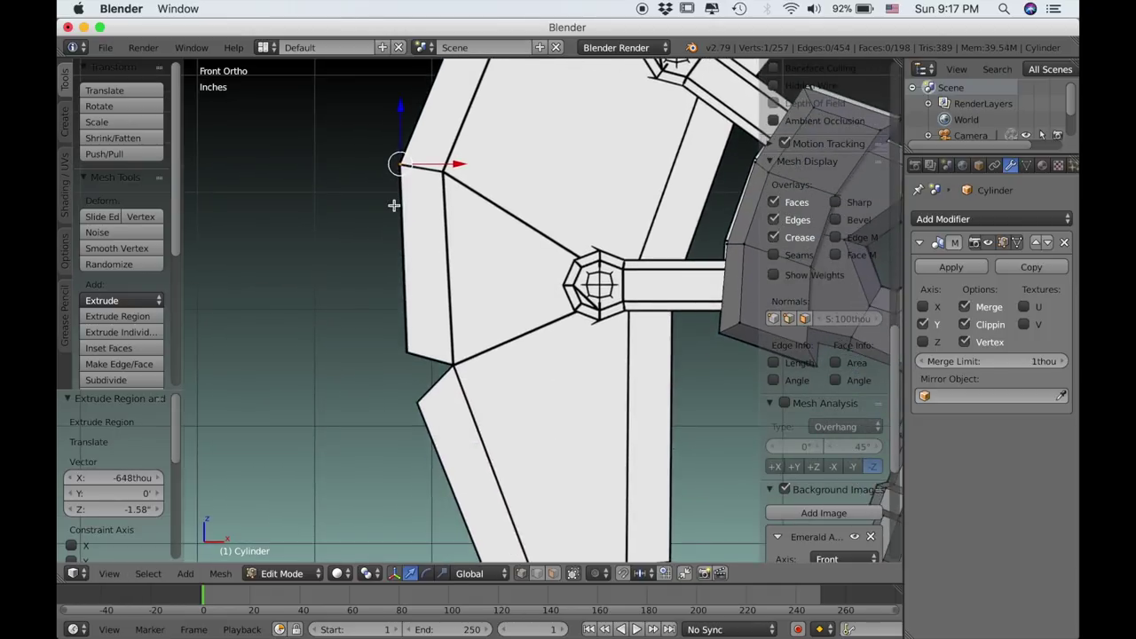
scroll(403, 224, "up", 1)
key("e")
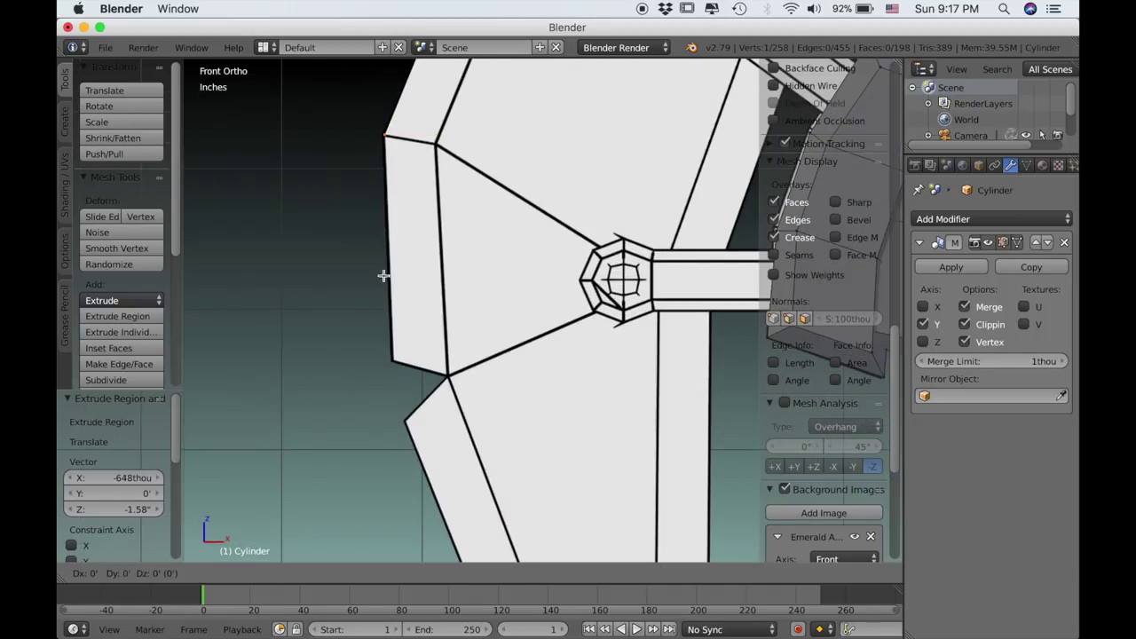
left_click(390, 478)
middle_click_drag(391, 477, 368, 311, "shift")
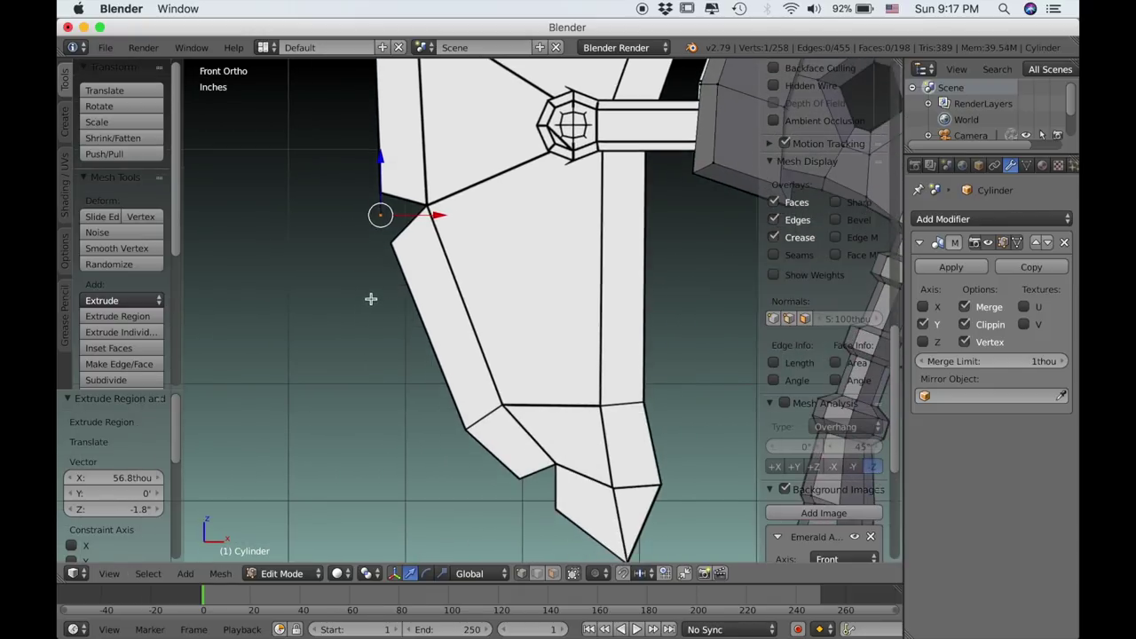
key("e")
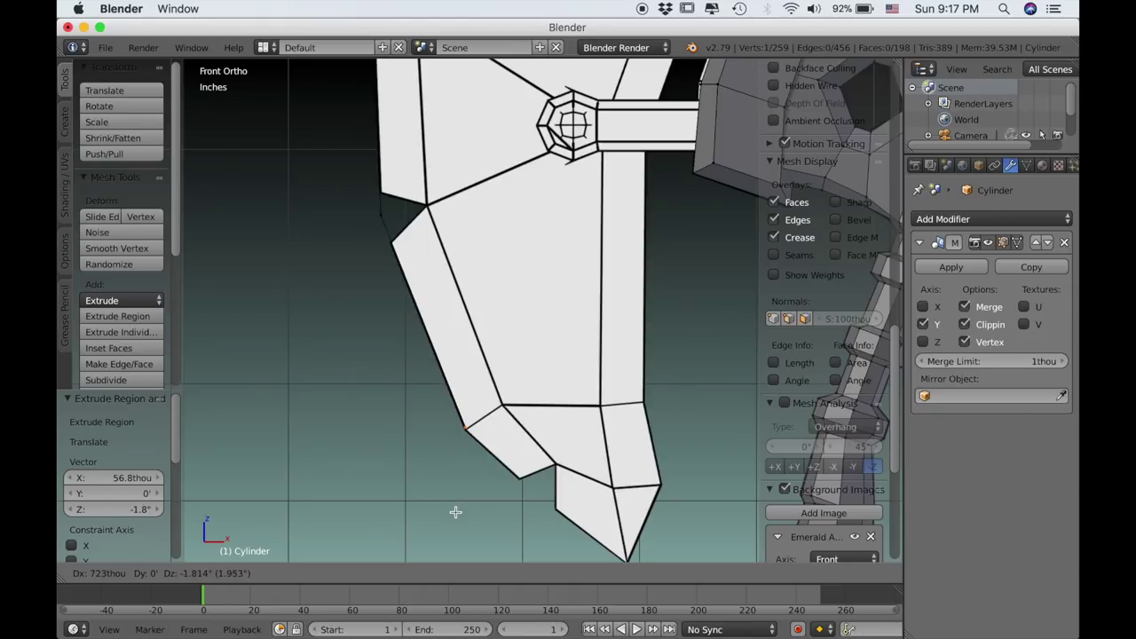
left_click(456, 514)
Extrude a vertex into the lower notch by about 587 thou X, -559 thou Z, and extrude another to the blade's lower tip.
key("e")
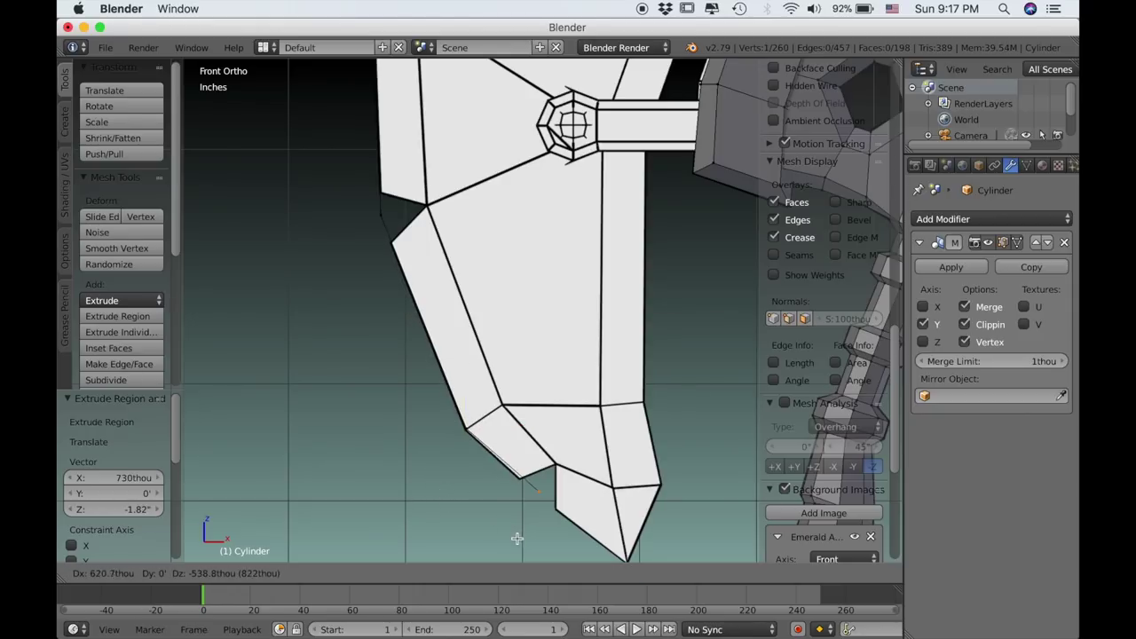
left_click(513, 541)
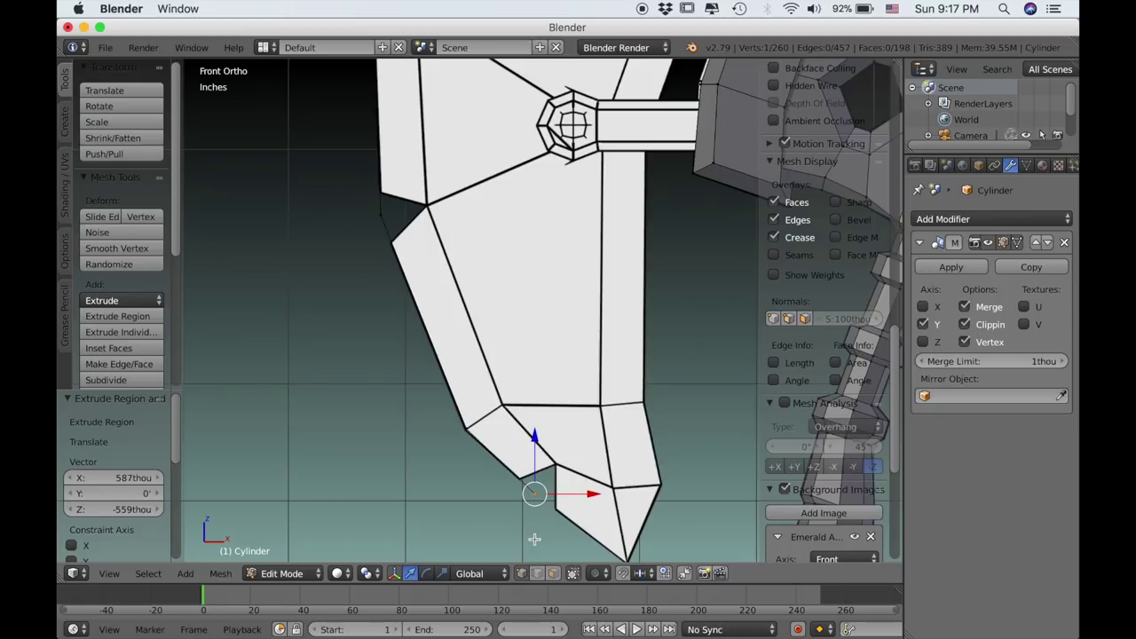
middle_click_drag(545, 508, 507, 398, "shift")
scroll(494, 436, "up", 2)
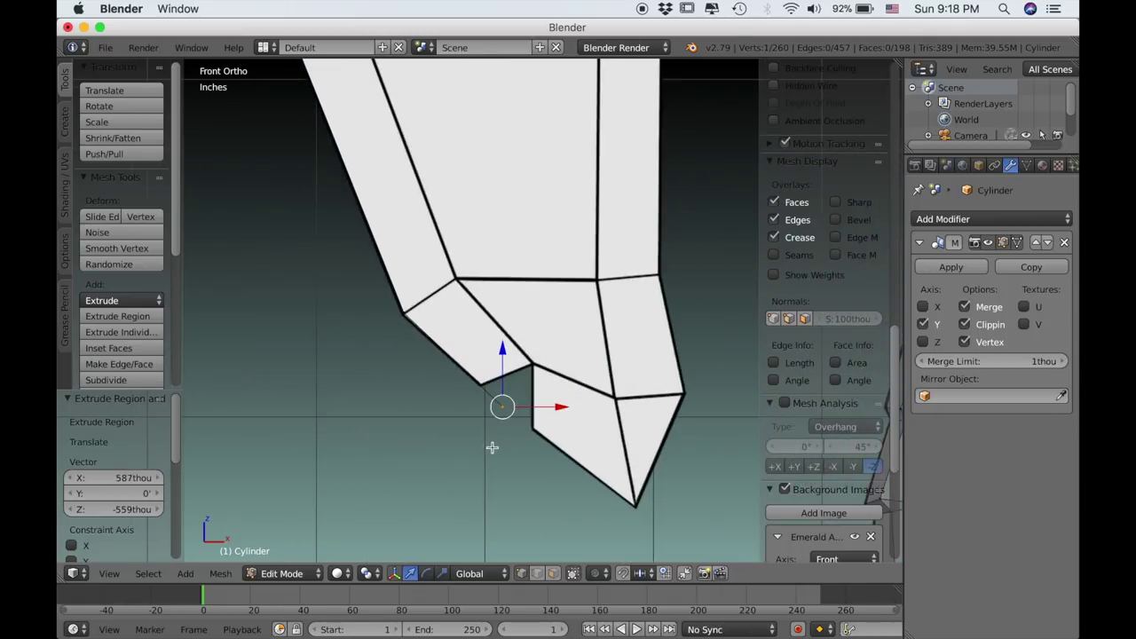
key("e")
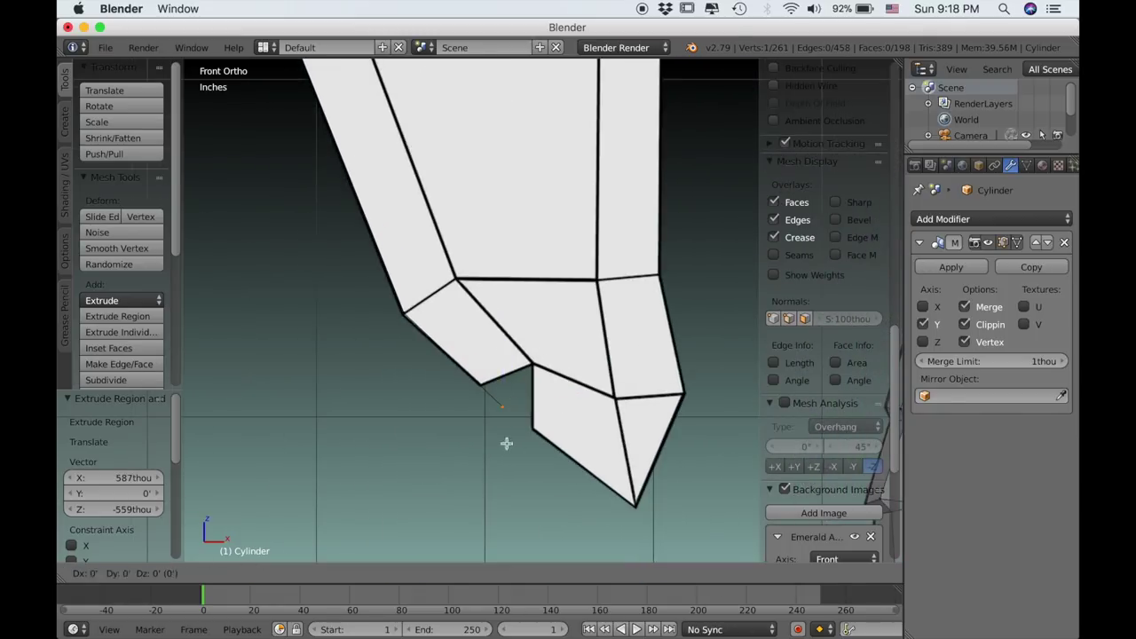
left_click(624, 533)
Extrude up from the lower tip along the blade's back edge, about 298 thou X, 682 thou Z and about -156 thou X, 692 thou Z.
key("e")
left_click(678, 406)
key("e")
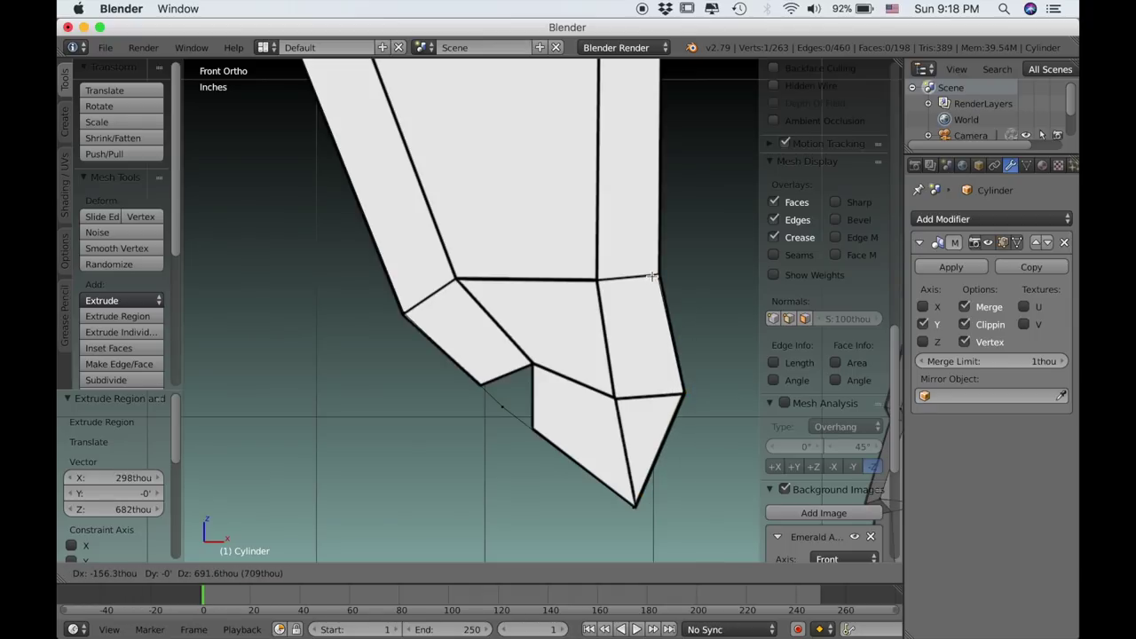
left_click(653, 277)
Extrude the back edge to the lower strut by about 17.1 thou X, 2.35" Z, and to the upper strut by about 614 thou X, 1.61" Z.
scroll(669, 236, "up", 5)
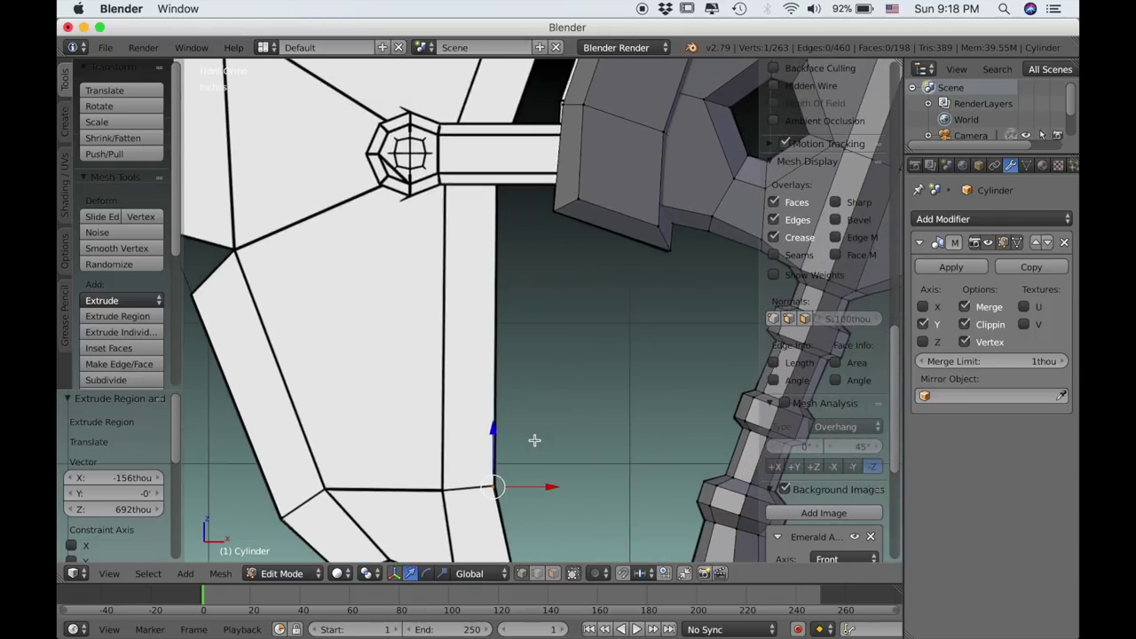
key("e")
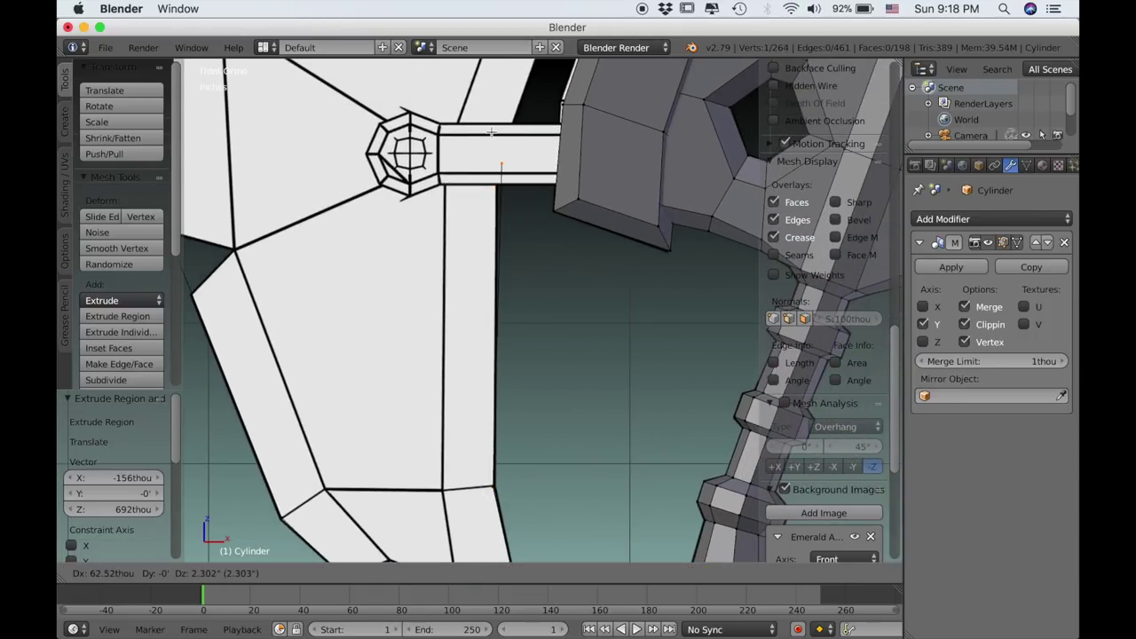
left_click(487, 129)
middle_click_drag(508, 139, 371, 362, "shift")
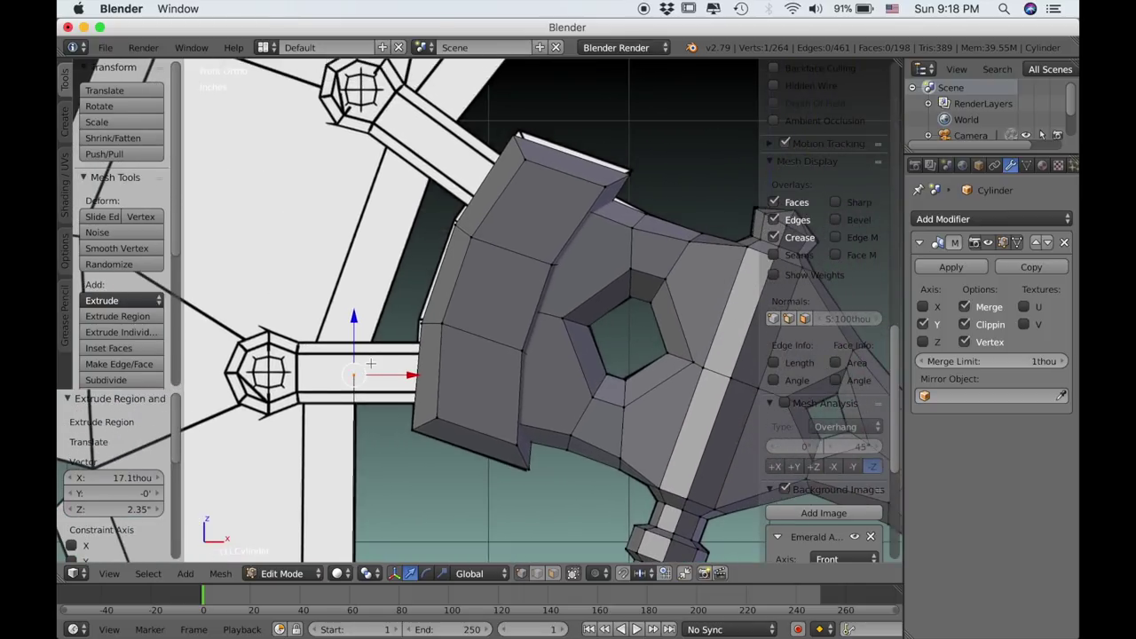
key("e")
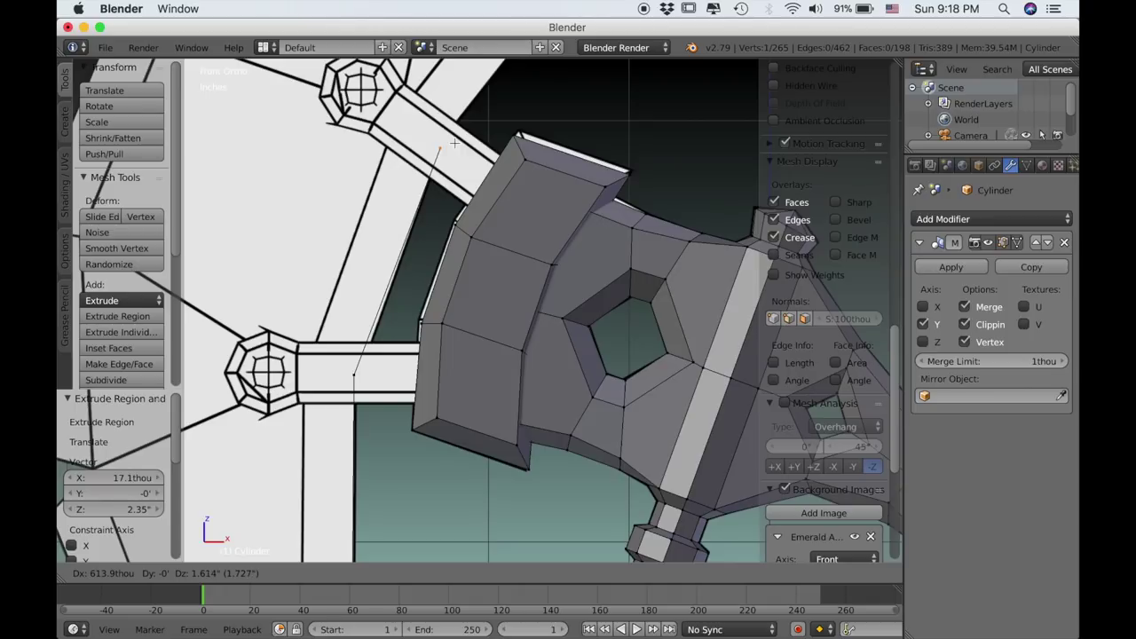
left_click(454, 144)
Extrude the outline from the upper strut to the next back-edge corner, about 1.62" in X and 2.07" in Z.
scroll(423, 259, "down", 1)
middle_click_drag(447, 158, 327, 394, "shift")
key("e")
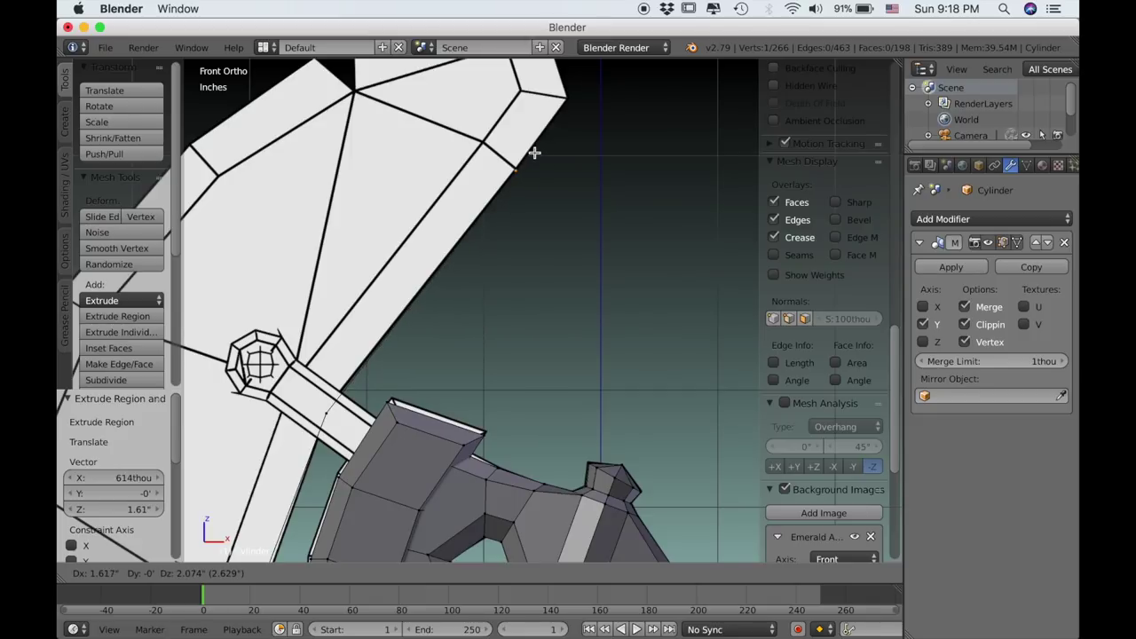
left_click(534, 152)
Extrude to the upper back corner by about 451 thou X, 622 thou Z, and close the outline with an edge to the upper tip's vertex.
scroll(542, 158, "up", 1)
middle_click_drag(555, 155, 495, 462, "shift")
scroll(500, 353, "up", 3)
key("e")
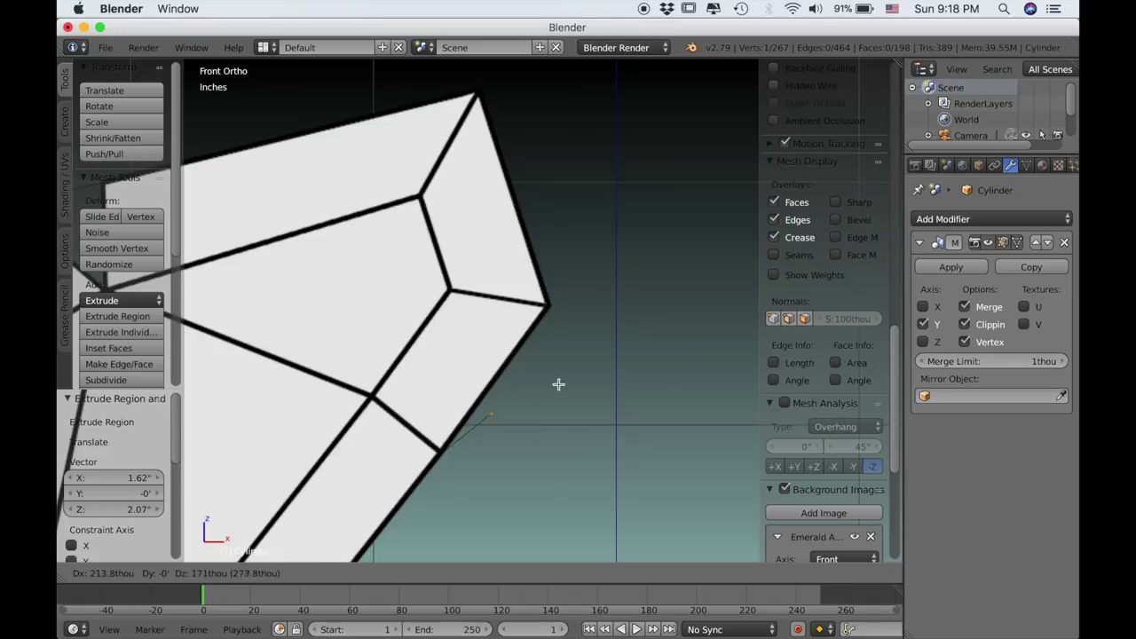
left_click(584, 320)
middle_click_drag(546, 223, 558, 253, "shift")
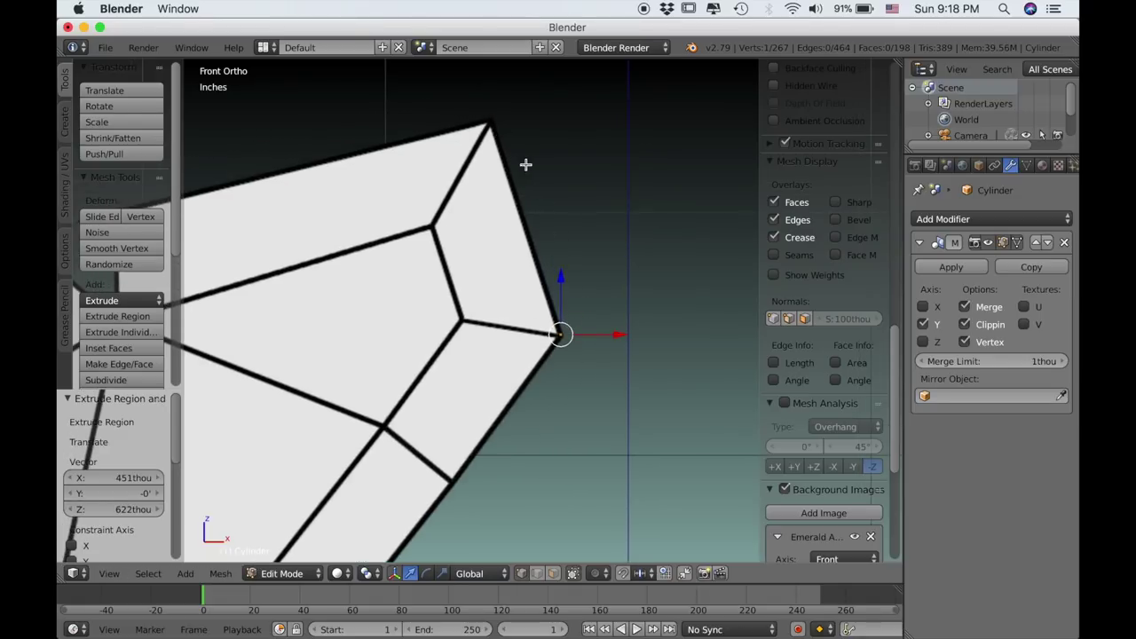
right_click(493, 118, "shift")
key("f")
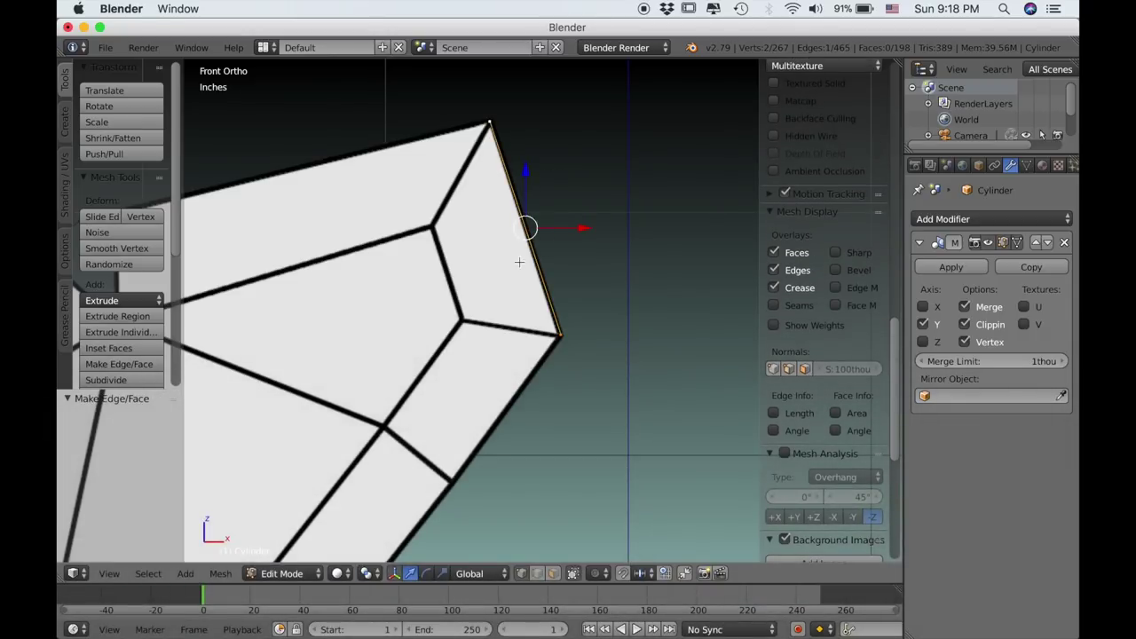
Select the whole linked crescent blade outline and fill it with a single face.
scroll(503, 268, "down", 6)
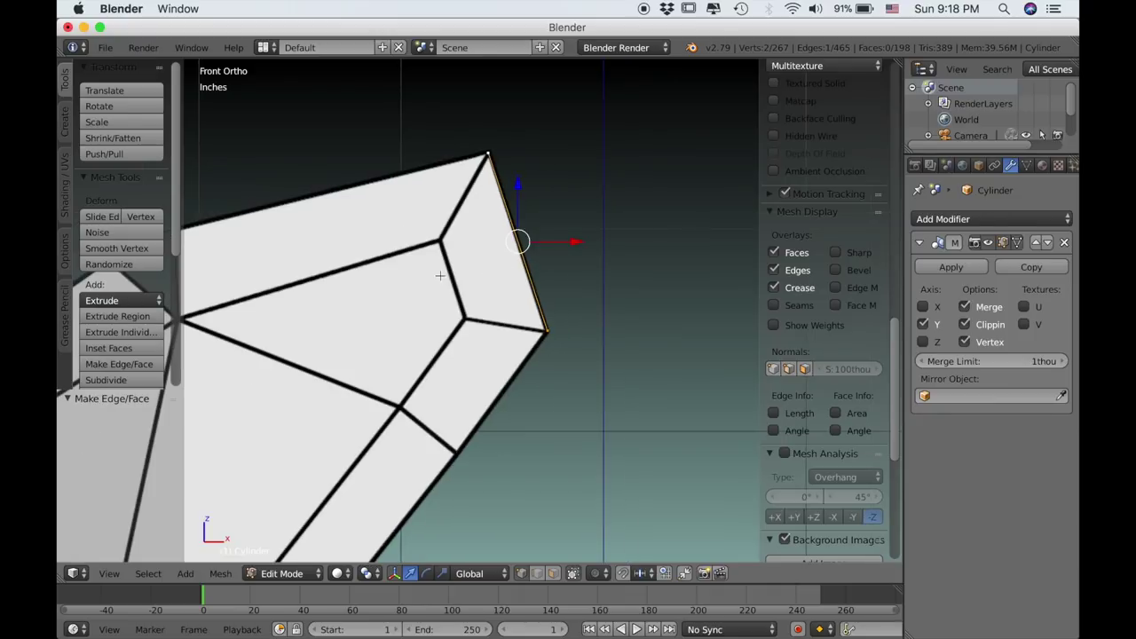
middle_click_drag(449, 325, 514, 243, "shift")
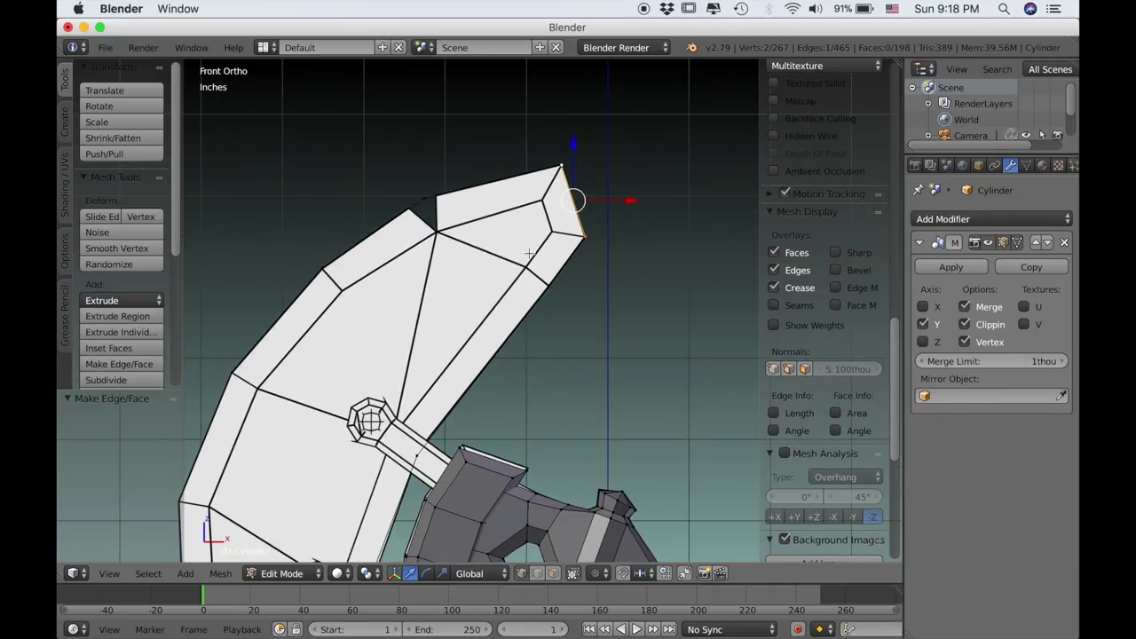
key("l")
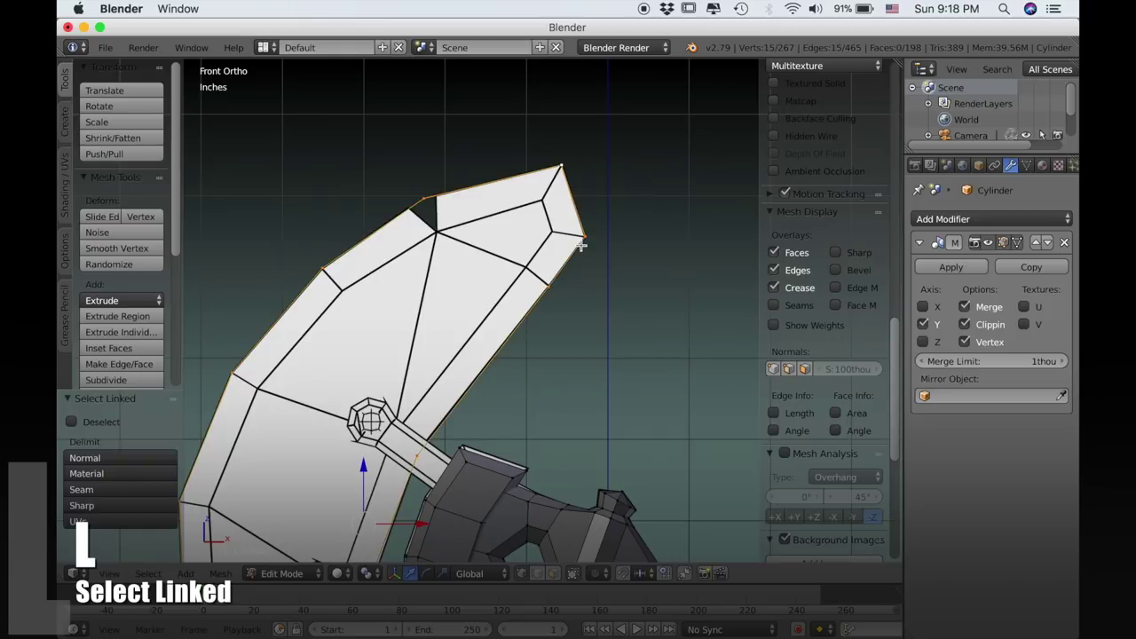
scroll(483, 285, "down", 5)
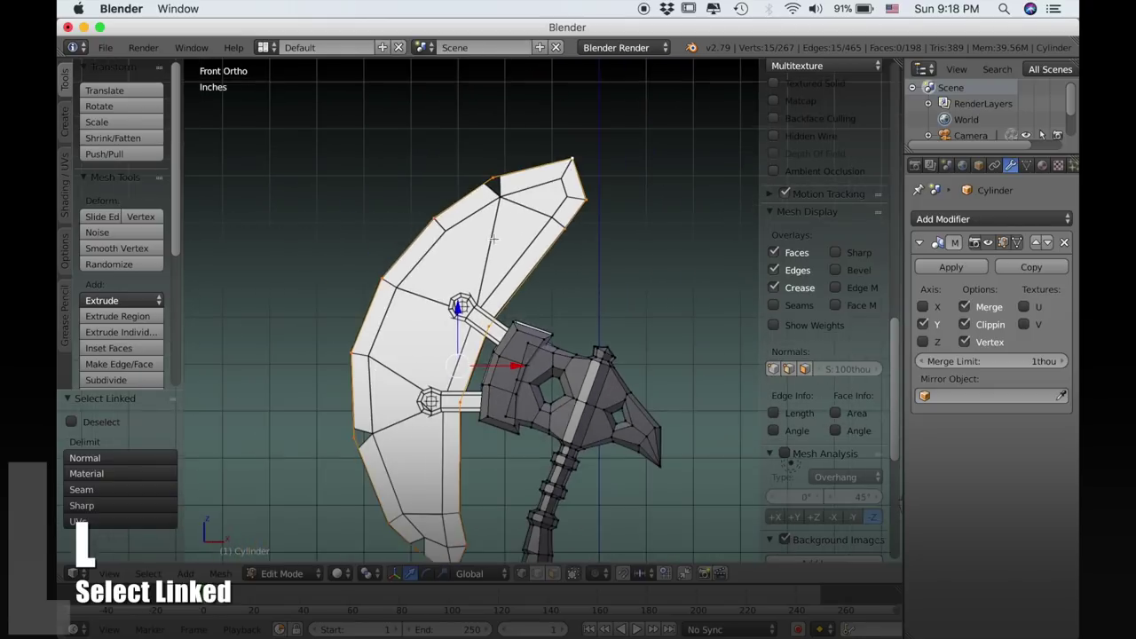
key("f")
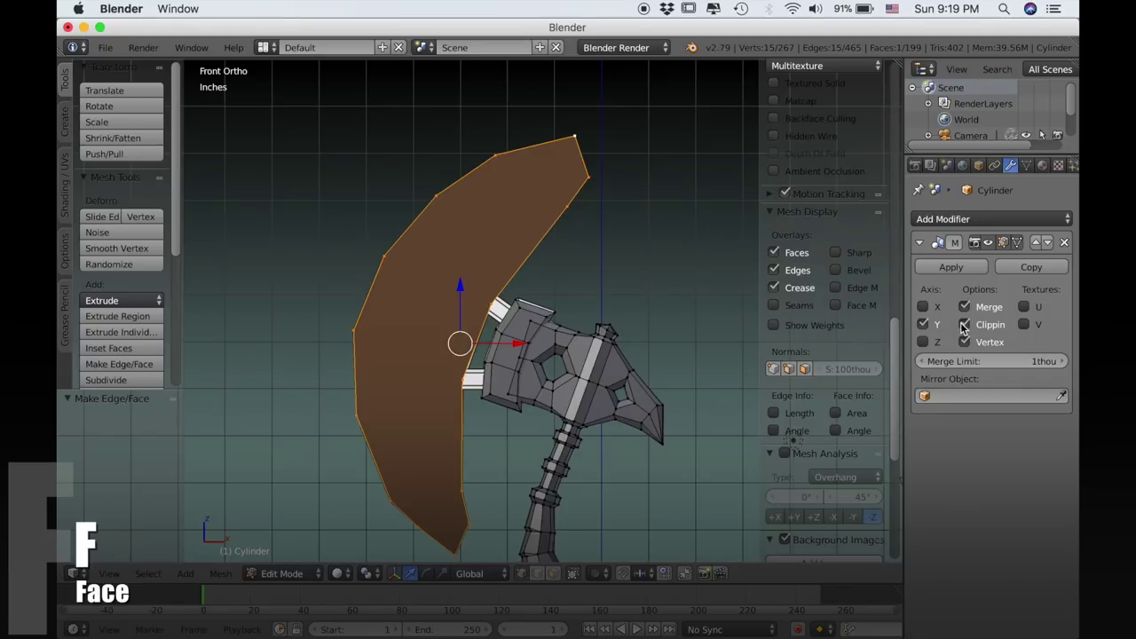
Turn off the Mirror modifier's clipping and move the blade face about -134 thou along Y.
middle_click_drag(745, 279, 669, 317)
key("g")
key("y")
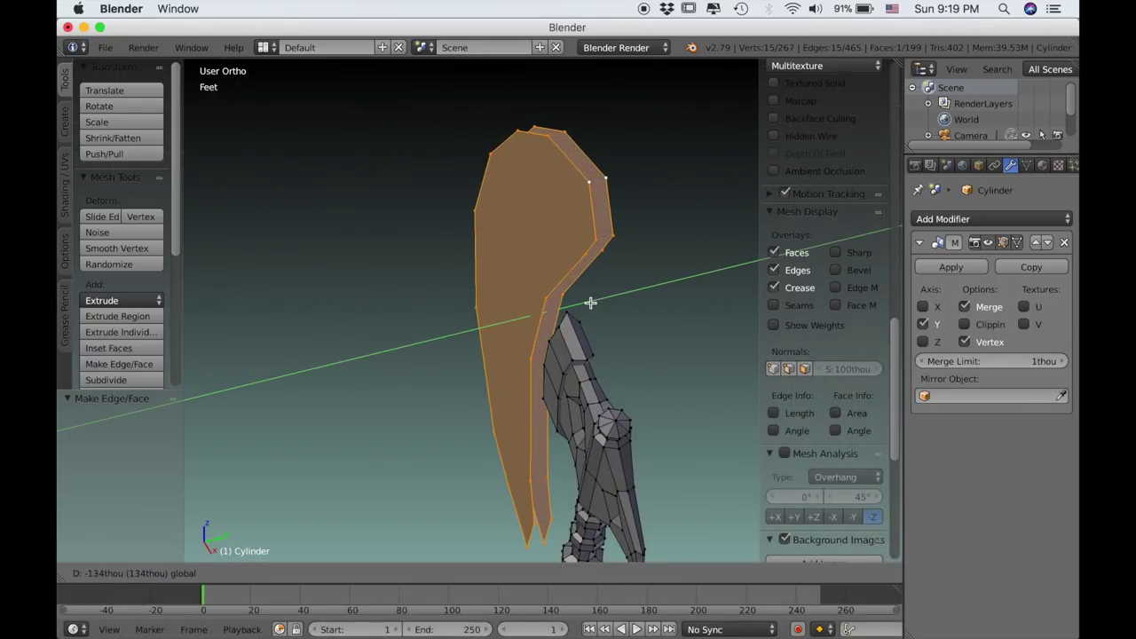
left_click(590, 302)
Move the blade face outward by about another -34.1 thou along Y, checking it against the axe head from above.
middle_click_drag(604, 310, 591, 344)
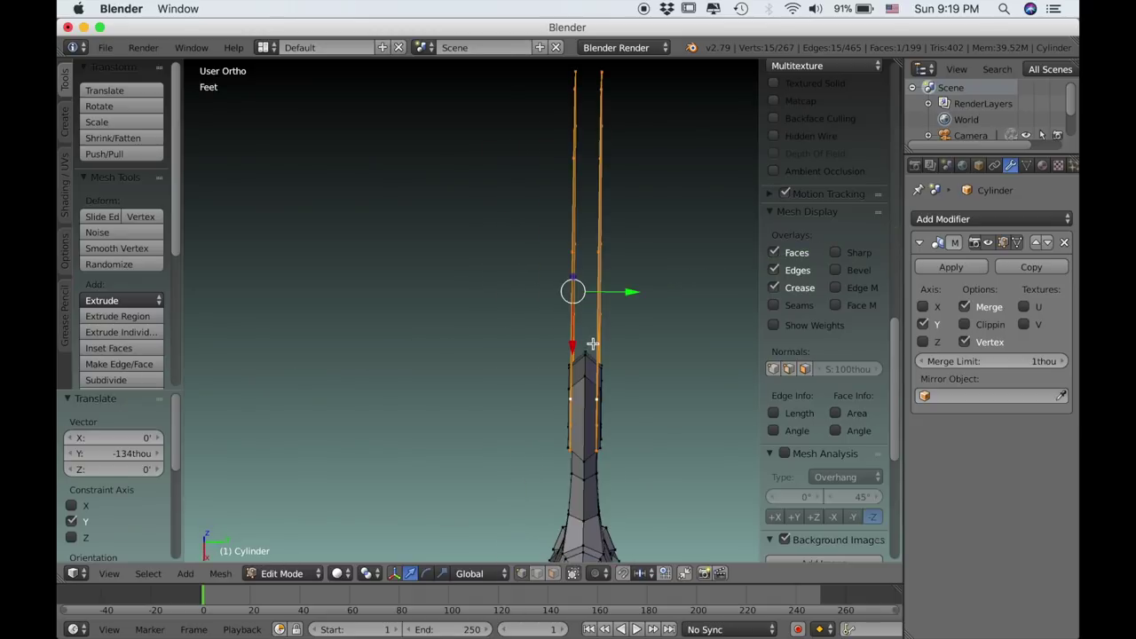
key("KP_7")
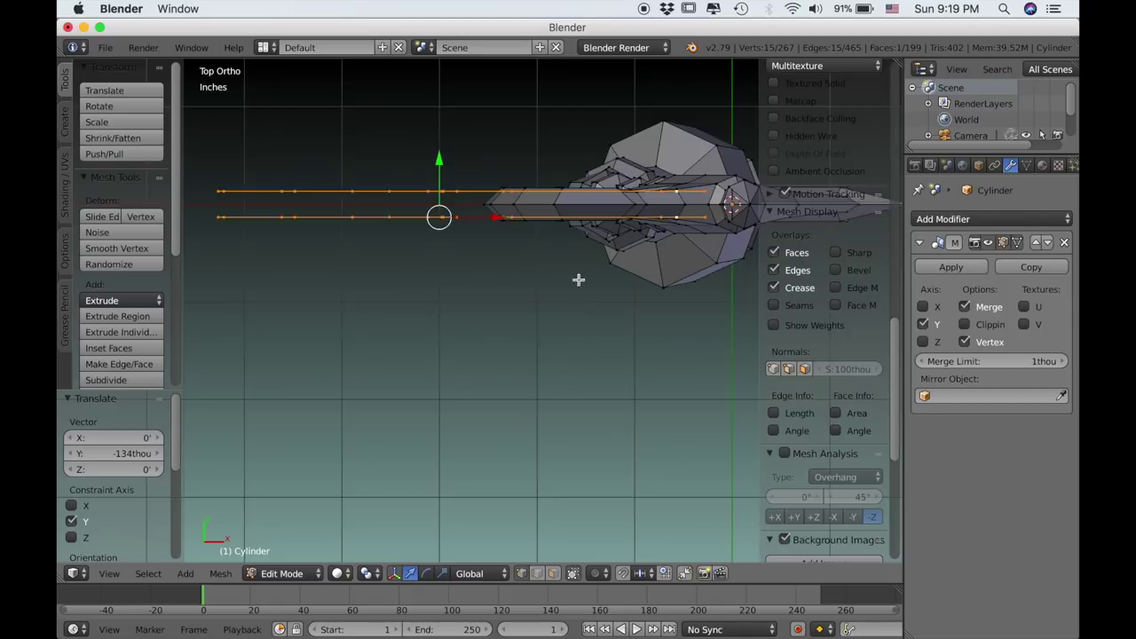
scroll(578, 279, "up", 2)
middle_click_drag(520, 233, 552, 290, "shift")
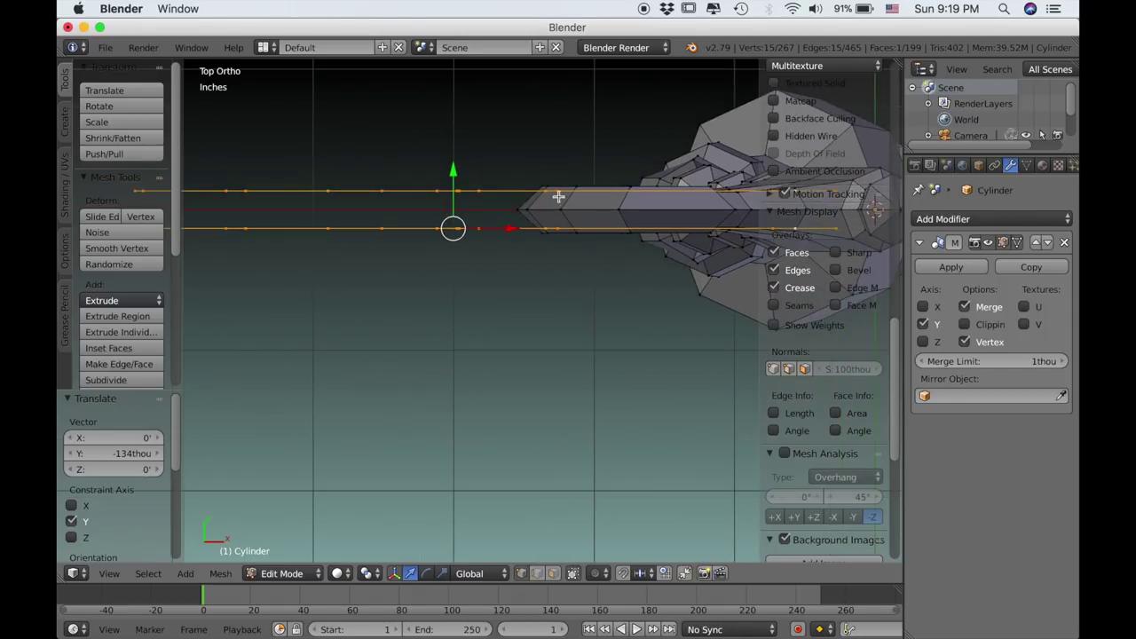
left_click_drag(453, 177, 452, 180)
scroll(484, 238, "down", 3)
middle_click_drag(514, 293, 505, 228)
key("KP_1")
scroll(519, 273, "down", 2)
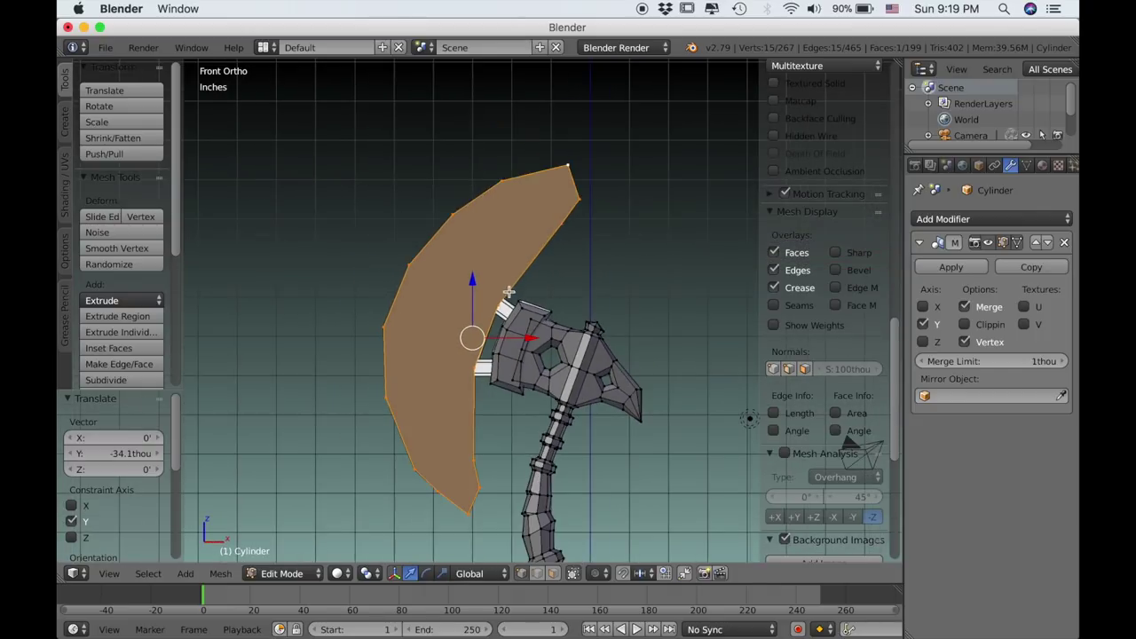
Inset the blade face by about 401.1 thou to match the bevel line in the reference image.
middle_click_drag(511, 286, 515, 251, "shift")
key("z")
scroll(530, 302, "up", 3)
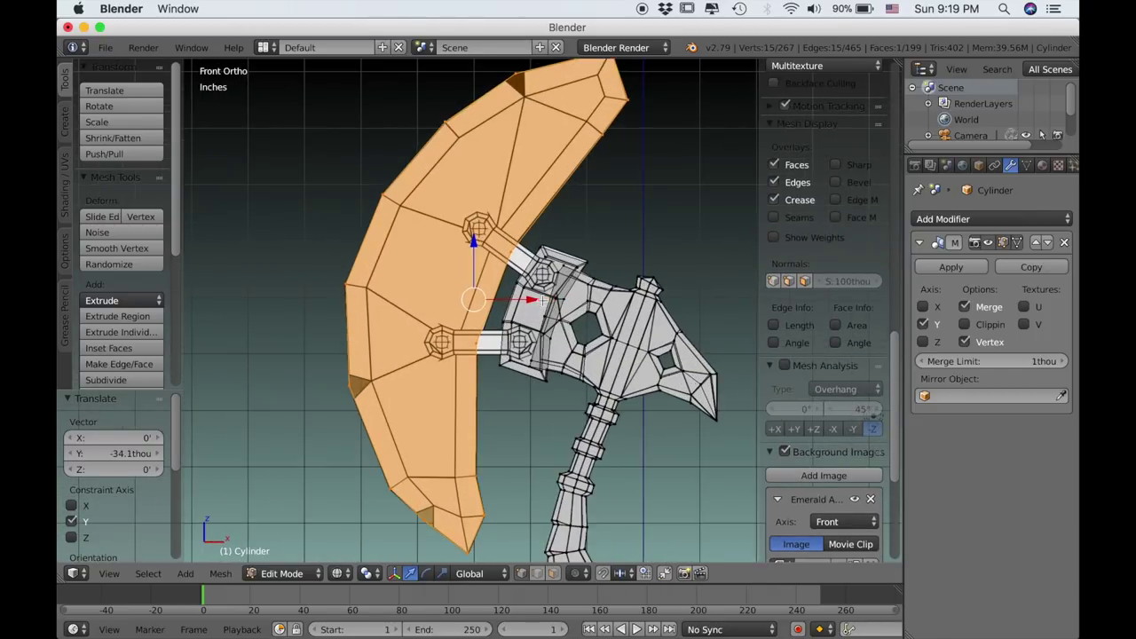
key("i")
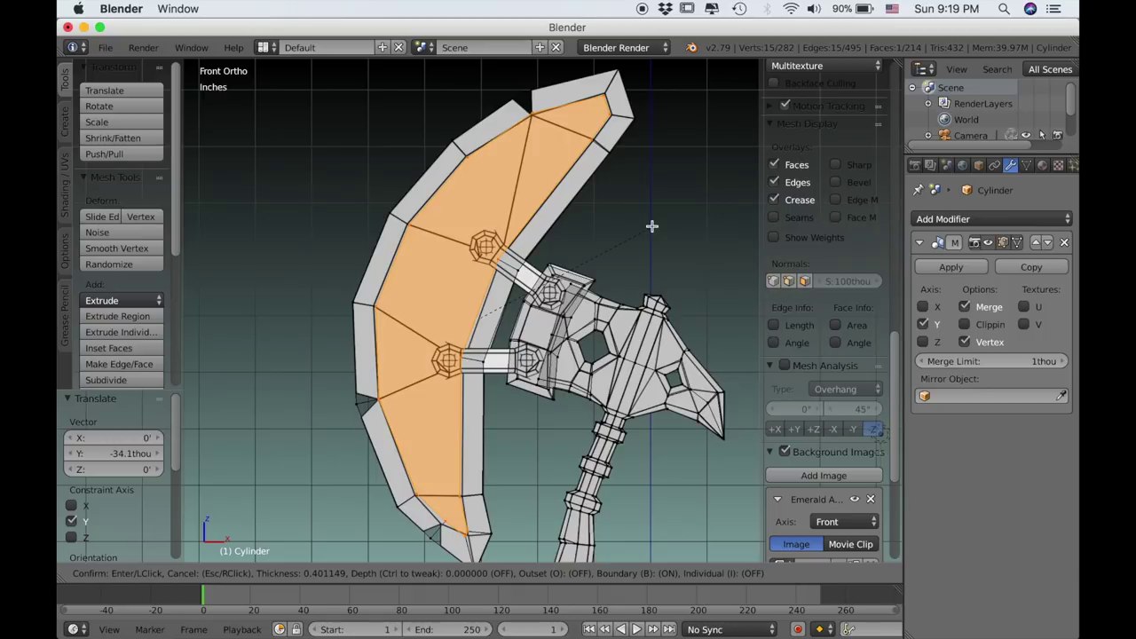
left_click(651, 226)
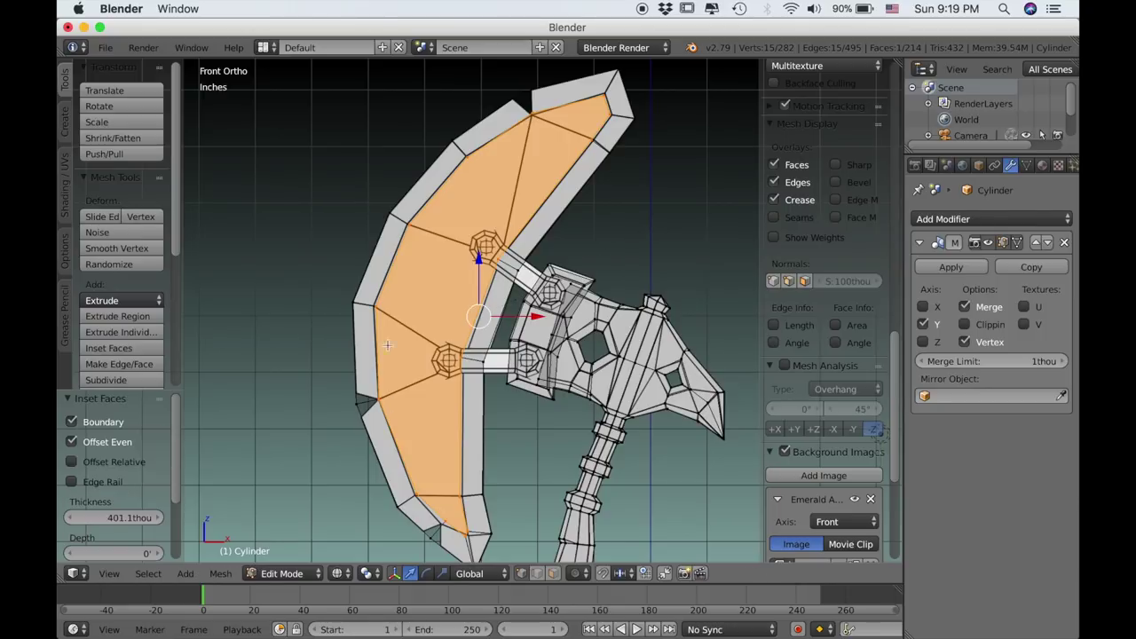
Select the blade's outer edge loop, enable Mirror clipping, and move the loop about 1.22" along Y onto the mirror plane.
mouse_move(455, 302)
middle_mouse_down()
mouse_move(385, 274)
mouse_move(434, 307)
middle_mouse_up()
right_click(384, 295, "alt")
right_click(374, 357, "alt")
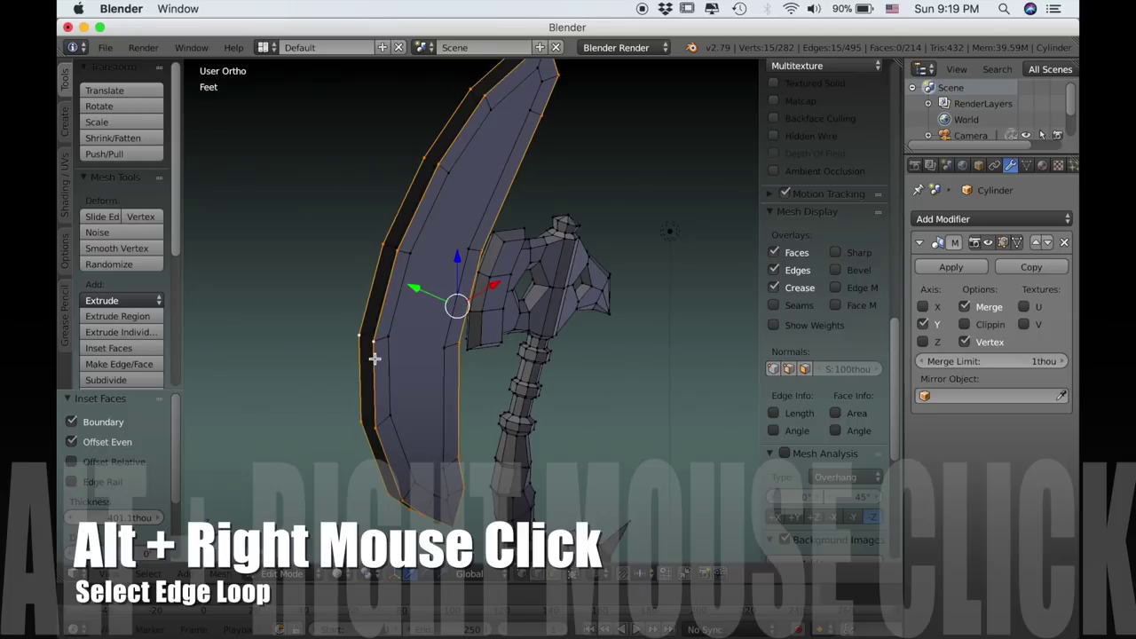
left_click(964, 325)
key("g")
key("y")
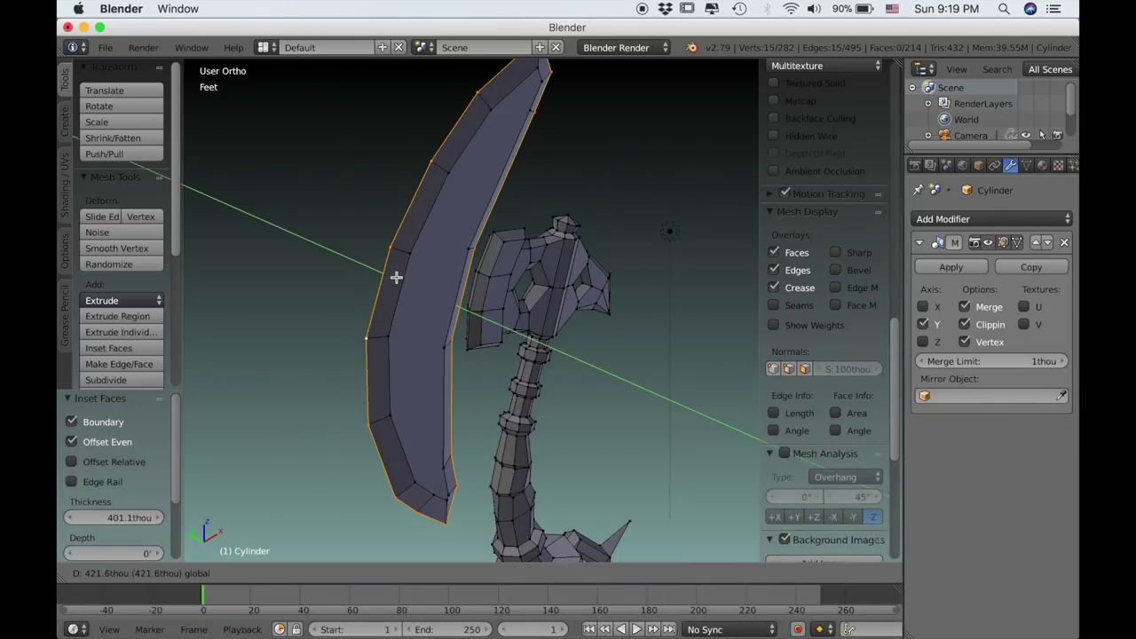
left_click(364, 268)
Move the inner-loop vertex above the notch near the lower tip by about -85.5 thou X, -46.1 thou Z onto the reference corner.
scroll(525, 343, "down", 2)
middle_click_drag(524, 343, 487, 332)
scroll(528, 373, "down", 2)
middle_click_drag(532, 380, 187, 347, "shift")
scroll(527, 358, "up", 3)
key("KP_1")
scroll(346, 389, "up", 2)
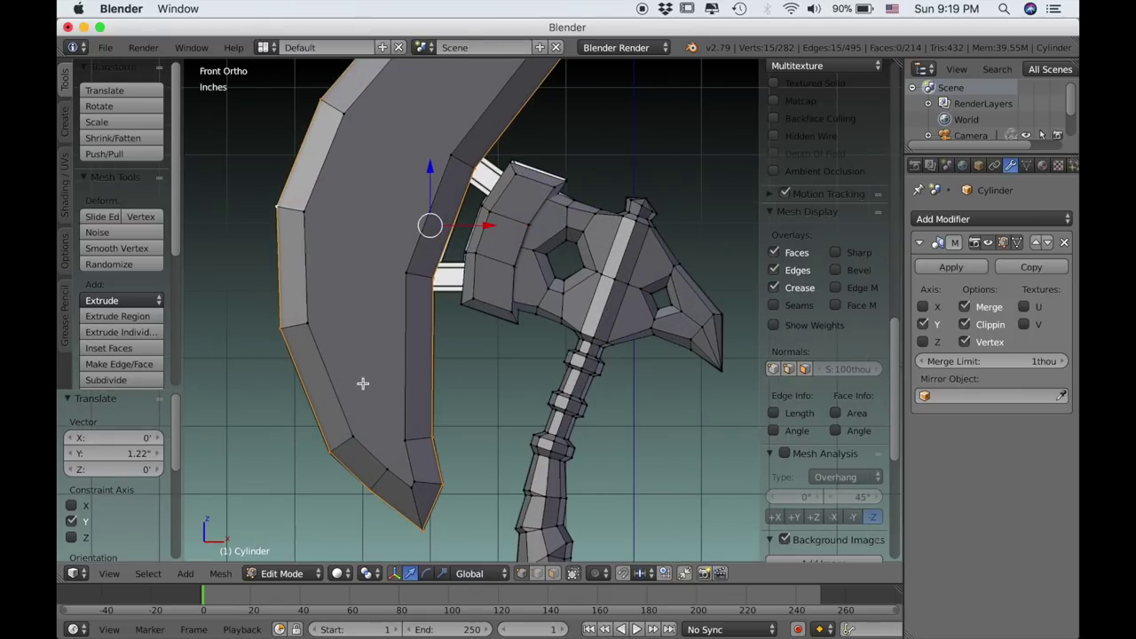
key("z")
scroll(417, 371, "up", 3)
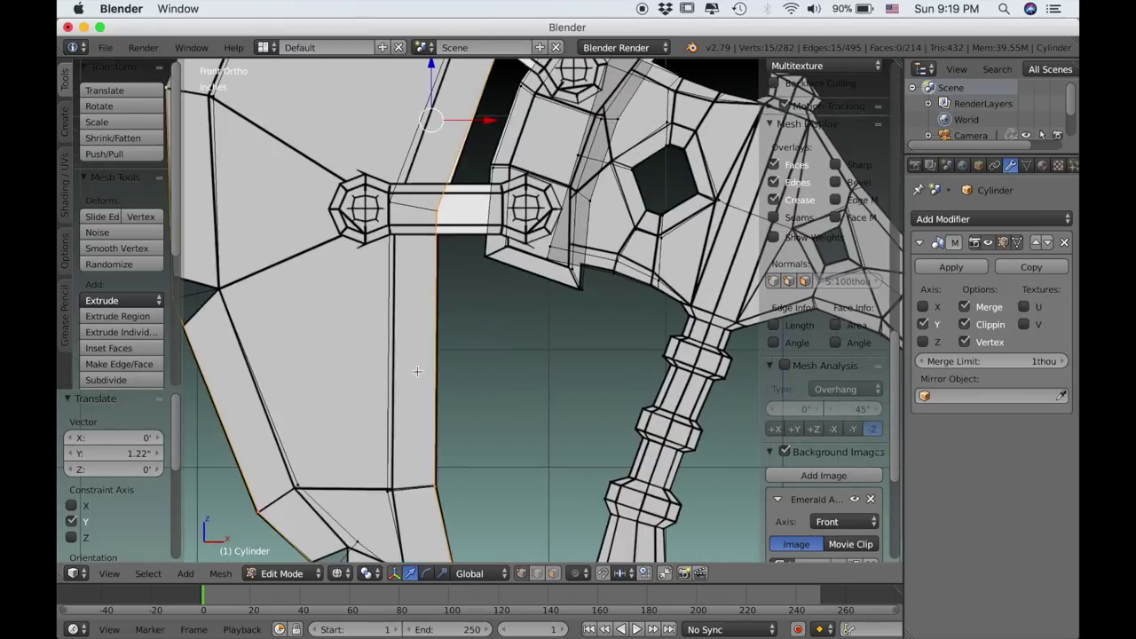
scroll(417, 371, "down", 4, "shift")
scroll(419, 355, "up", 4)
scroll(419, 355, "up", 1)
right_click(401, 350)
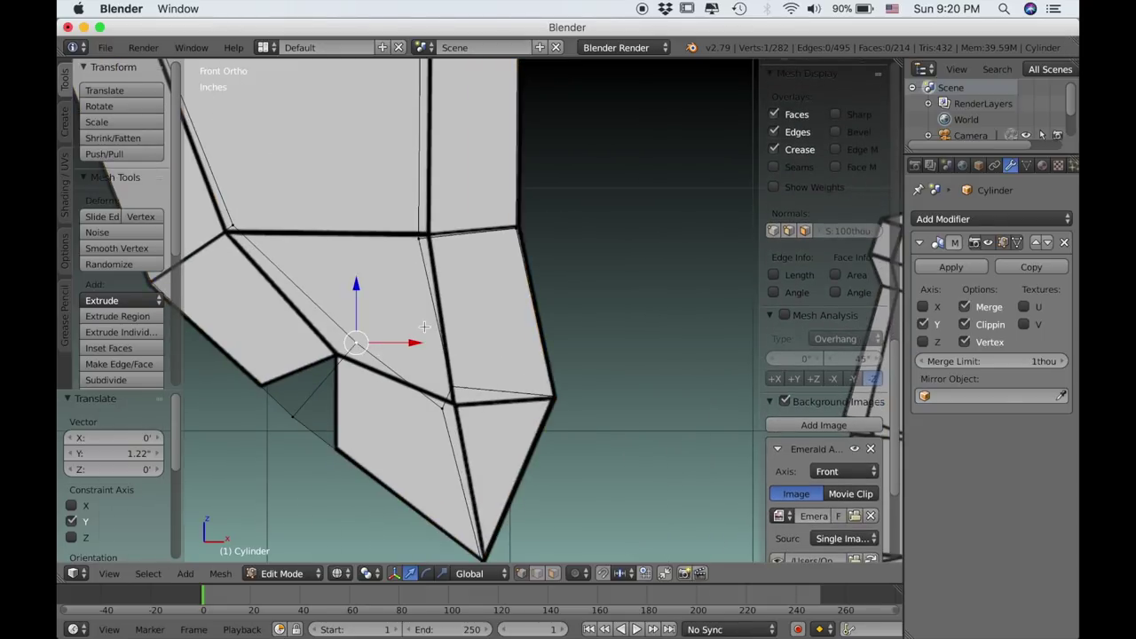
key("g")
left_click(406, 337)
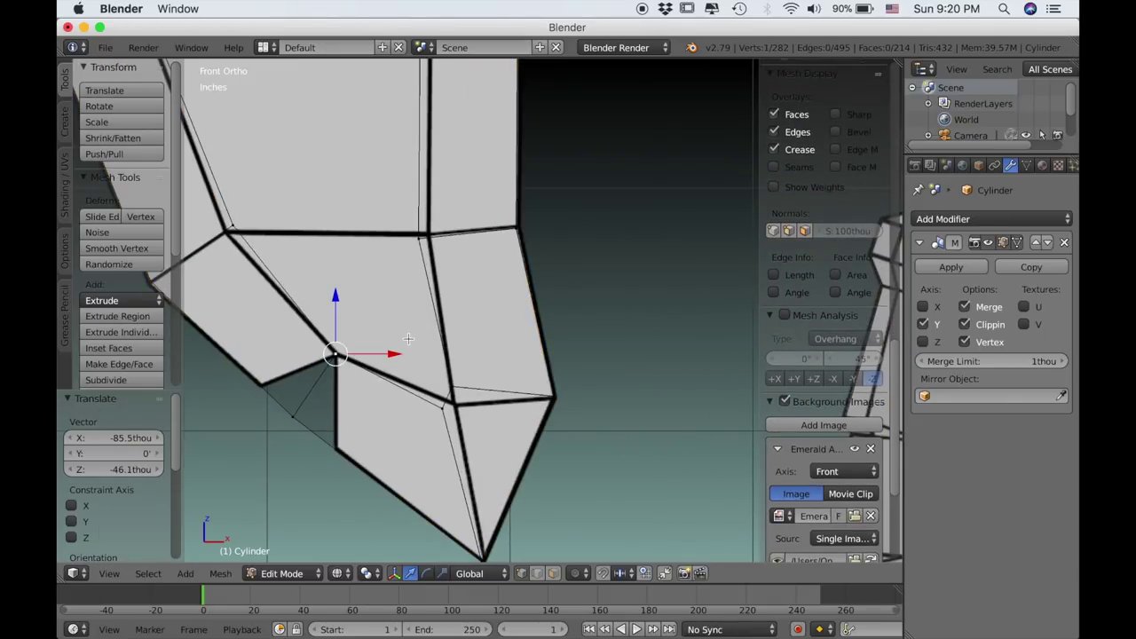
Merge the two inner vertices at the lower tip at their center and move the result about 26.3 thou X, -23 thou Z.
key("a")
right_click(440, 372)
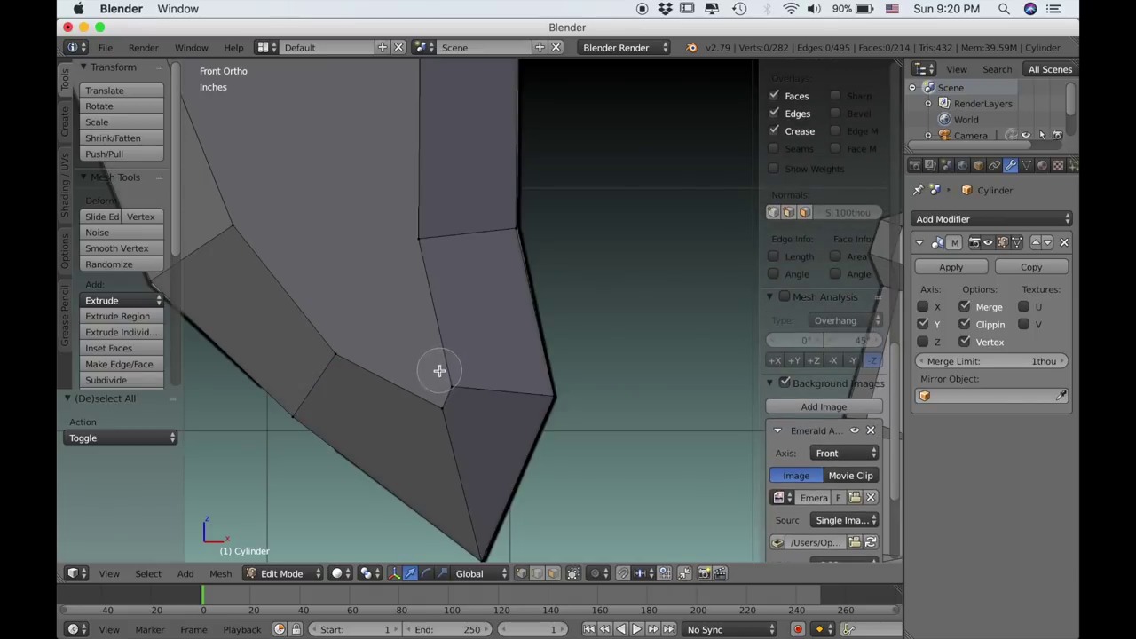
right_click(438, 406, "shift")
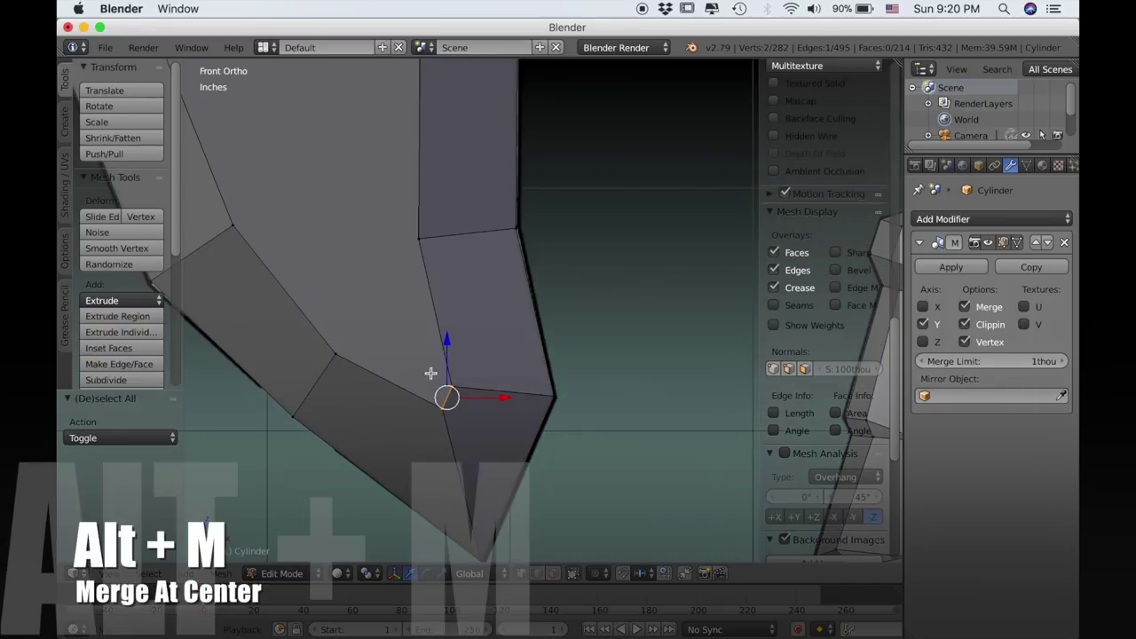
key("alt+m")
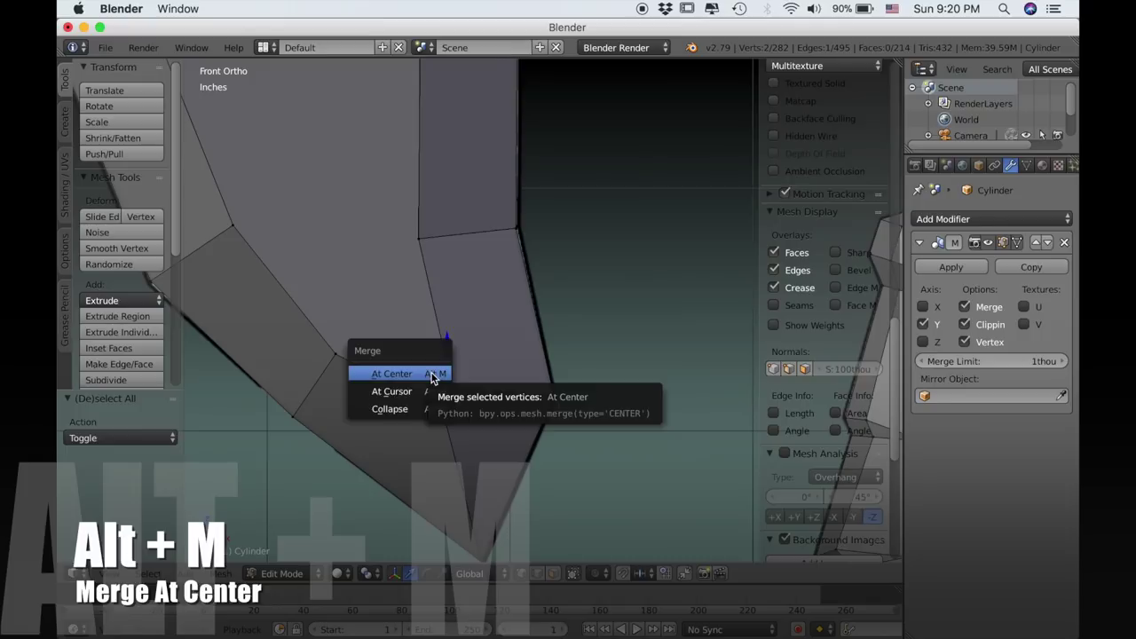
left_click(432, 379)
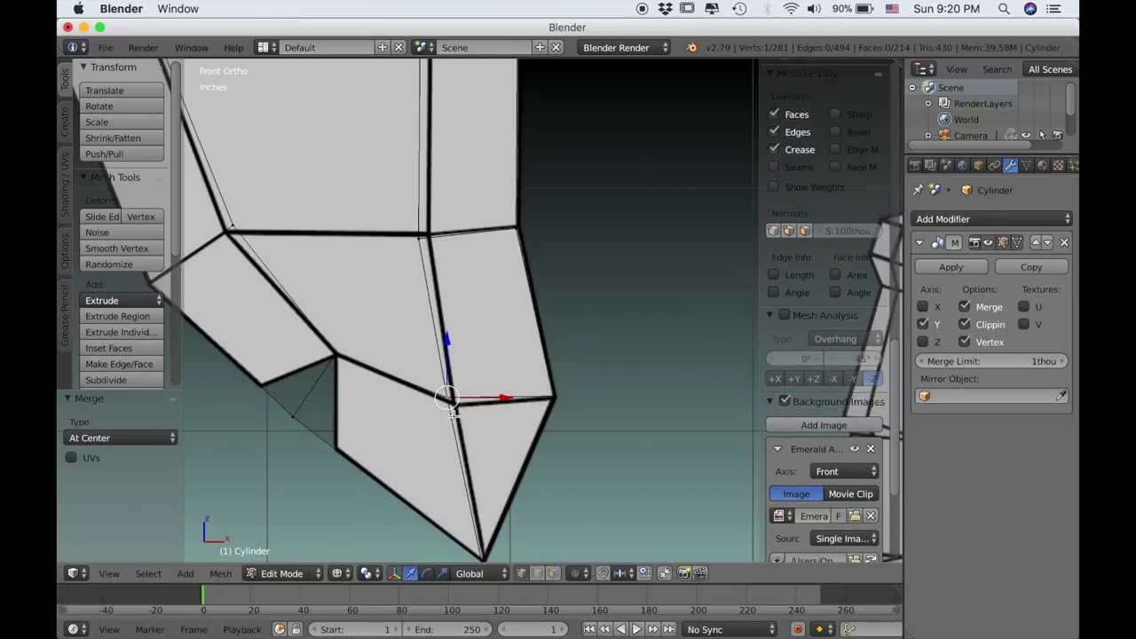
left_click_drag(447, 400, 454, 405)
Set the background reference image's opacity to 0.490.
scroll(824, 425, "down", 5)
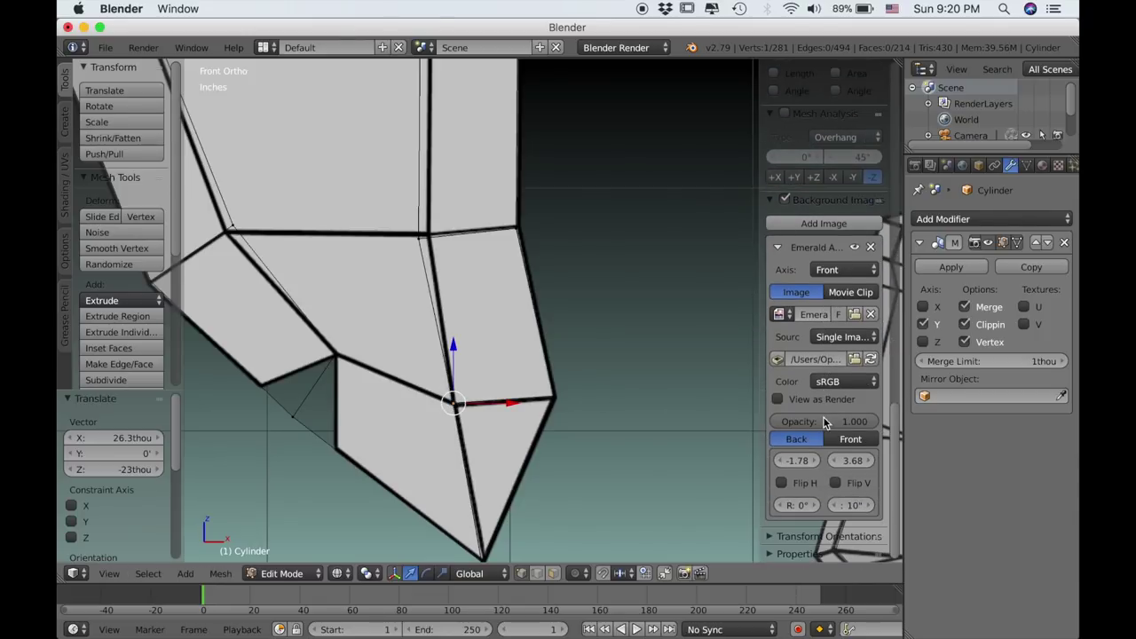
left_click_drag(831, 424, 827, 426)
scroll(541, 370, "down", 3)
middle_click_drag(524, 355, 547, 393, "shift")
scroll(512, 337, "up", 3)
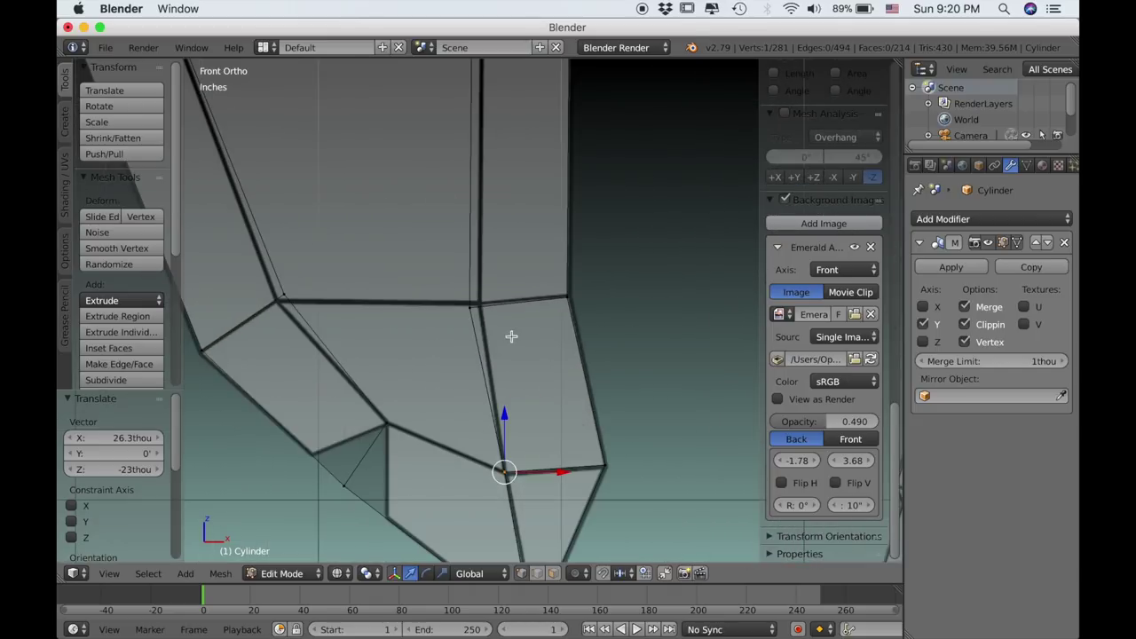
middle_click_drag(530, 346, 565, 368, "shift")
Move the next inner vertex up the cutting-edge side by about -32.9 thou X, -26.3 thou Z onto the reference corner.
key("a")
scroll(532, 355, "up", 1)
key("a")
key("a")
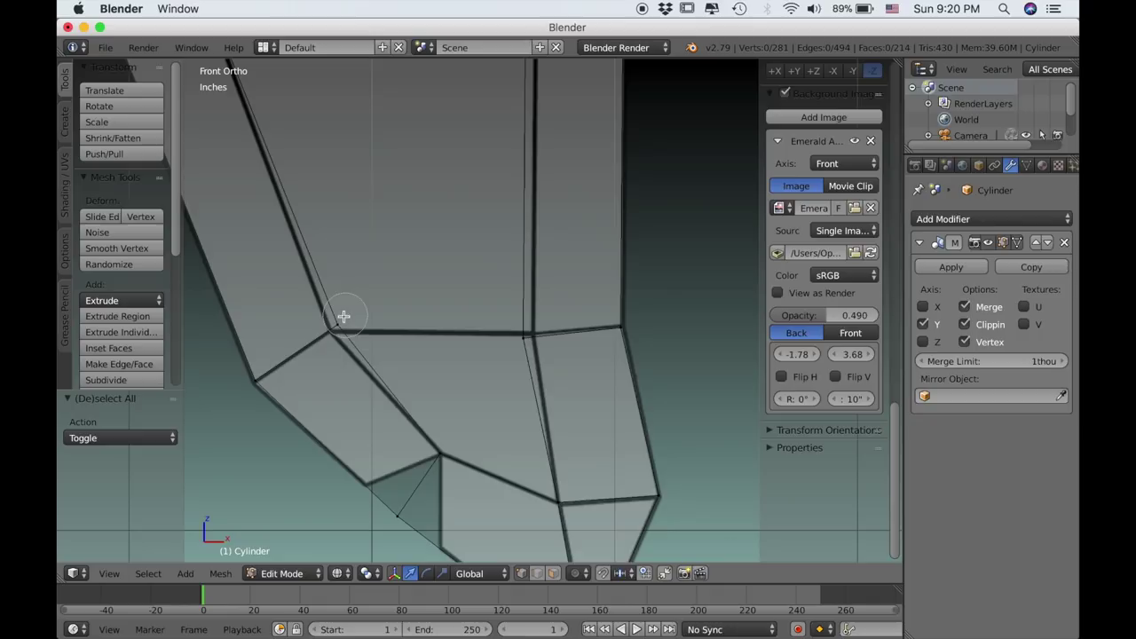
right_click(338, 317)
key("g")
left_click(421, 330)
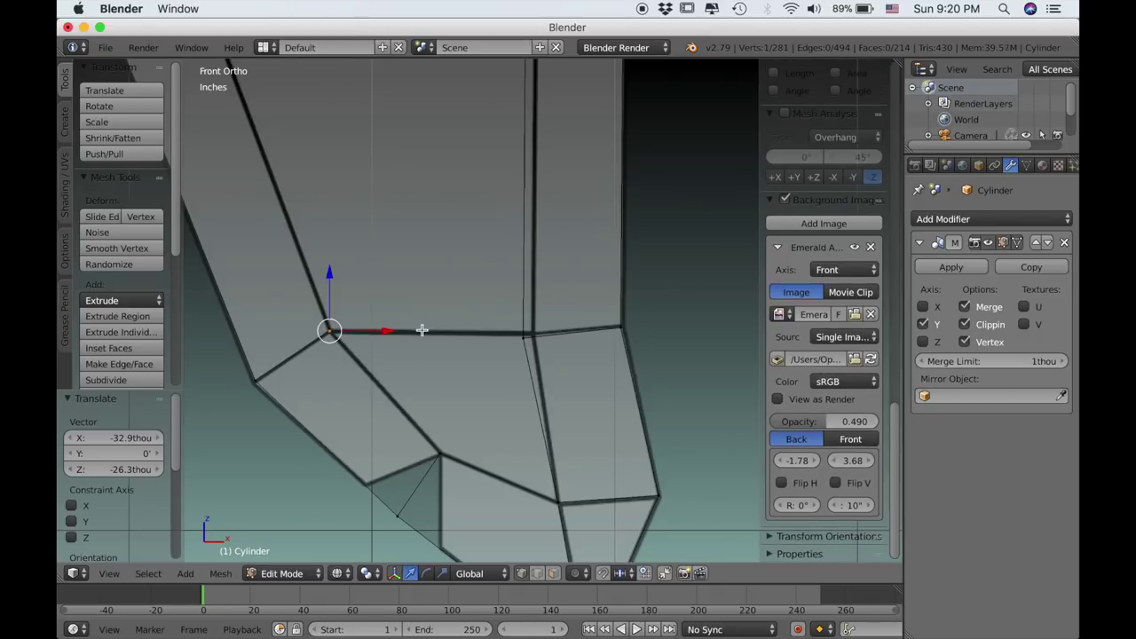
Move the opposite back-side inner vertex about 39.5 thou X, 13.2 thou Z, and connect it to the cutting-edge-side vertex across the blade.
key("a")
right_click(524, 338)
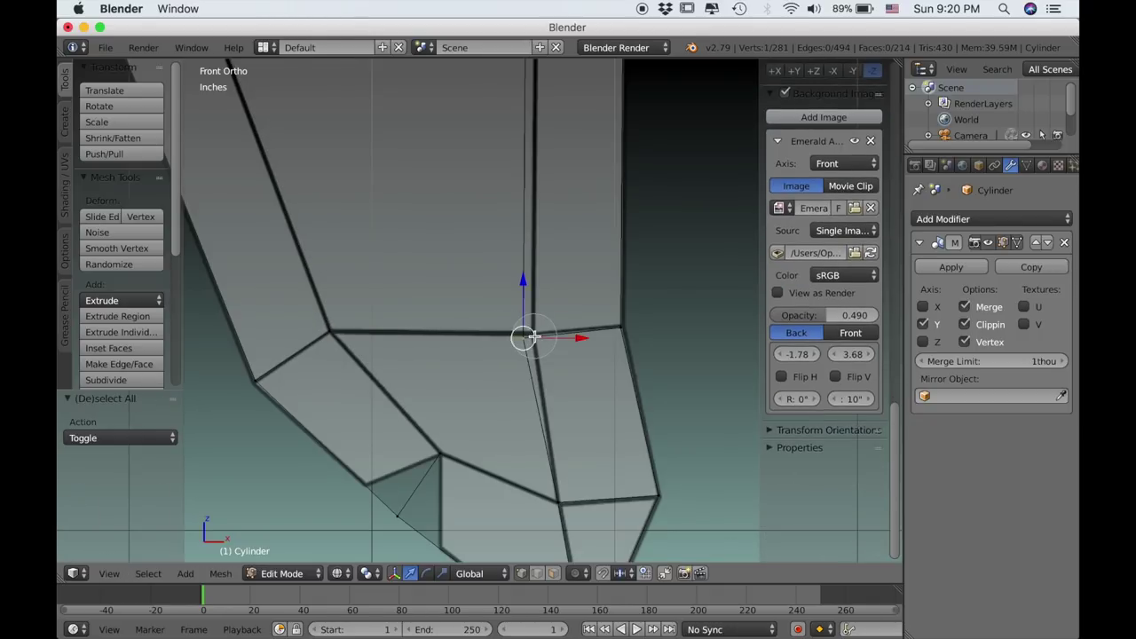
key("g")
left_click(485, 346)
right_click(347, 329)
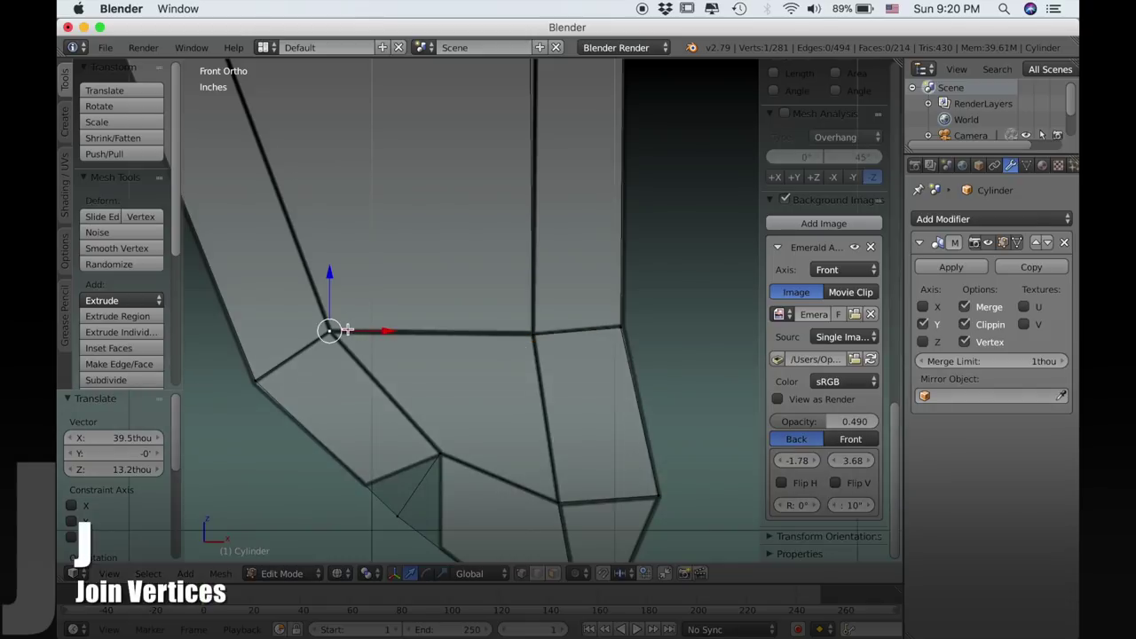
right_click(511, 337, "shift")
key("j")
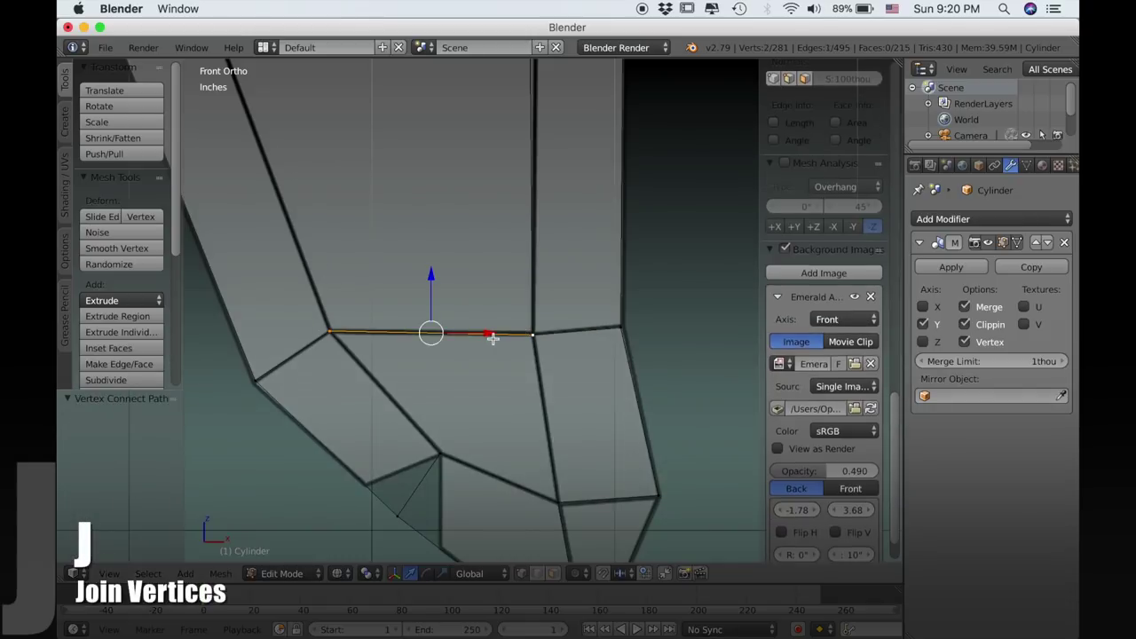
Connect the inner vertex at the upper notch to the one at the lower strut, and move the strut vertex about 47.4 thou X, -11.8 thou Z.
scroll(461, 324, "down", 3)
middle_click_drag(477, 246, 505, 409, "shift")
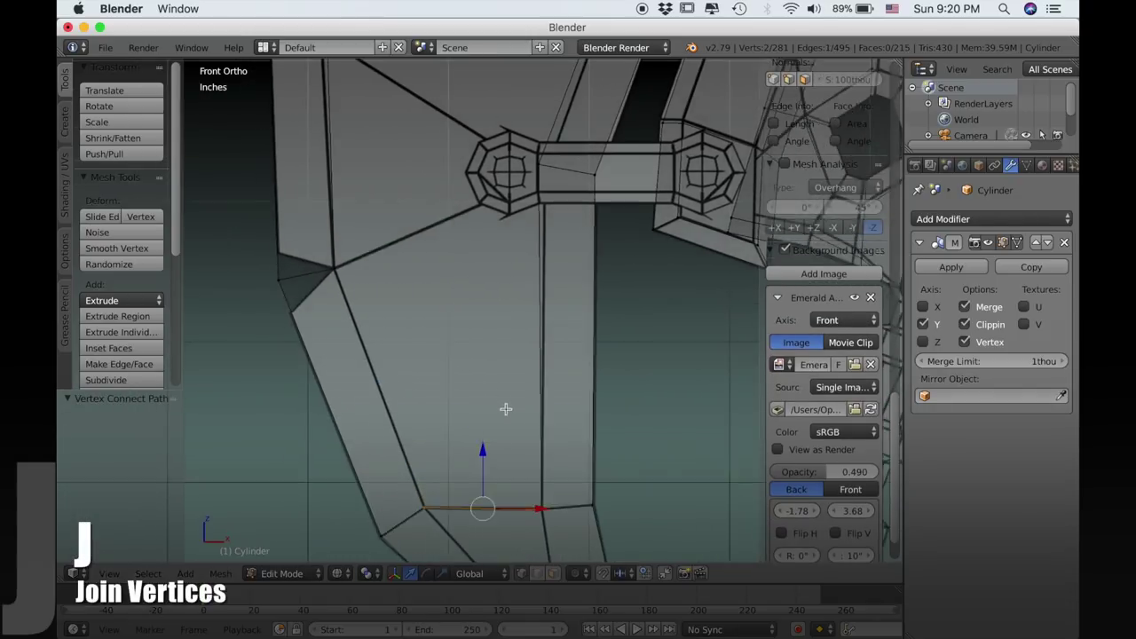
scroll(482, 276, "up", 2)
middle_click_drag(497, 230, 520, 350, "shift")
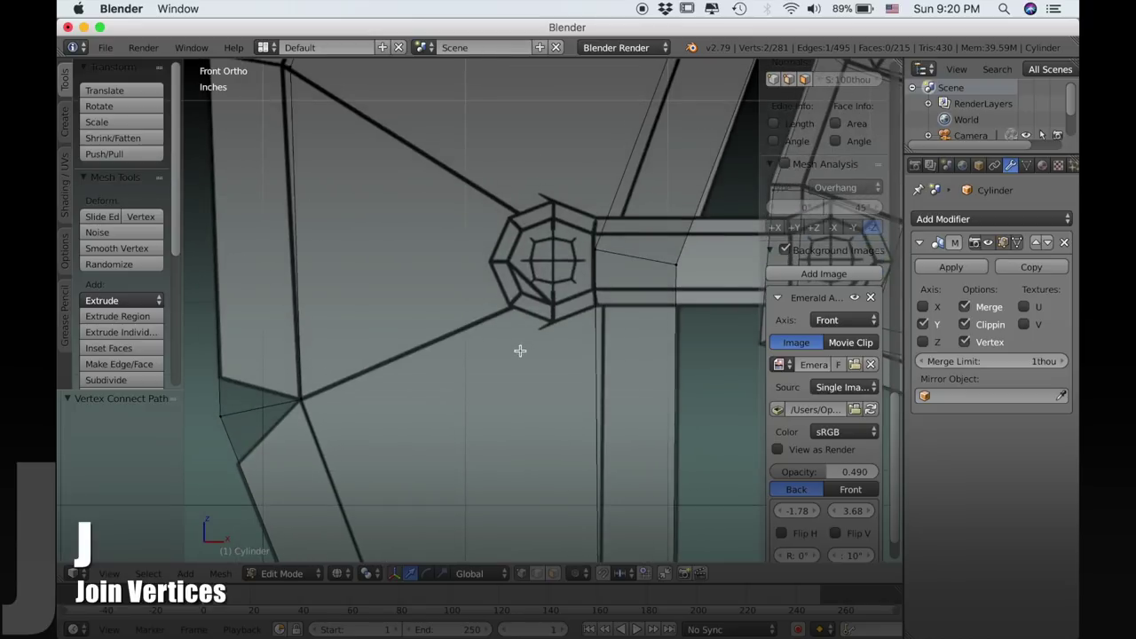
right_click(329, 388)
right_click(596, 254, "shift")
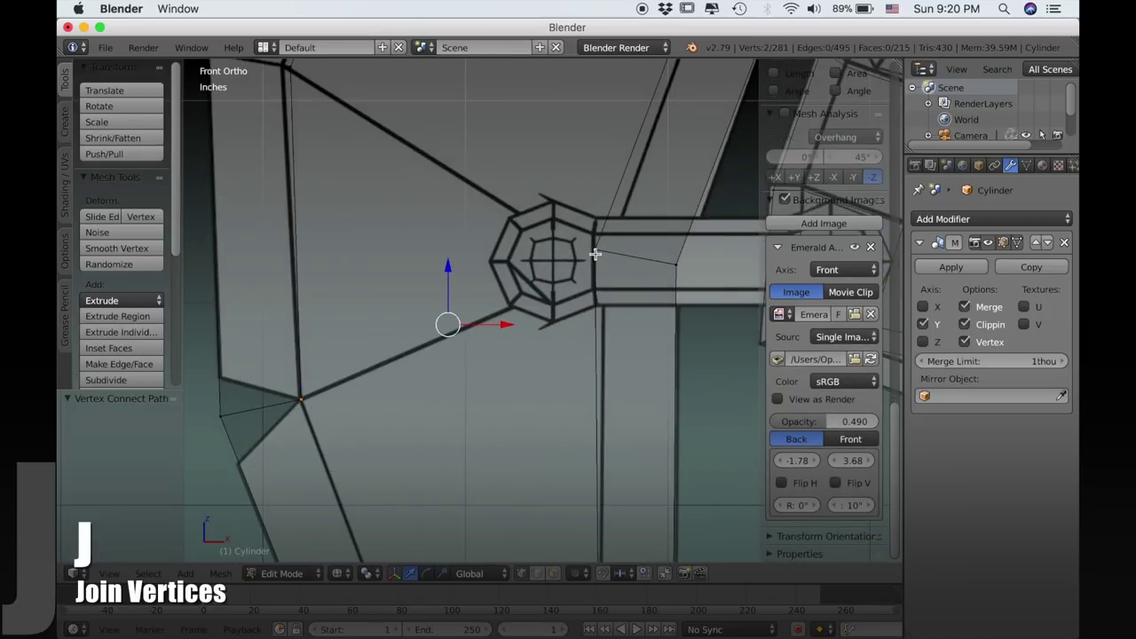
right_click(596, 255, "shift")
key("j")
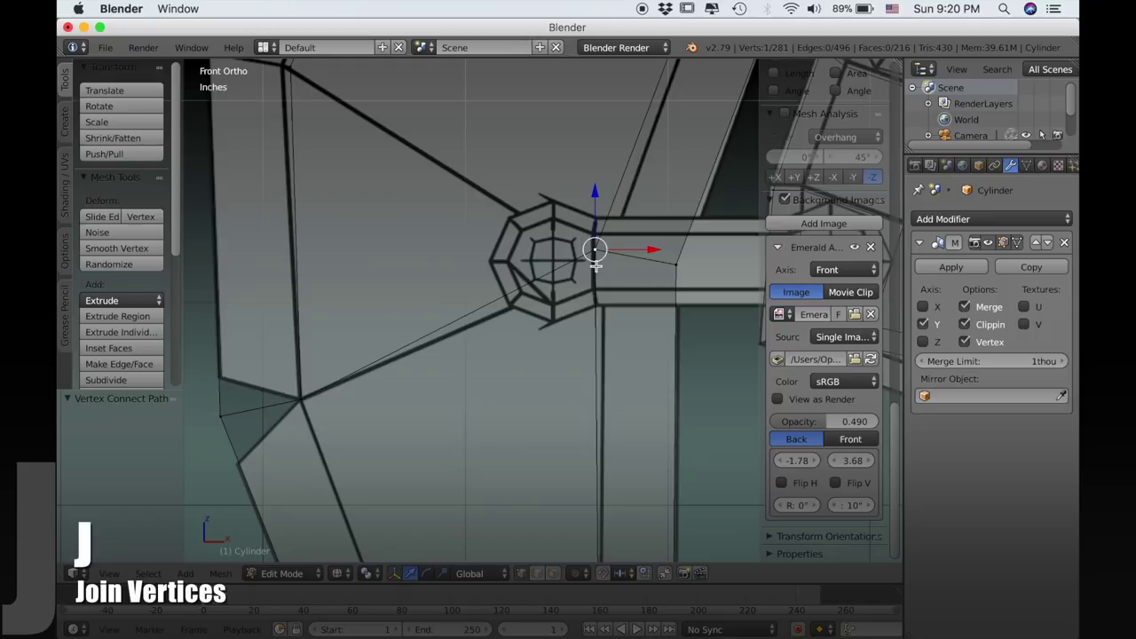
key("g")
left_click(606, 266)
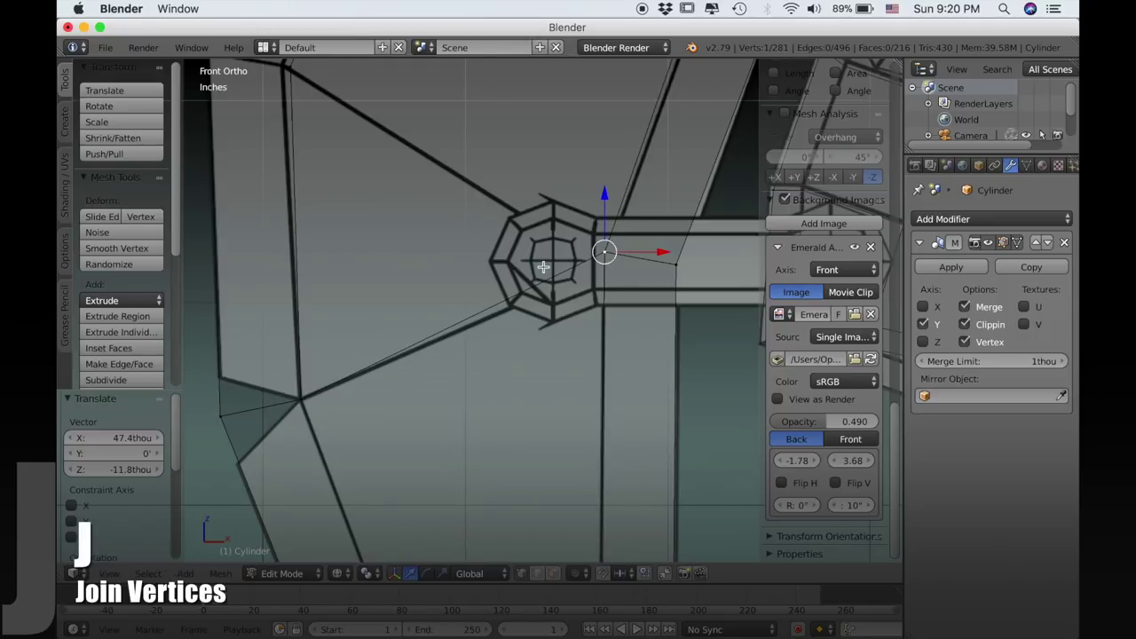
Move the lower strut's end vertex about 9.47 thou X, -37.9 thou Z.
scroll(550, 262, "down", 2)
scroll(565, 269, "up", 2)
key("g")
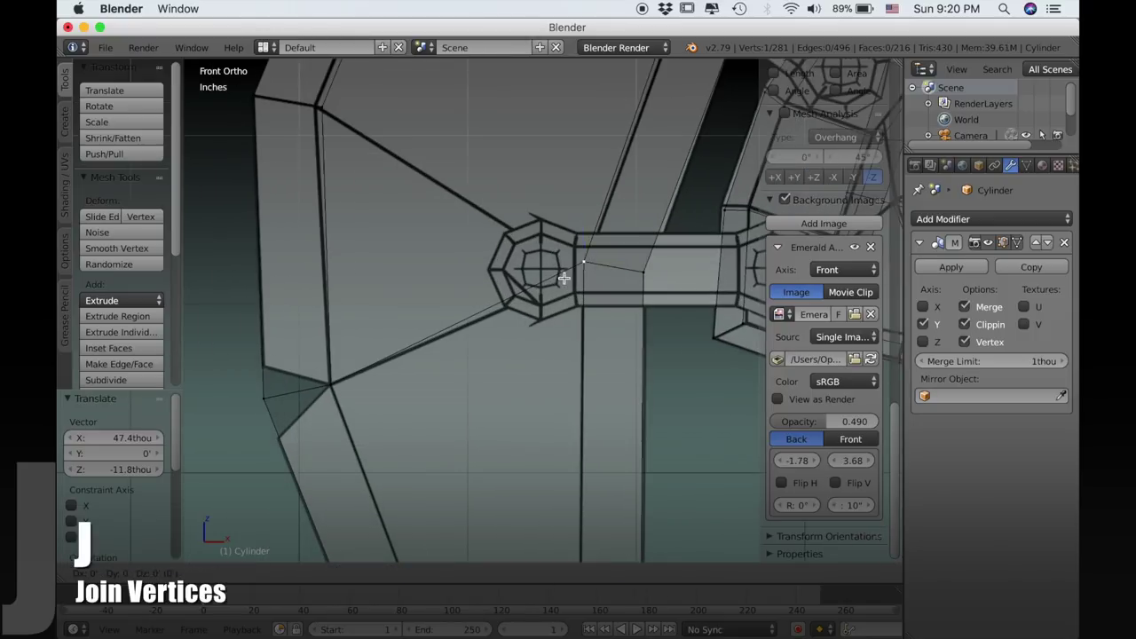
left_click(565, 281)
scroll(541, 310, "up", 3)
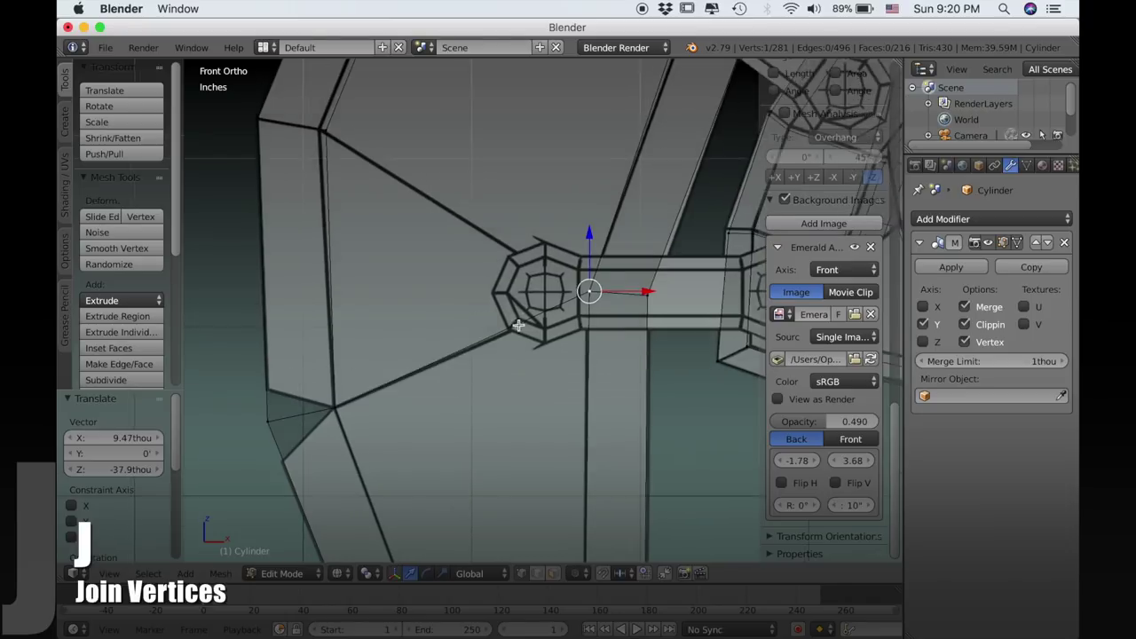
Connect the inner vertex above the lower notch to the lower strut vertex, and move the inner vertex -31.6 thou X, 7.89 thou Z.
right_click(348, 201)
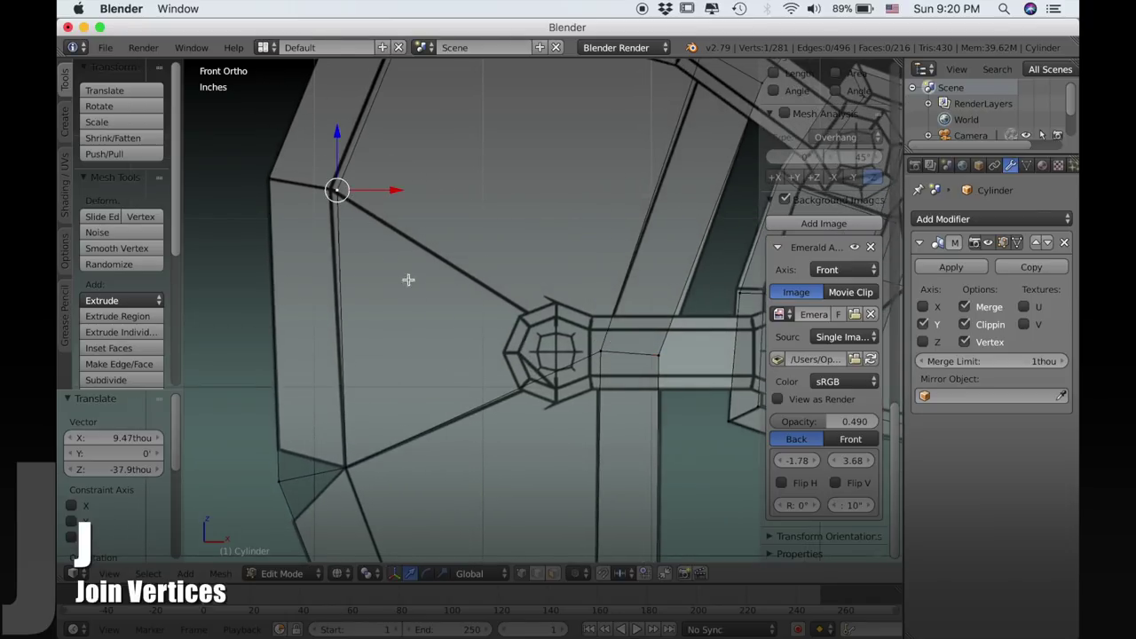
right_click(580, 345, "shift")
key("j")
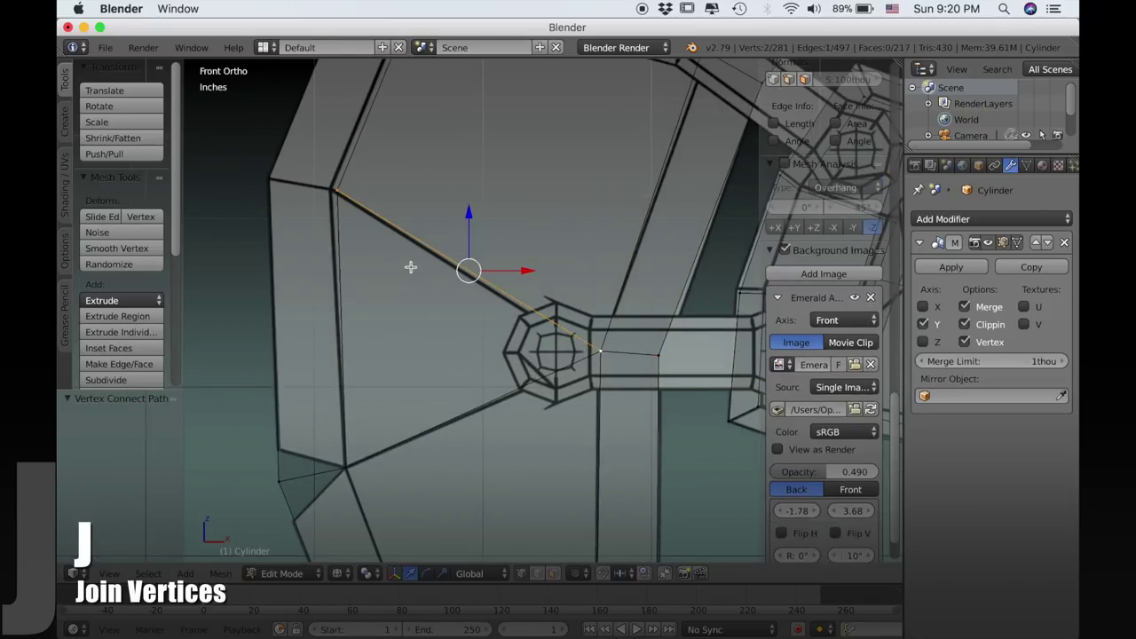
scroll(412, 266, "up", 1)
middle_click_drag(323, 177, 396, 243, "shift")
right_click(384, 234)
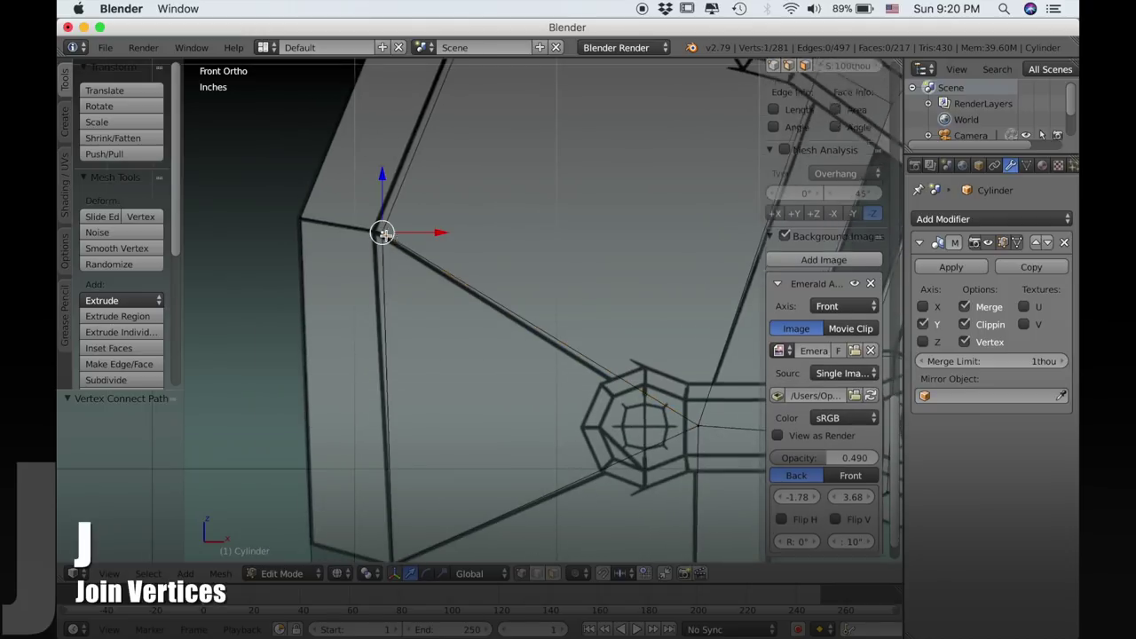
key("g")
left_click(458, 284)
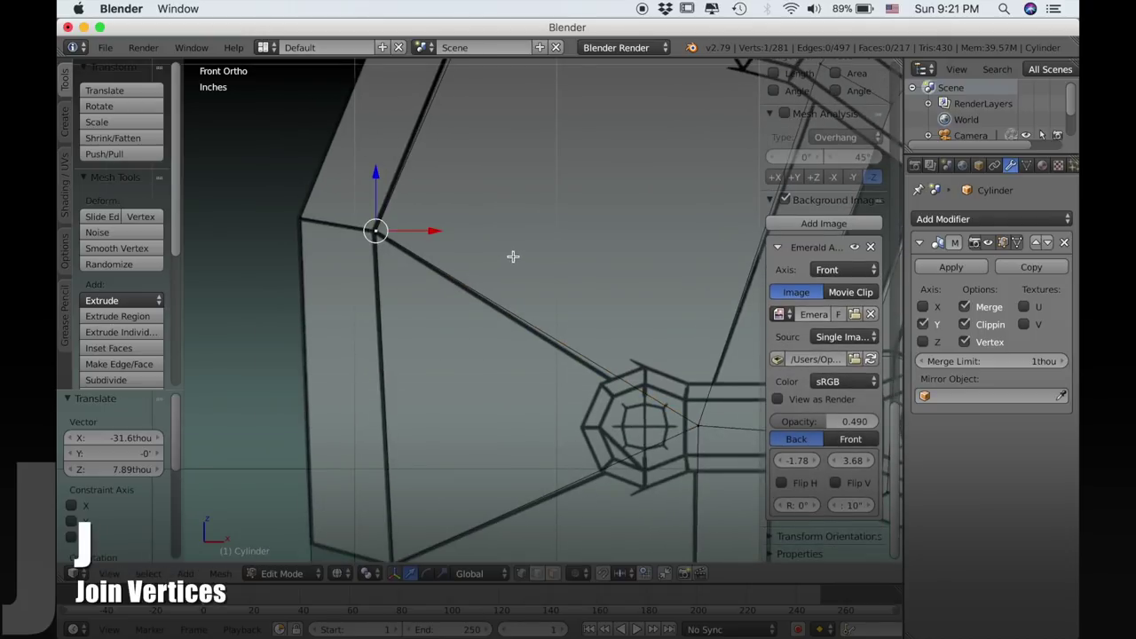
Lower the strut vertex where the blade's converging edges meet by -23.7 thou along Z.
right_click(704, 425)
key("g")
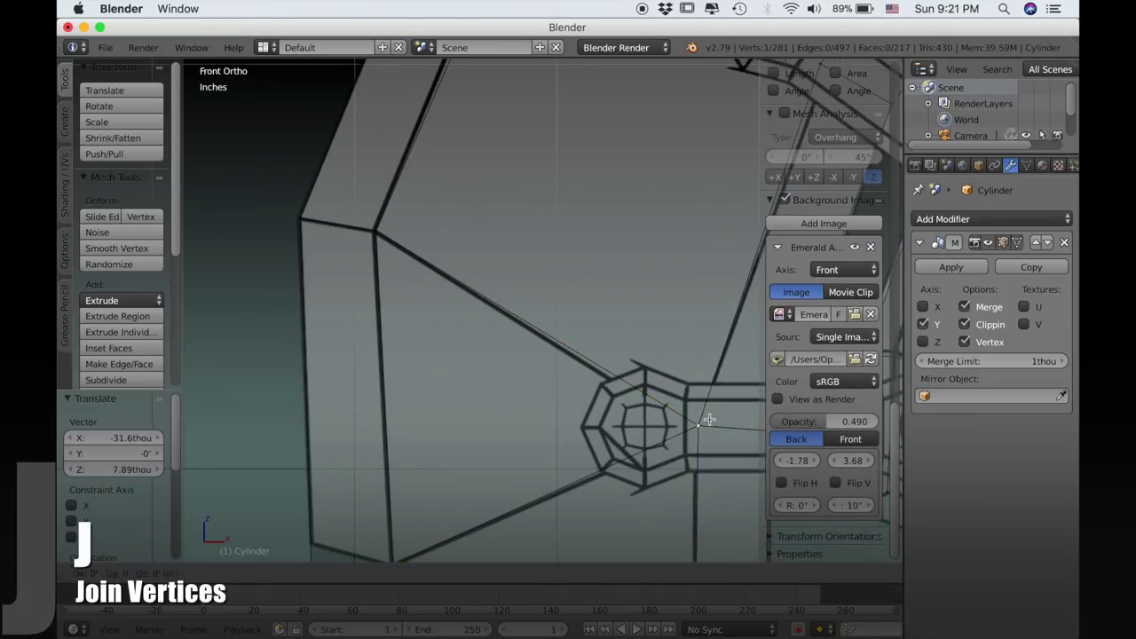
left_click(709, 422)
scroll(615, 294, "down", 3)
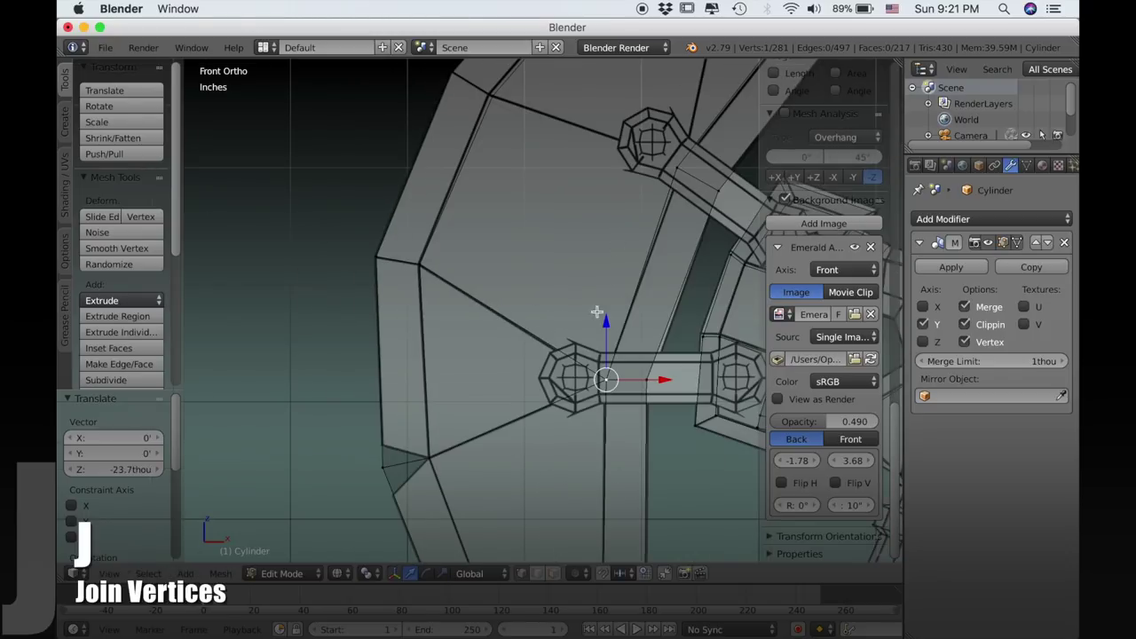
Connect the next inner vertex up the cutting edge to the upper strut's vertex, and move it about -23.7 thou X, 4.7 thou Z.
middle_click_drag(619, 242, 588, 390, "shift")
scroll(590, 385, "up", 2)
middle_click_drag(572, 317, 500, 355, "shift")
right_click(405, 270)
right_click(646, 360, "shift")
key("j")
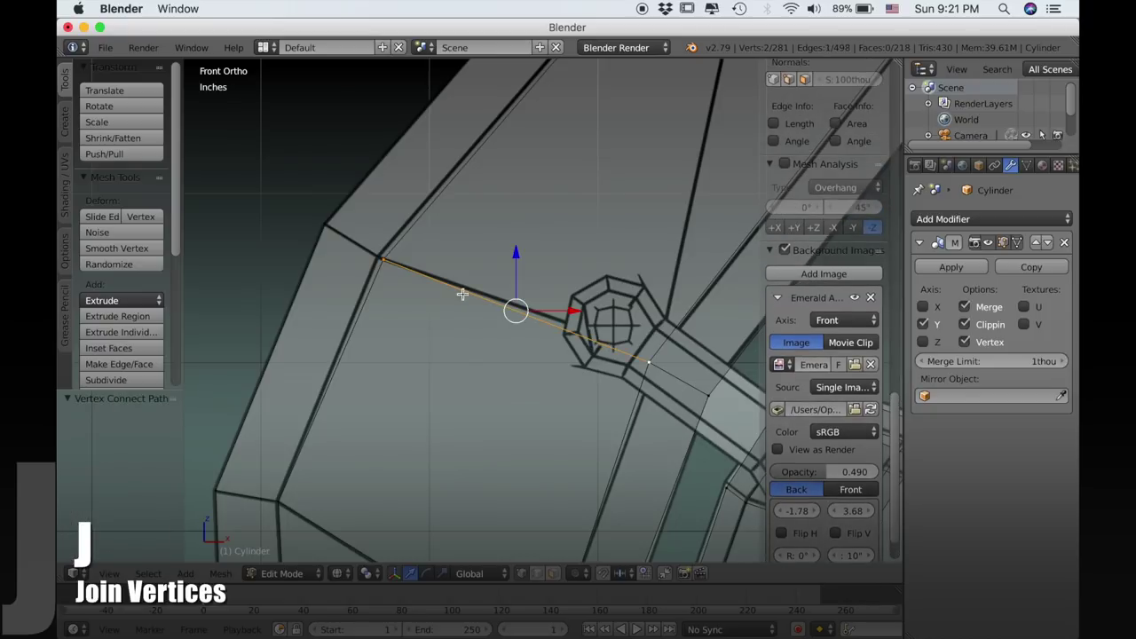
right_click(388, 263)
key("g")
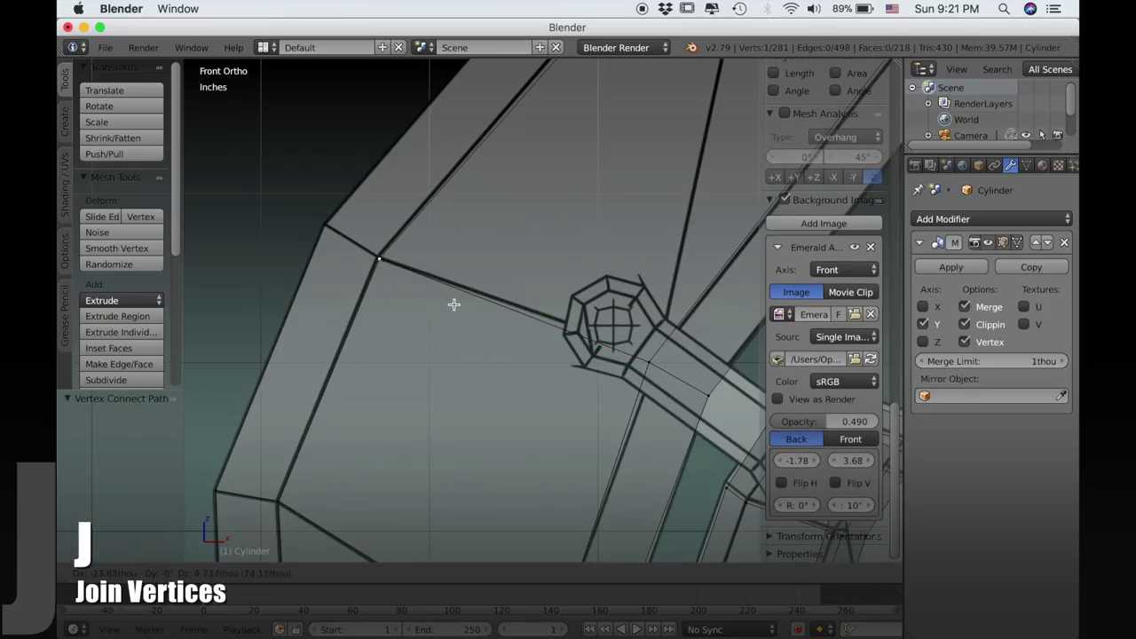
left_click(453, 305)
Move the upper strut's end vertex 33.2 thou along X, and adjust it by another 28.4 thou X, 37.9 thou Z.
right_click(638, 358)
key("g")
left_click(647, 361)
scroll(647, 272, "down", 2)
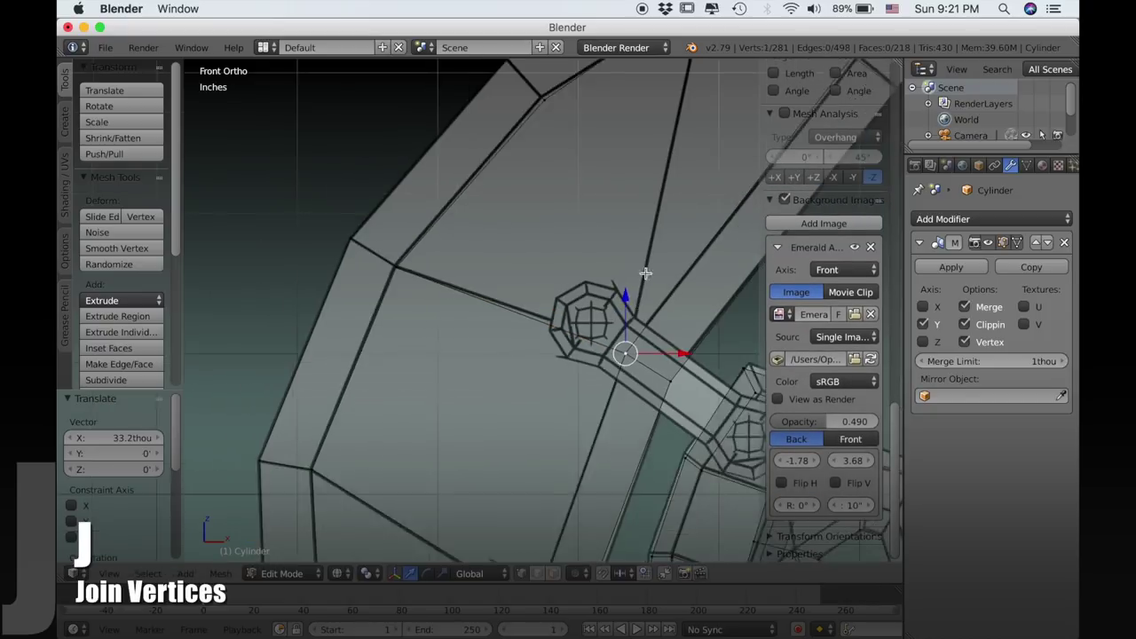
scroll(626, 370, "up", 1)
key("g")
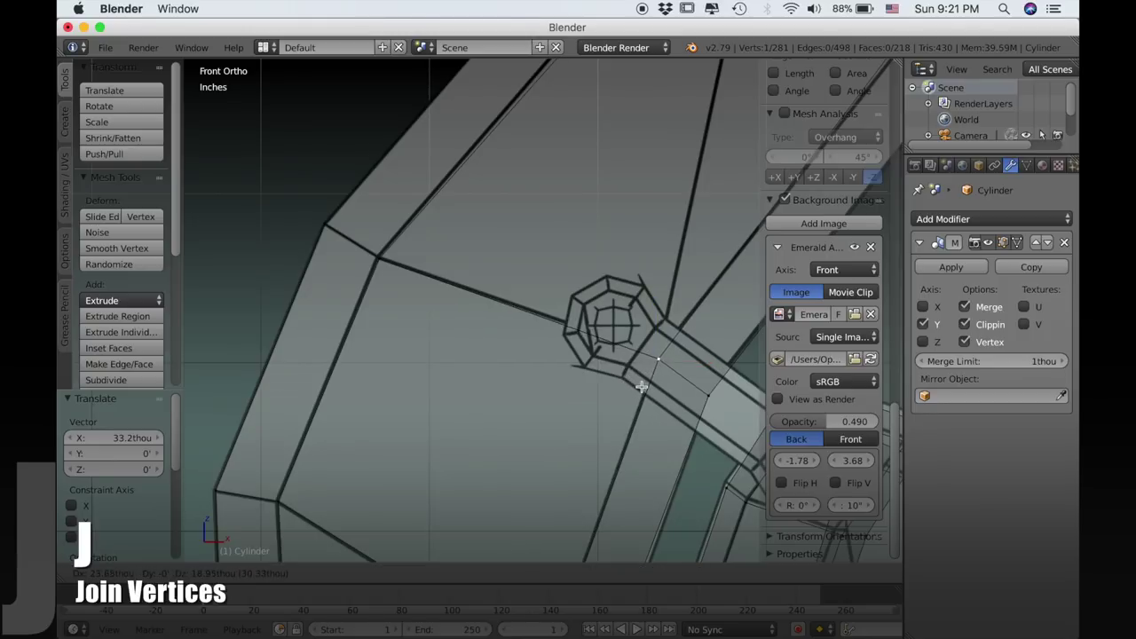
left_click(642, 384)
scroll(662, 307, "down", 2)
Connect the upper strut vertex to the upper notch's inner vertex, and move the notch vertex -4.74 thou X, -23.7 thou Z.
middle_click_drag(662, 307, 626, 381, "shift")
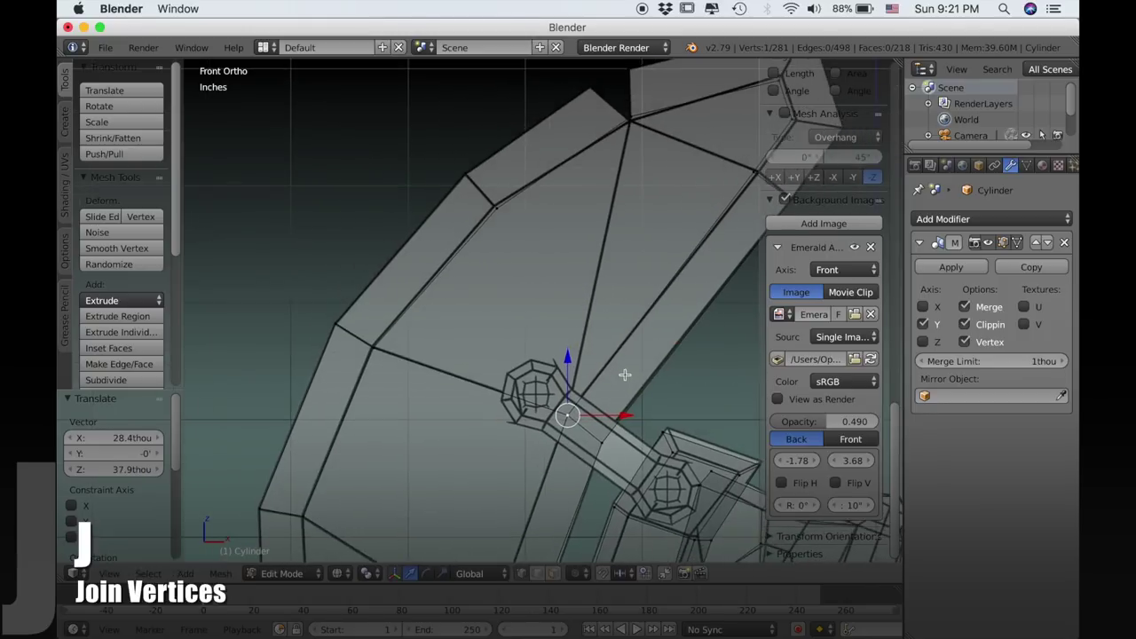
key("j")
middle_click_drag(624, 198, 491, 275, "shift")
scroll(568, 257, "up", 2)
right_click(513, 188)
key("g")
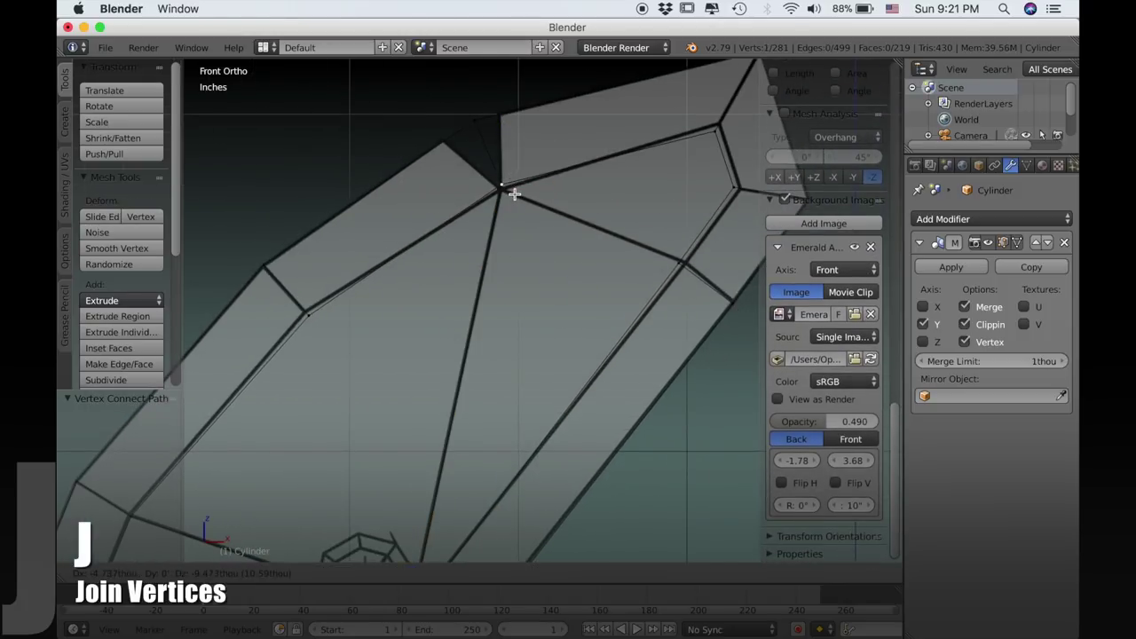
left_click(513, 195)
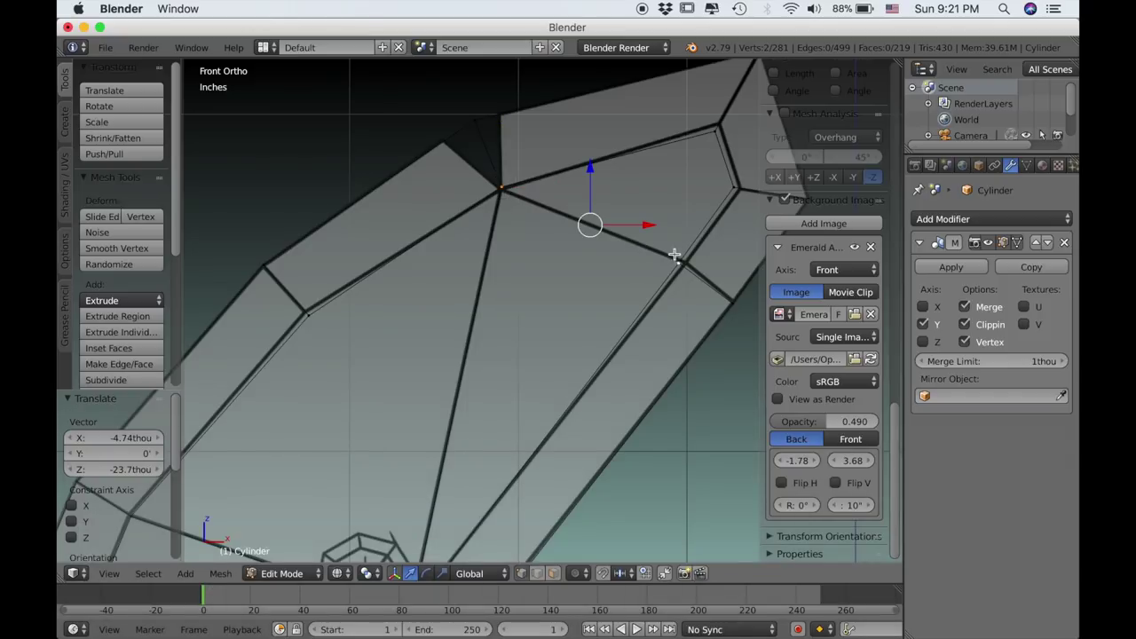
Connect the upper notch's inner vertex to the back-side inner vertex near the tip, and move the back-side vertex 23.7 thou X, -4.74 thou Z.
key("j")
right_click(657, 280)
key("g")
left_click(665, 263)
middle_click_drag(665, 262, 599, 313, "shift")
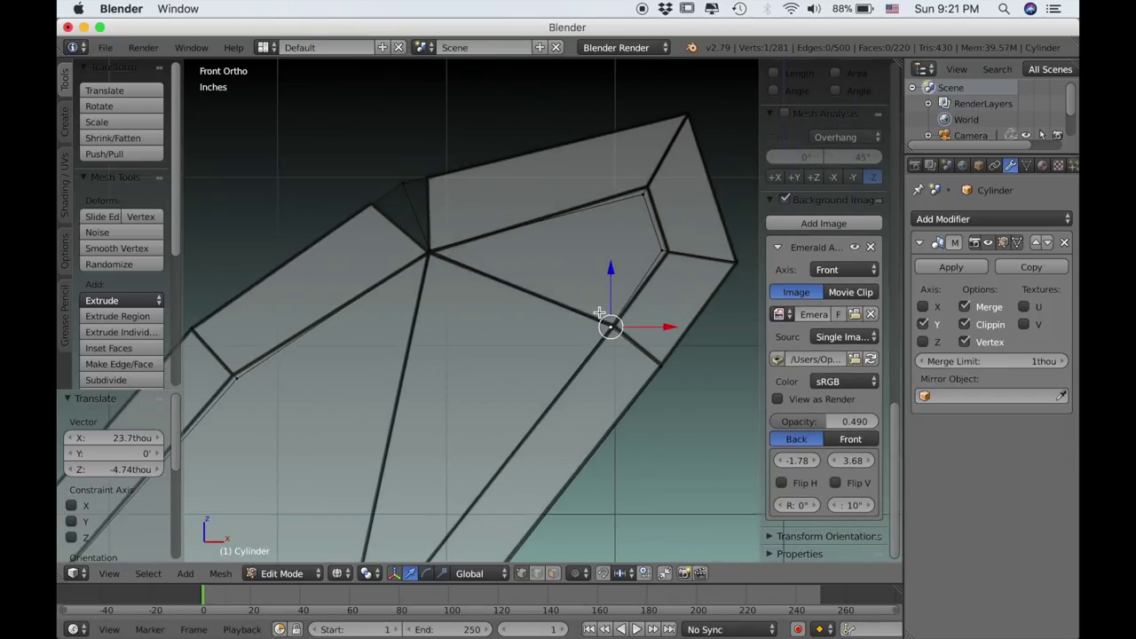
Vertex-bevel the outer corner at the upper notch with offset 0.176, and move the beveled triangle -19.7 thou X, -13.2 thou Z.
scroll(532, 310, "down", 5)
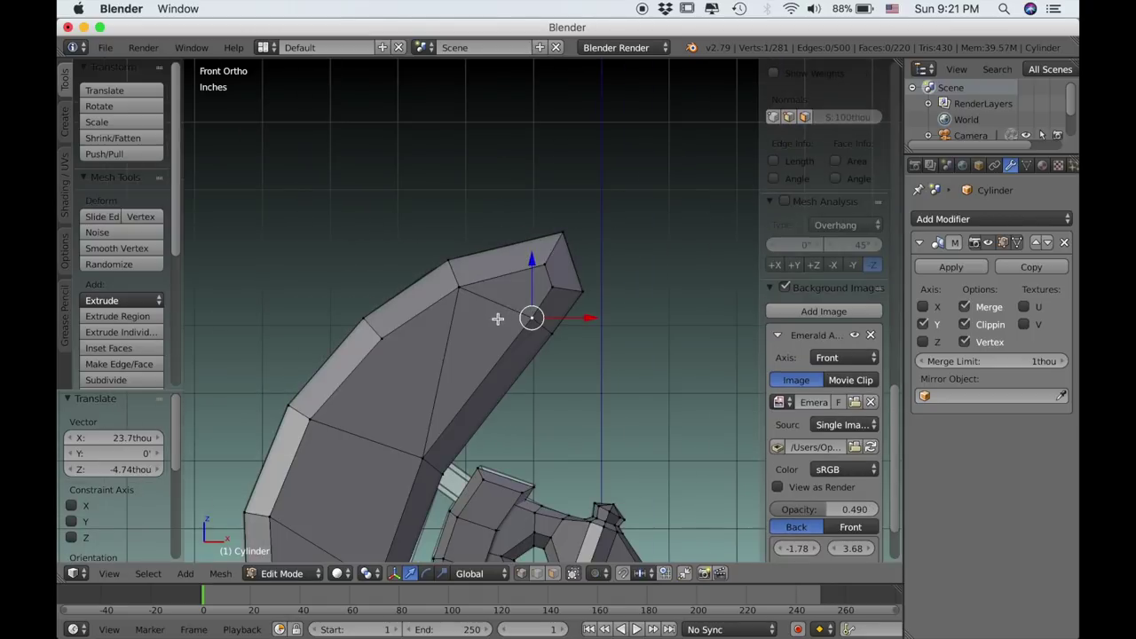
scroll(479, 333, "down", 3)
key("z")
scroll(457, 346, "up", 3)
key("z")
scroll(456, 375, "up", 4)
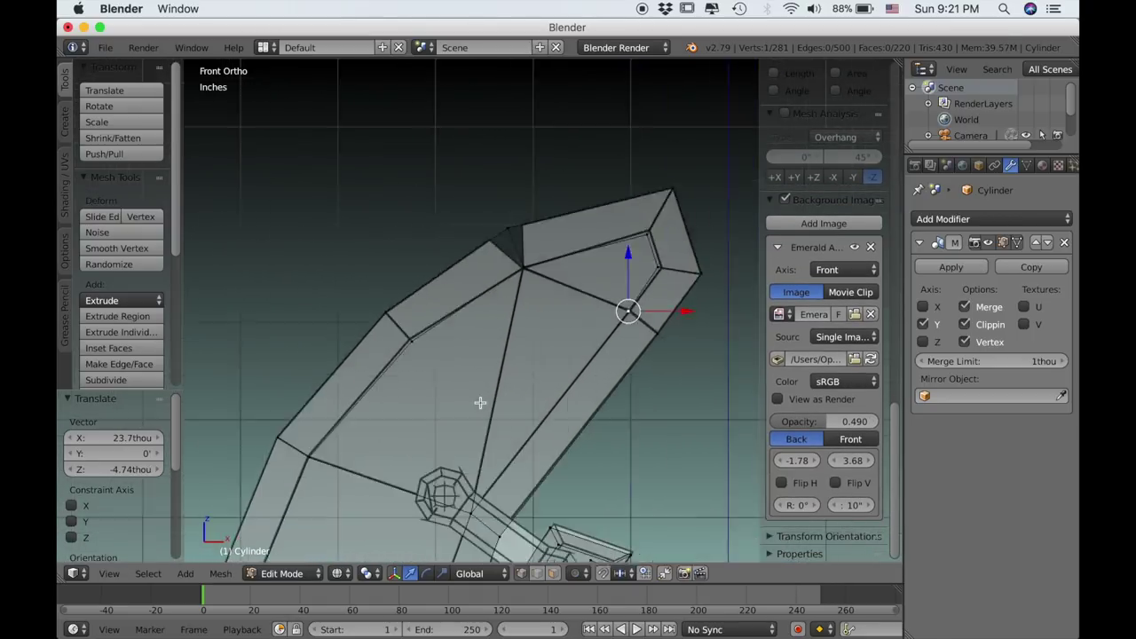
middle_click_drag(480, 403, 471, 444, "shift")
right_click(500, 266)
scroll(500, 266, "up", 3)
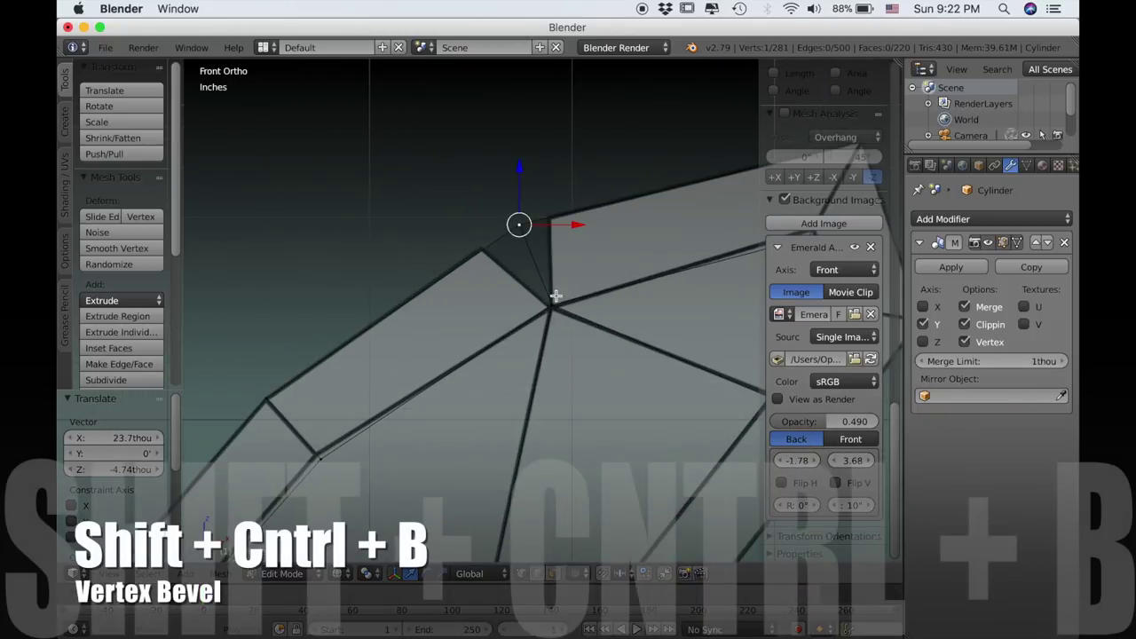
key("ctrl+shift+b")
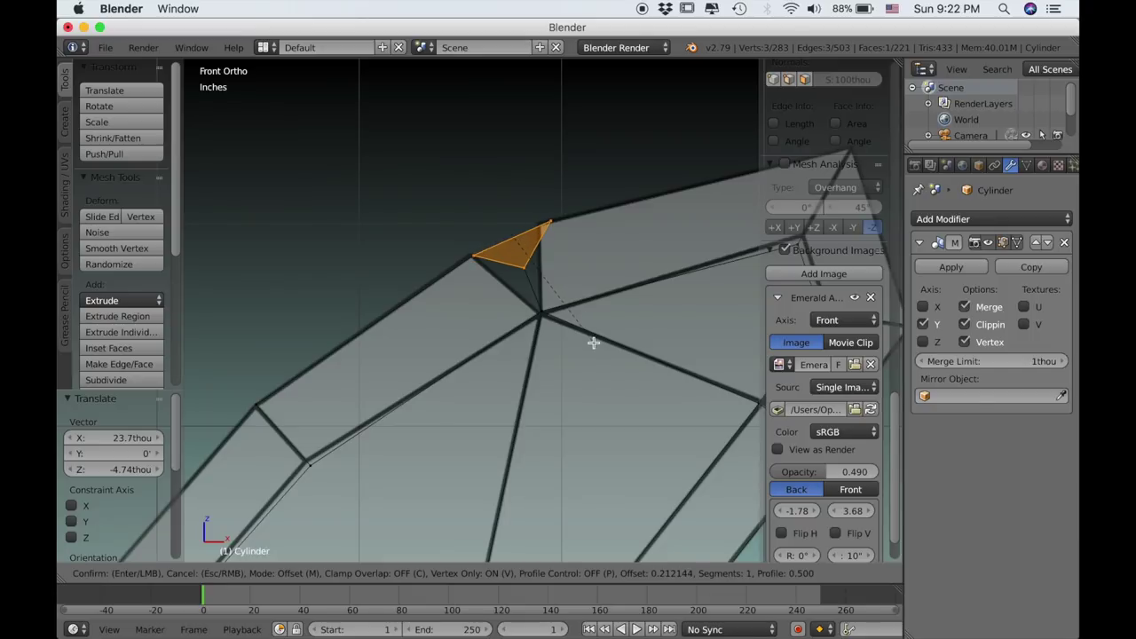
left_click(590, 340)
scroll(591, 326, "up", 1)
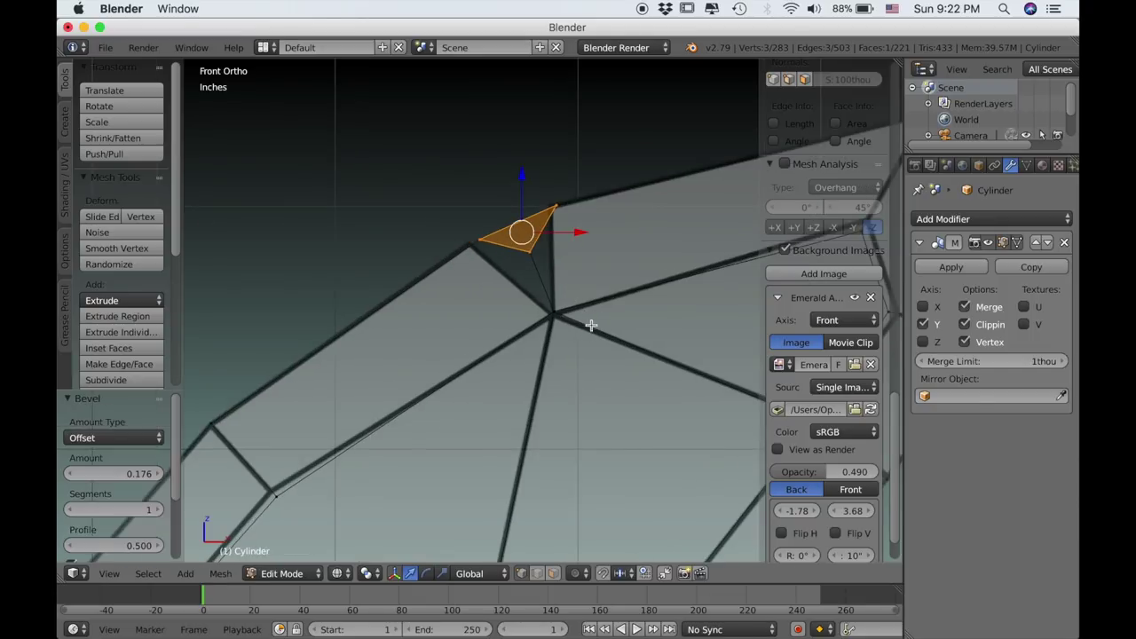
key("g")
left_click(589, 307)
Merge the upper bevel triangle's inner corner into the notch's inner vertex using At Last.
key("z")
right_click(535, 261)
right_click(553, 310, "shift")
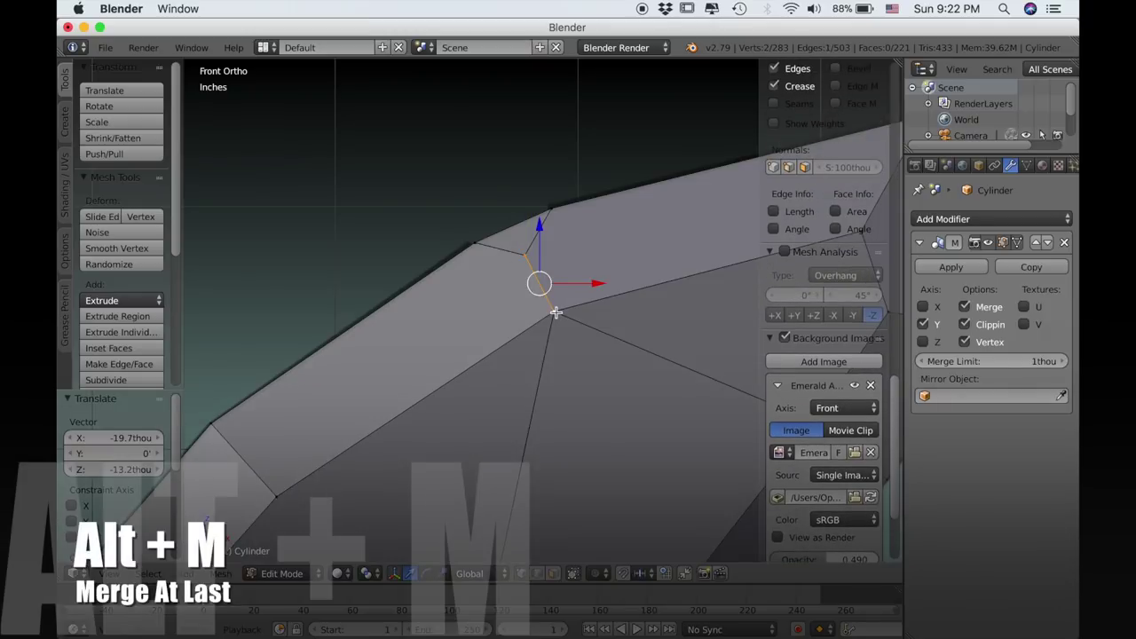
key("alt+m")
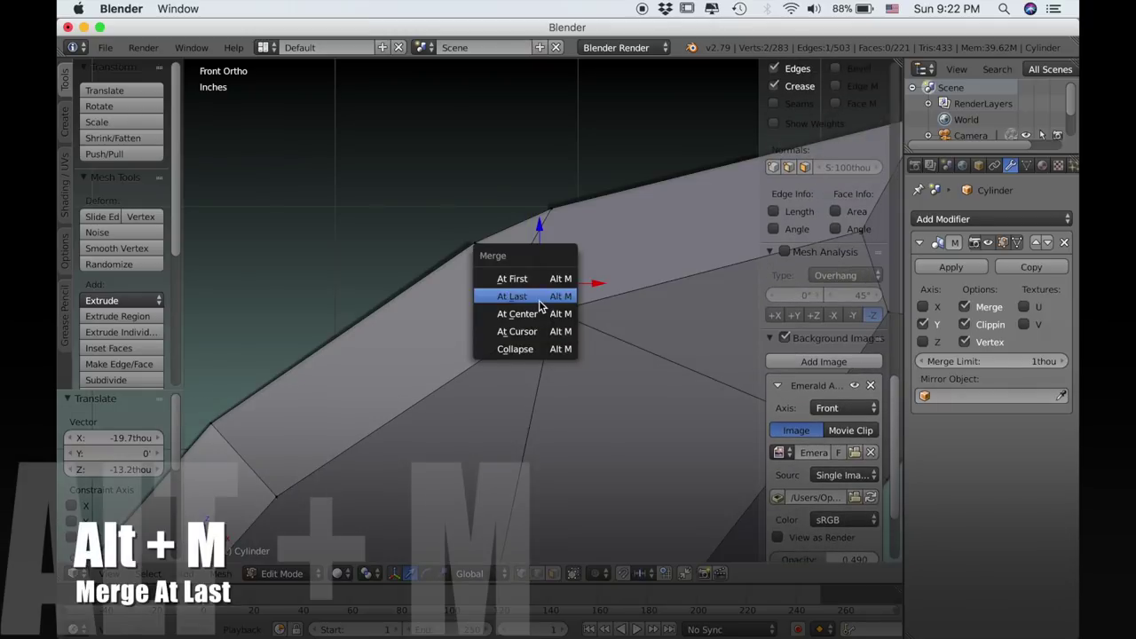
left_click(538, 297)
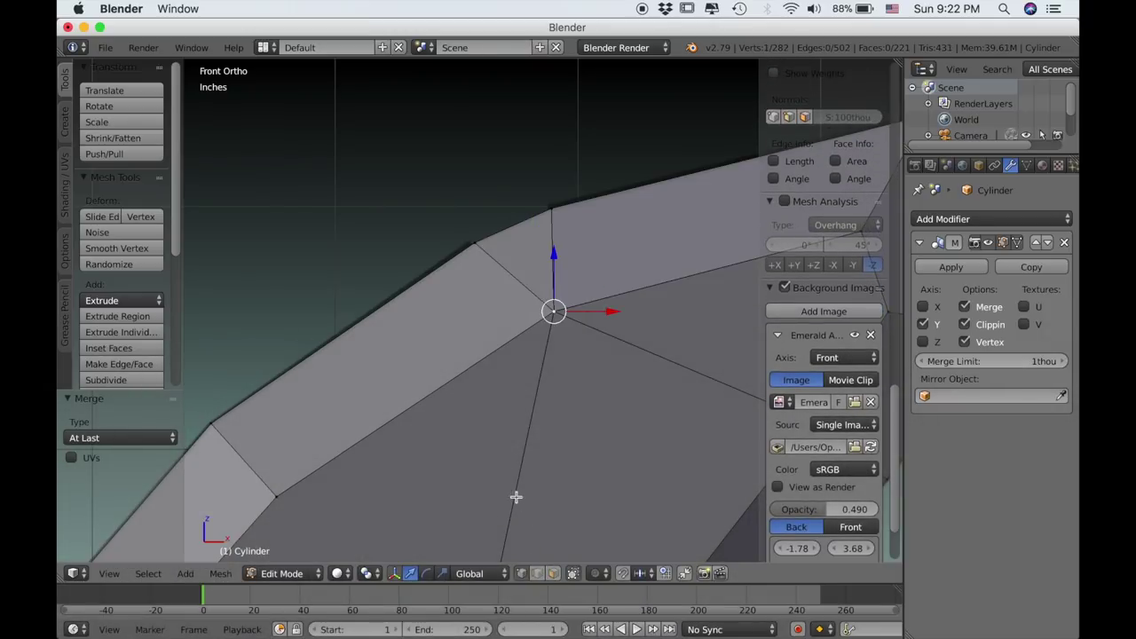
Vertex-bevel the outer corner at the lower cutting-edge notch with offset 0.242.
scroll(520, 502, "down", 2)
middle_click_drag(402, 477, 587, 184, "shift")
scroll(435, 356, "down", 4)
scroll(436, 355, "down", 1)
middle_click_drag(420, 378, 431, 316, "shift")
key("z")
middle_click_drag(411, 410, 452, 266, "shift")
scroll(438, 311, "up", 4)
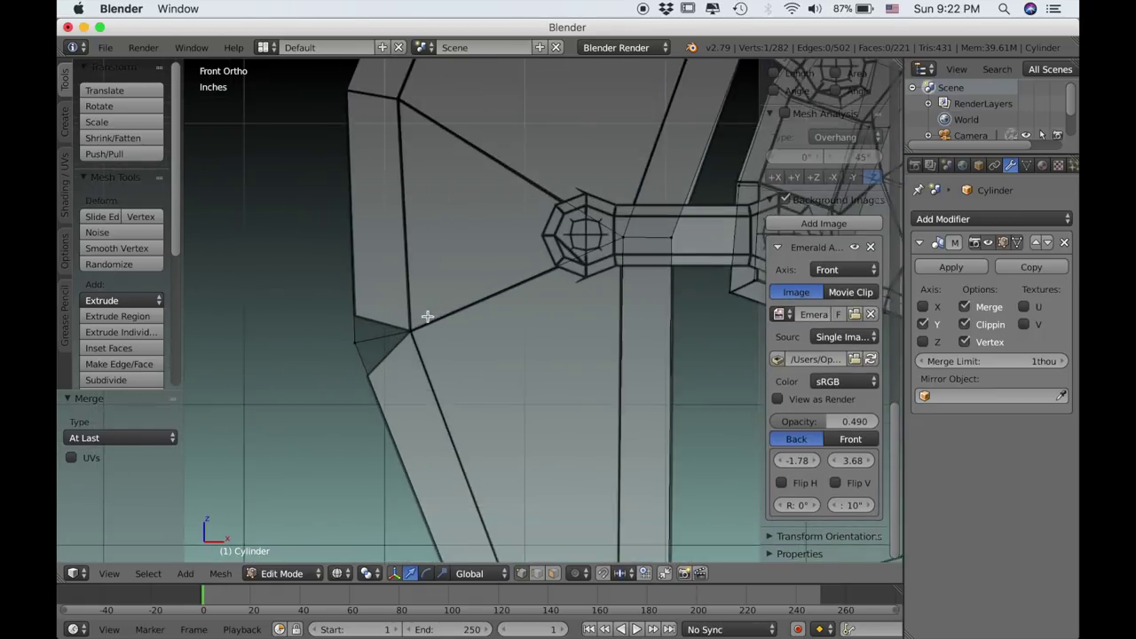
scroll(438, 310, "up", 1)
key("shift+ctrl+b")
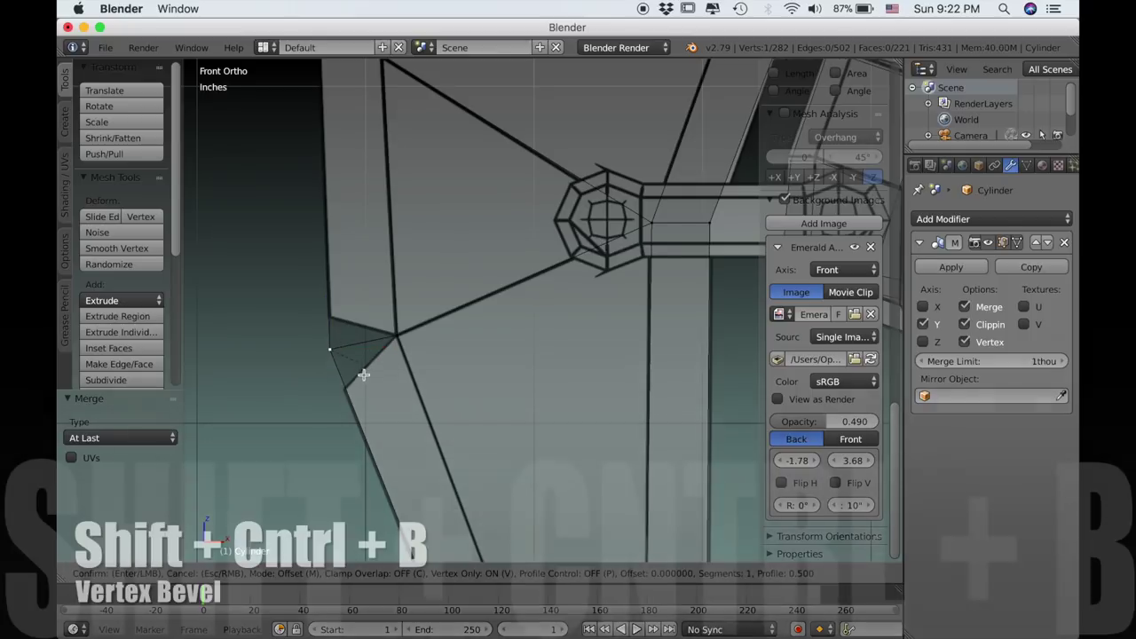
left_click(322, 413)
scroll(338, 404, "up", 2)
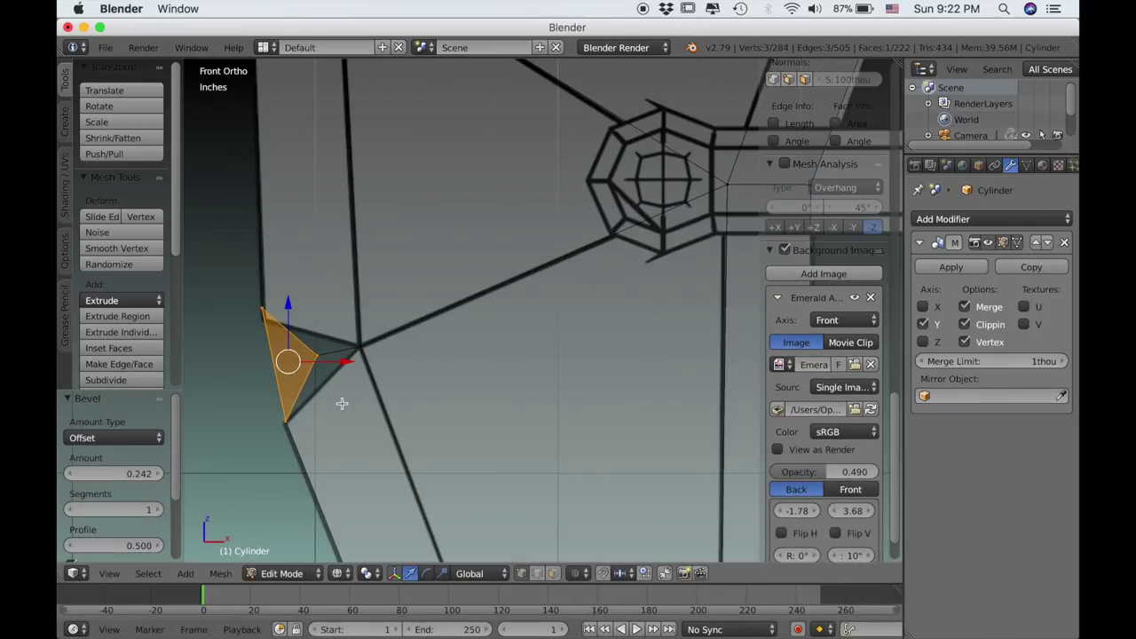
Align the lower-notch bevel with the reference by moving its upper outer vertex 9.87 thou X, -36.2 thou Z.
scroll(337, 399, "left", 2)
key("g")
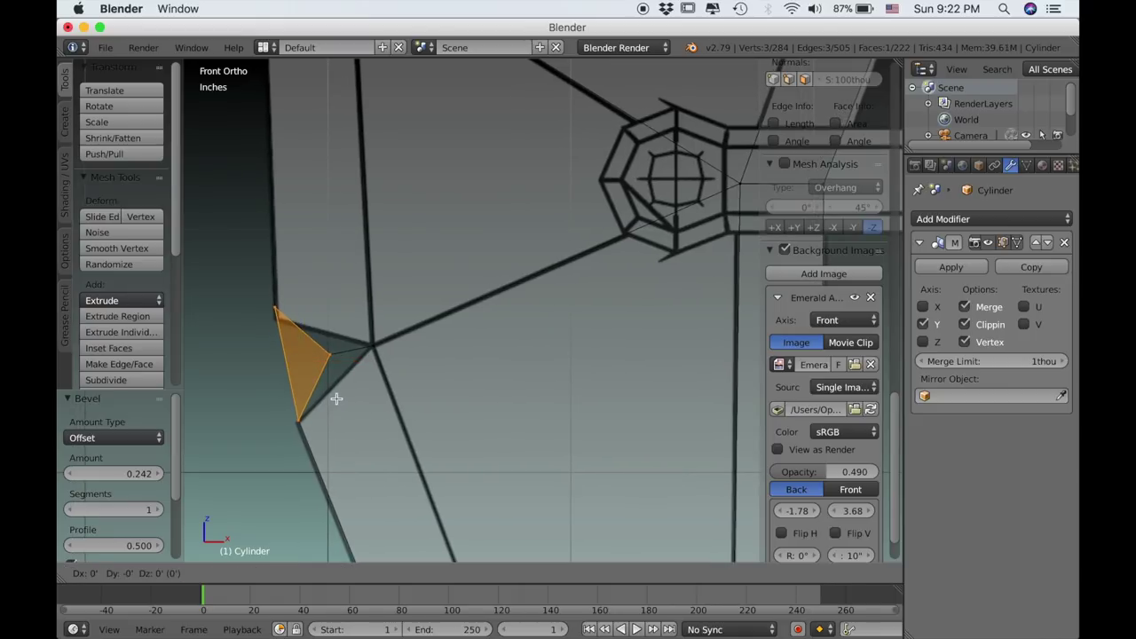
left_click(336, 399)
right_click(304, 327)
key("g")
left_click(327, 349)
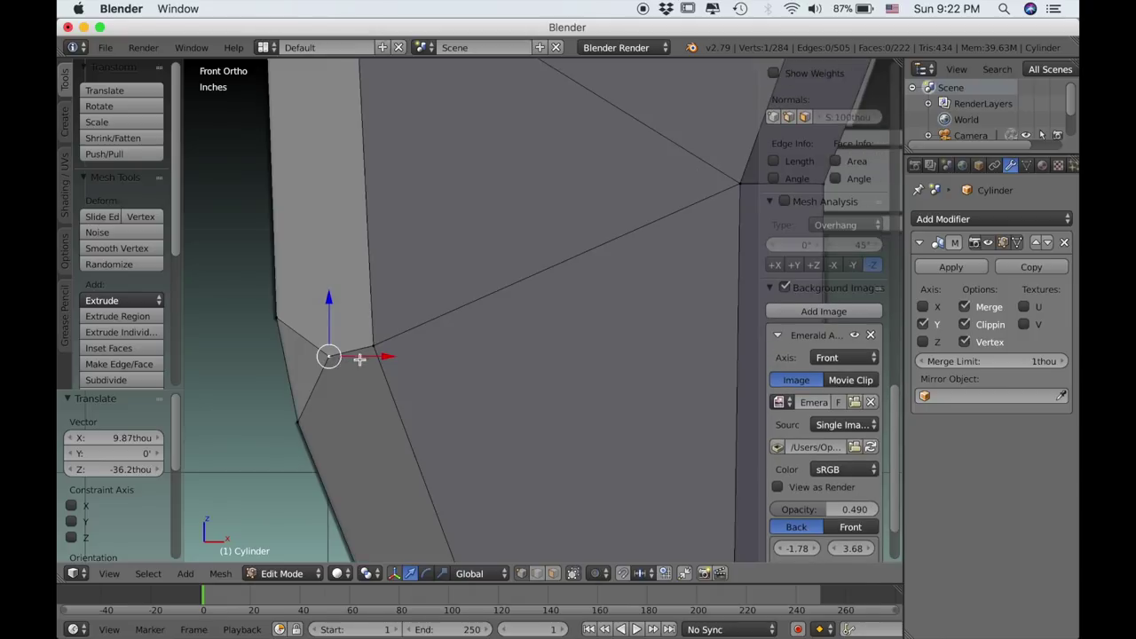
Merge the lower-notch bevel triangle's inner corner into the adjacent inner edge vertex using At Last.
right_click(373, 350, "shift")
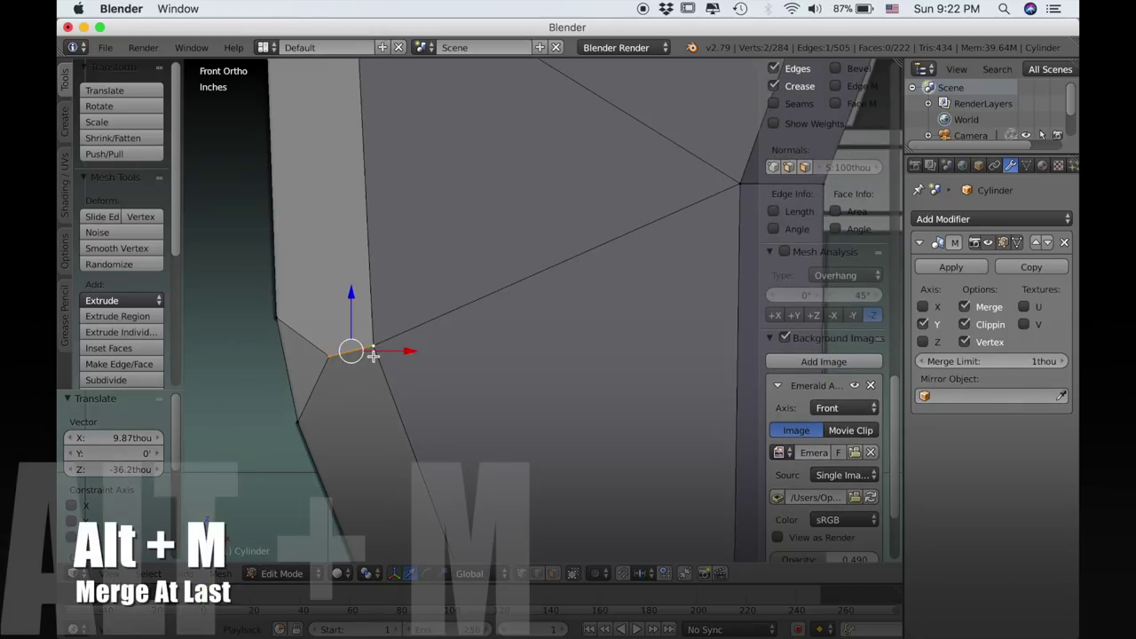
key("alt+m")
left_click(374, 359)
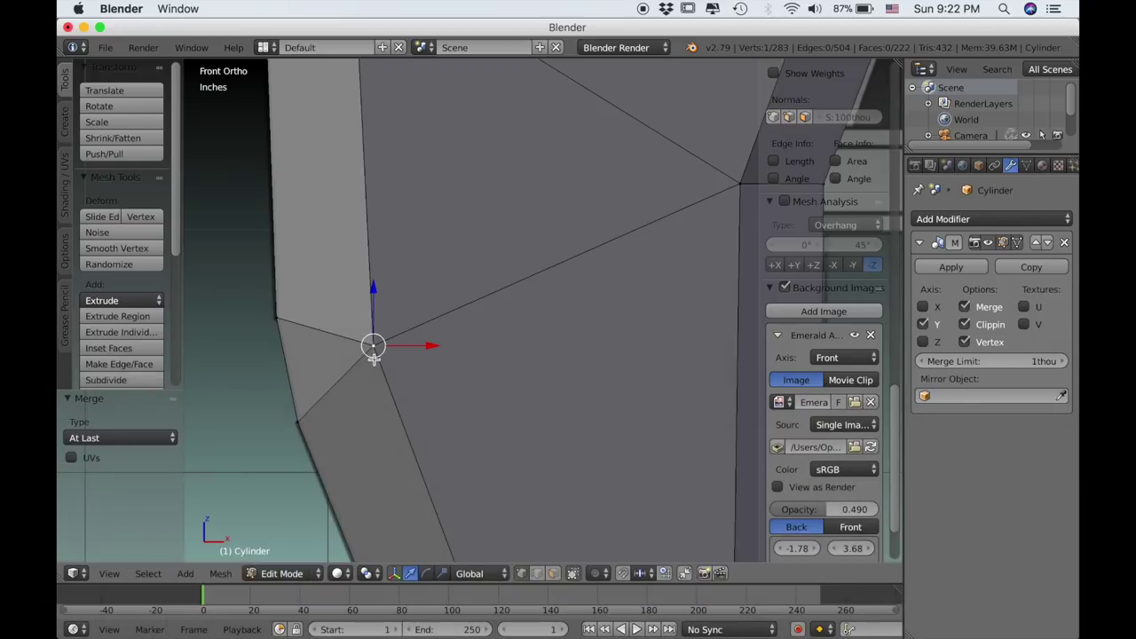
Vertex-bevel the outer corner at the notch near the blade's lower tip with offset 0.192.
scroll(375, 385, "down", 4)
scroll(377, 341, "down", 3, "shift")
scroll(408, 368, "up", 4)
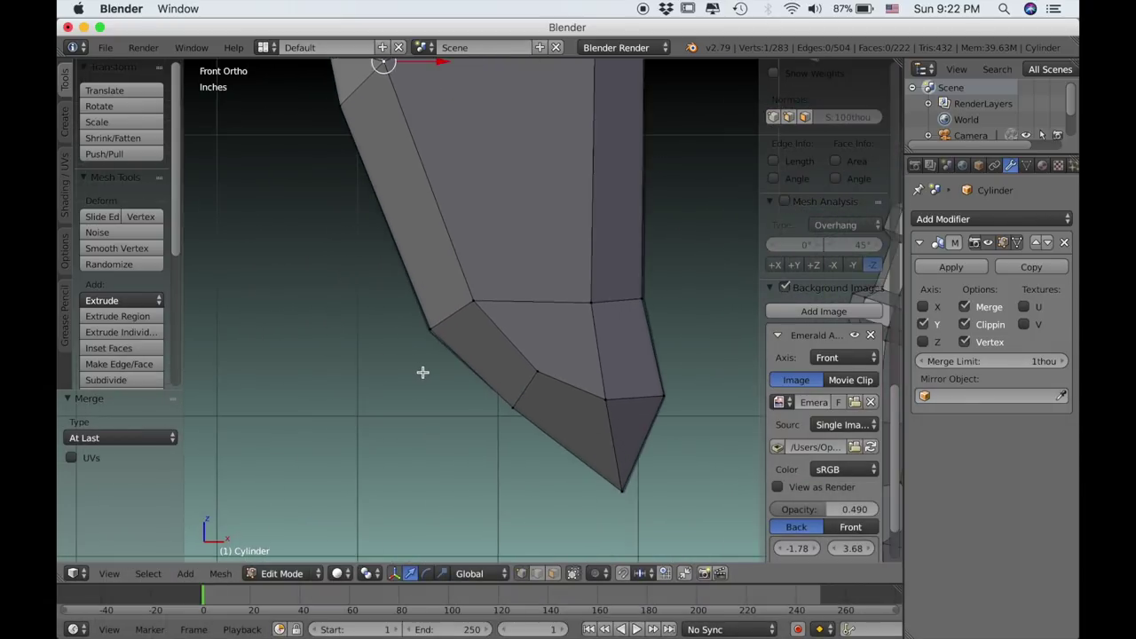
key("z")
scroll(503, 427, "up", 2)
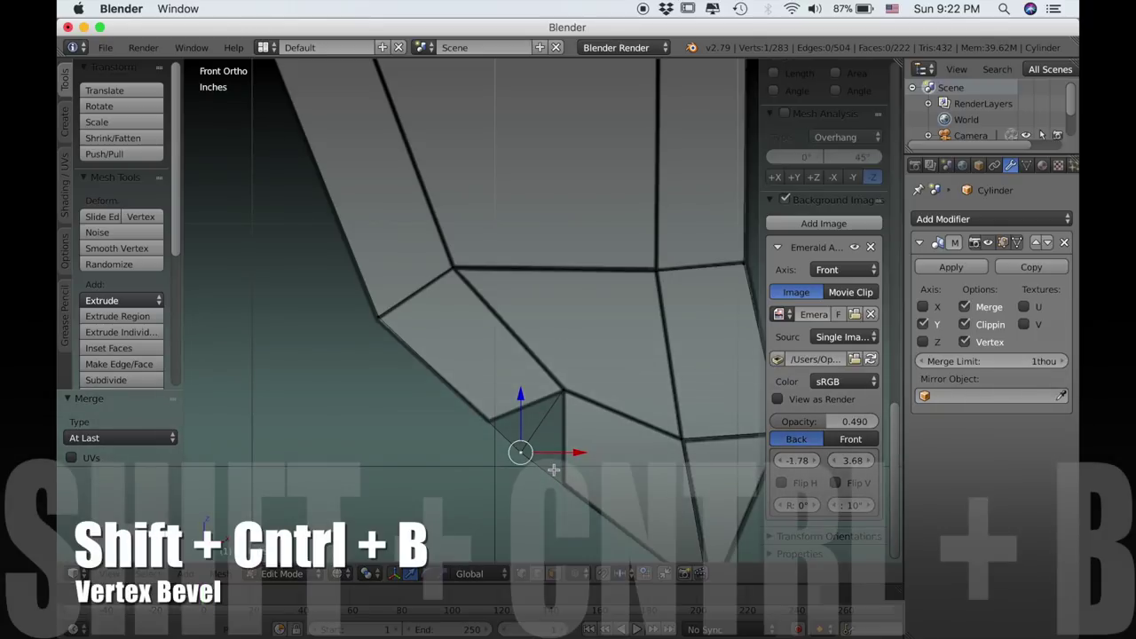
key("ctrl+shift+b")
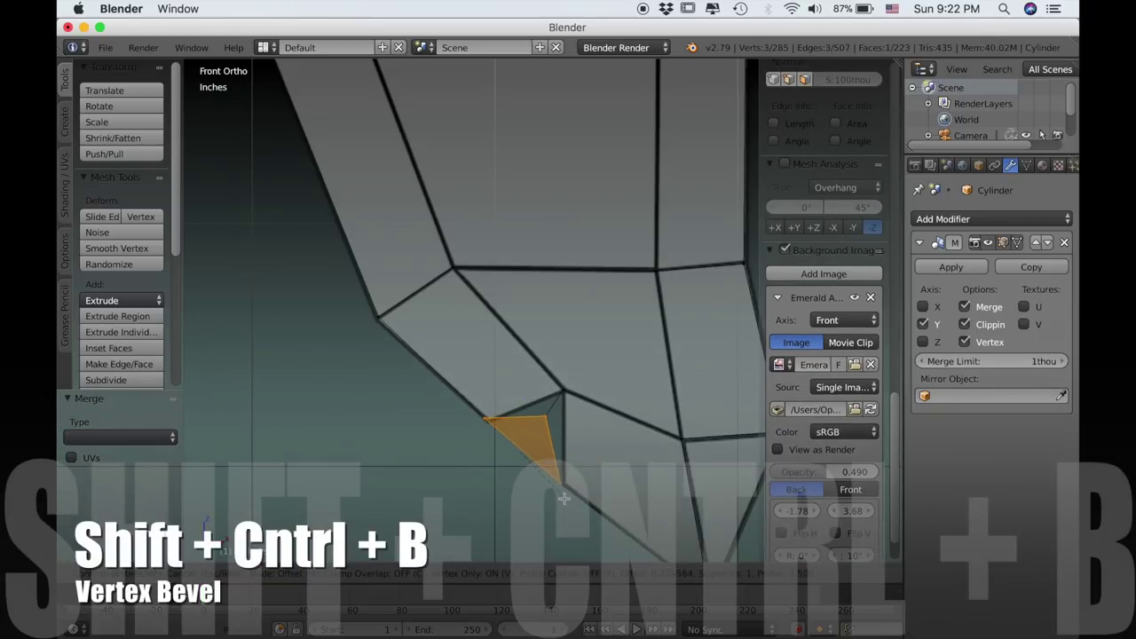
left_click(560, 495)
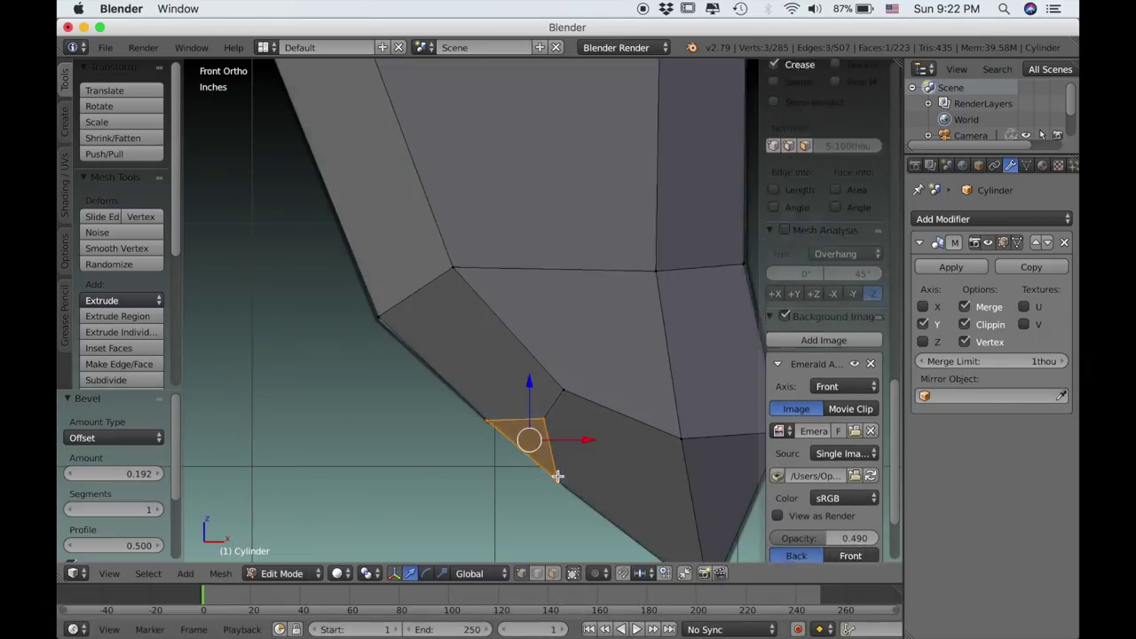
Merge the inner corner of the bevel triangle near the blade's lower tip into the adjacent inner edge vertex using At Last.
right_click(557, 435)
right_click(578, 405, "shift")
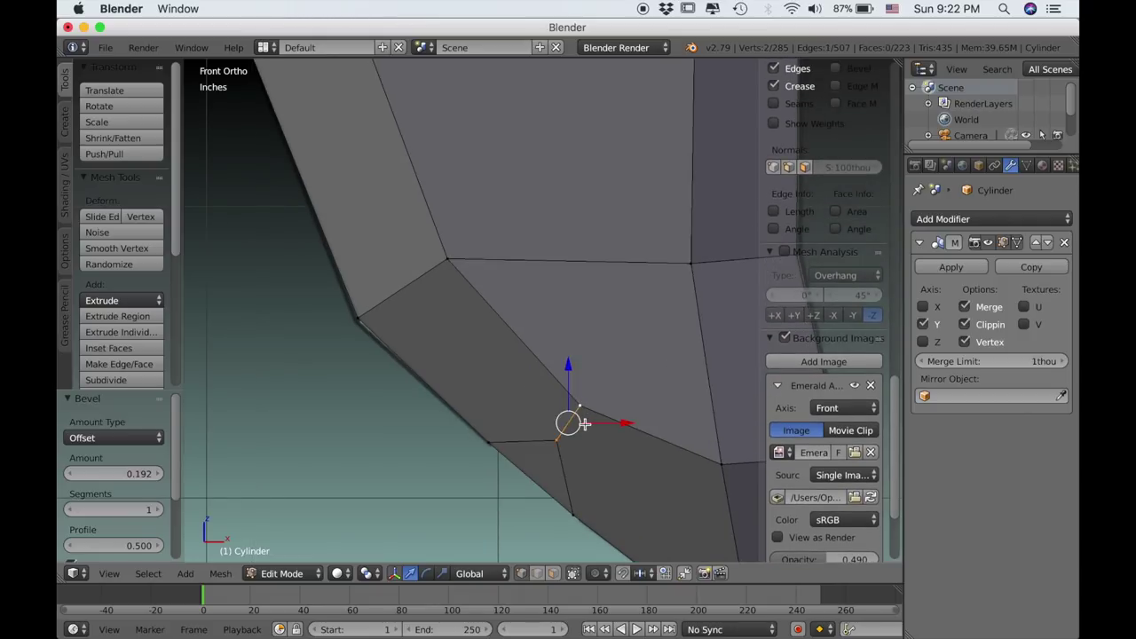
key("alt+m")
left_click(585, 424)
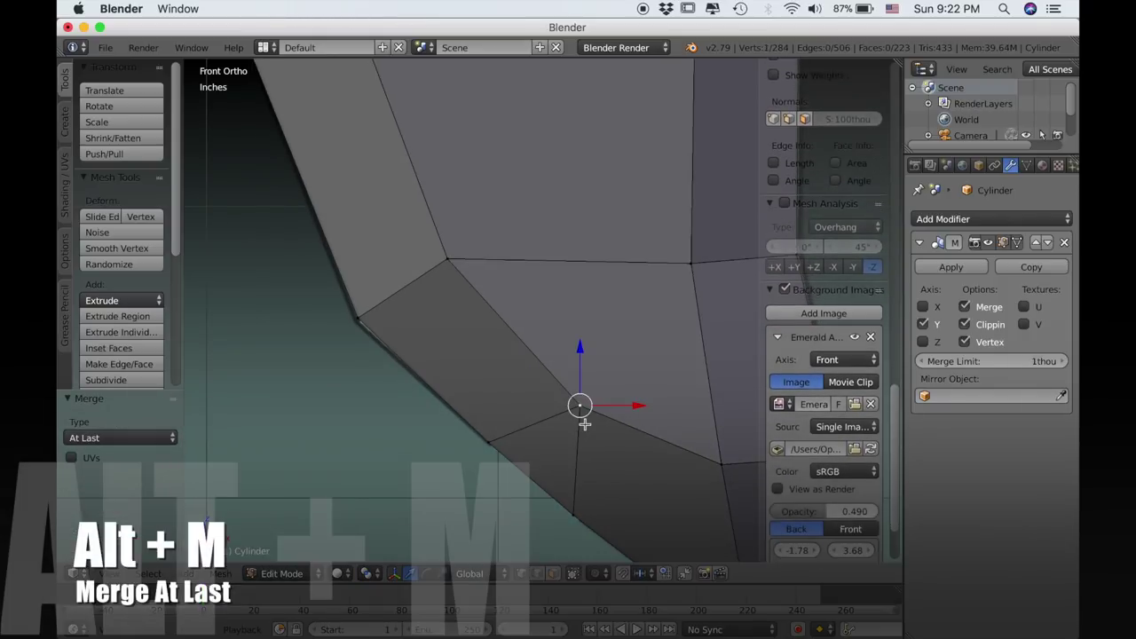
scroll(566, 534, "down", 1)
Delete the three triangular notch faces along the blade's cutting edge, at its upper end, lower section and lower tip.
left_click(554, 573)
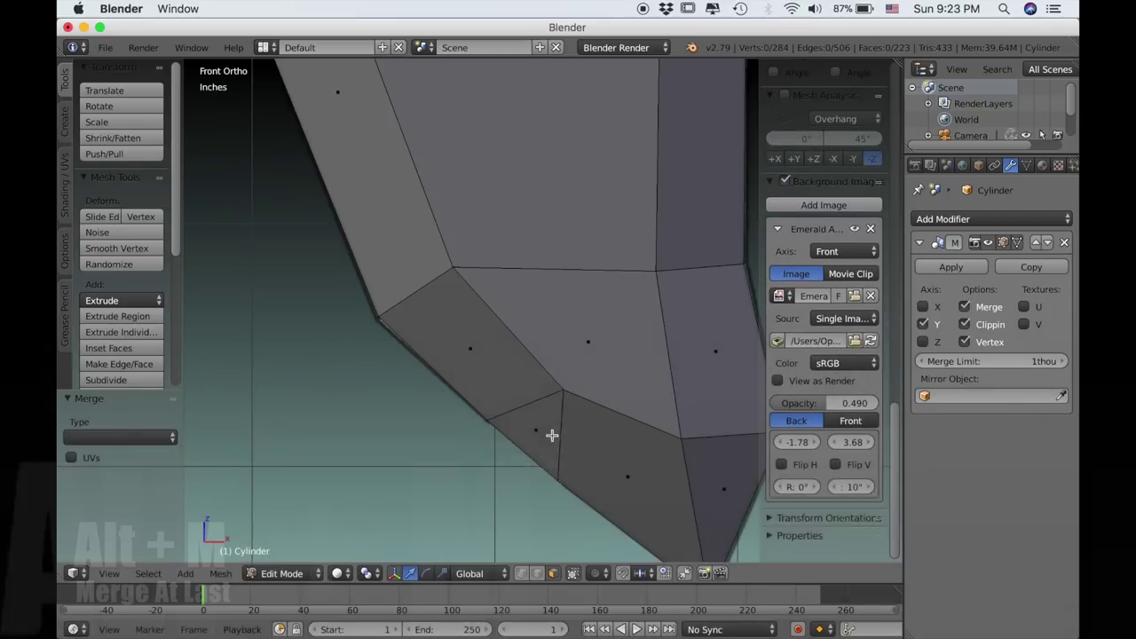
right_click(547, 430)
scroll(470, 276, "down", 2)
scroll(401, 147, "down", 3)
scroll(400, 147, "down", 3)
middle_click_drag(400, 147, 423, 276, "shift")
right_click(442, 346, "shift")
scroll(465, 276, "up", 2)
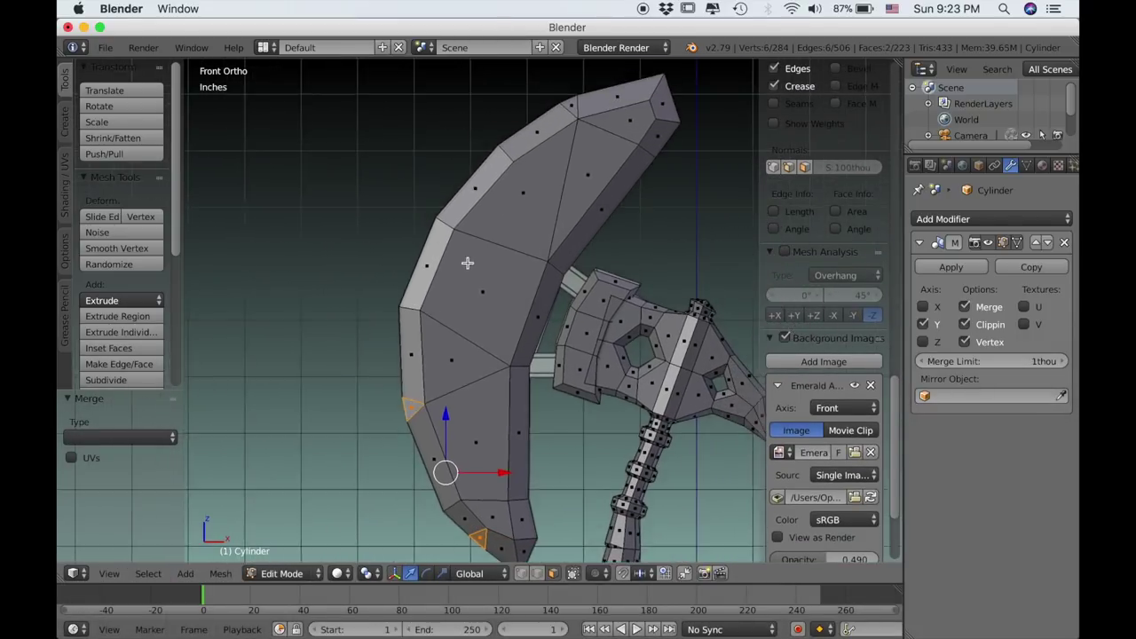
right_click(571, 103, "shift")
key("x")
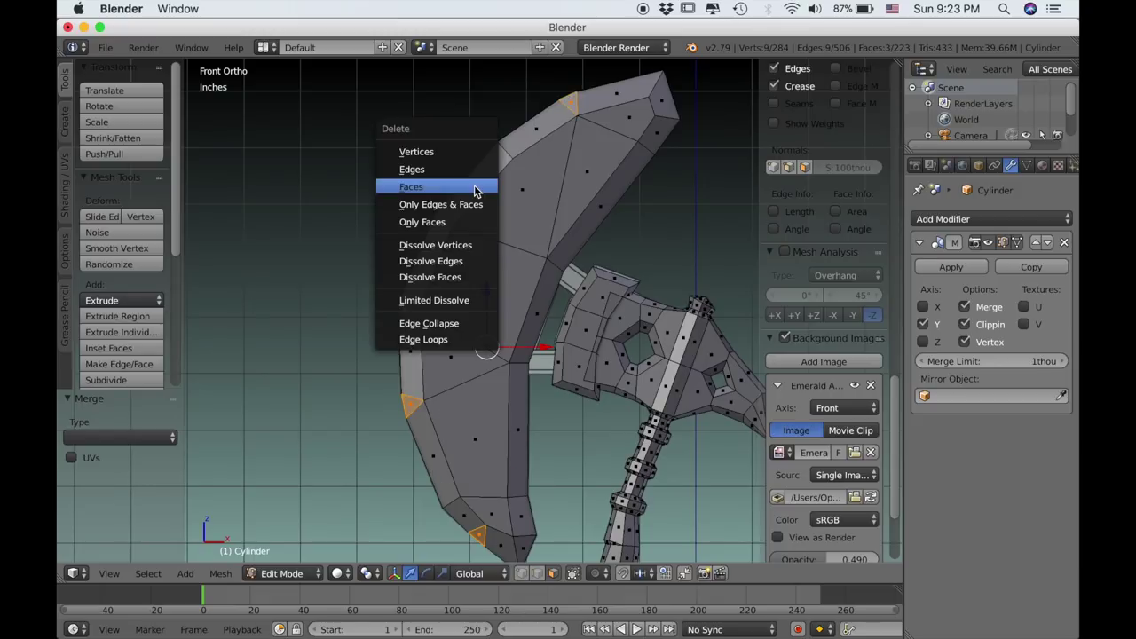
left_click(480, 185)
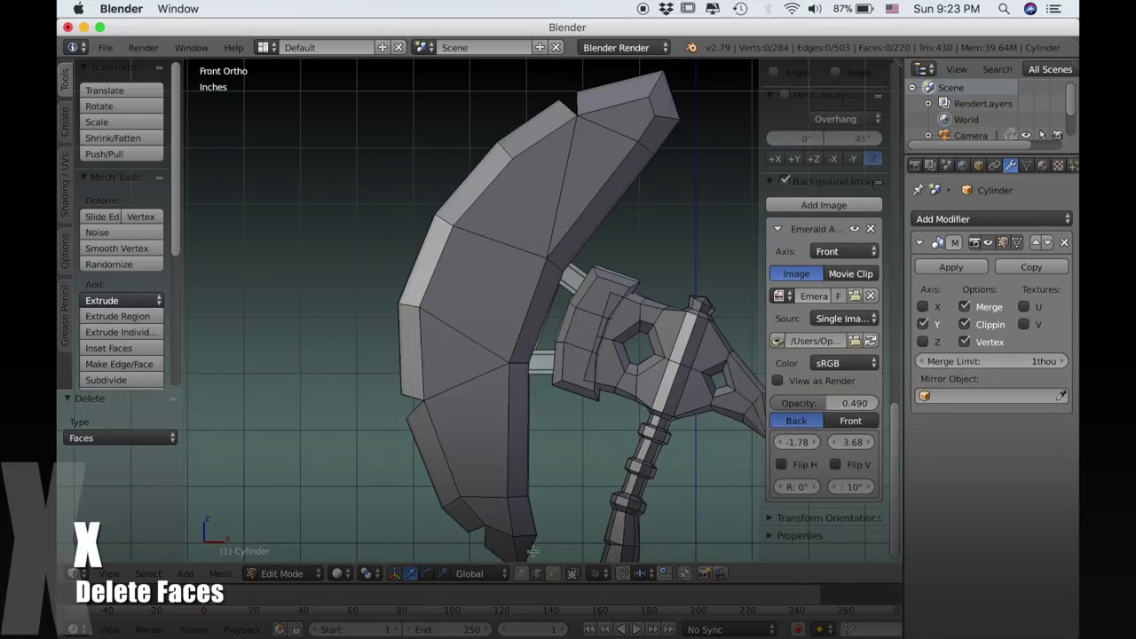
Extrude the open border edges of all three cutting-edge notches along Y to the mirror plane to close the holes.
scroll(542, 329, "up", 4)
middle_click_drag(526, 386, 520, 386)
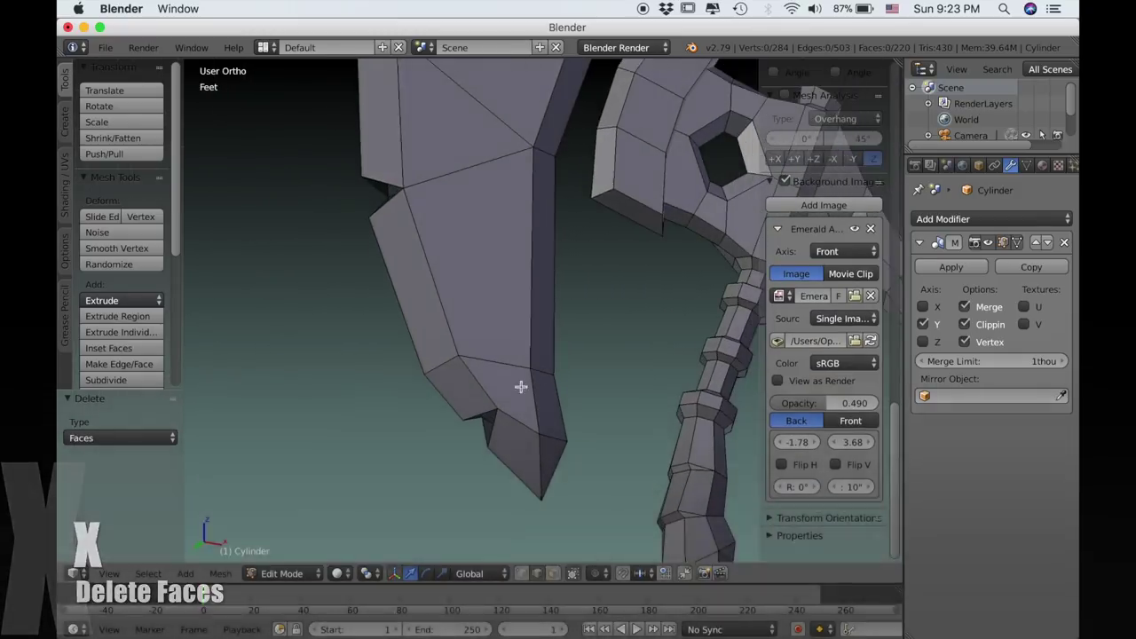
right_click(484, 409)
right_click(398, 203, "shift")
scroll(456, 255, "down", 2)
middle_click_drag(462, 219, 416, 500, "shift")
scroll(477, 386, "up", 2)
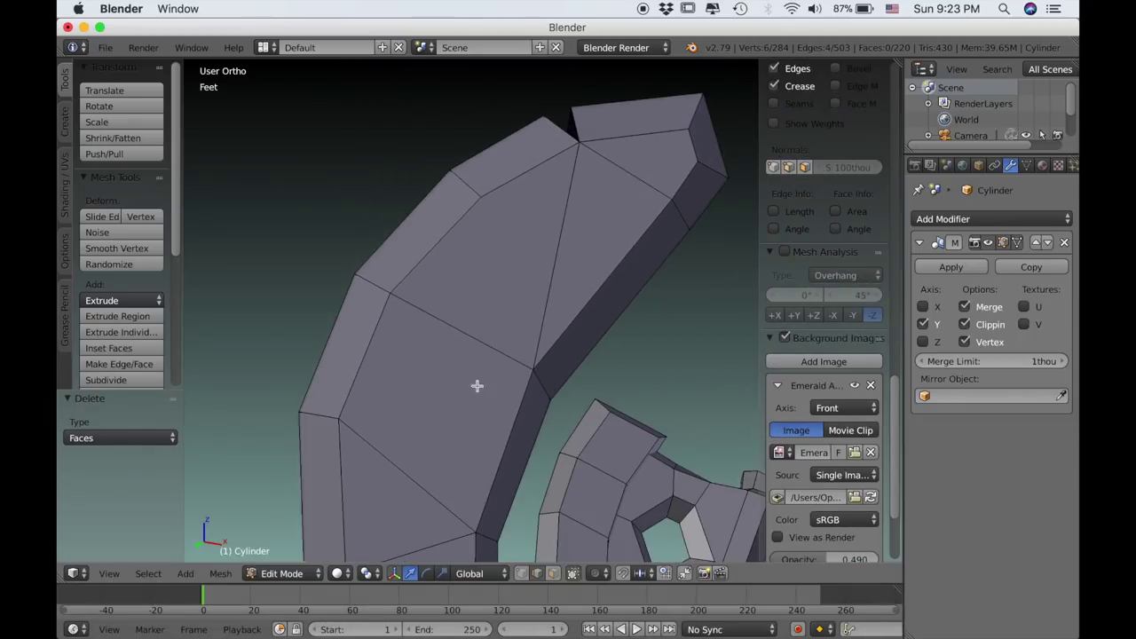
right_click(578, 128, "alt+shift")
scroll(507, 292, "down", 3)
middle_click_drag(443, 359, 596, 279)
scroll(593, 277, "up", 5)
middle_click_drag(473, 493, 552, 273, "shift")
key("e")
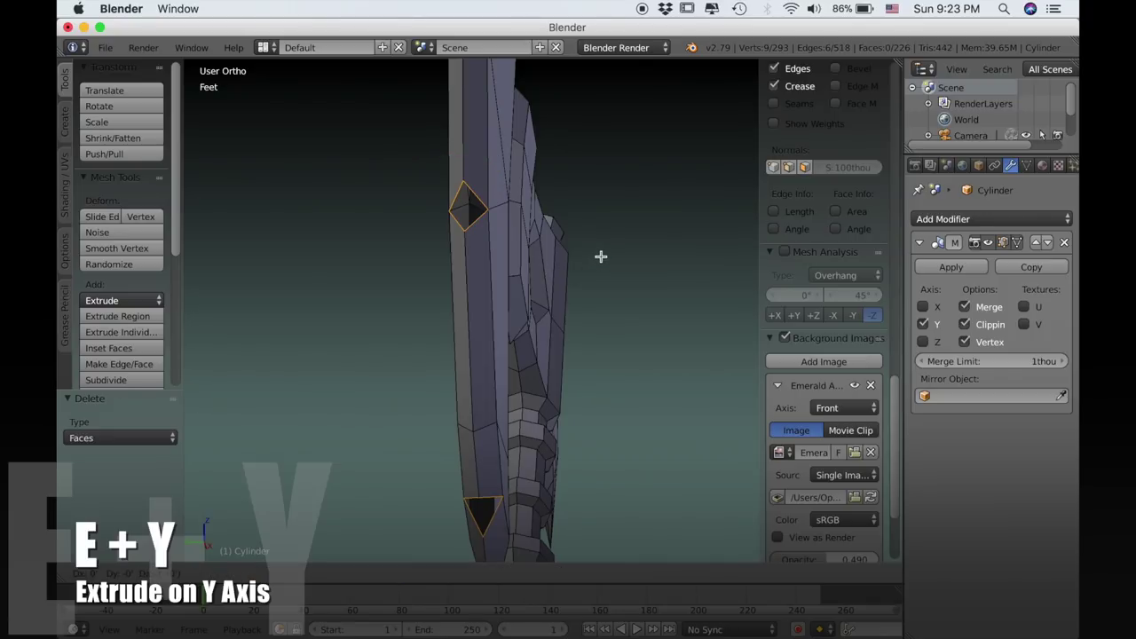
key("y")
left_click(522, 263)
middle_click_drag(520, 260, 502, 359)
key("a")
Select the three middle side faces of the axe head's blade-side plate and move them slightly along Y.
scroll(520, 328, "up", 4)
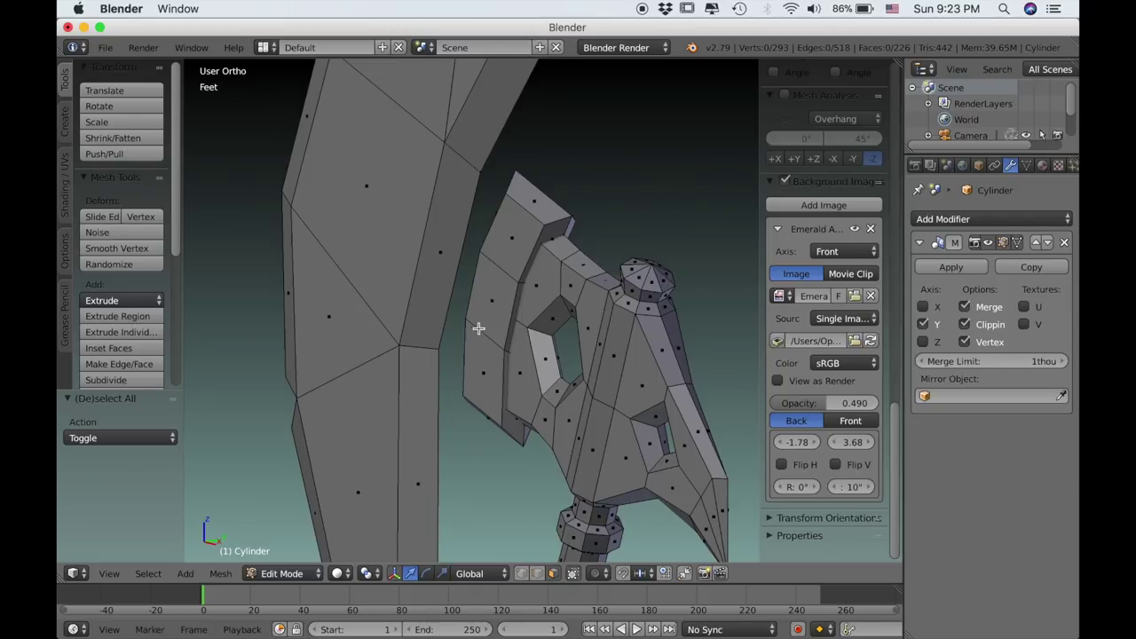
right_click(478, 339)
right_click(492, 309)
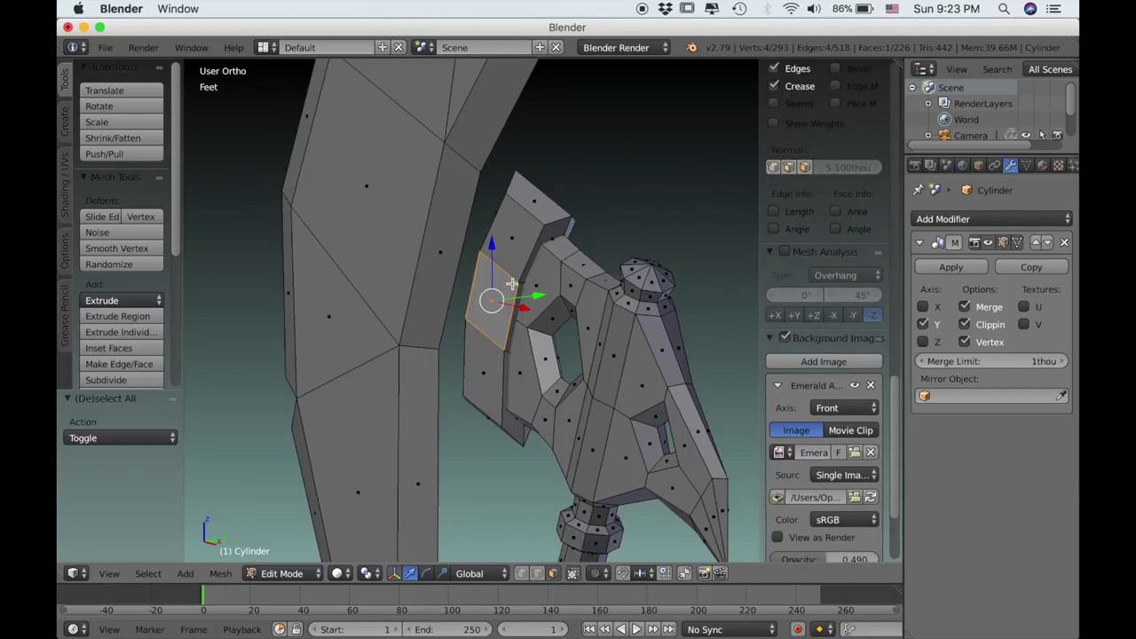
scroll(541, 299, "up", 2)
middle_click_drag(540, 299, 540, 310)
right_click(490, 376, "shift")
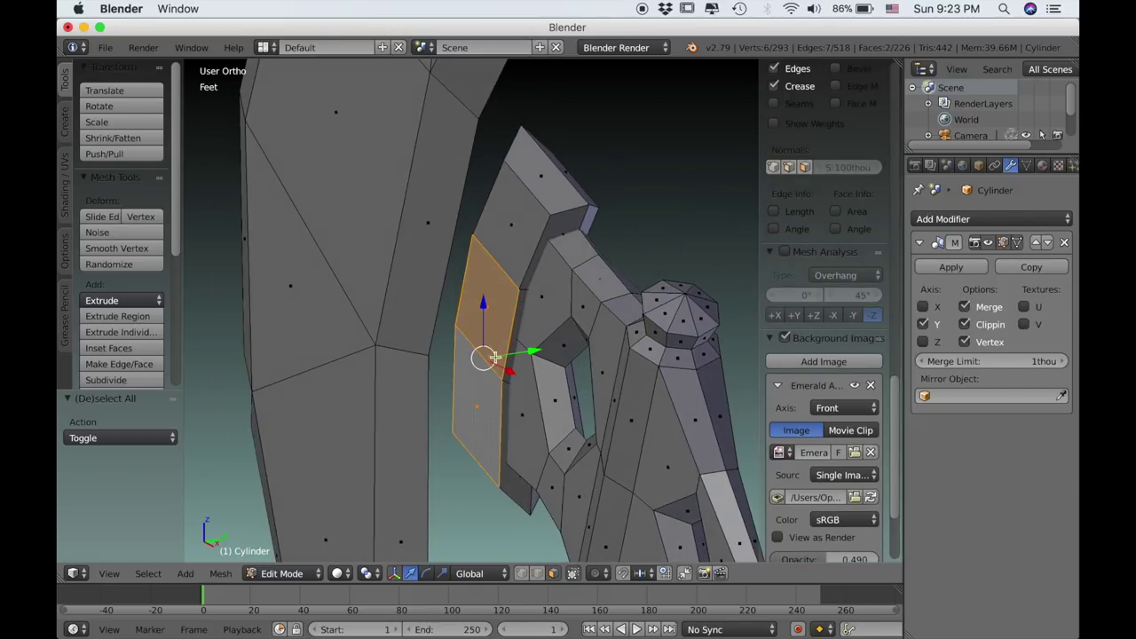
right_click(522, 259, "shift")
left_click_drag(539, 307, 536, 308)
scroll(533, 309, "down", 2)
Examine the whole axe in Object Mode from several angles and in front view.
key("Tab")
middle_click_drag(519, 327, 557, 328)
scroll(557, 328, "down", 6)
middle_click_drag(538, 385, 500, 330)
scroll(535, 395, "up", 3)
key("KP_1")
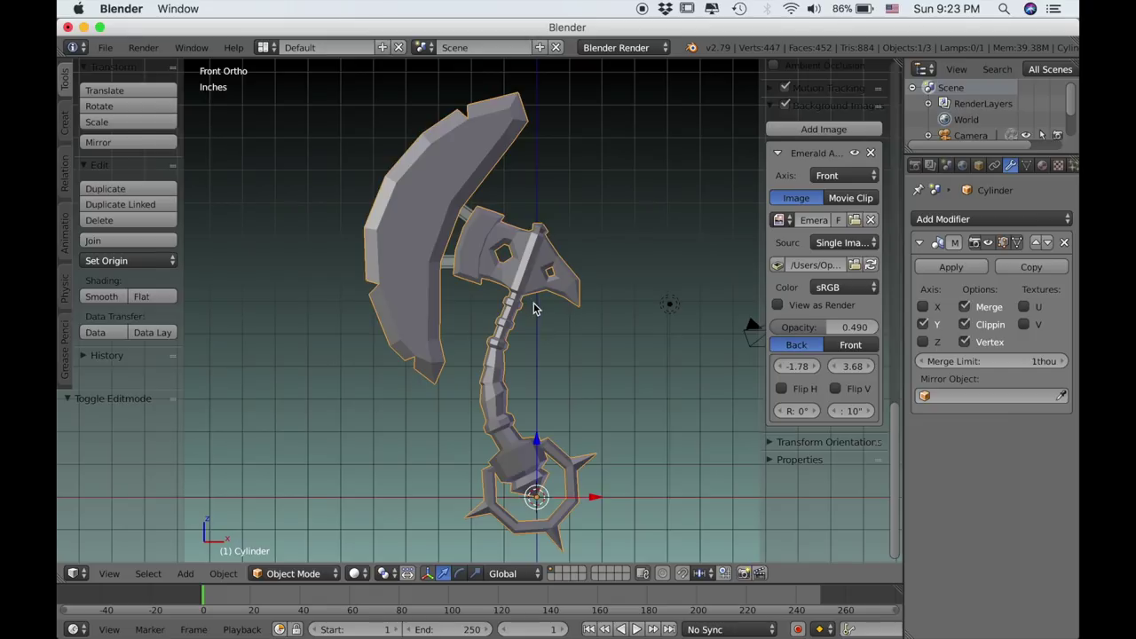
scroll(534, 308, "up", 2)
Add a plane to the axe mesh in Edit Mode and disable clipping on the Mirror modifier.
key("Tab")
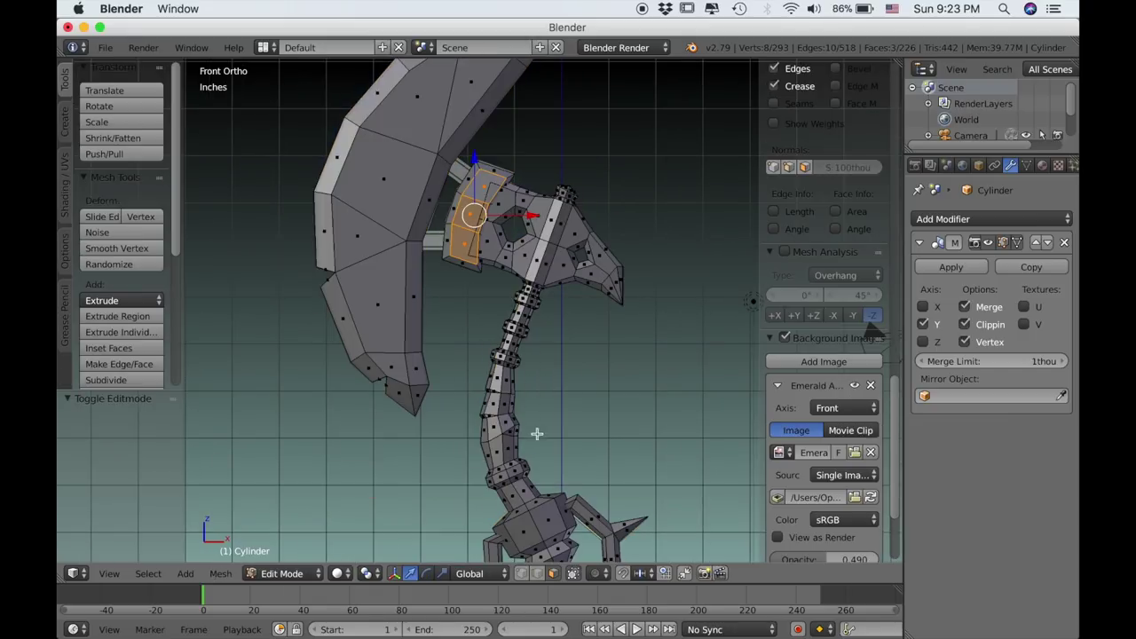
left_click(524, 575)
middle_click_drag(541, 446, 547, 332, "shift")
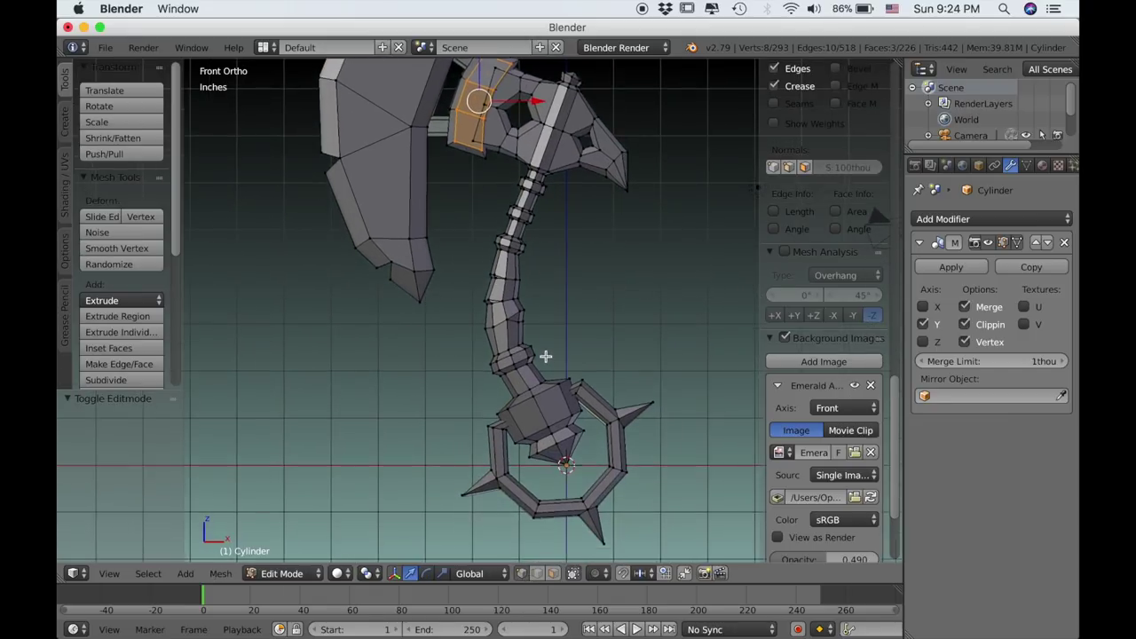
key("a")
scroll(545, 376, "down", 3, "shift")
key("shift+a")
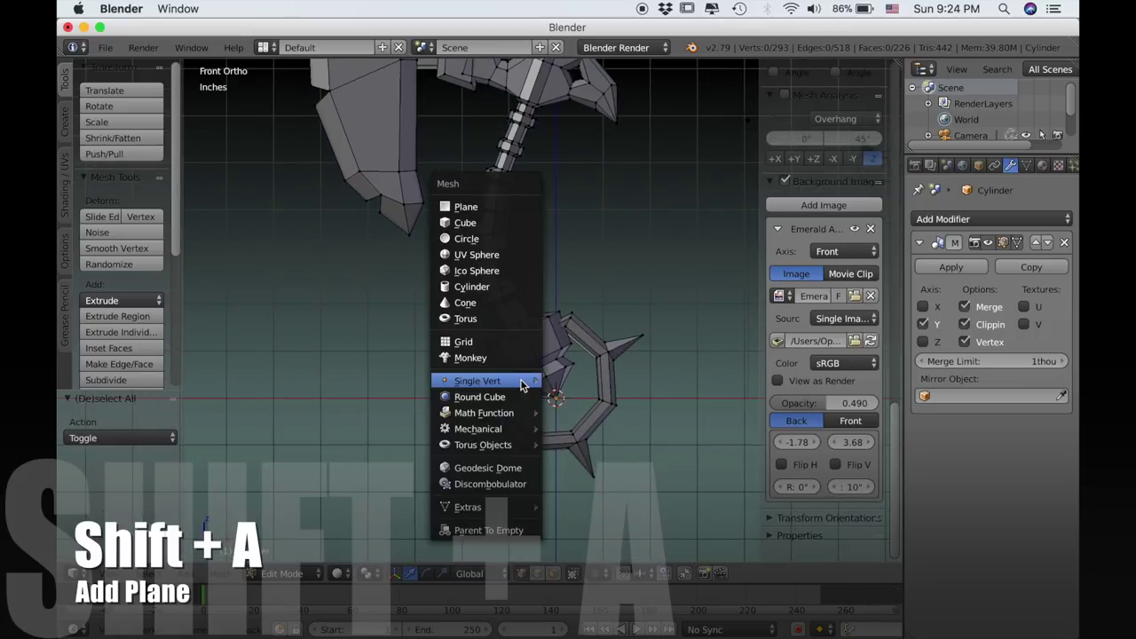
left_click(466, 206)
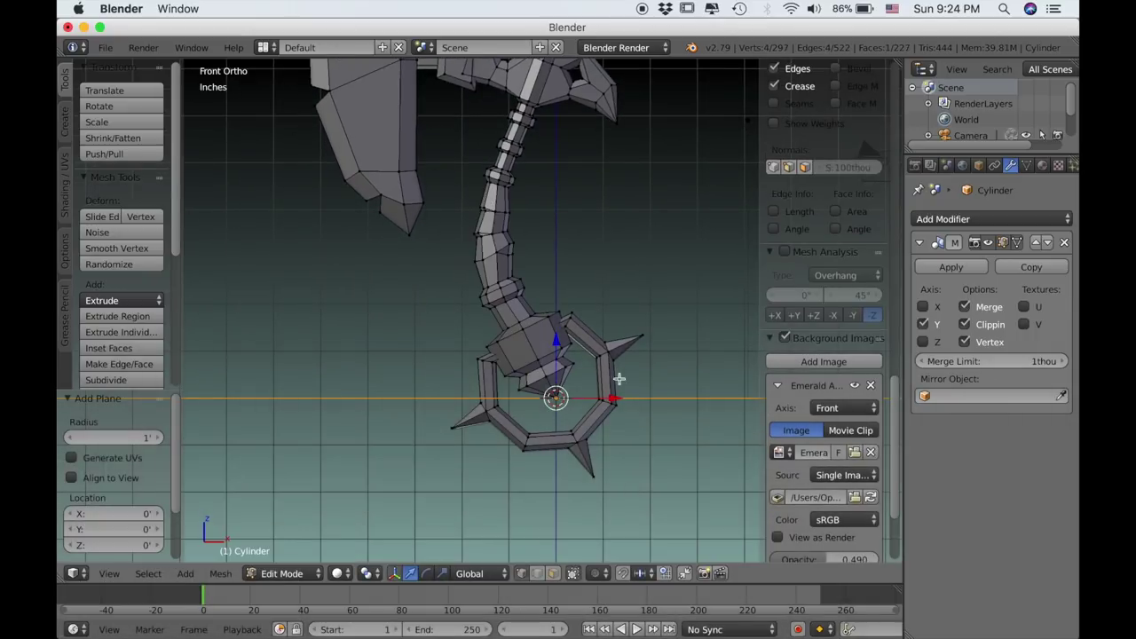
left_click(964, 323)
Rotate the new plane 90° about X and scale it down to about 0.17.
scroll(654, 325, "down", 2)
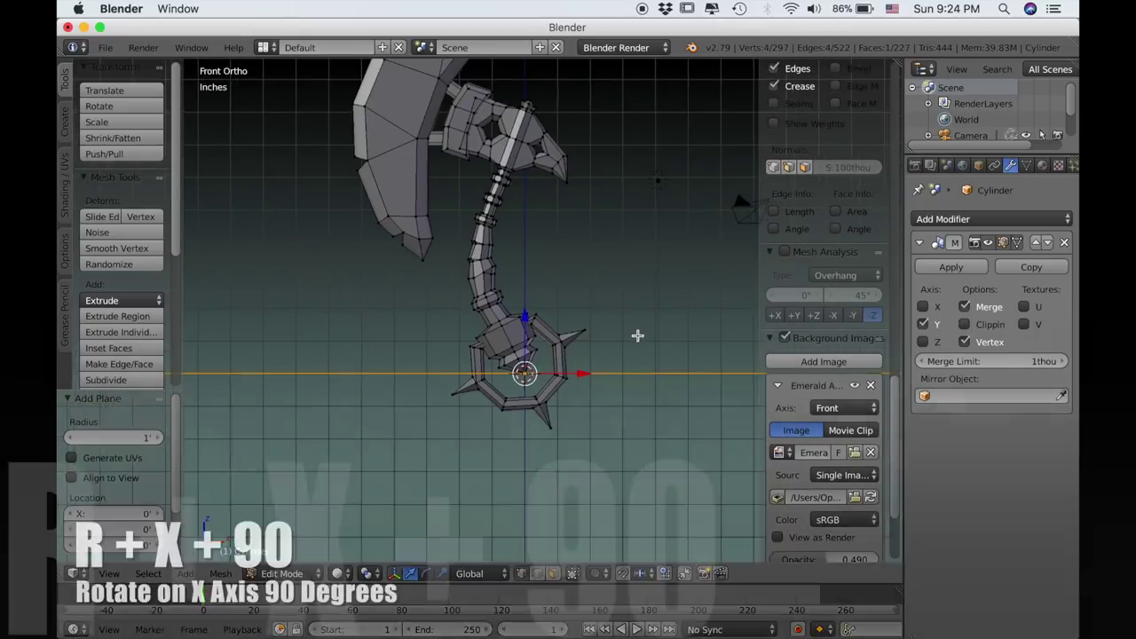
type("rx90")
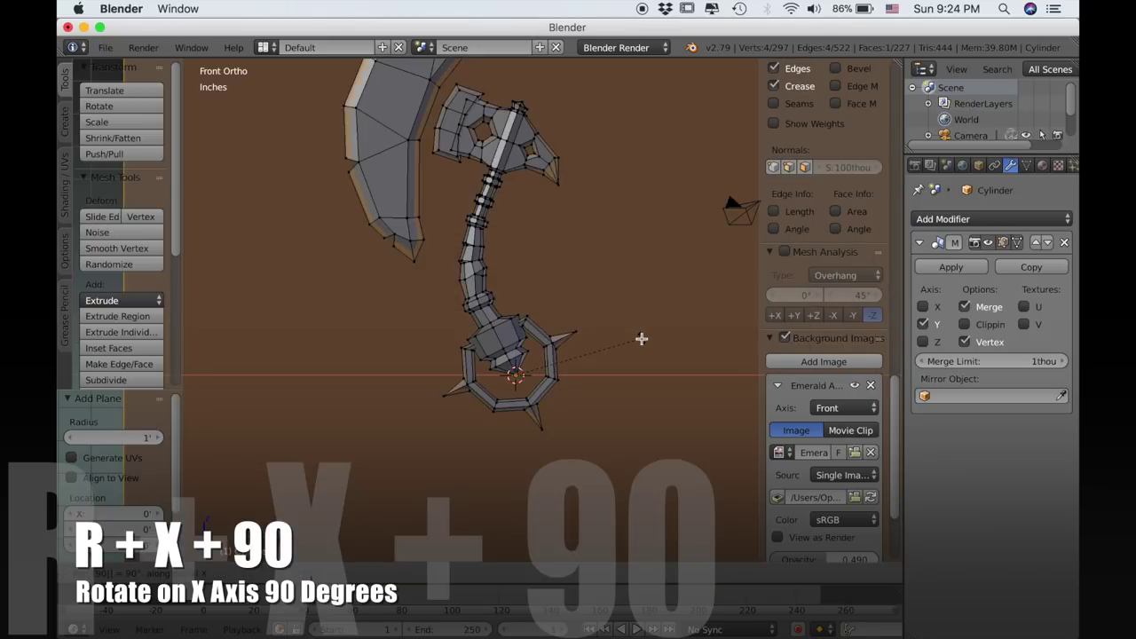
key("Return")
scroll(644, 338, "down", 2)
key("s")
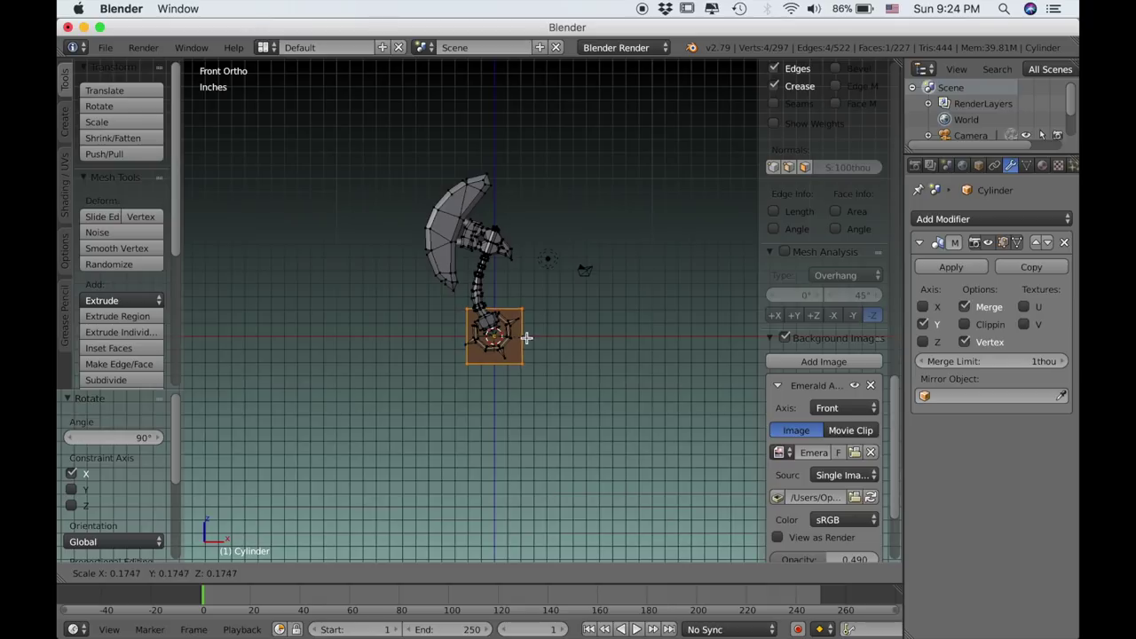
left_click(525, 338)
Move the plane -563 thou along Y, then shift it -7.69" in X and 3.84" in Z, beside the blade.
middle_click_drag(526, 337, 499, 365)
mouse_move(533, 337)
left_mouse_down()
mouse_move(518, 333)
mouse_move(521, 342)
left_mouse_up()
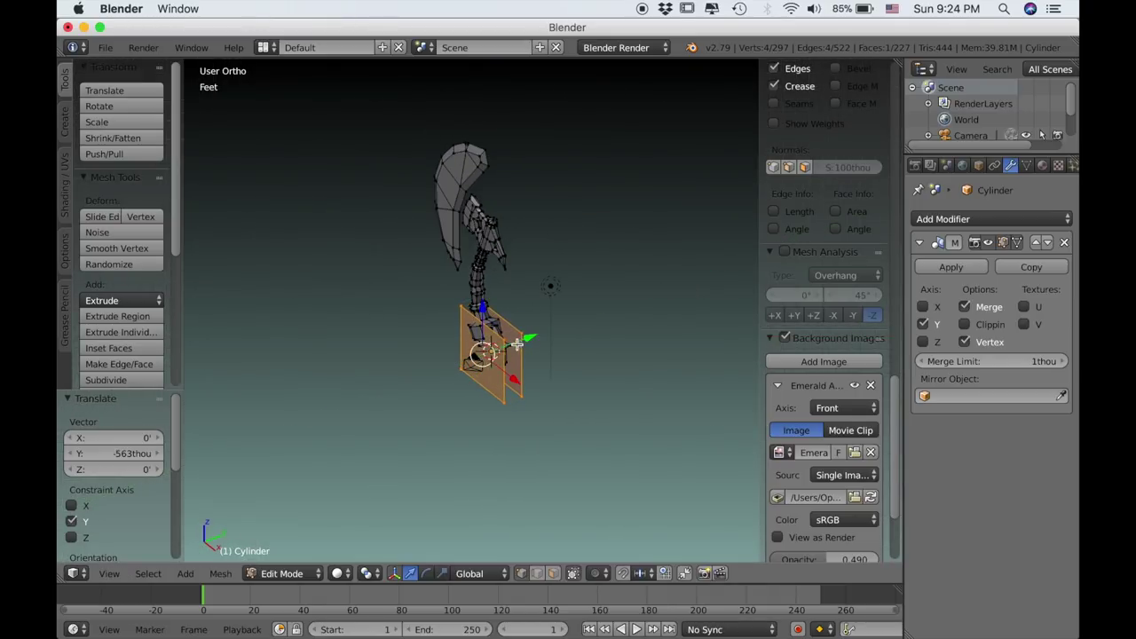
key("KP_1")
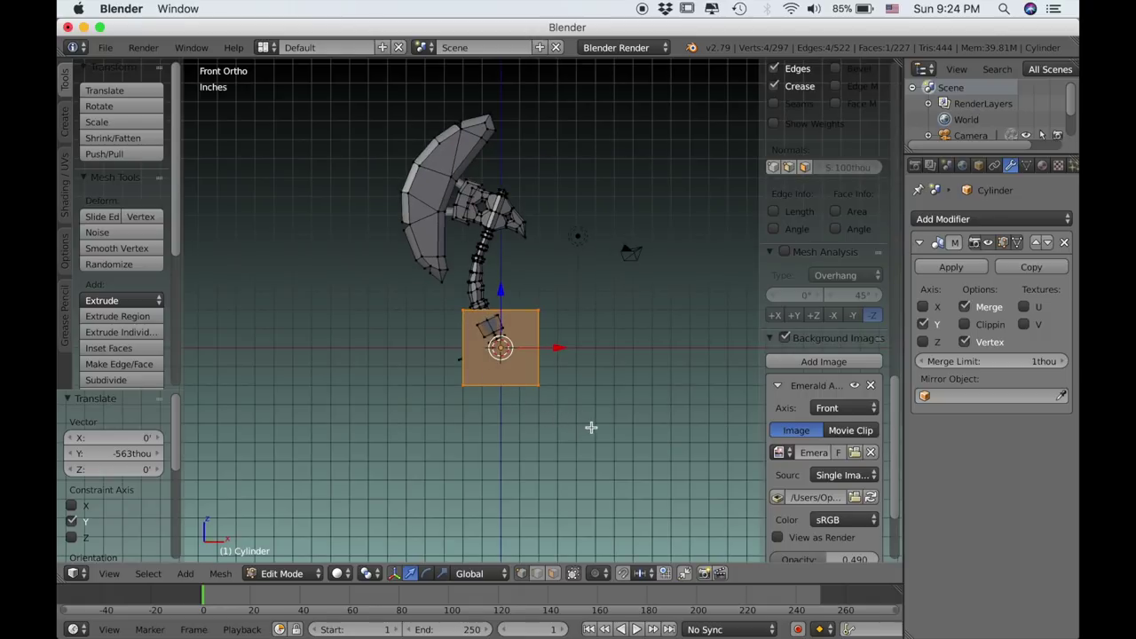
key("g")
left_click(452, 337)
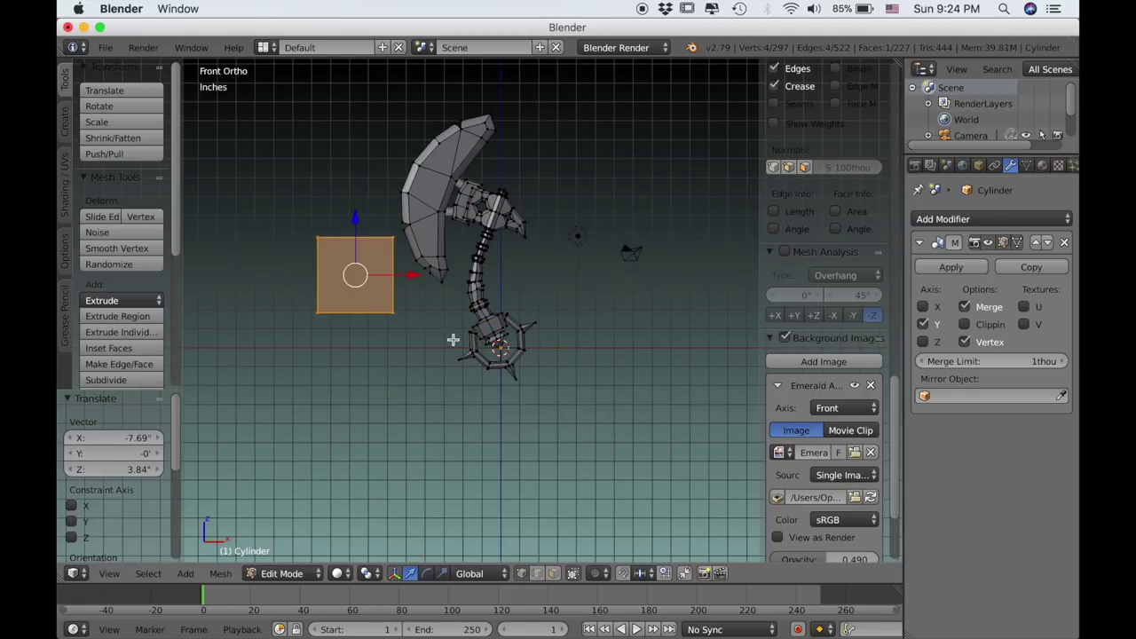
Scale the plane to 0.273 along Z to form a horizontal strip.
scroll(451, 337, "up", 3)
middle_click_drag(452, 329, 614, 396, "shift")
scroll(614, 396, "up", 5)
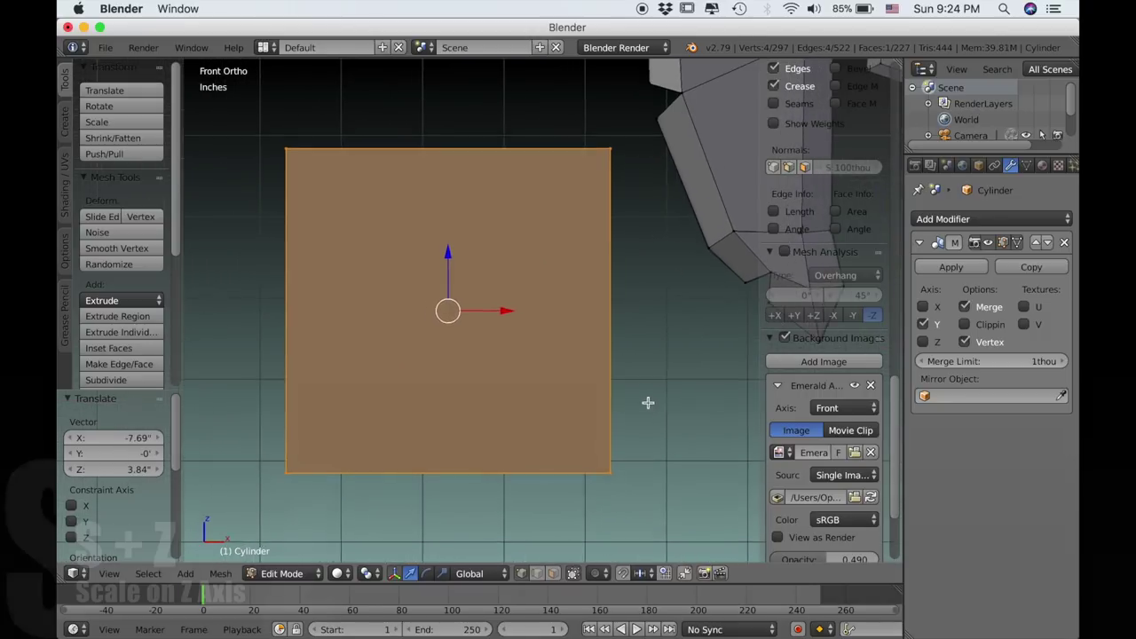
key("s")
key("z")
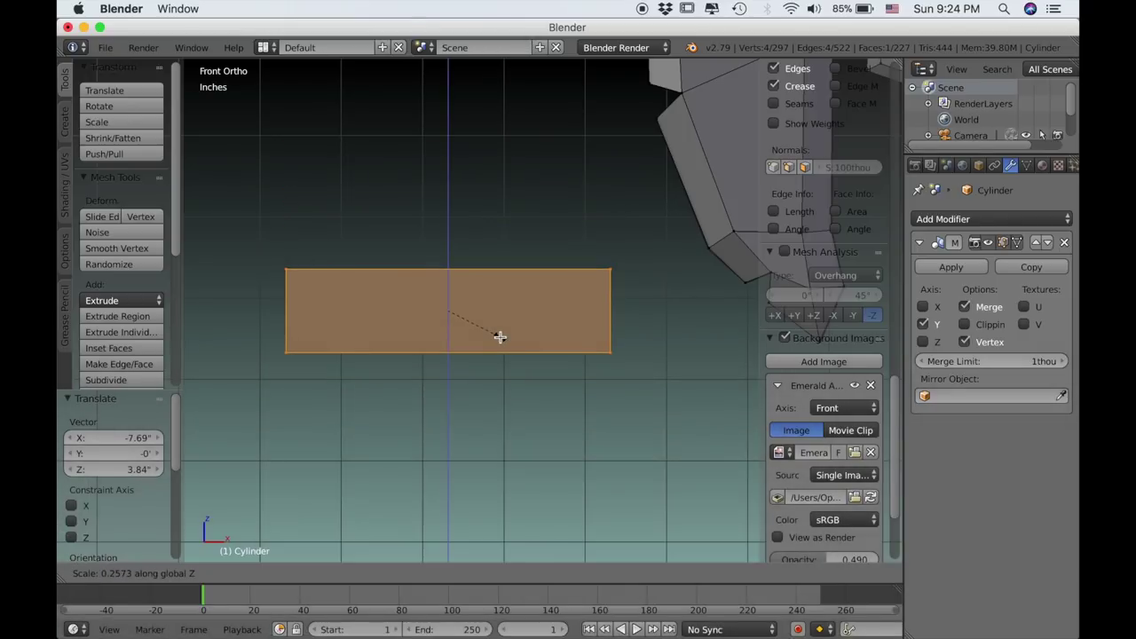
left_click(502, 337)
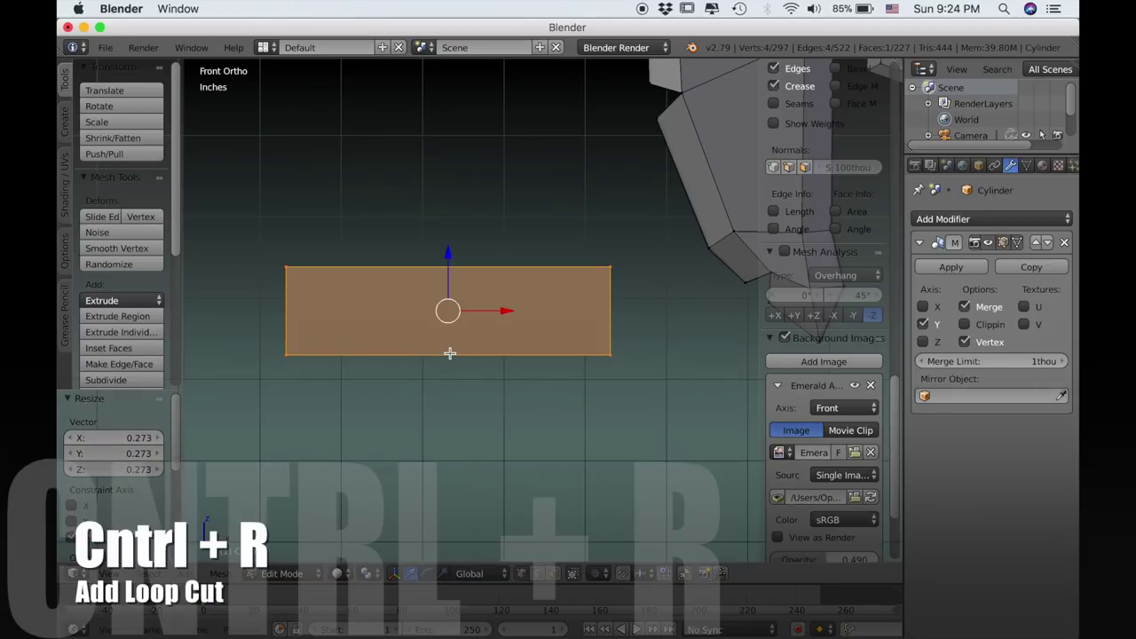
Add two vertical loop cuts across the strip and spread them apart along X by a factor of about 1.32.
key("ctrl+r")
scroll(444, 284, "up", 1)
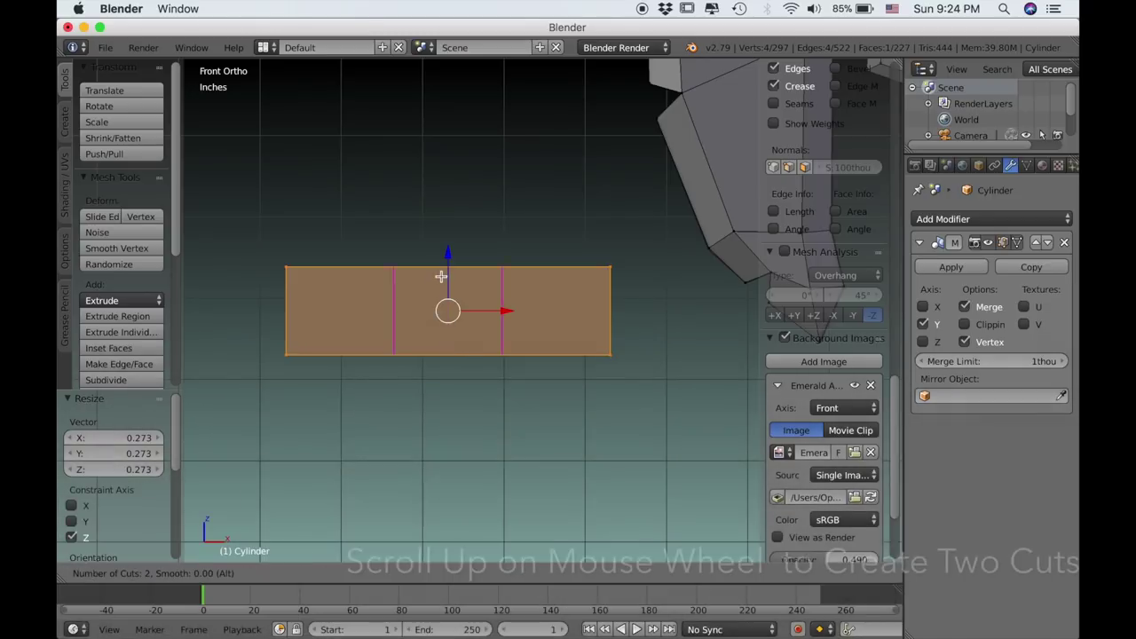
left_click(444, 293)
right_click(444, 293)
key("s")
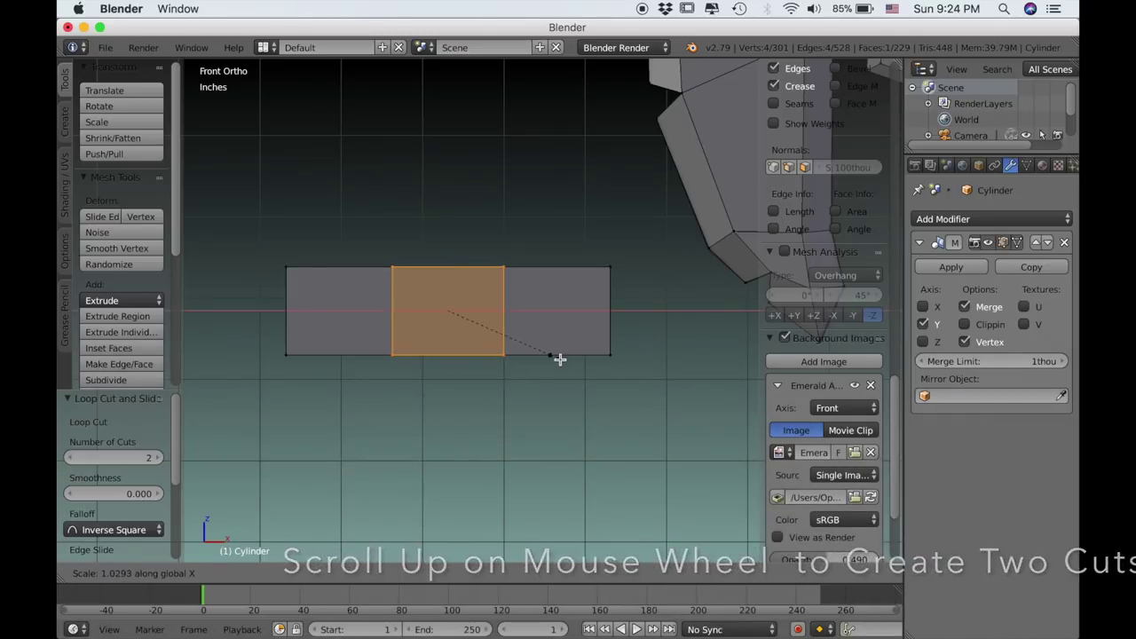
key("x")
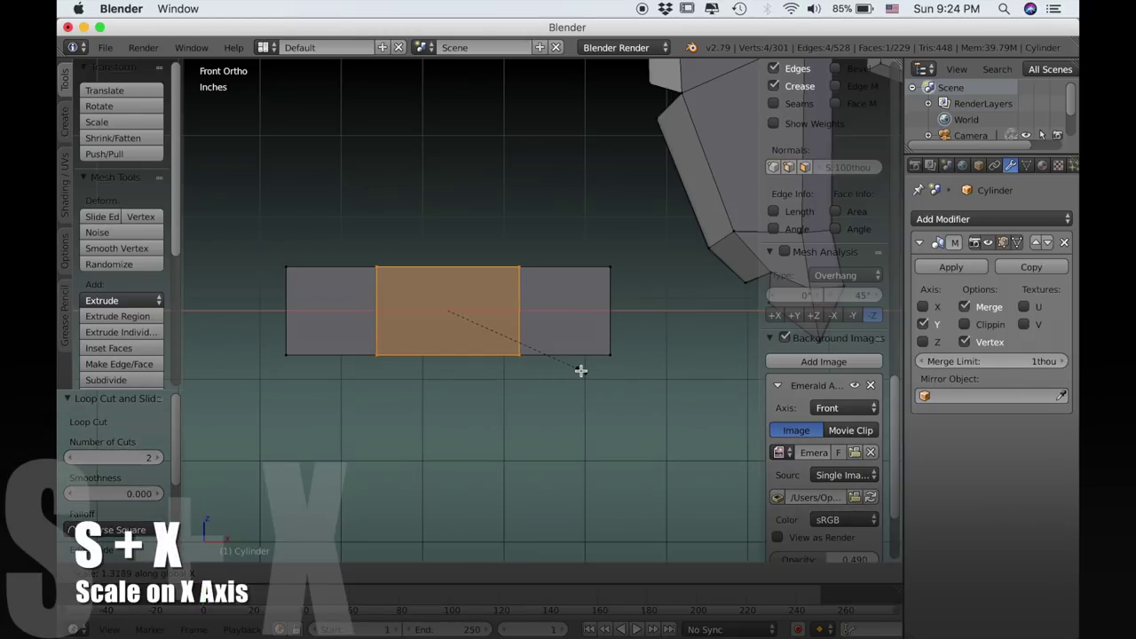
left_click(580, 371)
Add one centred vertical loop cut in each of the strip's two end sections.
key("ctrl+r")
left_click(348, 272)
right_click(492, 301)
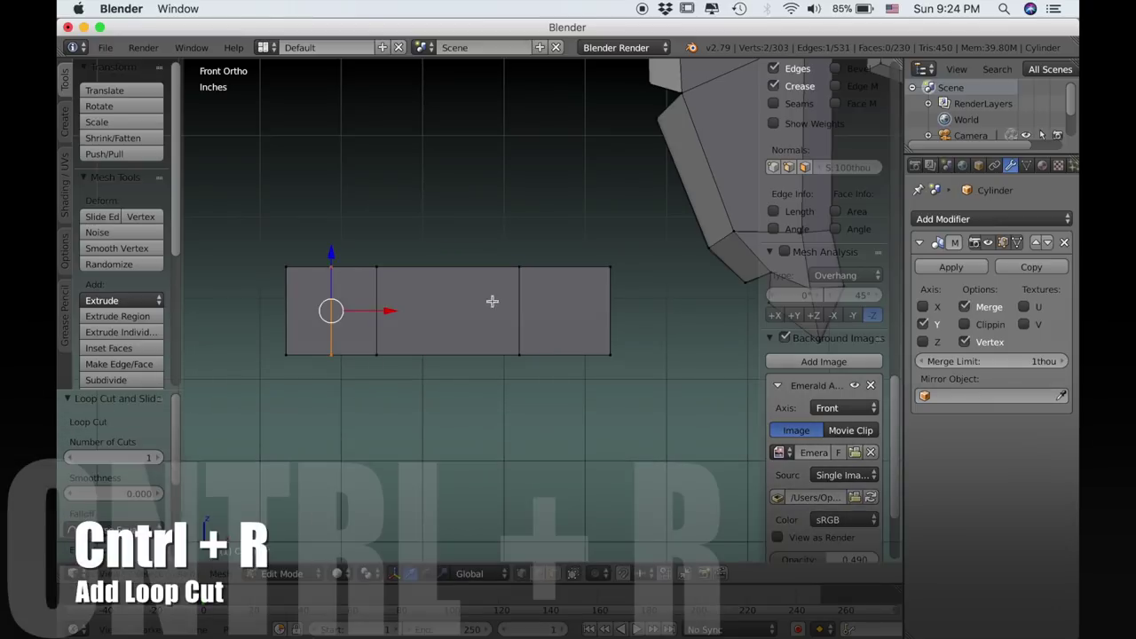
key("ctrl+r")
left_click(559, 286)
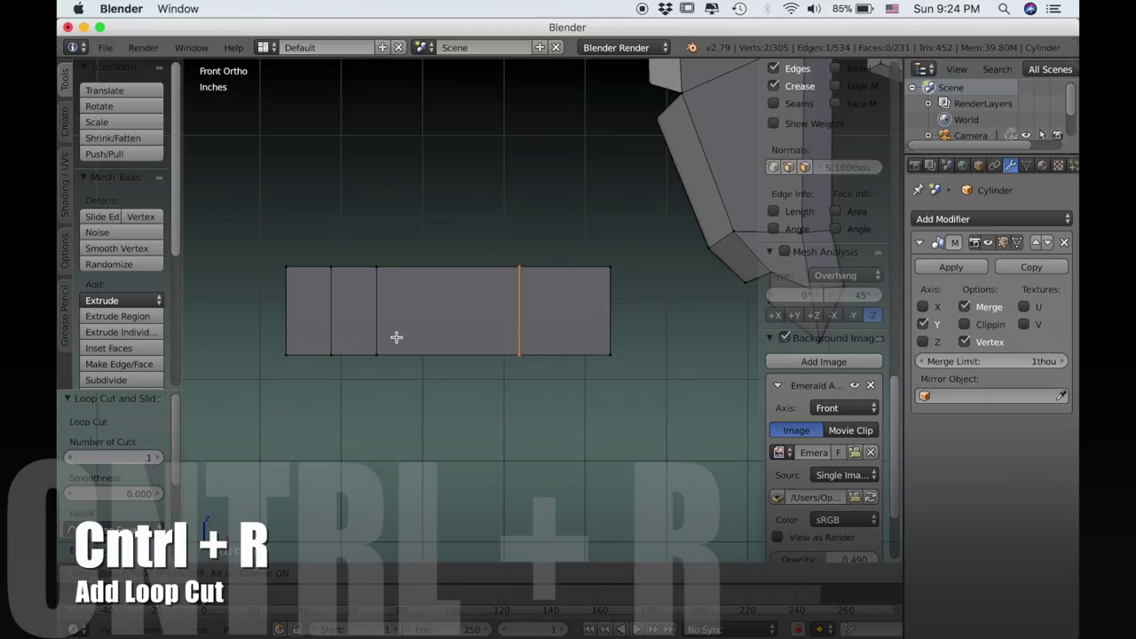
right_click(342, 310)
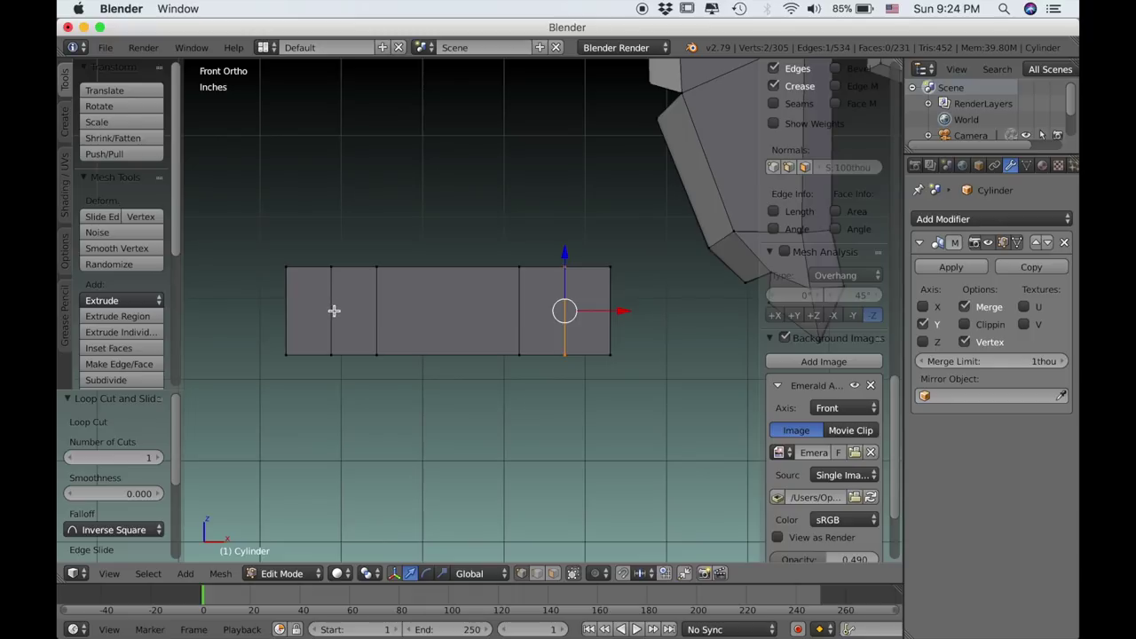
Scale the centre edges of both end sections by 1.298 along Z so the strip's ends bulge.
right_click(334, 306, "shift")
key("s")
key("z")
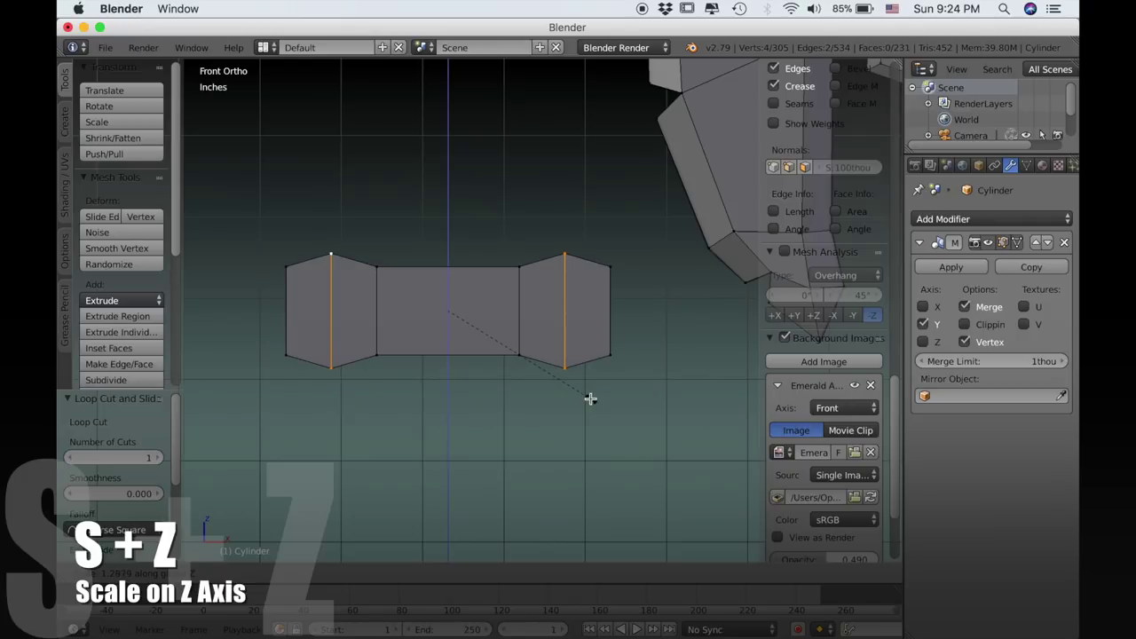
left_click(590, 398)
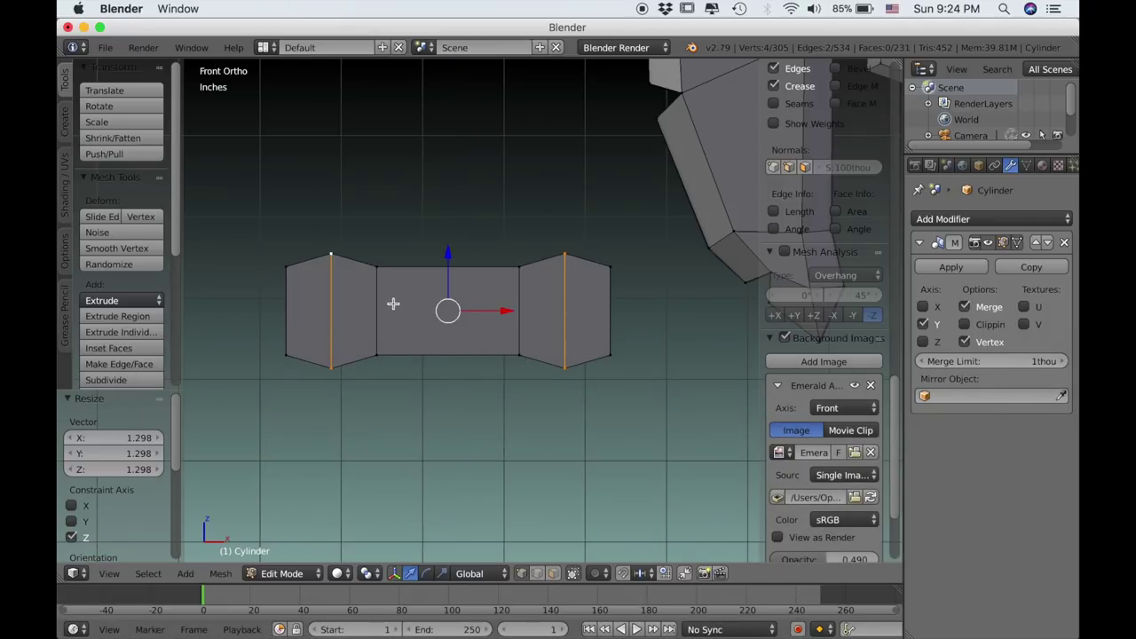
Add a centred horizontal loop cut along the full length of the strip.
key("ctrl+r")
left_click(359, 301)
right_click(360, 302)
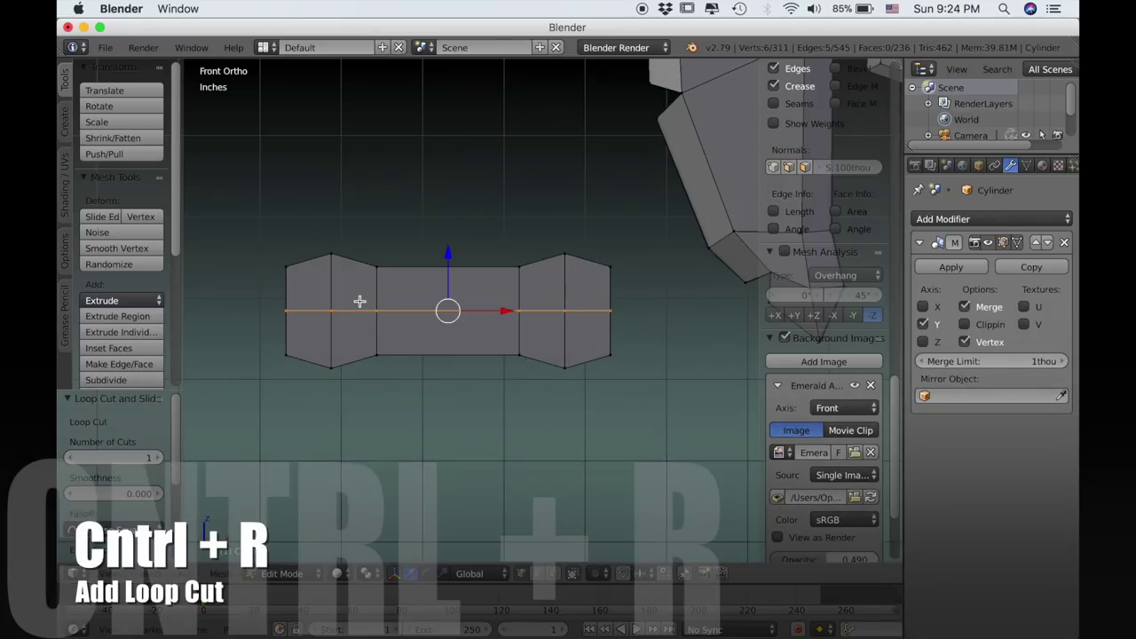
Scale the middle vertices at the strip's two ends by 1.113 along X so the ends come to points.
right_click(287, 309)
right_click(611, 313, "shift")
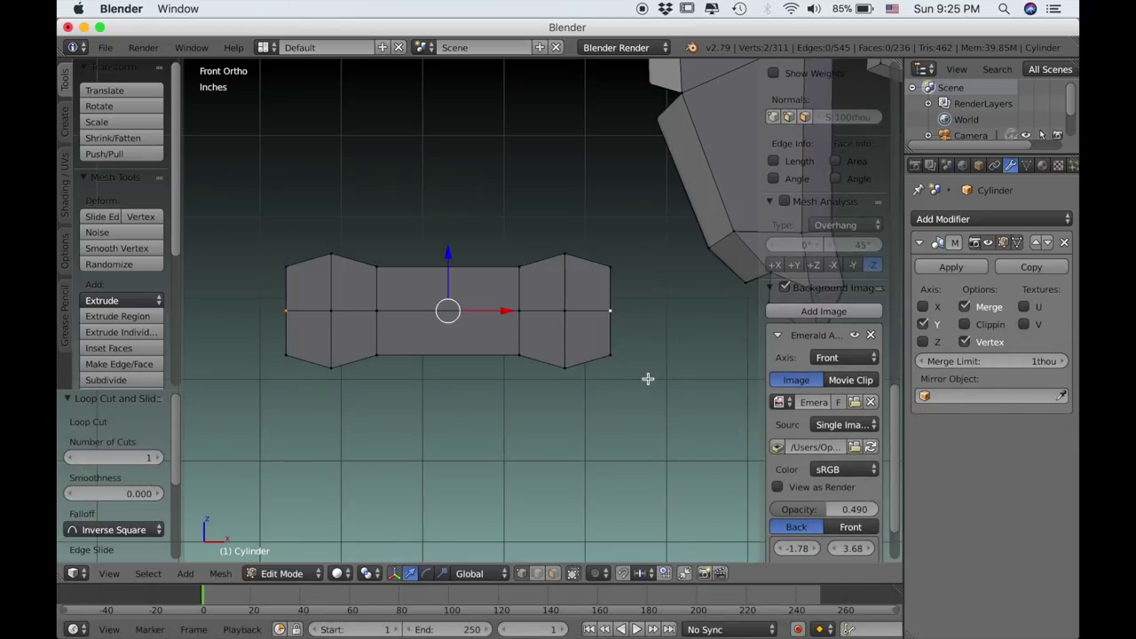
key("s")
key("x")
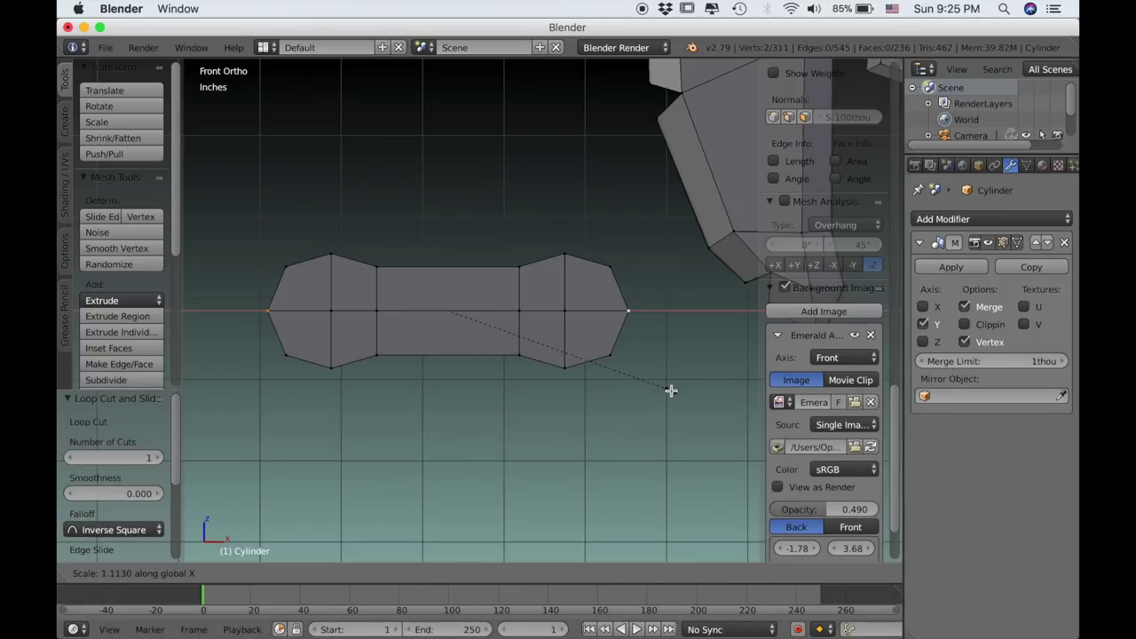
left_click(671, 391)
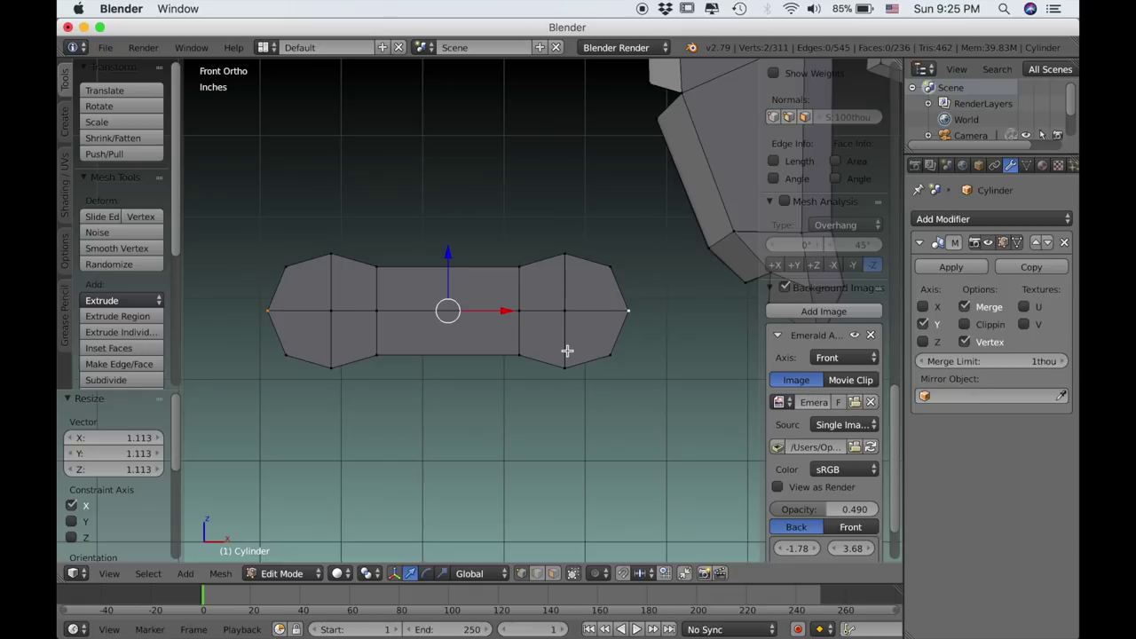
Select all the linked geometry of the strip and inset its faces by about 222 thou.
key("l")
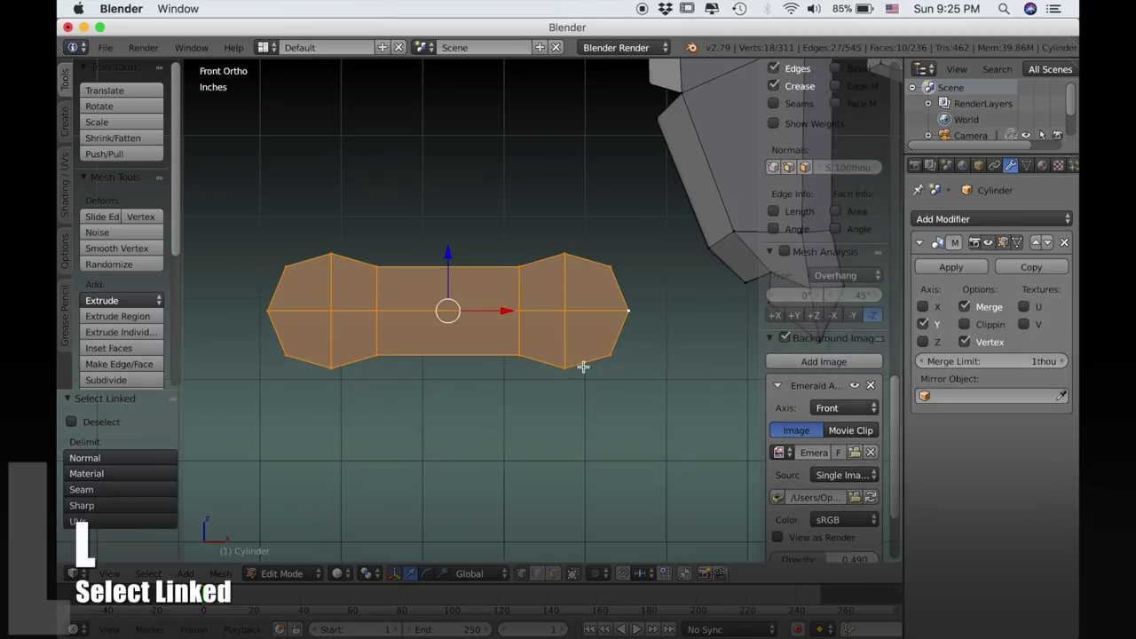
scroll(591, 378, "down", 4)
scroll(591, 379, "up", 4)
scroll(586, 379, "down", 5)
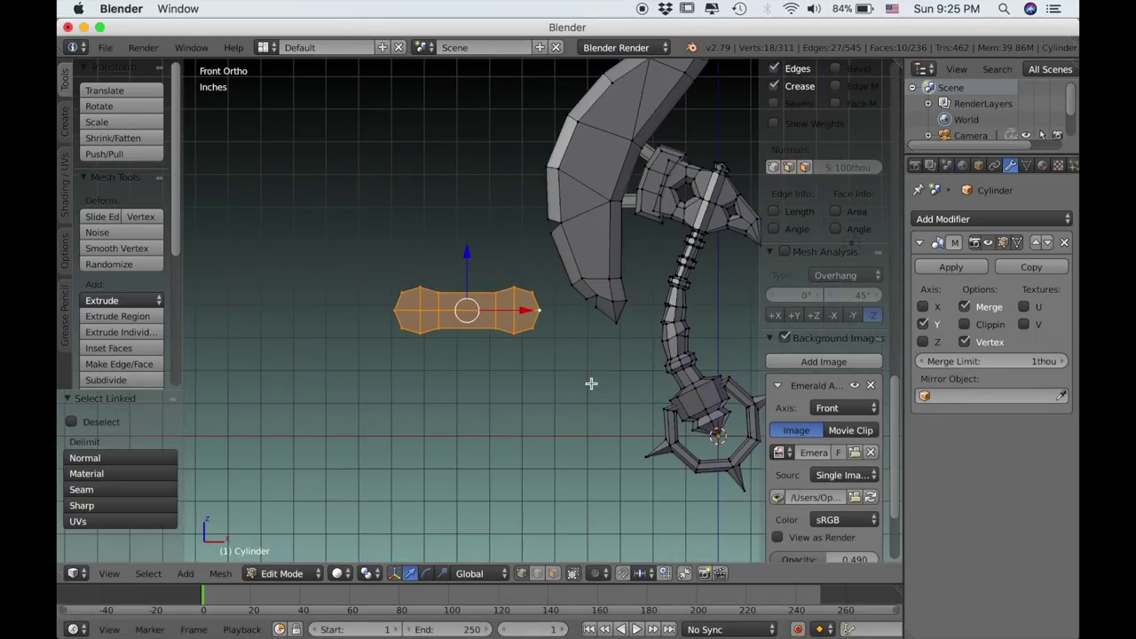
scroll(591, 384, "up", 4)
mouse_move(579, 381)
middle_mouse_down()
mouse_move(542, 398)
mouse_move(585, 385)
middle_mouse_up()
key("i")
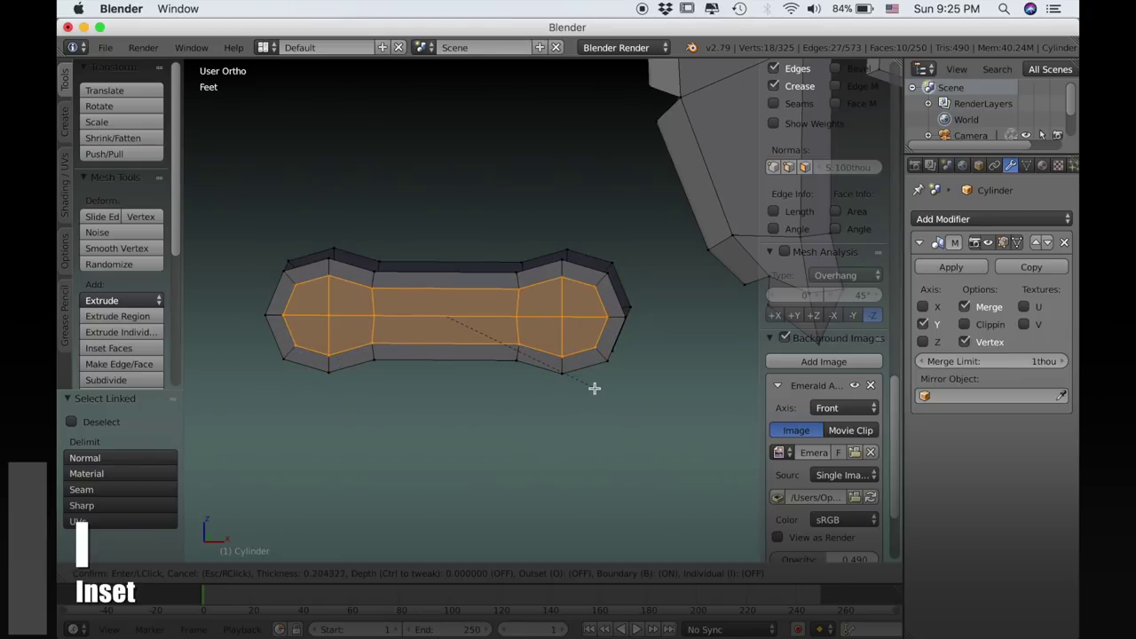
left_click(593, 387)
Move the strip's inset faces outward along Y by about -170 thou, plus a further -40.8 thou.
middle_click_drag(593, 385, 489, 359)
key("e")
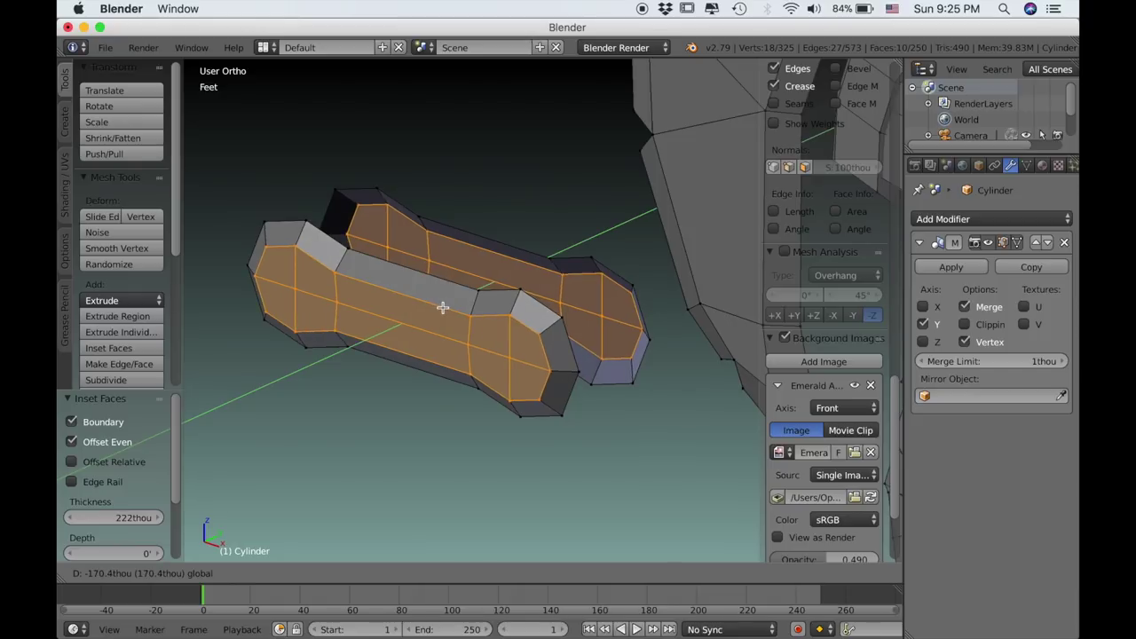
left_click(442, 307)
middle_click_drag(442, 307, 512, 349)
left_click_drag(506, 335, 518, 337)
middle_click_drag(518, 337, 532, 243)
Select the open boundary loop on the strip's back and fill it with a face.
right_click(524, 220, "alt")
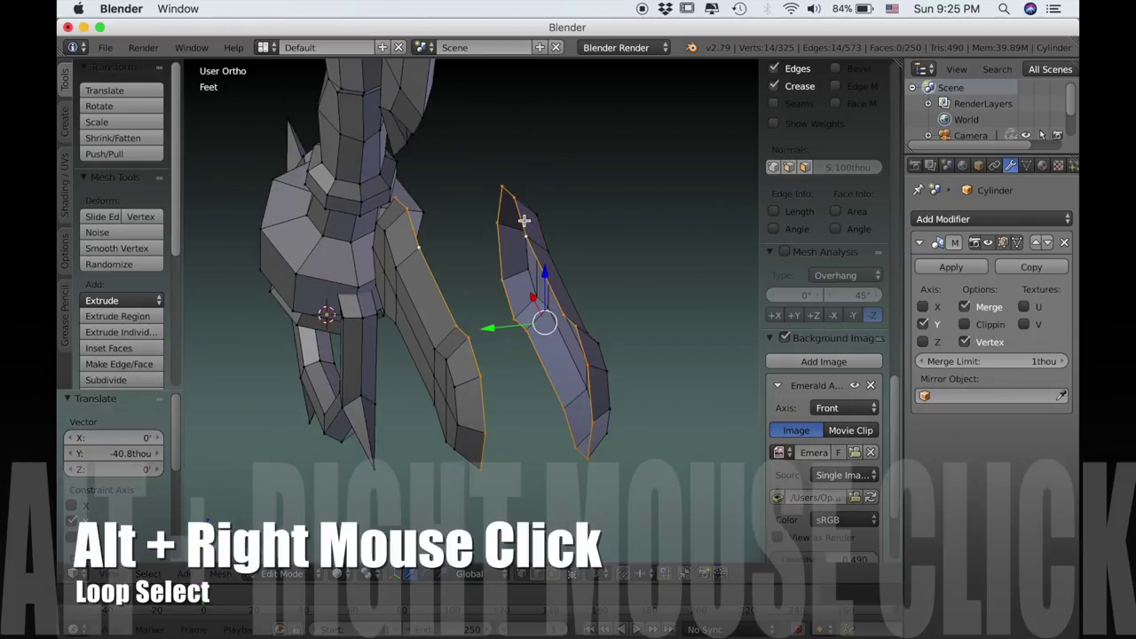
key("f")
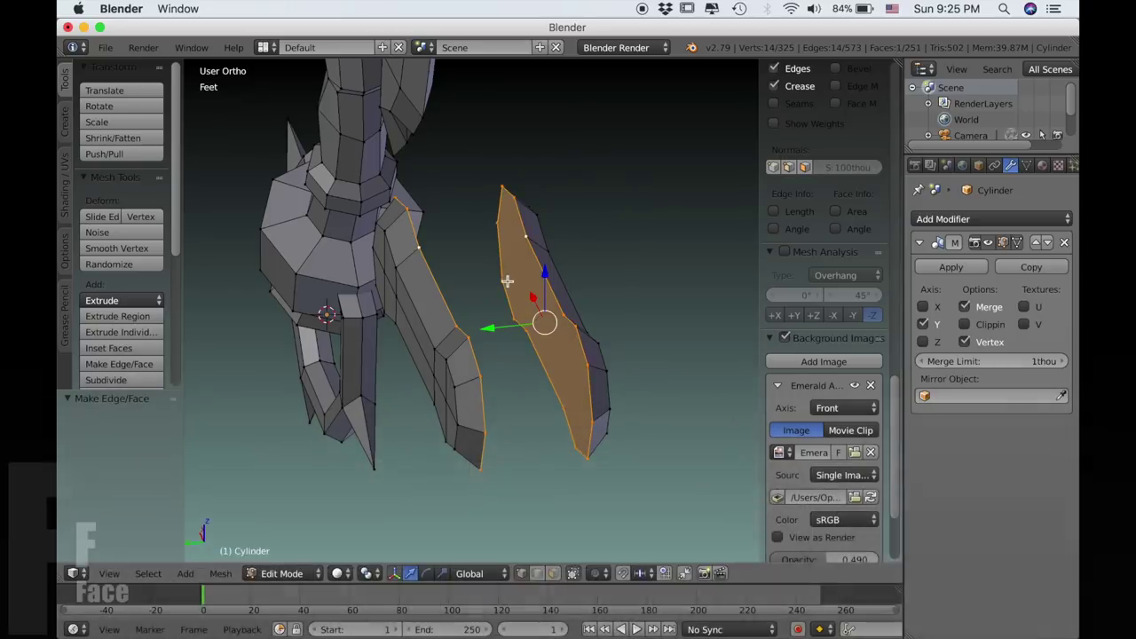
middle_click_drag(506, 274, 519, 302)
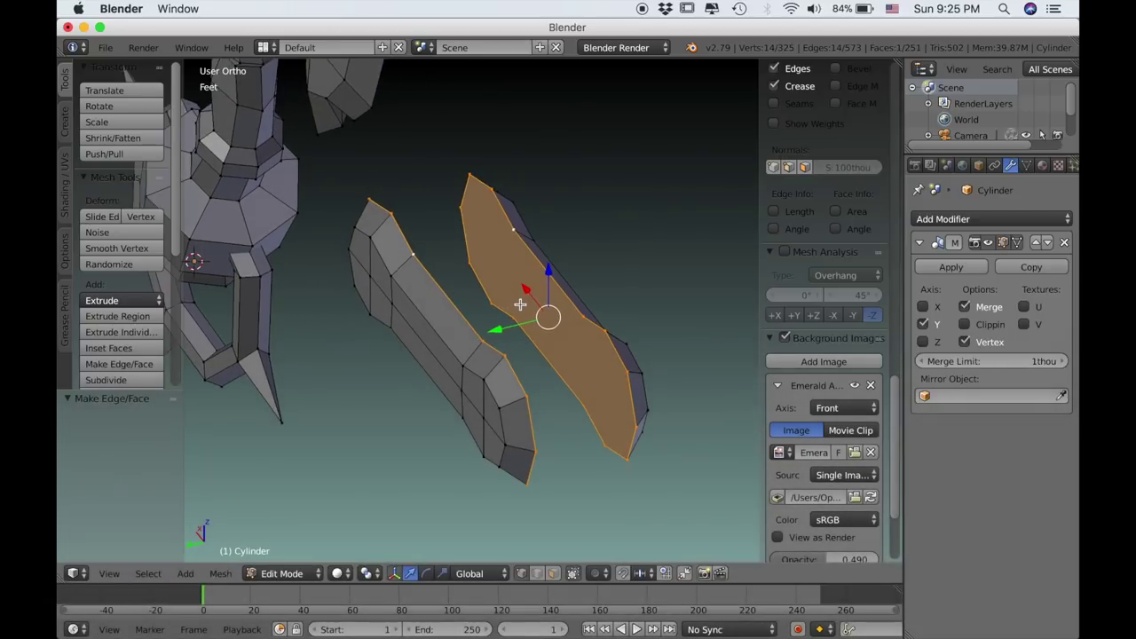
Poke the strip's back face and set the poke offset to 0.
key("alt+p")
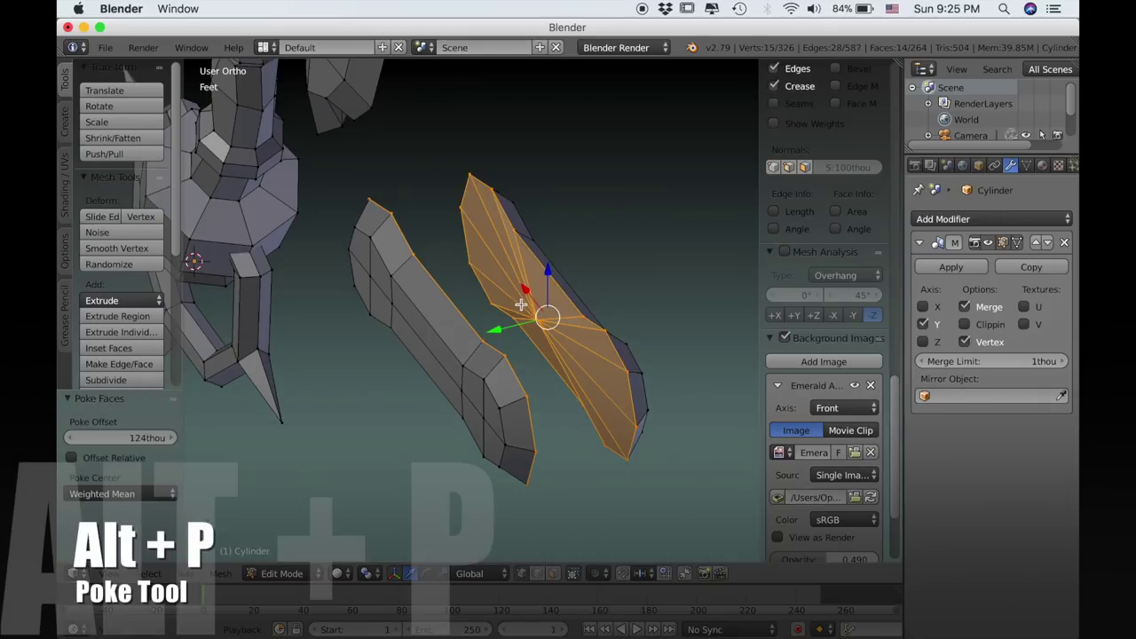
middle_click_drag(523, 306, 507, 358)
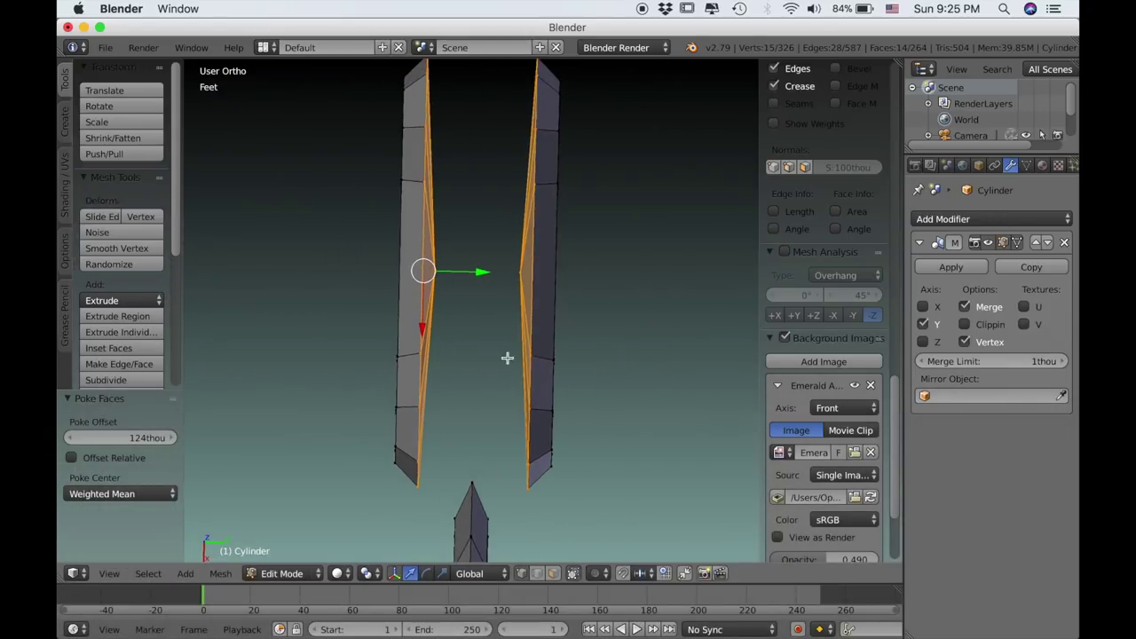
left_click(121, 434)
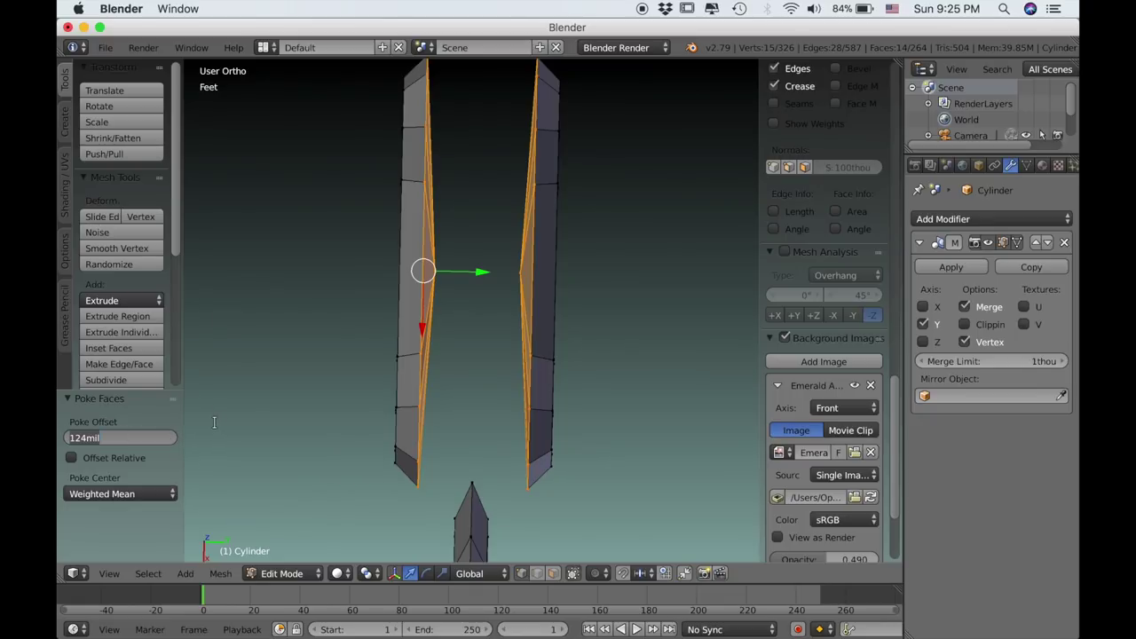
key("Return")
middle_click_drag(438, 332, 479, 302)
scroll(479, 301, "down", 2)
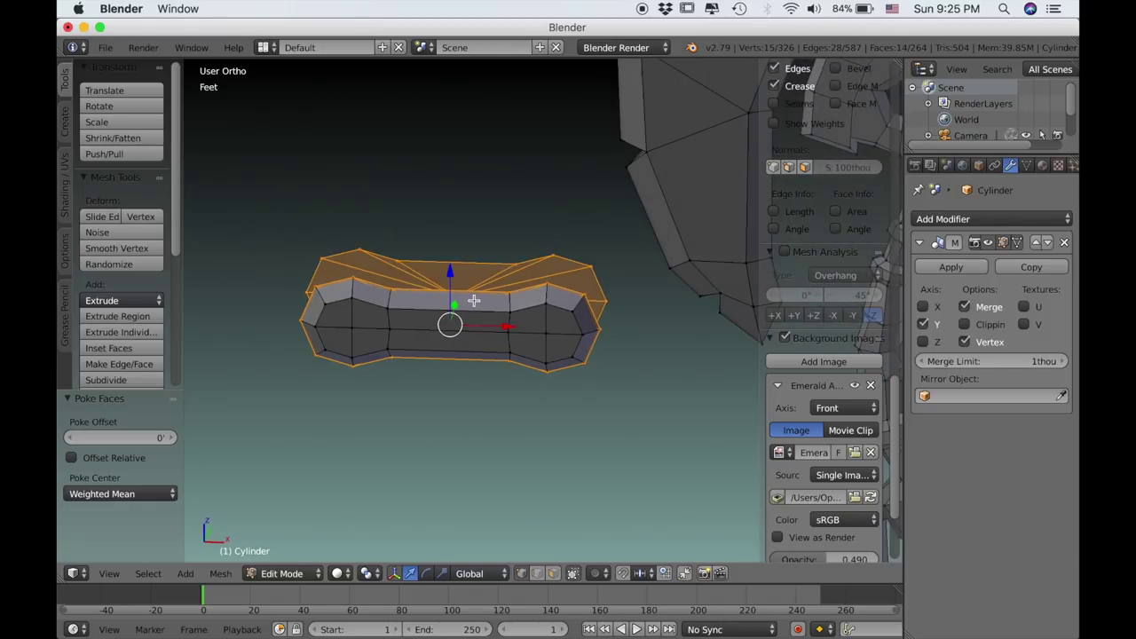
Examine the strip beside the axe blade in front view.
key("KP_1")
scroll(479, 317, "down", 1)
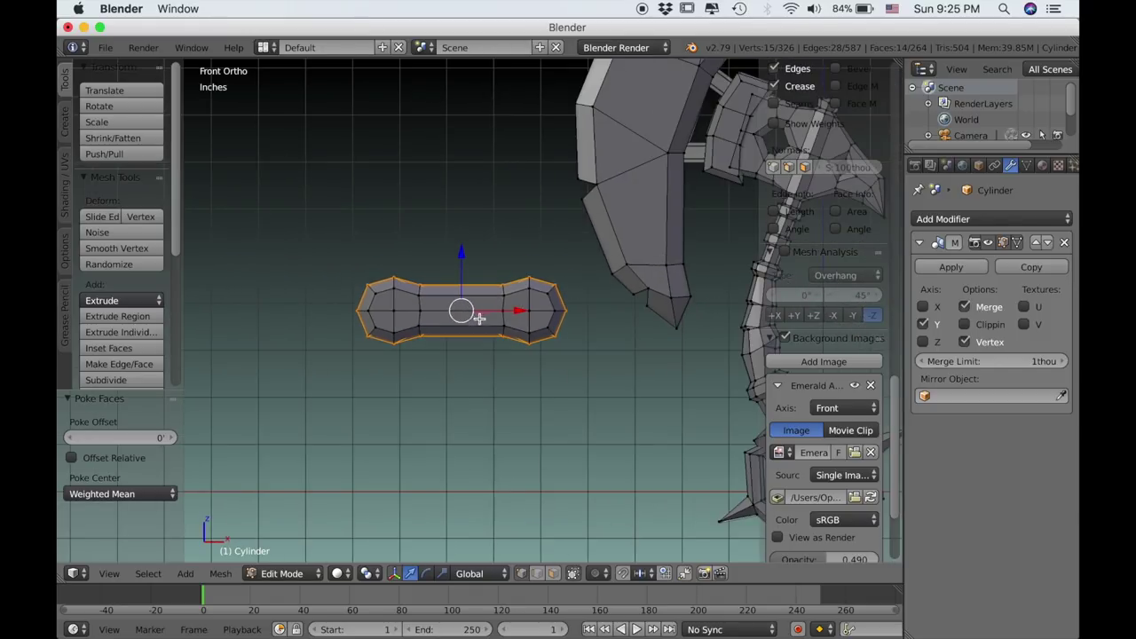
scroll(511, 319, "down", 1)
scroll(513, 325, "up", 2)
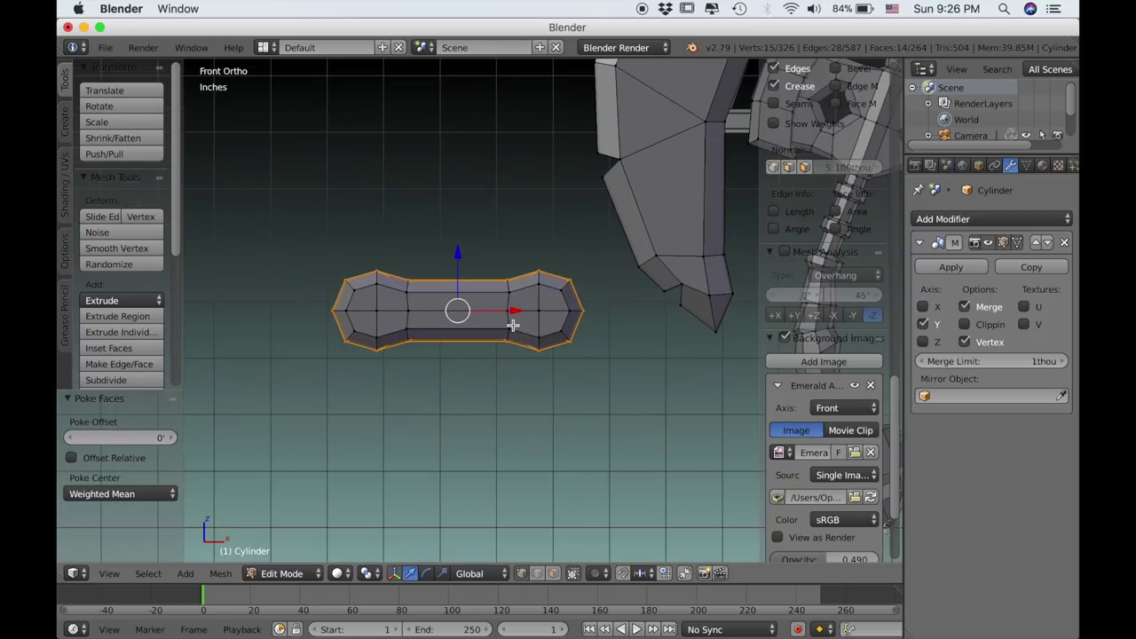
middle_click_drag(510, 310, 486, 358, "shift")
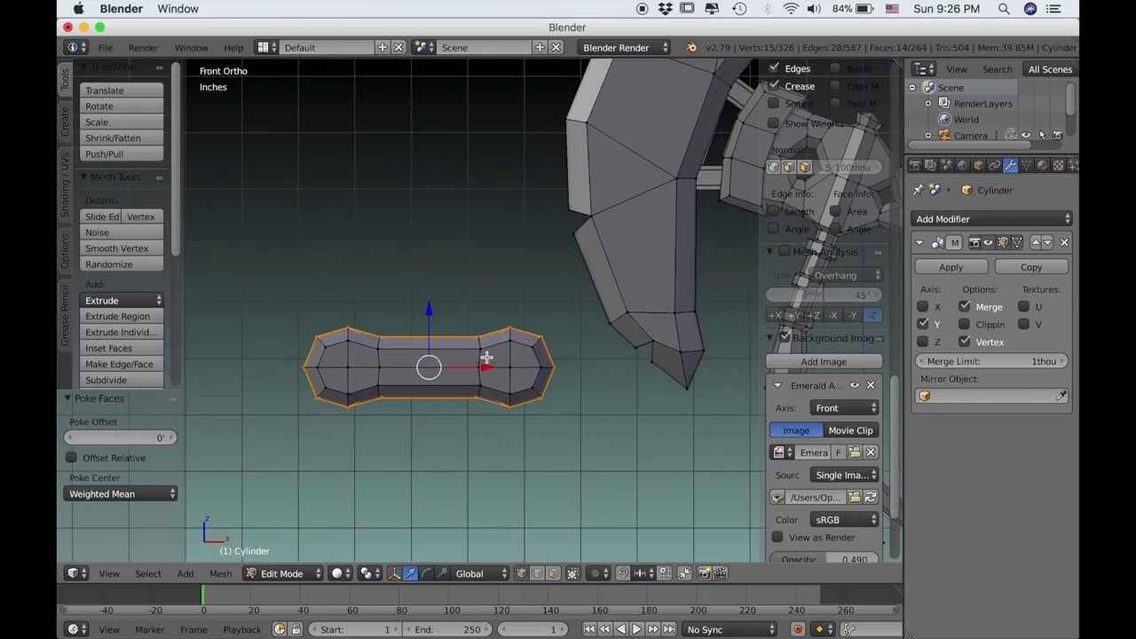
scroll(502, 353, "down", 2)
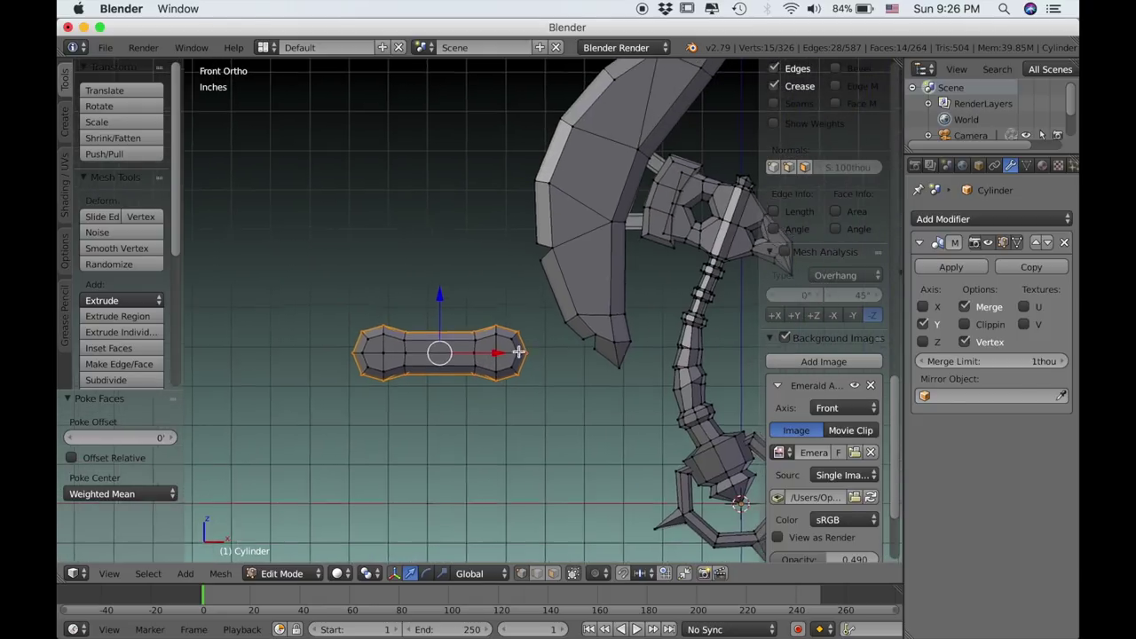
scroll(451, 373, "up", 3)
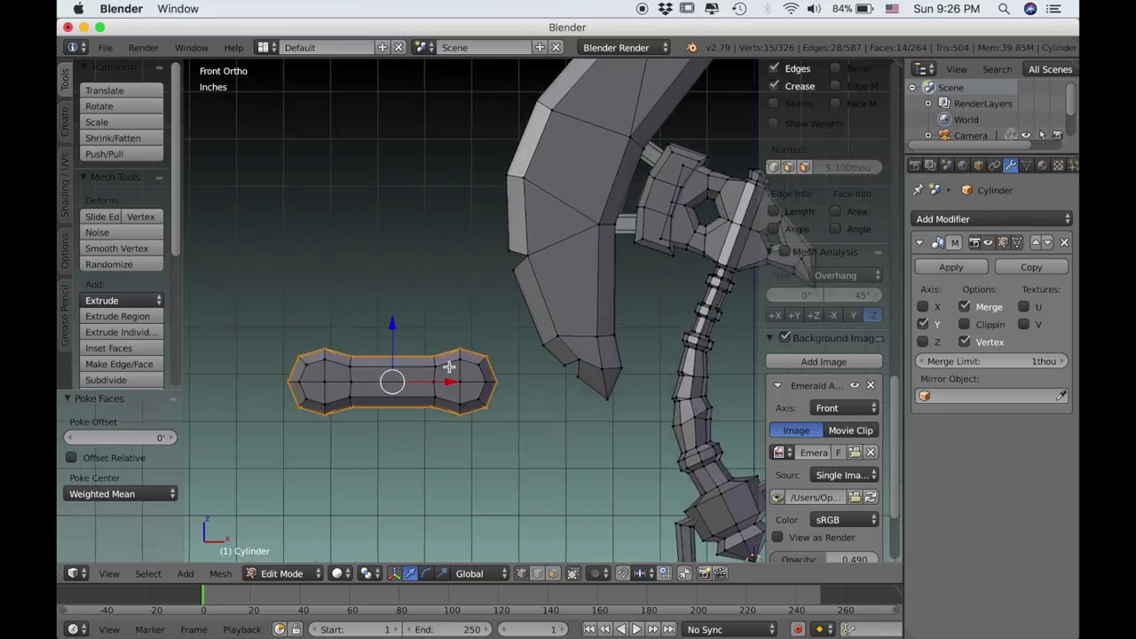
middle_click_drag(421, 363, 550, 213, "shift")
Select the strip's three horizontal centre edges in edge mode and slide them fully down onto the lower inset edge with factor 1.
scroll(526, 307, "up", 1)
scroll(526, 307, "up", 1)
middle_click_drag(394, 307, 458, 330, "shift")
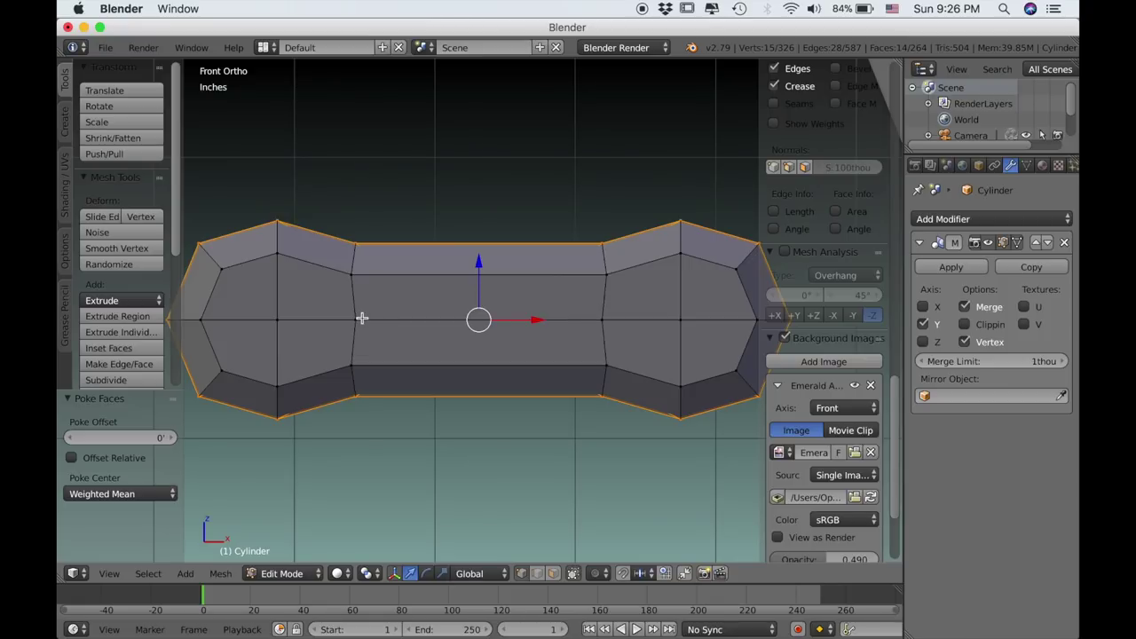
right_click(278, 318)
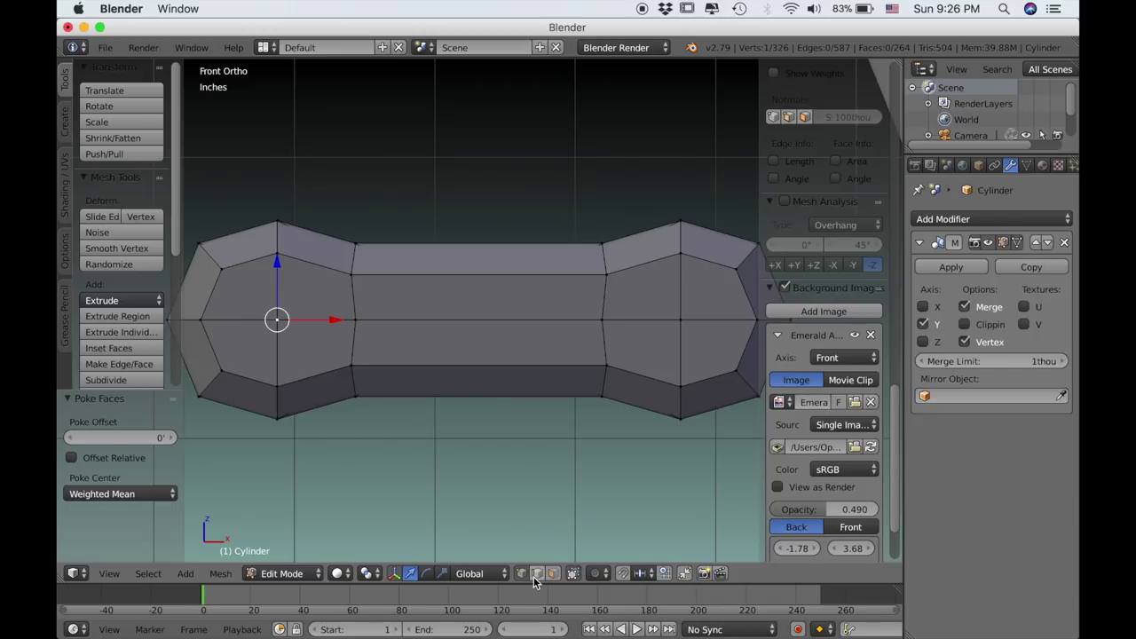
right_click(425, 328)
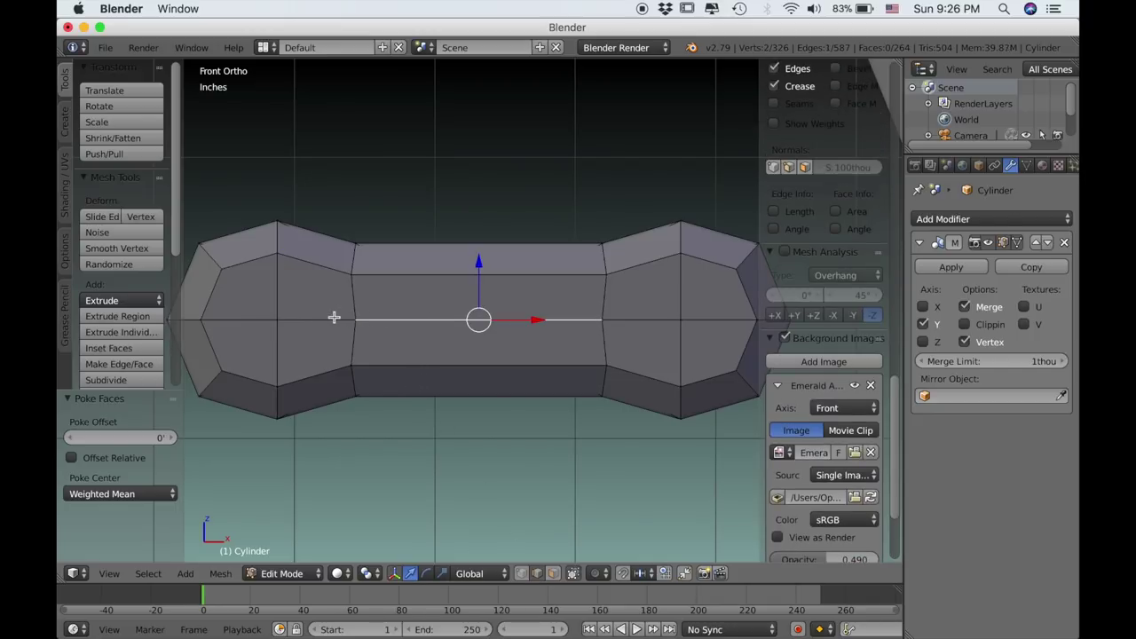
scroll(539, 338, "down", 2)
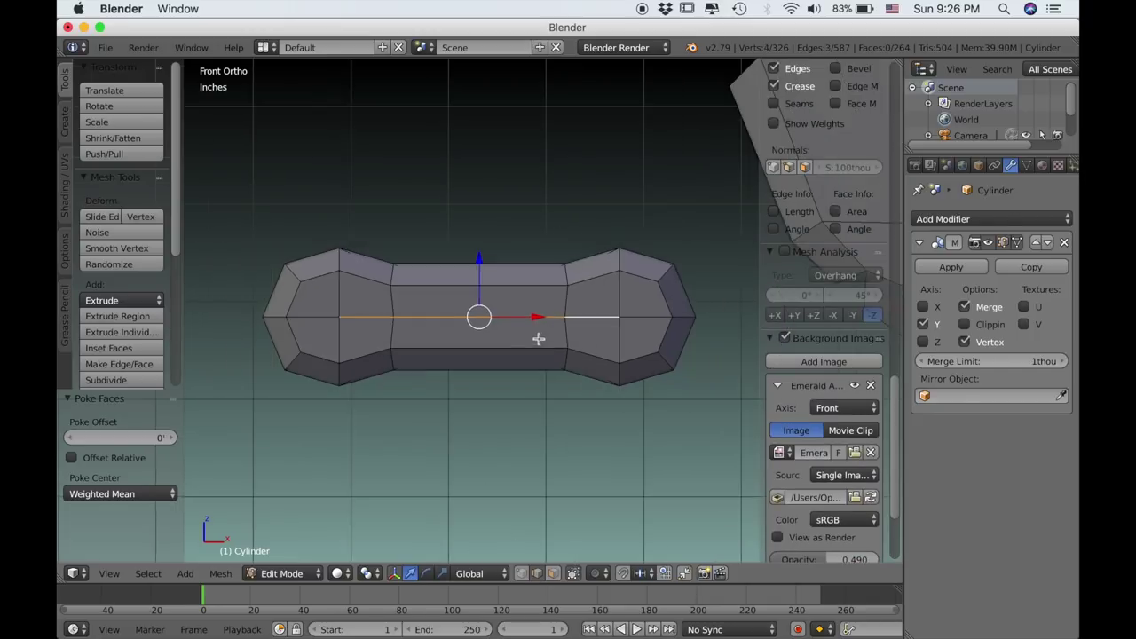
key("g")
key("g")
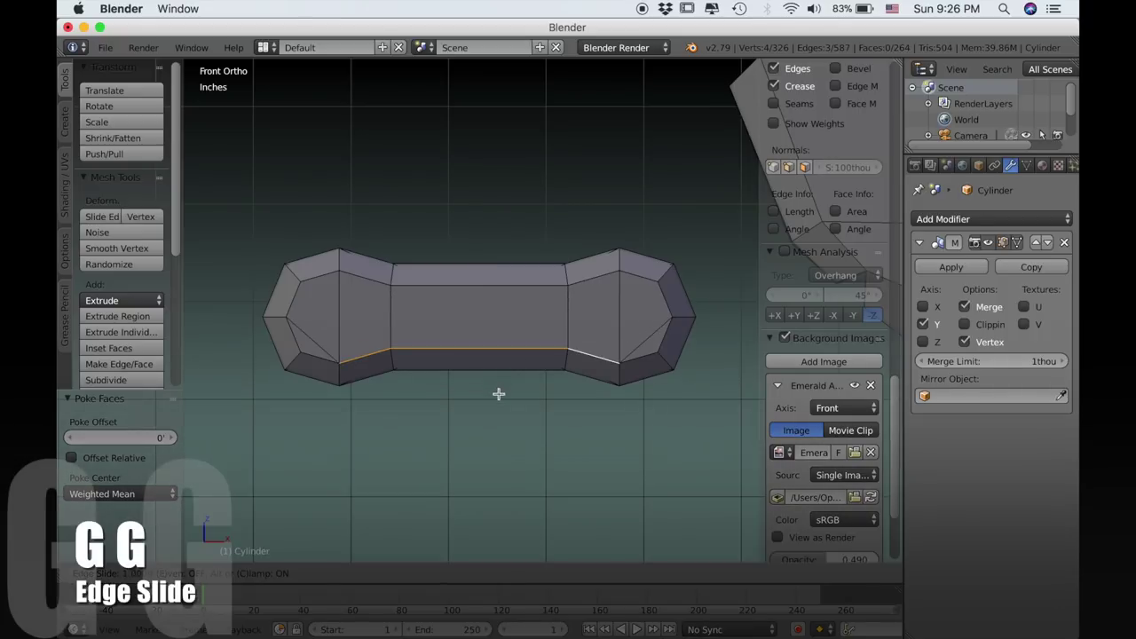
left_click(499, 393)
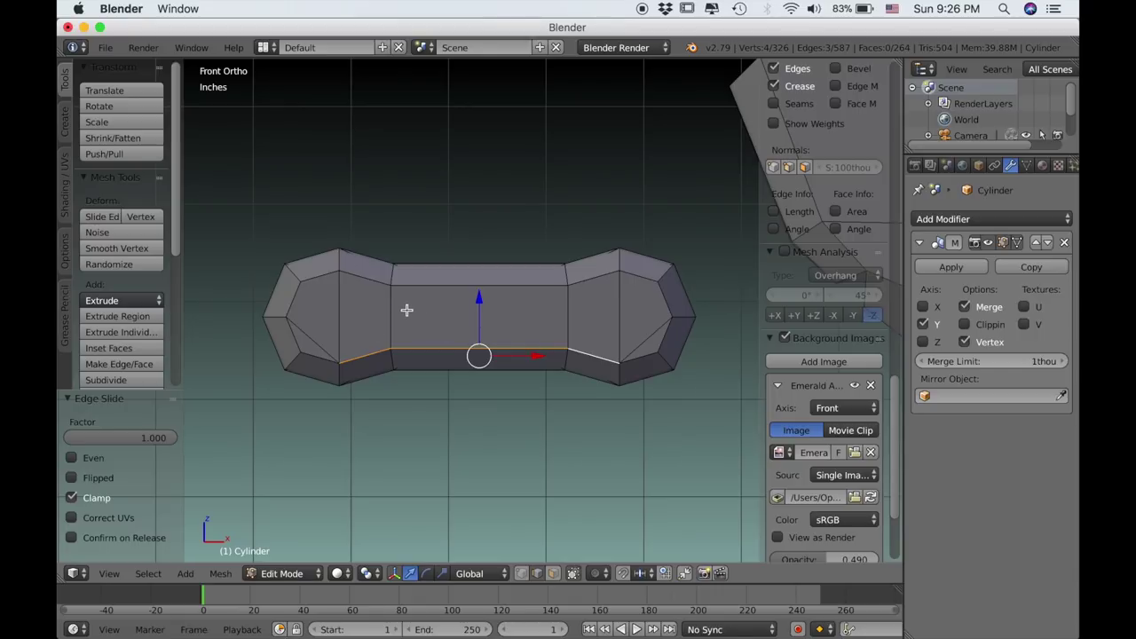
Select the entire mesh and remove doubles.
key("a")
key("a")
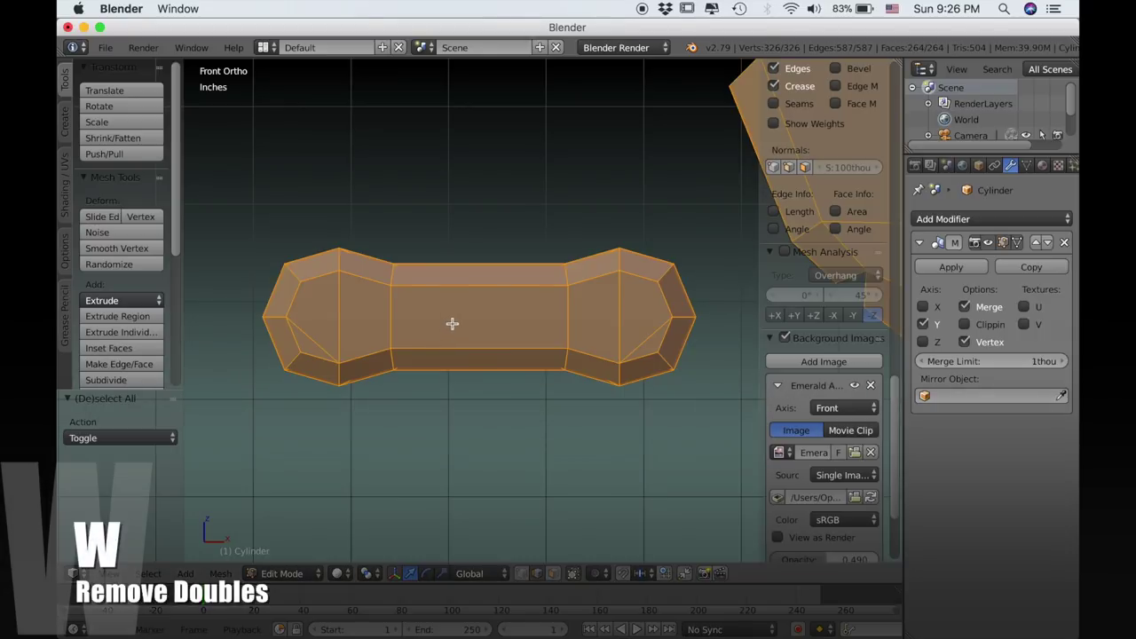
key("w")
key("Return")
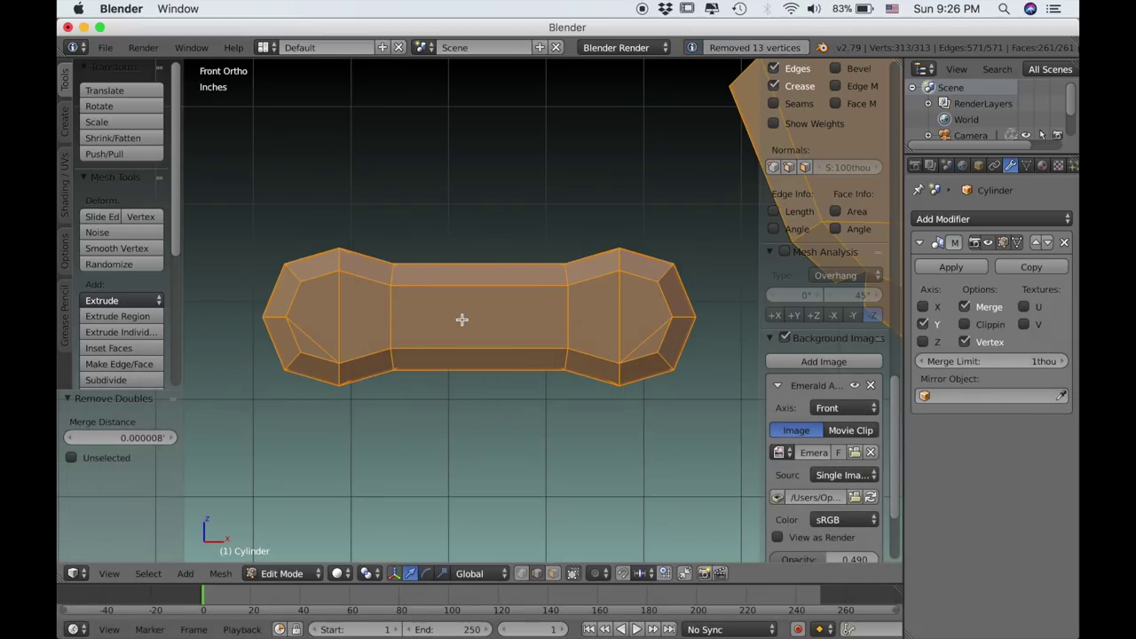
Select only the linked strip geometry in front view and scale it uniformly by about 0.64.
scroll(461, 319, "down", 5)
middle_click_drag(523, 318, 471, 337, "shift")
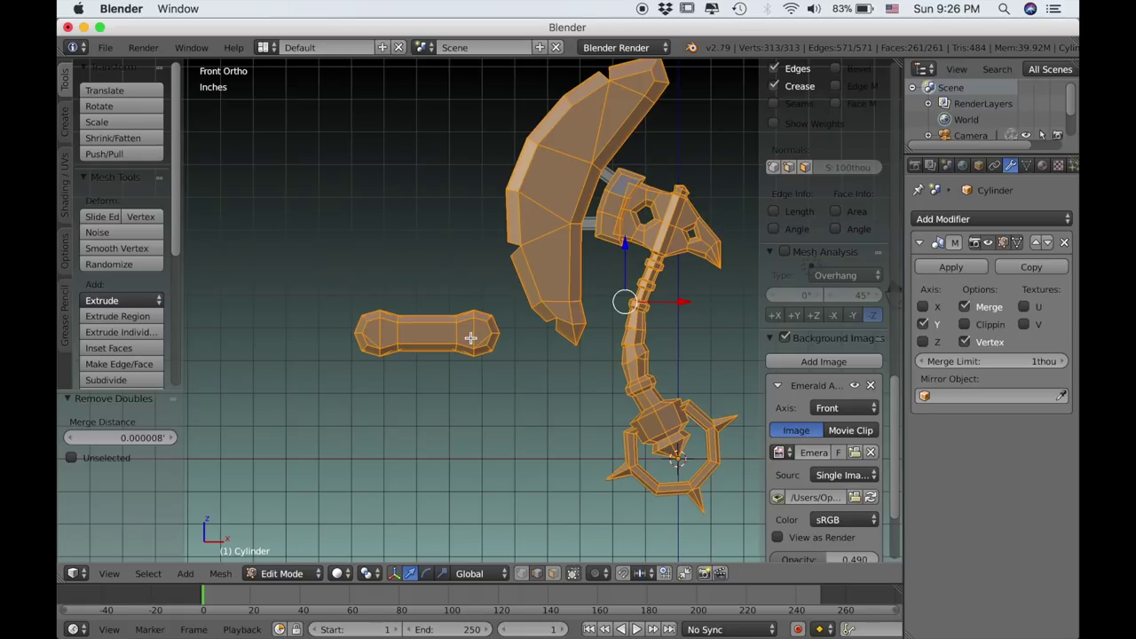
key("z")
scroll(472, 338, "up", 2)
key("z")
mouse_move(477, 337)
middle_mouse_down()
mouse_move(405, 355)
mouse_move(474, 355)
mouse_move(494, 340)
mouse_move(435, 354)
middle_mouse_up()
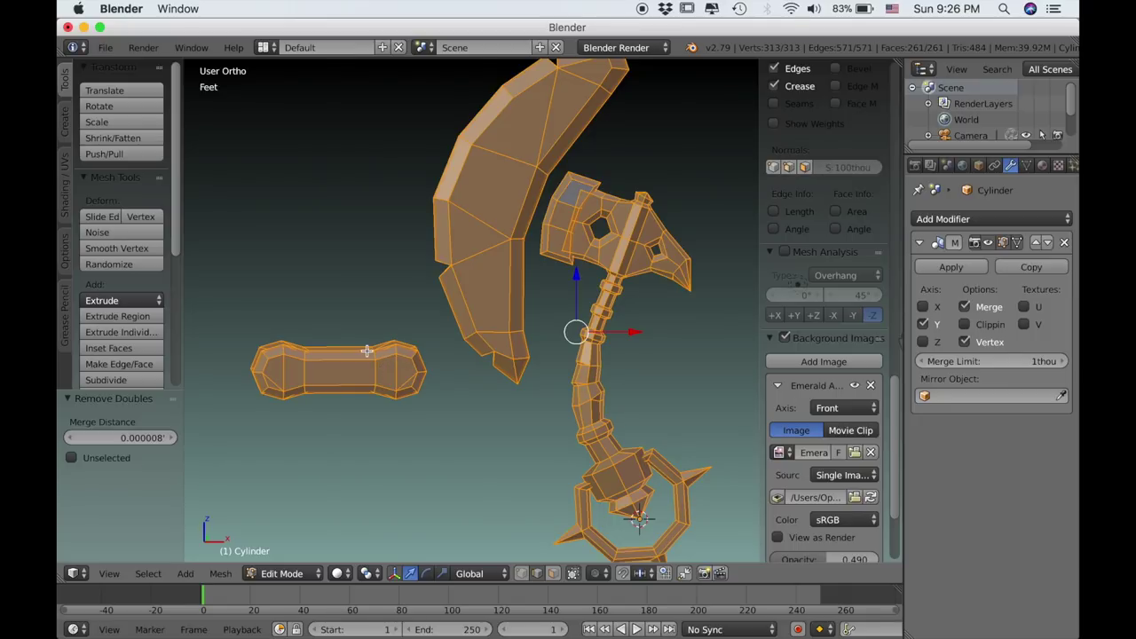
key("KP_1")
key("a")
key("l")
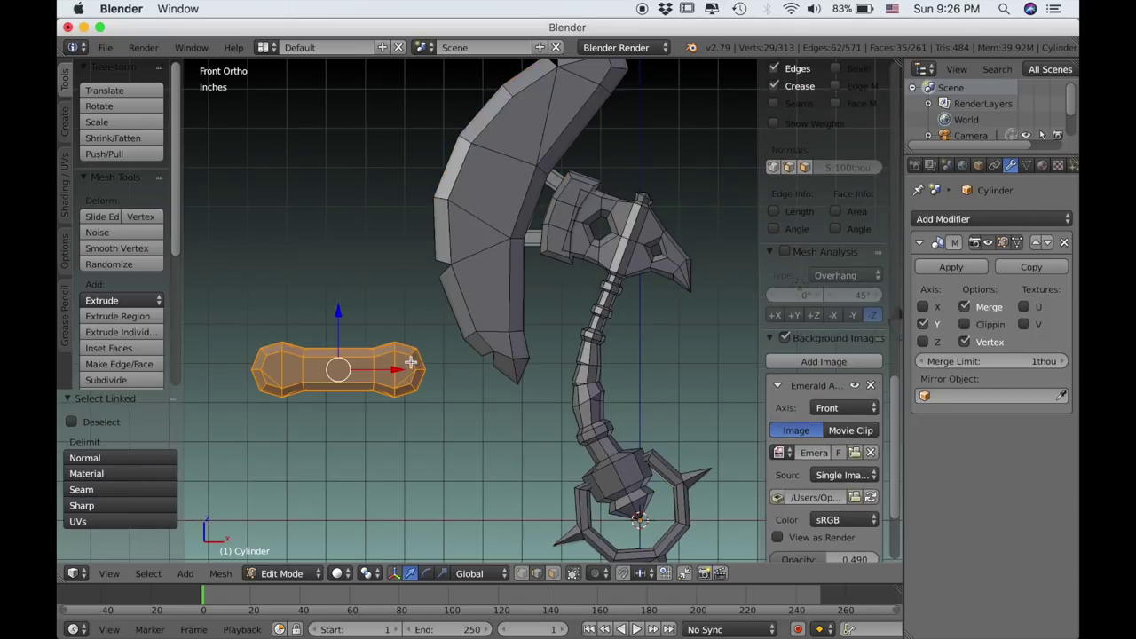
key("s")
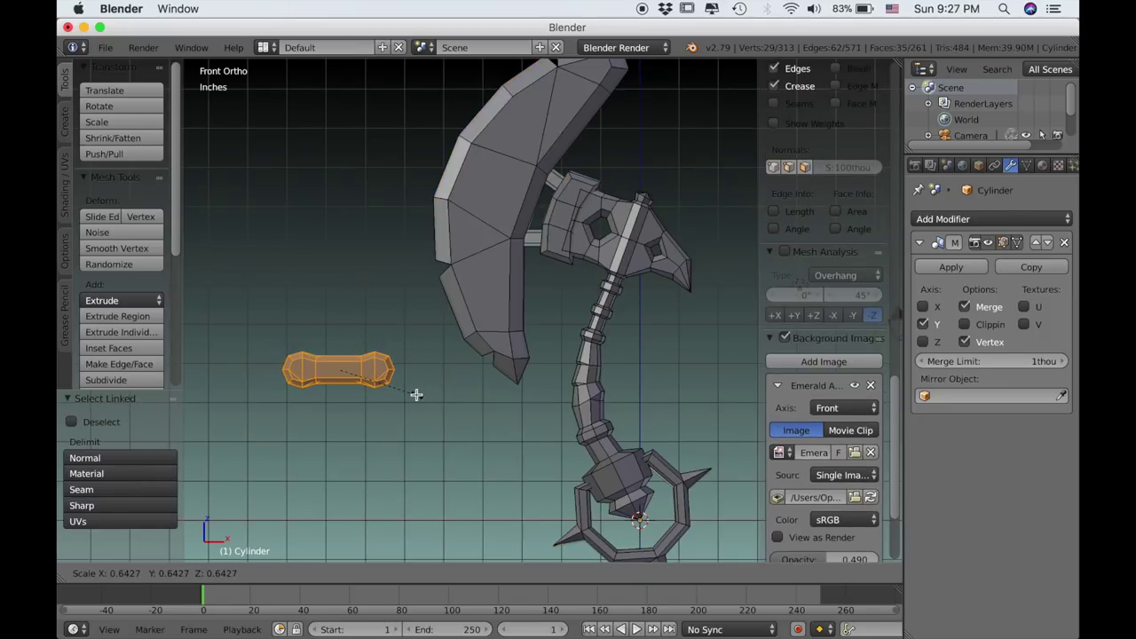
left_click(416, 394)
Scale the strip uniformly once more by 0.733.
scroll(416, 394, "up", 3)
middle_click_drag(435, 394, 361, 426, "shift")
key("s")
left_click(406, 418)
Move the strip 4.75" along X and 3.33" along Z onto the lower connector between blade and axe head.
scroll(479, 401, "up", 3)
scroll(517, 377, "down", 1)
scroll(516, 377, "down", 4)
key("g")
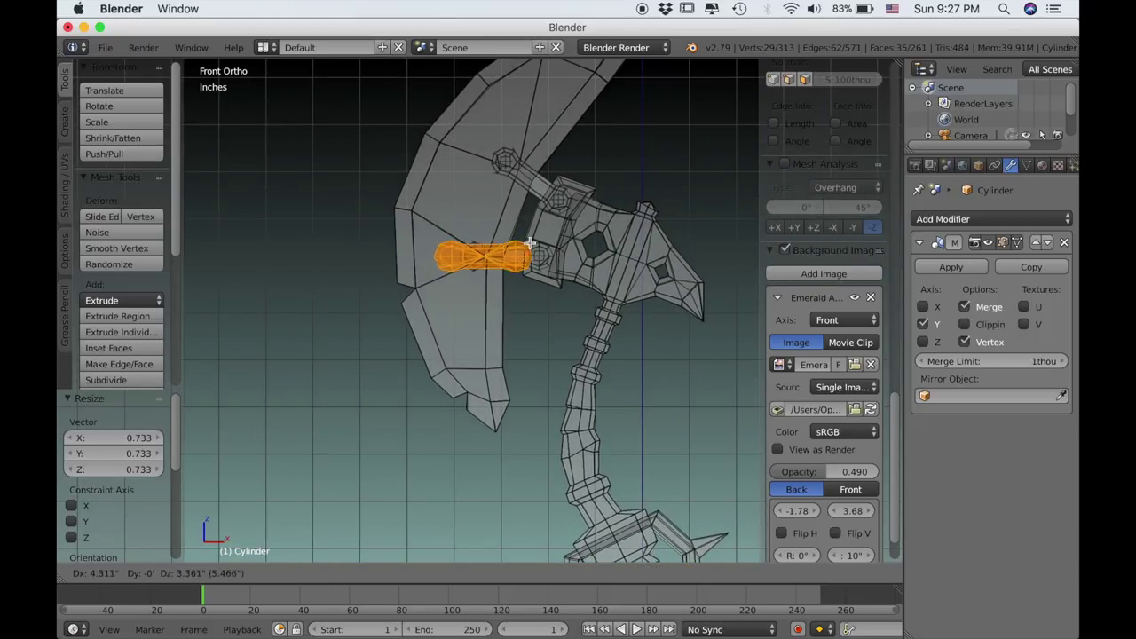
left_click(543, 246)
Nudge the strip 27.6 thou along X and 35.5 thou along Z to centre it over the lower connector.
scroll(544, 272, "up", 3)
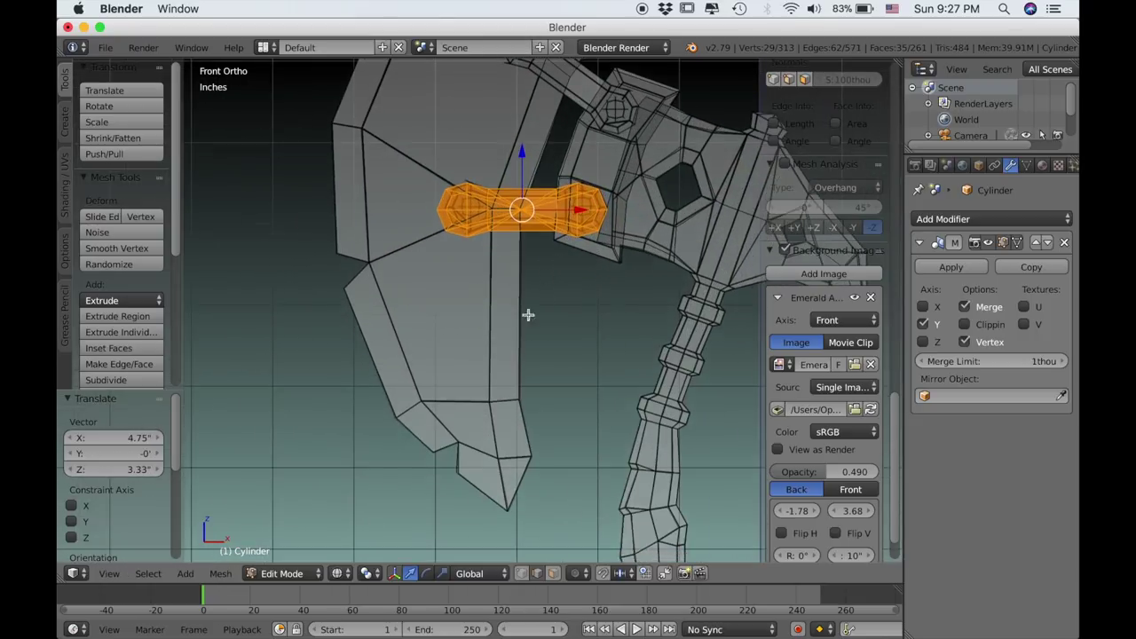
scroll(471, 423, "down", 1)
scroll(477, 423, "up", 4)
scroll(477, 424, "up", 2)
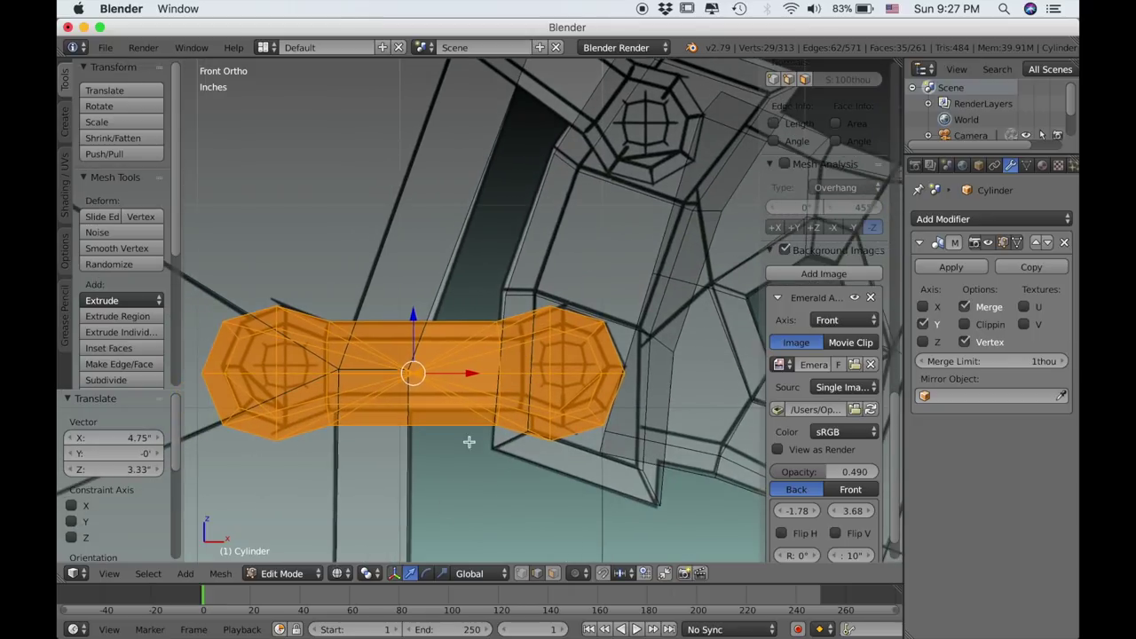
key("g")
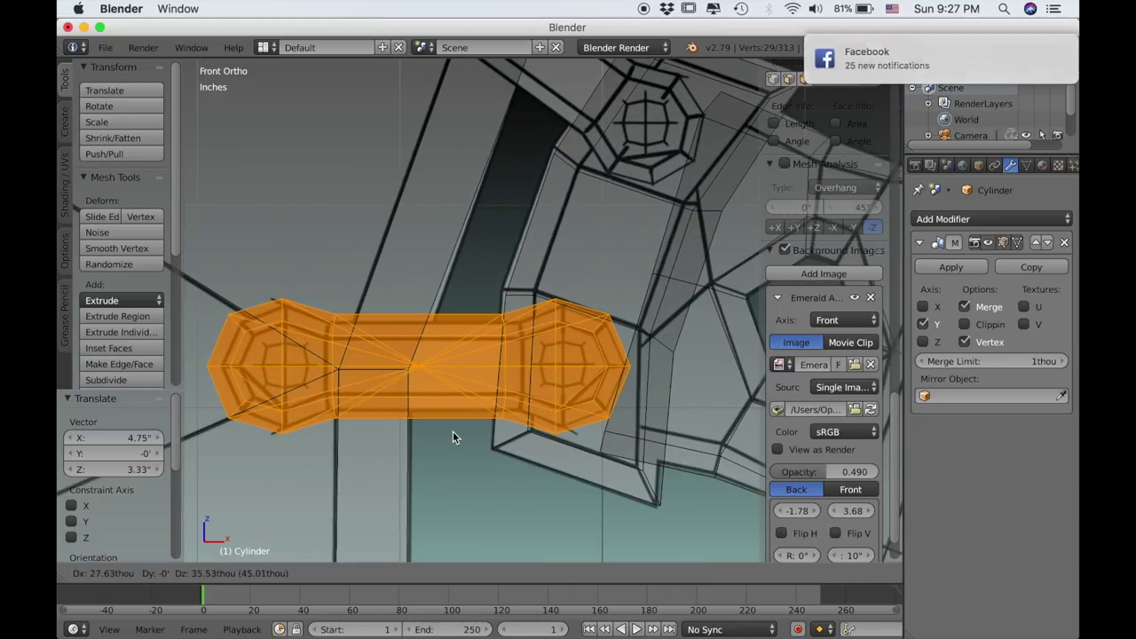
left_click(455, 433)
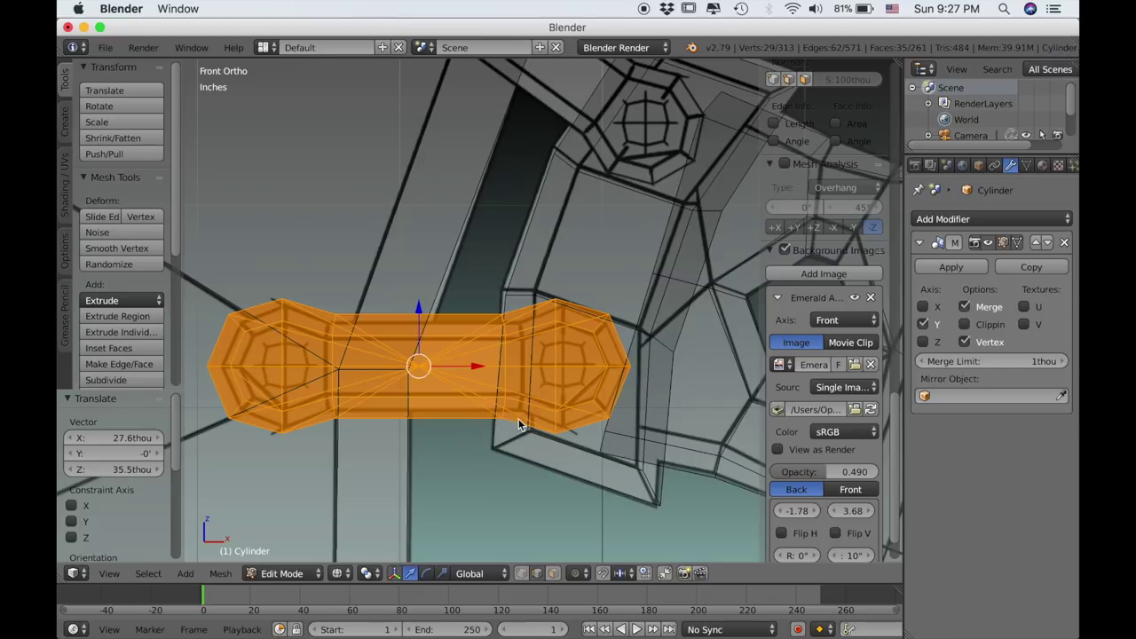
Scale the strip uniformly by 0.942 and shift it 27.6 thou along X to fit the lower connector.
key("s")
left_click(576, 446)
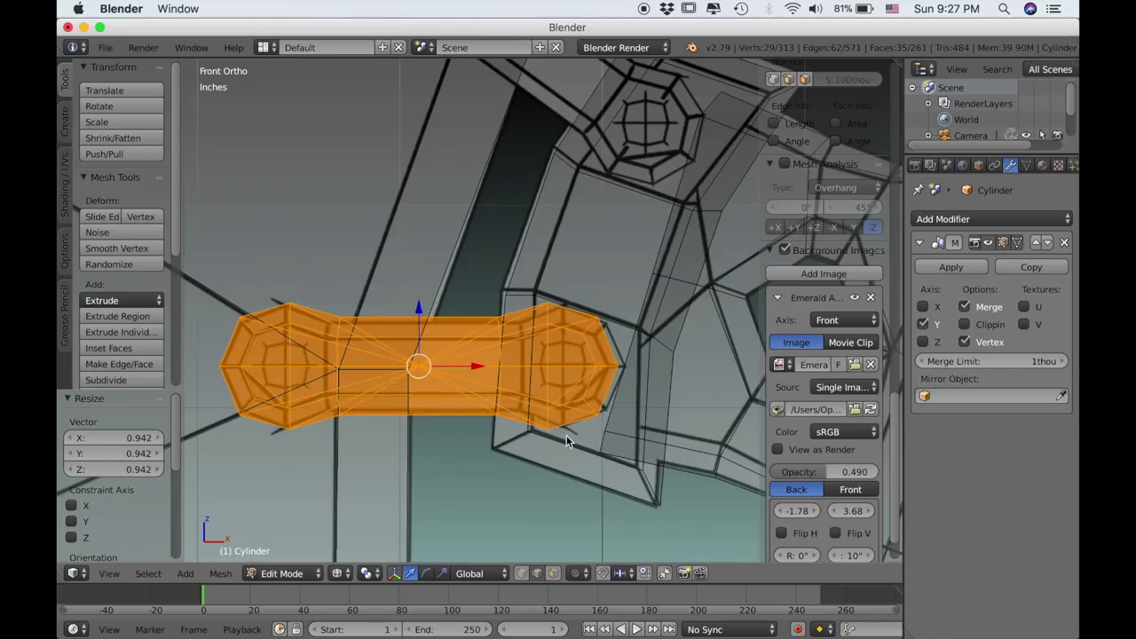
key("g")
left_click(518, 425)
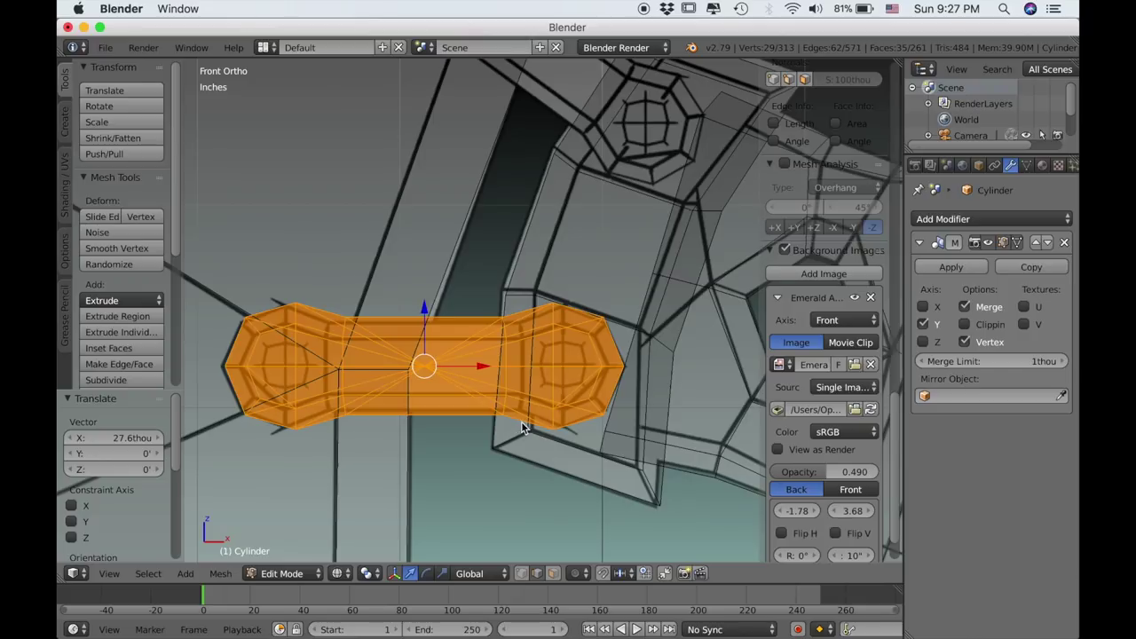
Move the strip 463 thou along Y so that it sits against the blade and axe head.
scroll(573, 289, "down", 3)
key("z")
mouse_move(588, 283)
middle_mouse_down()
mouse_move(535, 332)
mouse_move(408, 315)
middle_mouse_up()
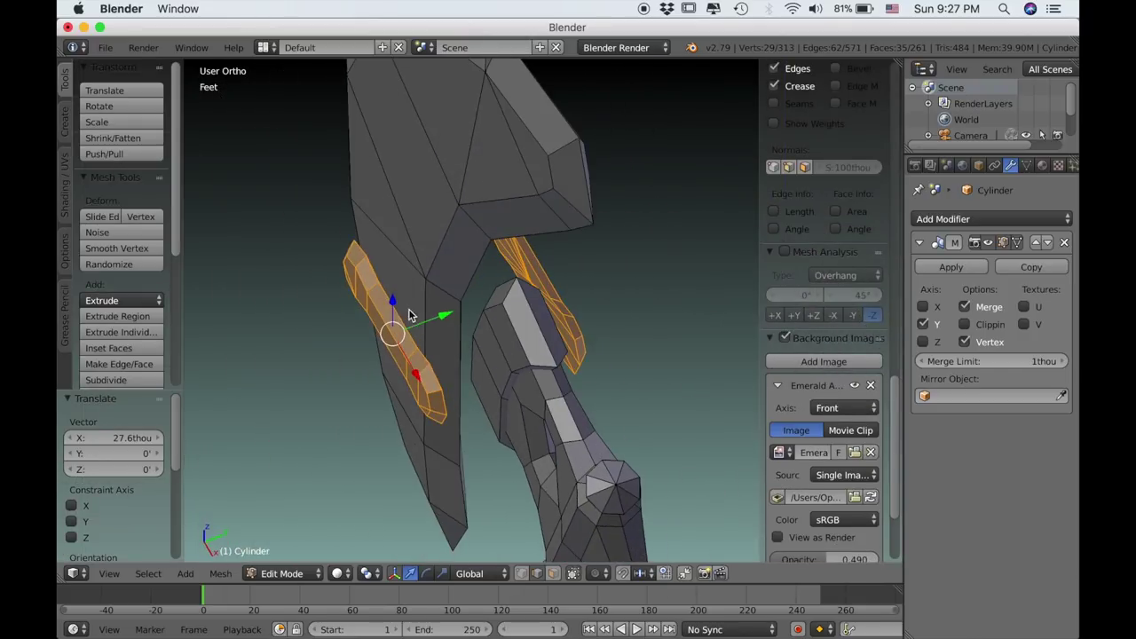
key("g")
key("y")
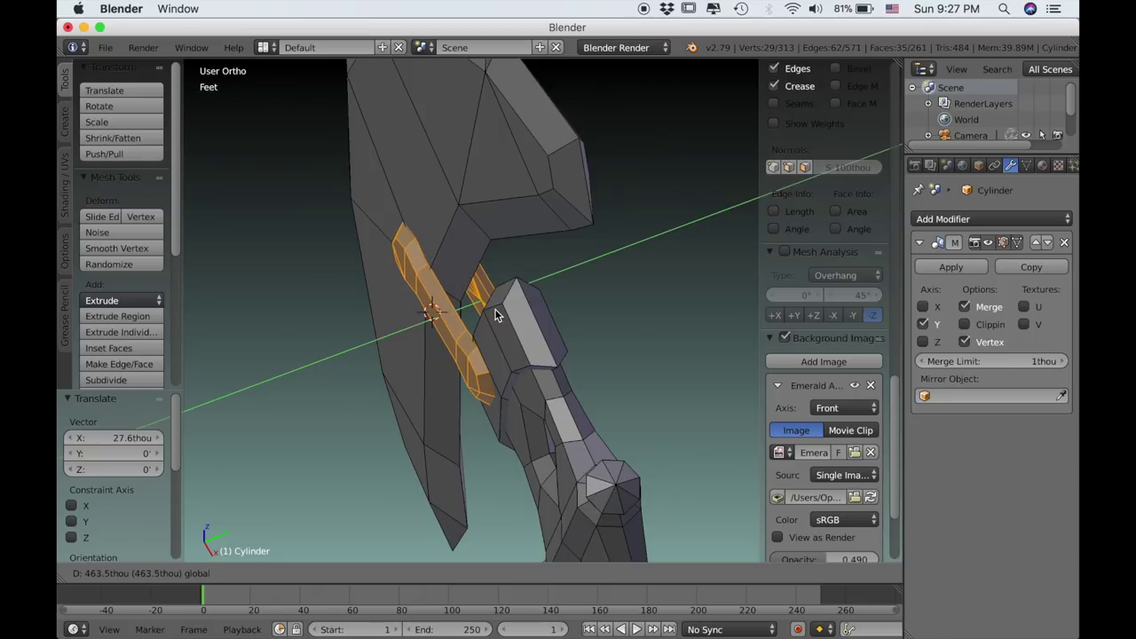
left_click(495, 315)
middle_click_drag(495, 315, 522, 257)
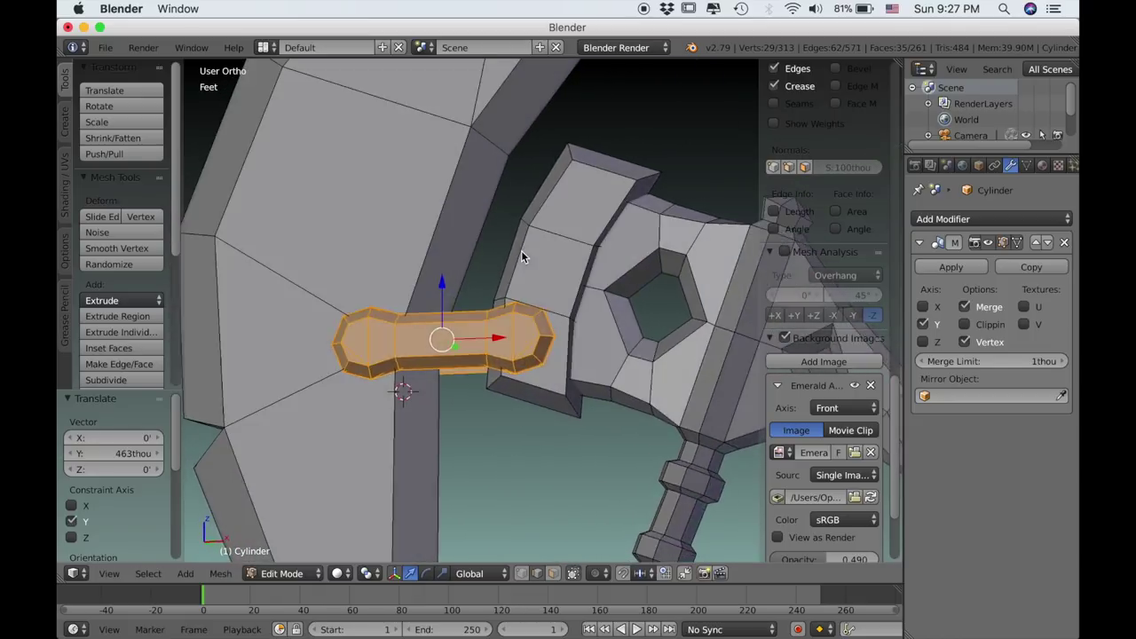
Duplicate the strip in front view, offset it 525 thou in X and 1.62" in Z, and rotate it 36.7° onto the upper connector.
key("KP_1")
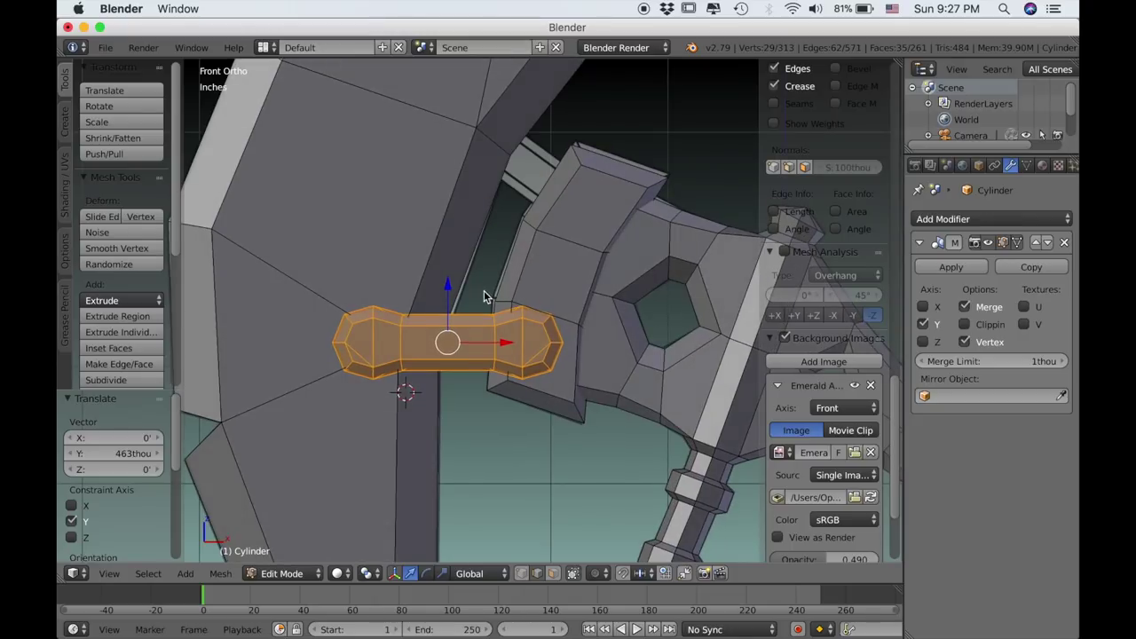
key("shift+d")
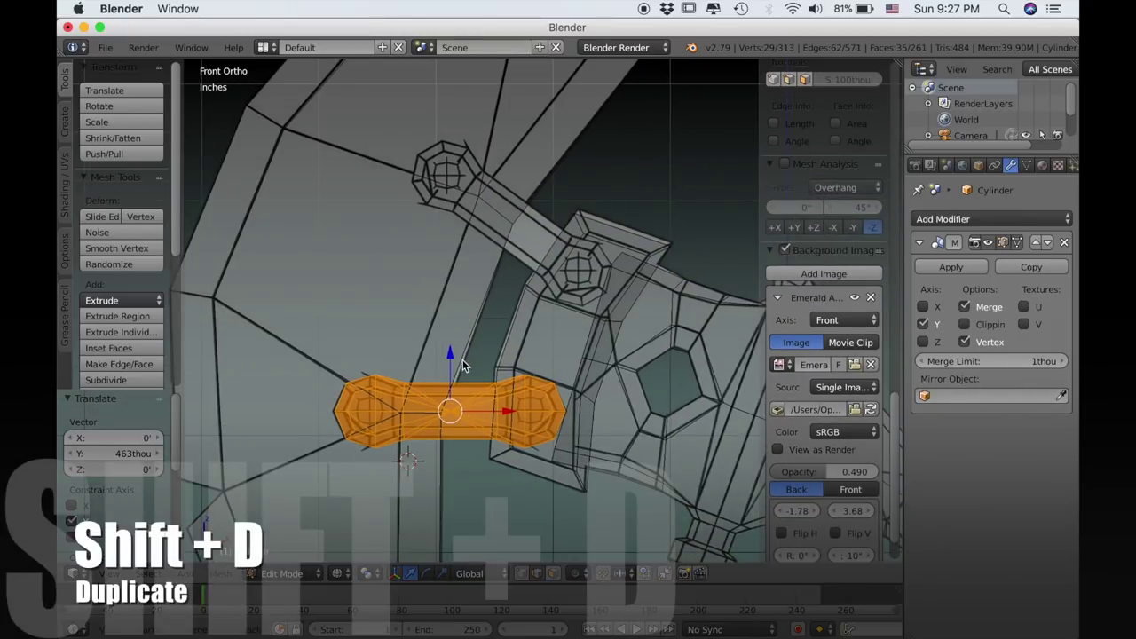
key("shift+d")
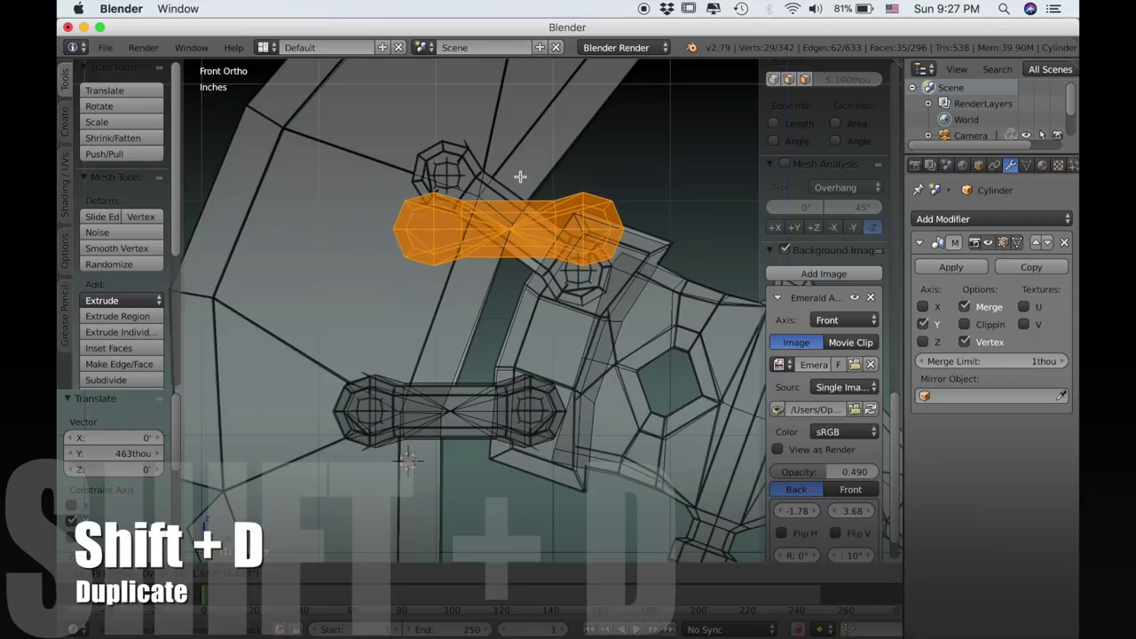
left_click(520, 173)
key("r")
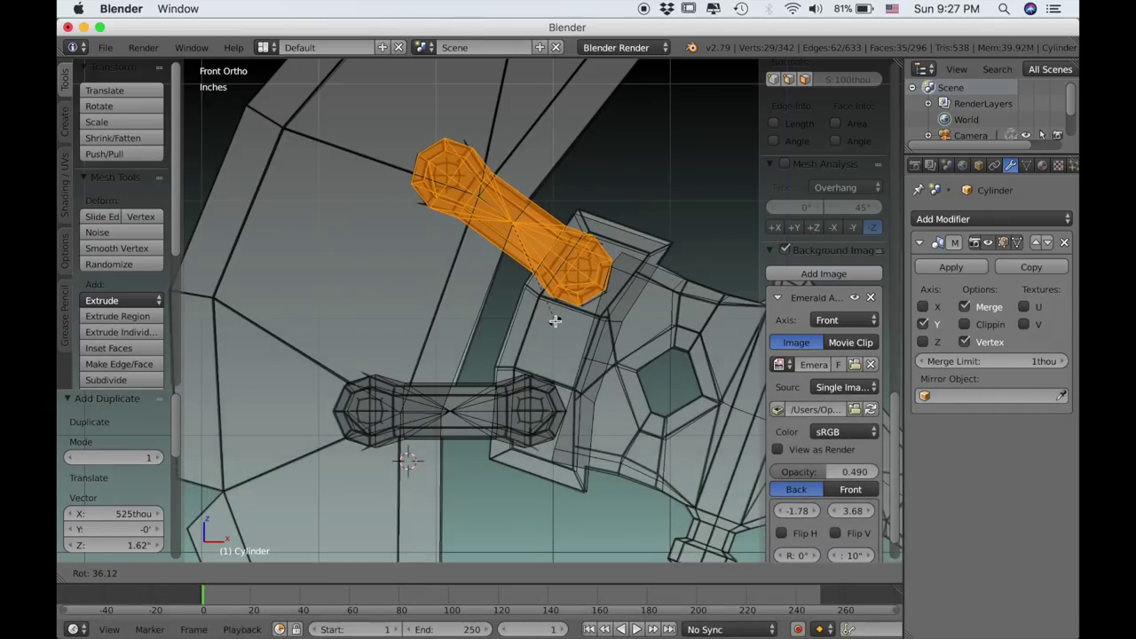
left_click(553, 321)
Nudge the duplicated strip 4.74 thou along X and -9.47 thou along Z, and fine-tune its rotation over the upper connector.
scroll(550, 306, "up", 2)
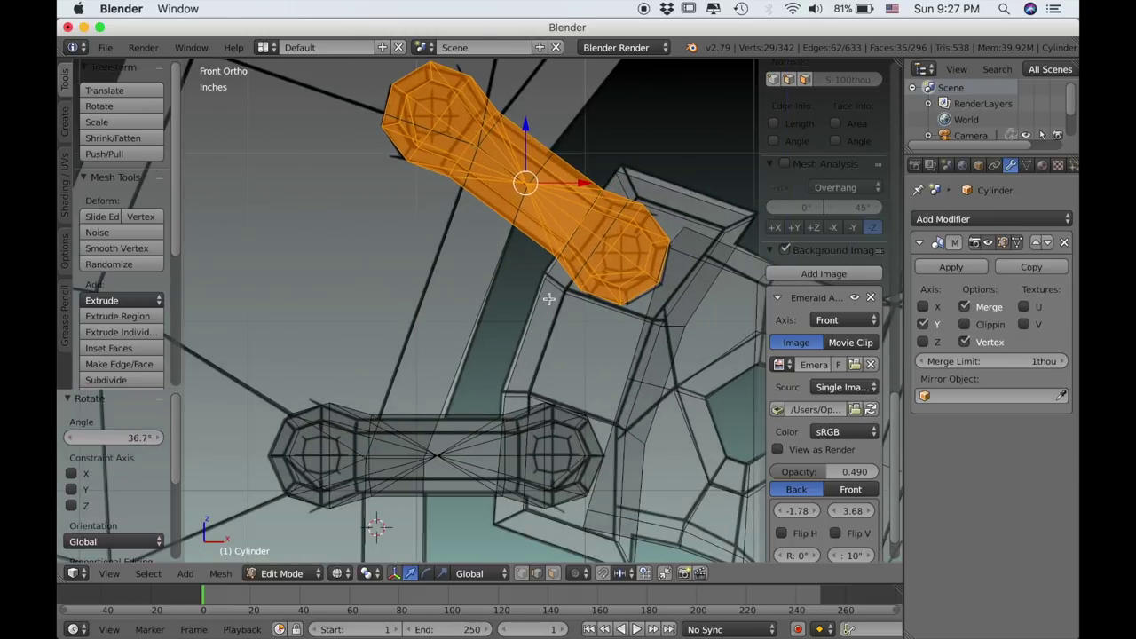
key("g")
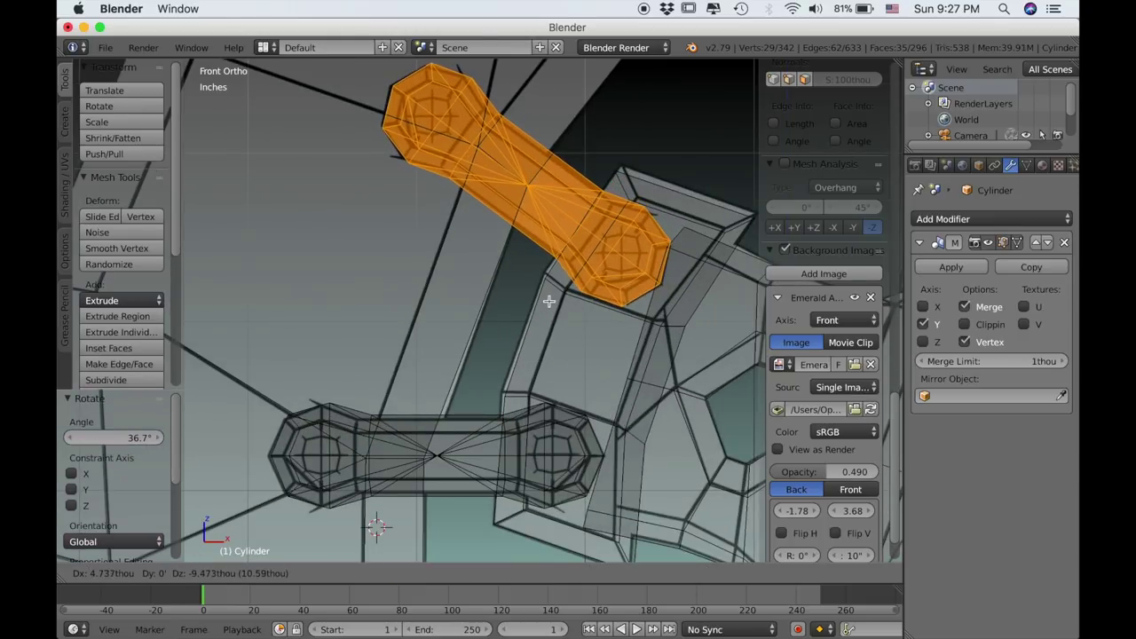
left_click(589, 300)
key("r")
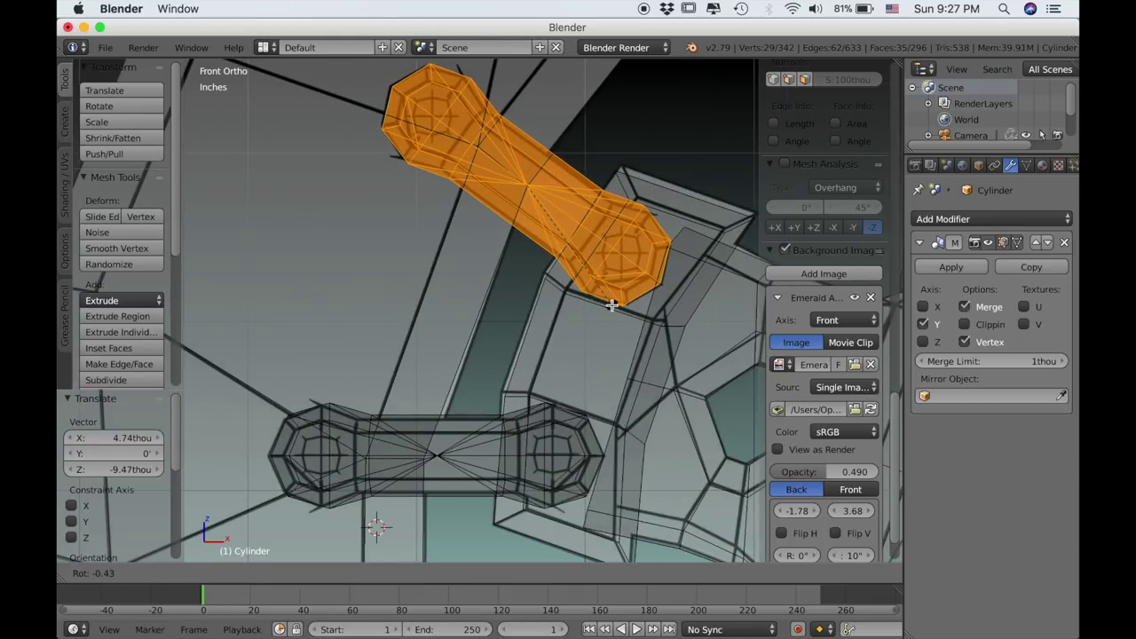
left_click(609, 304)
Check both links in solid shading, deselect all geometry, and add a cube at the origin within the axe mesh.
scroll(592, 309, "down", 3)
key("Tab")
key("z")
middle_click_drag(591, 318, 397, 304)
scroll(476, 328, "down", 2)
key("KP_1")
key("Tab")
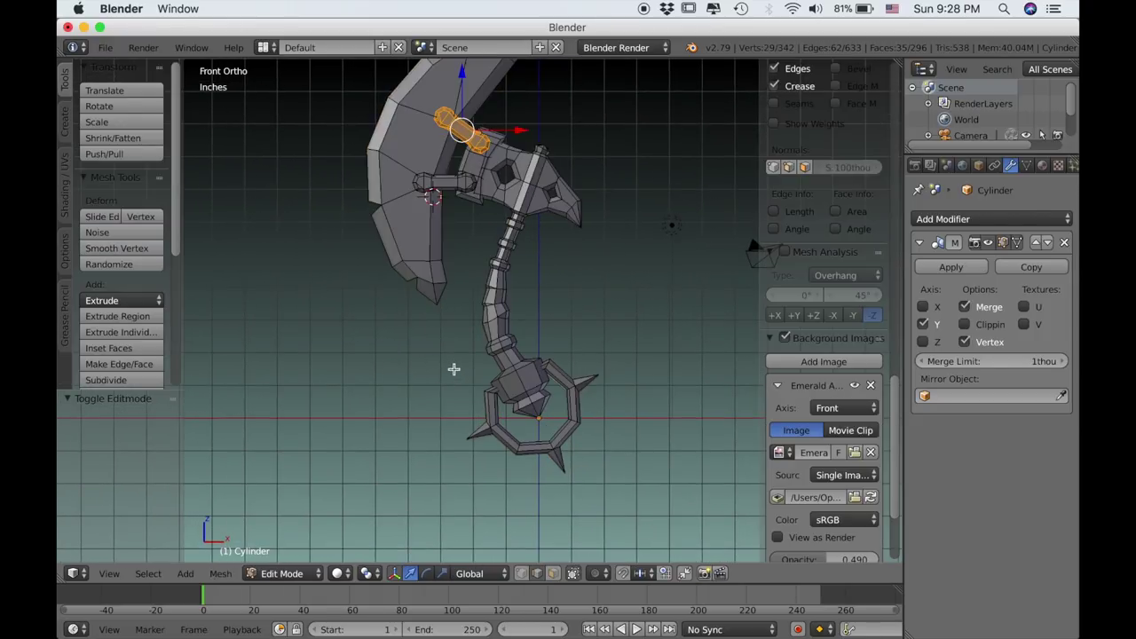
key("a")
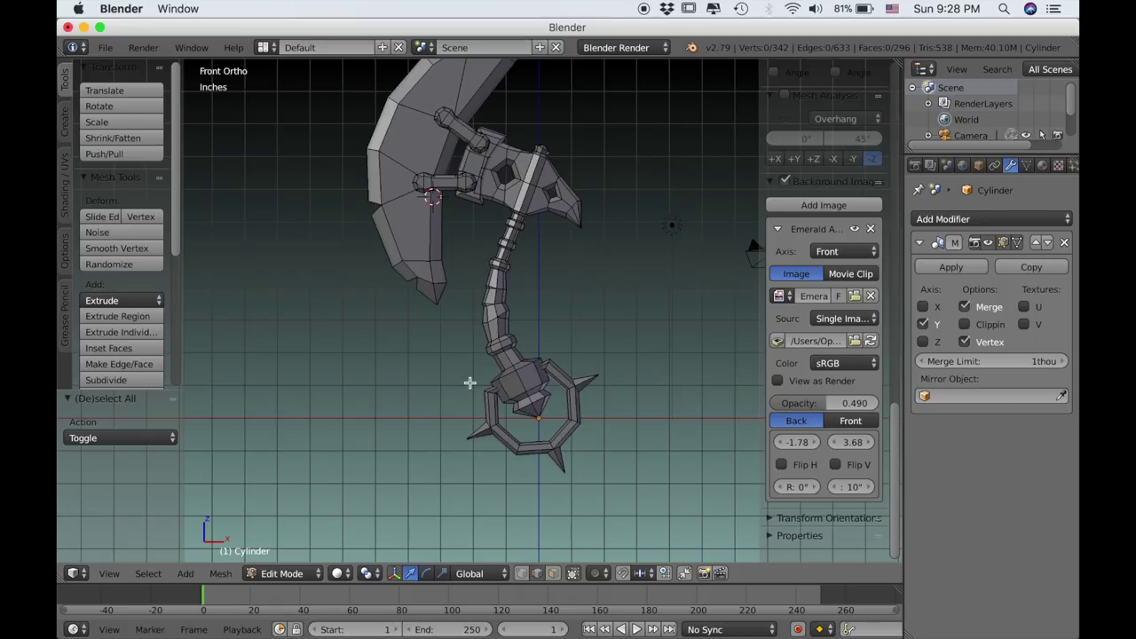
scroll(452, 384, "down", 2)
key("shift+a")
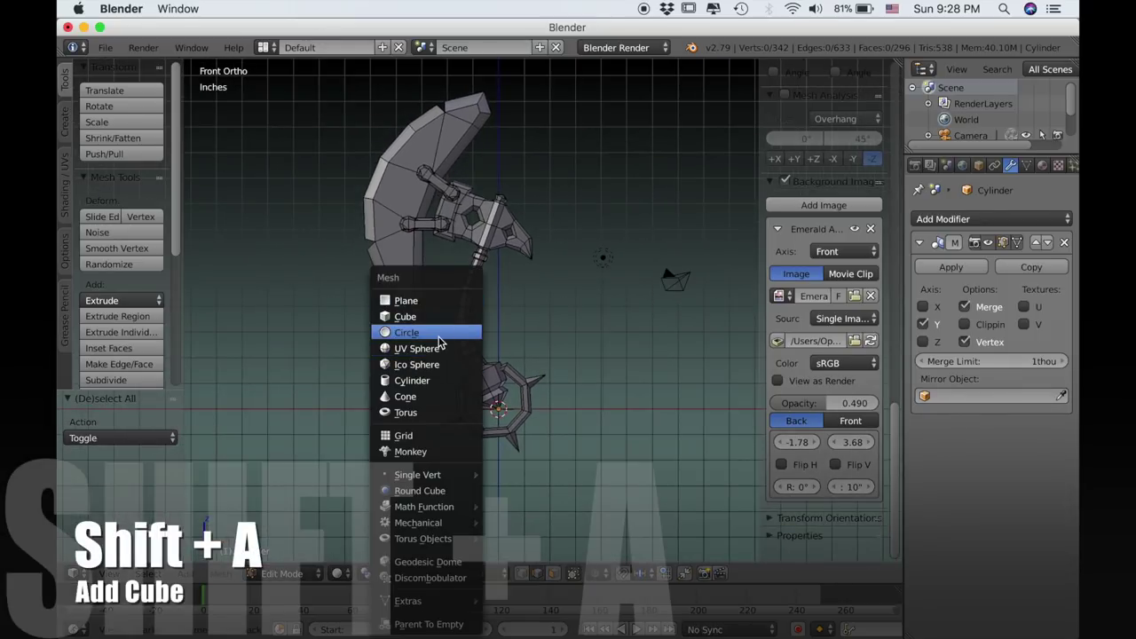
left_click(435, 316)
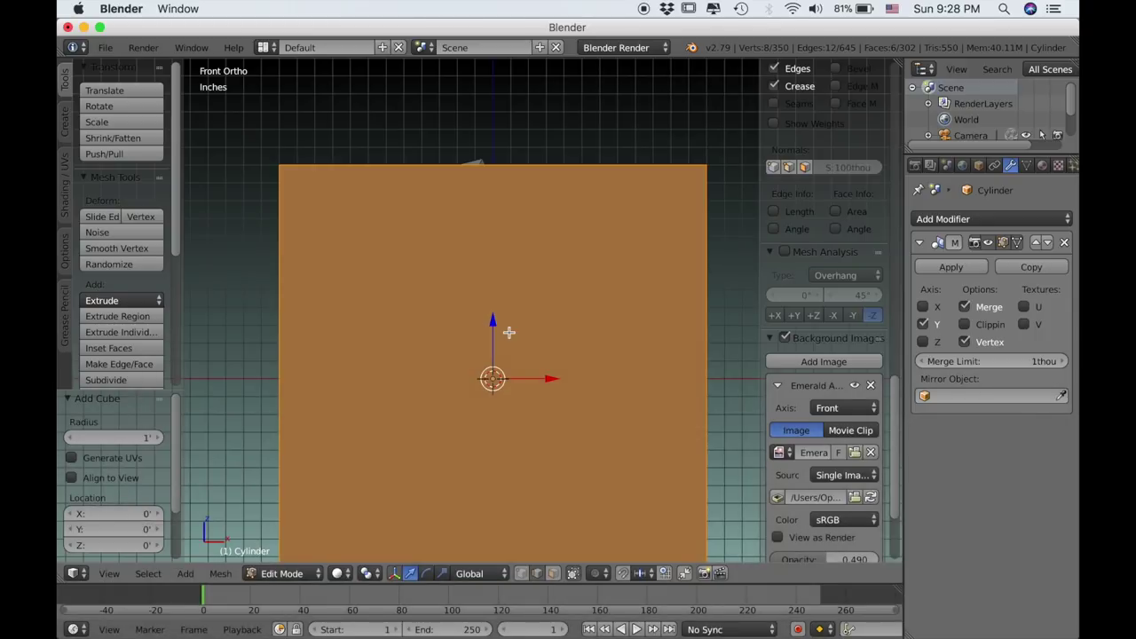
Move the cube -1.3' along Y, clear of the axe, and scale it uniformly by 0.262.
middle_click_drag(510, 332, 472, 365)
left_click_drag(565, 341, 399, 363)
left_click(398, 362)
scroll(398, 362, "down", 5)
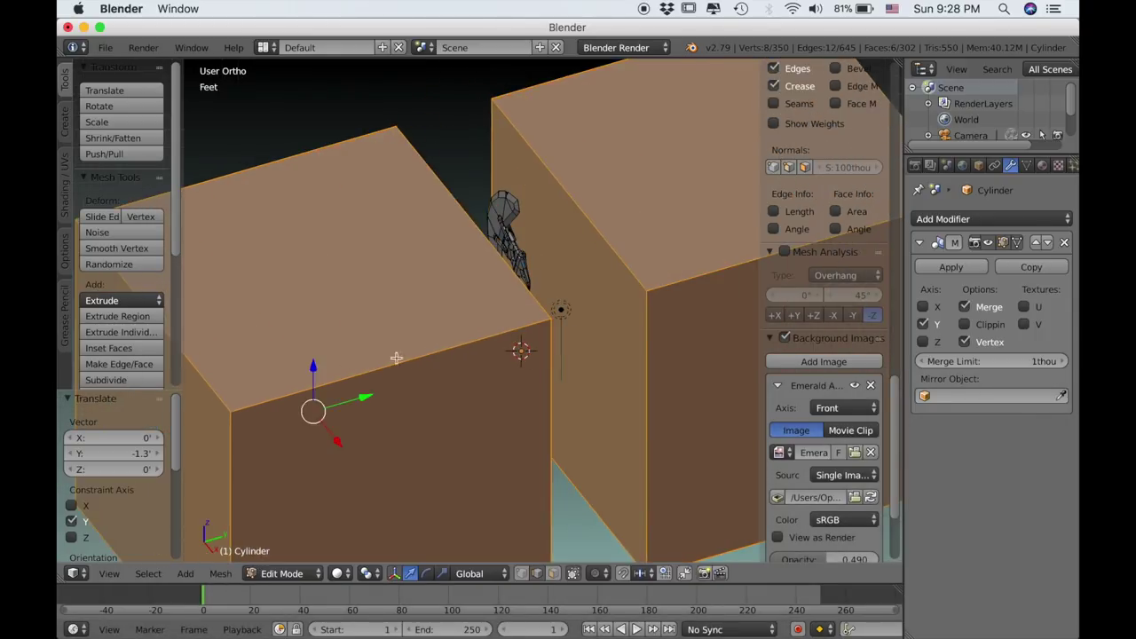
key("s")
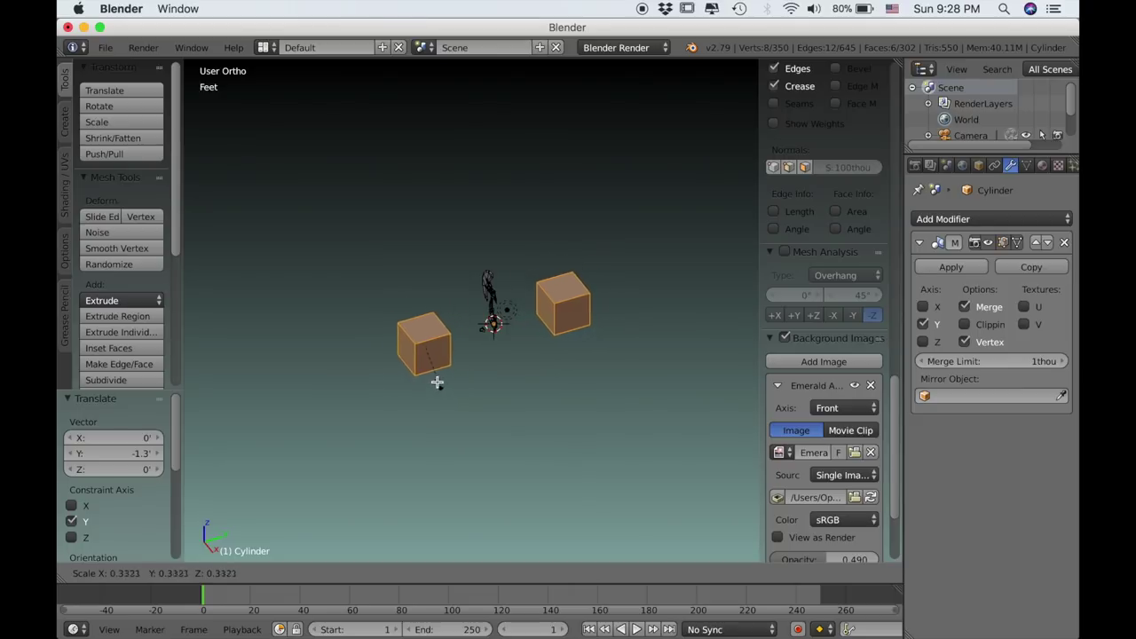
left_click(441, 383)
scroll(455, 401, "up", 3)
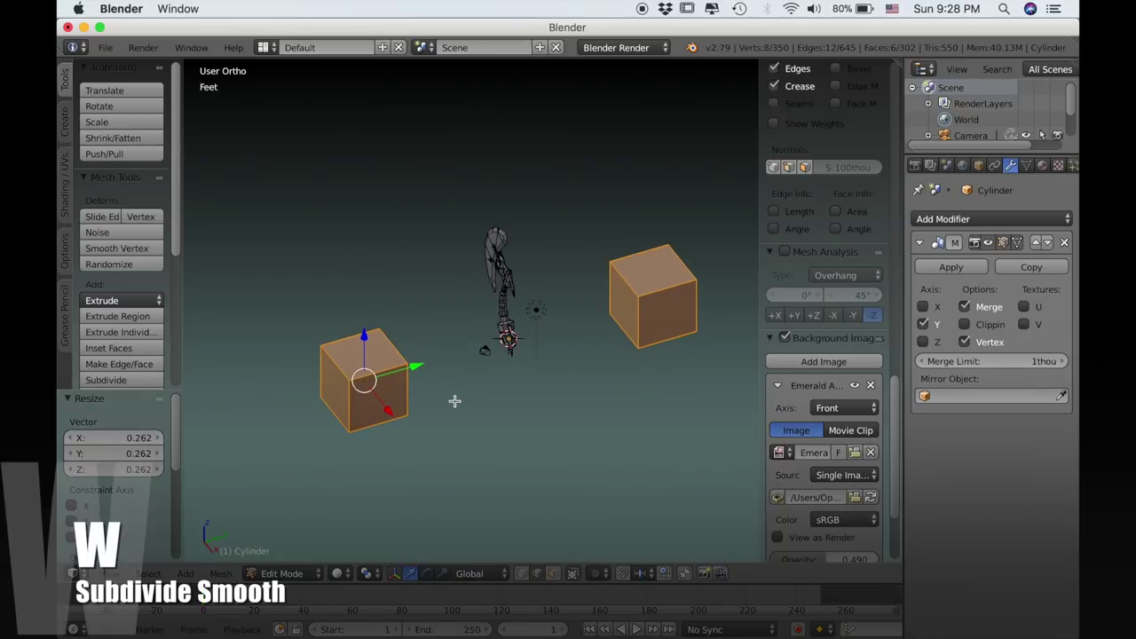
Apply Subdivide Smooth to the cube to round it into a ball and scale it down.
key("w")
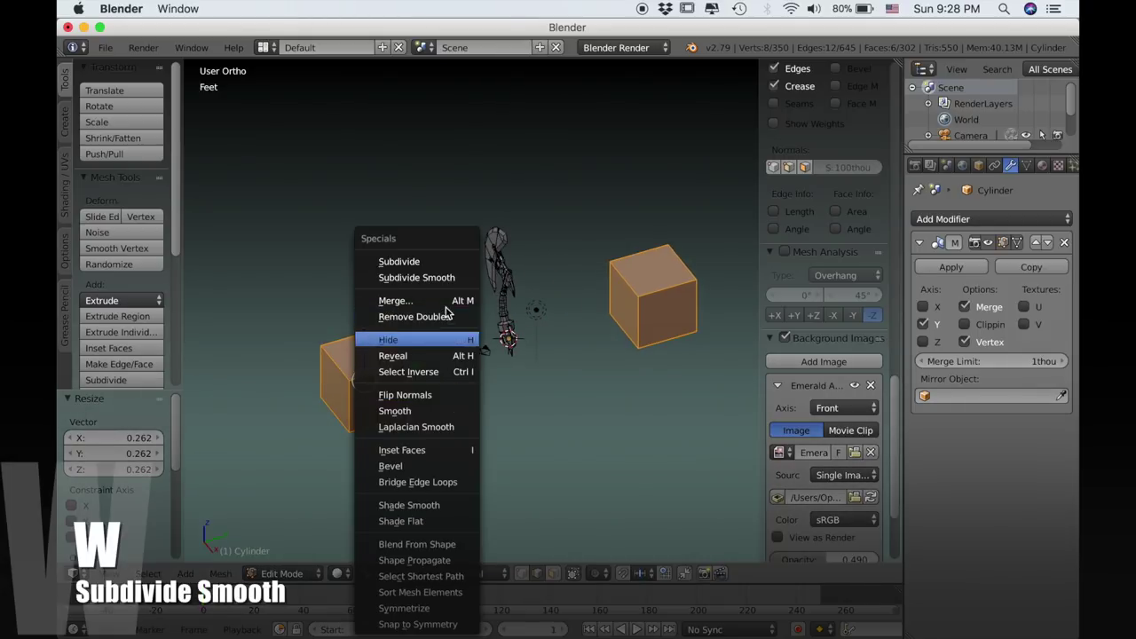
left_click(446, 280)
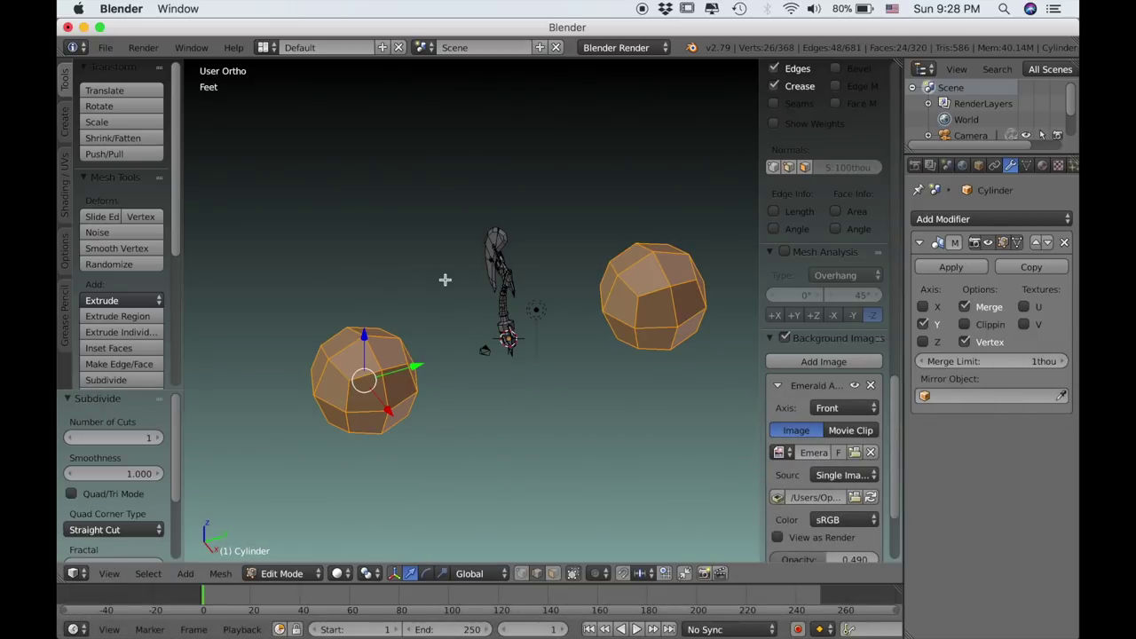
key("s")
left_click(413, 385)
Move the ball -1.43" in X, 10.7" in Y and 7.9" in Z, up beside the axe head.
scroll(390, 390, "up", 1)
middle_click_drag(385, 393, 385, 360, "shift")
key("g")
left_click(445, 263)
Delete the faces of the half of the ball that faces the axe.
scroll(469, 265, "up", 5)
middle_click_drag(489, 246, 515, 372, "shift")
scroll(515, 371, "up", 3)
middle_click_drag(550, 332, 530, 533)
middle_click_drag(494, 309, 483, 313)
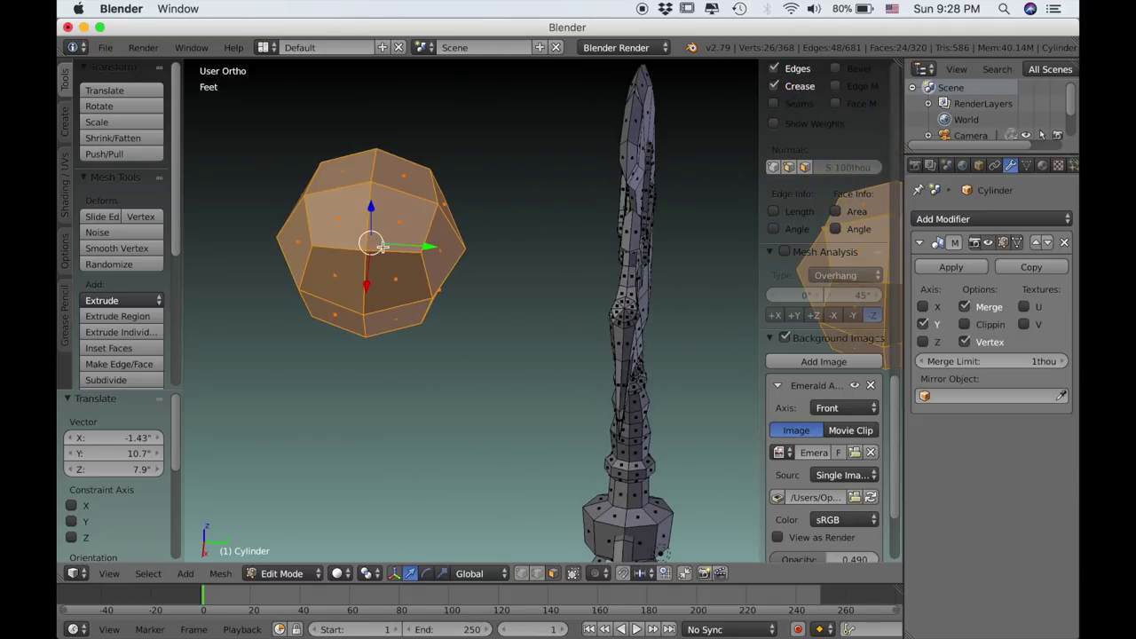
right_click(391, 248, "alt")
middle_click_drag(423, 261, 414, 228)
right_click(415, 228, "shift")
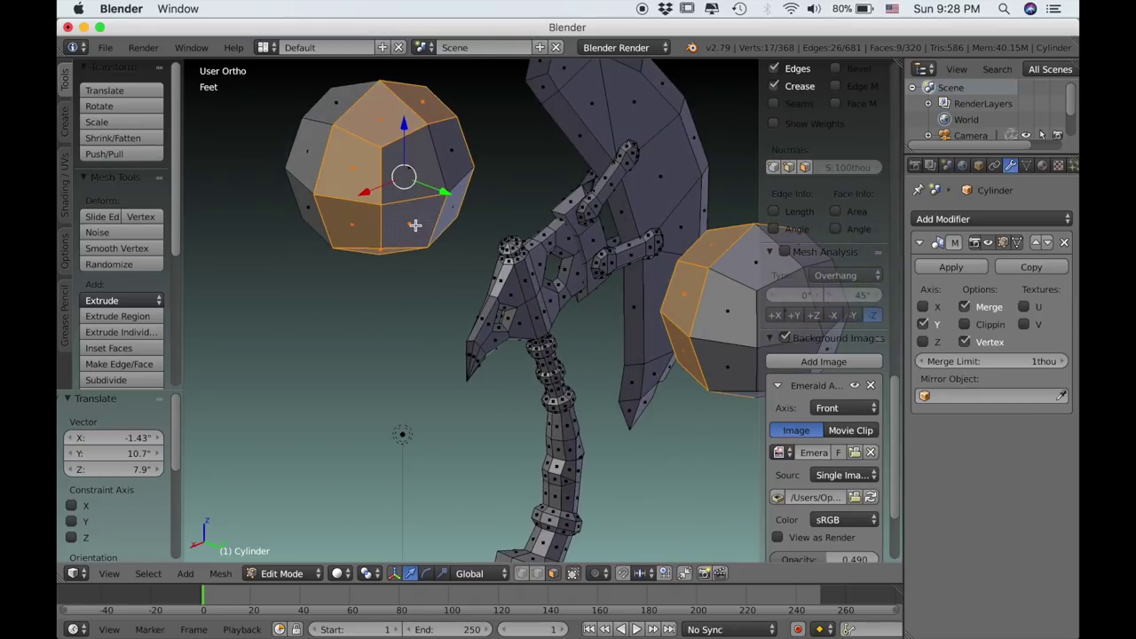
right_click(419, 196, "shift")
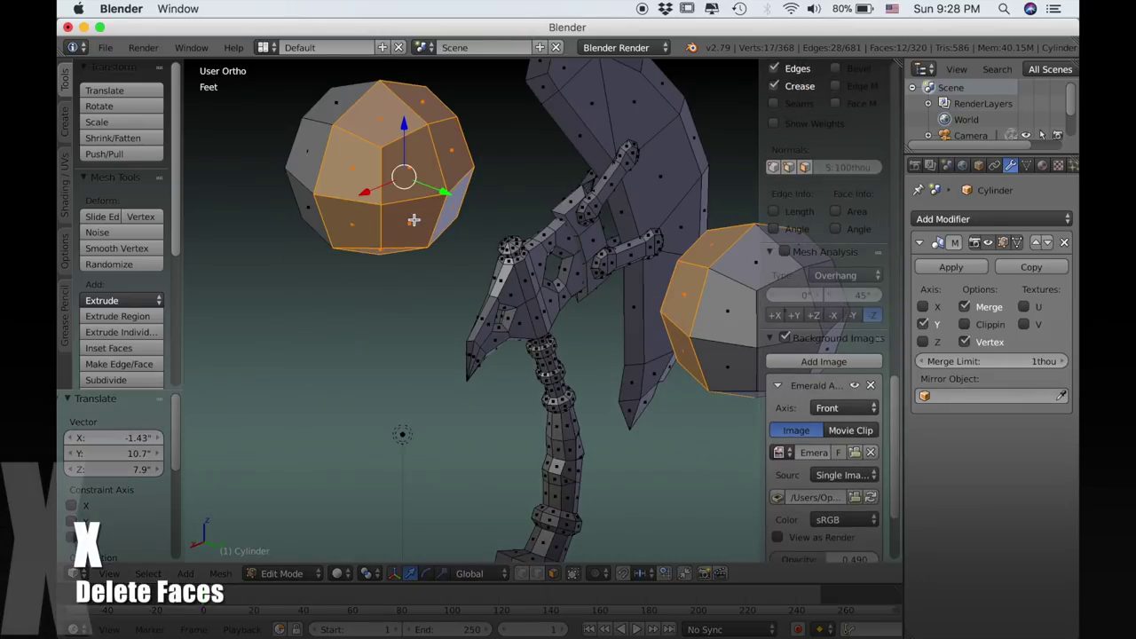
key("x")
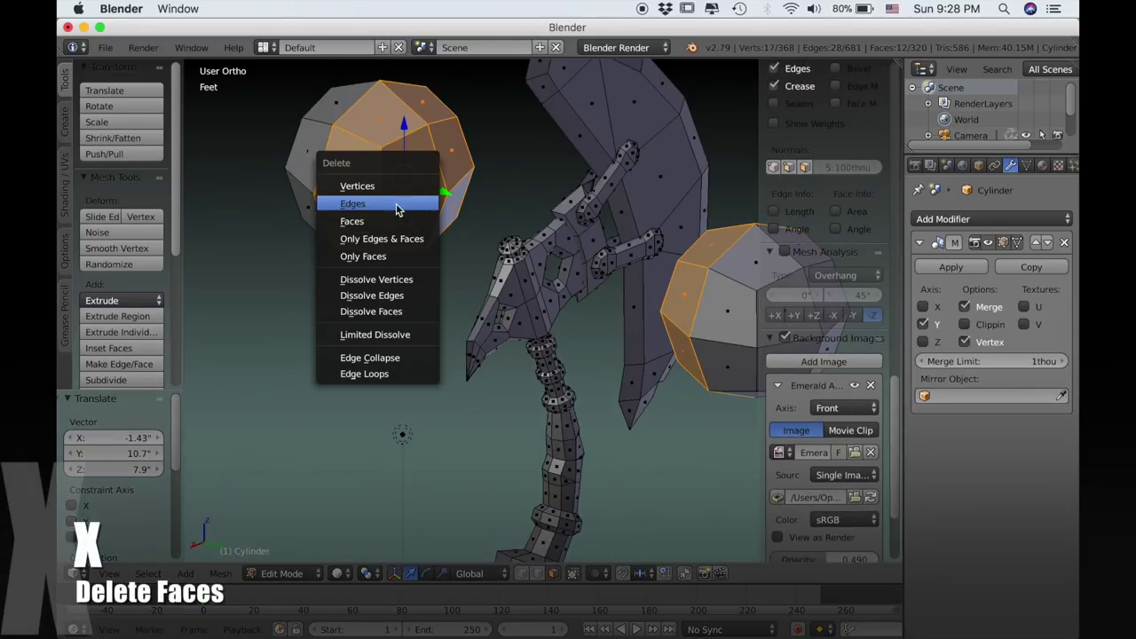
left_click(382, 221)
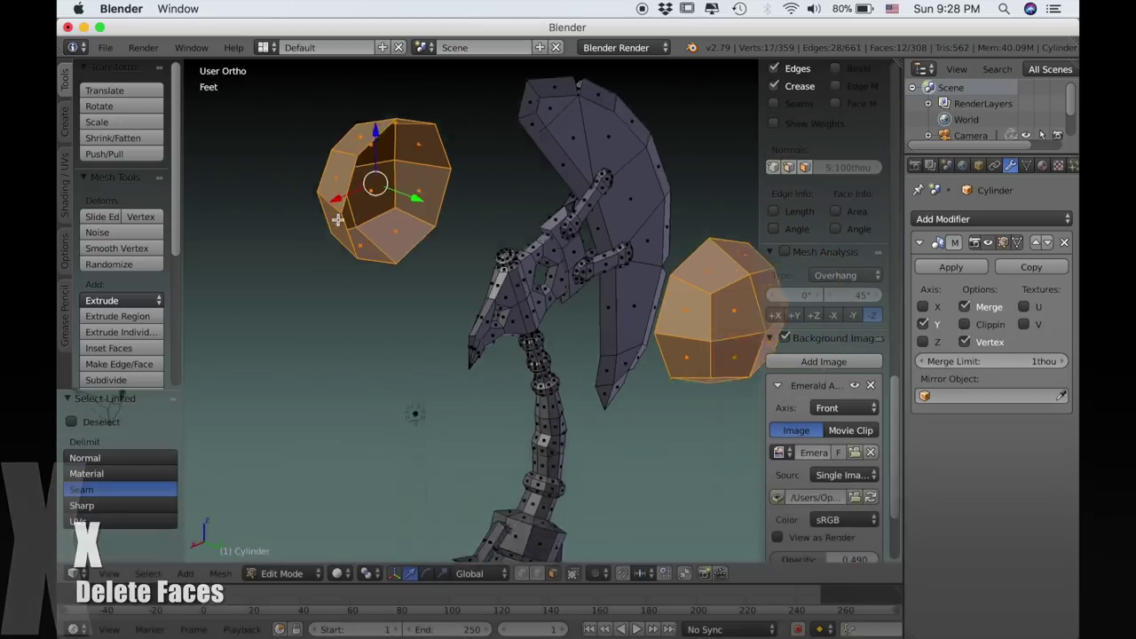
Scale the remaining half ball uniformly by 0.412 and move it 4.42" along Y towards the axe head.
middle_click_drag(550, 346, 489, 330)
key("s")
left_click(456, 282)
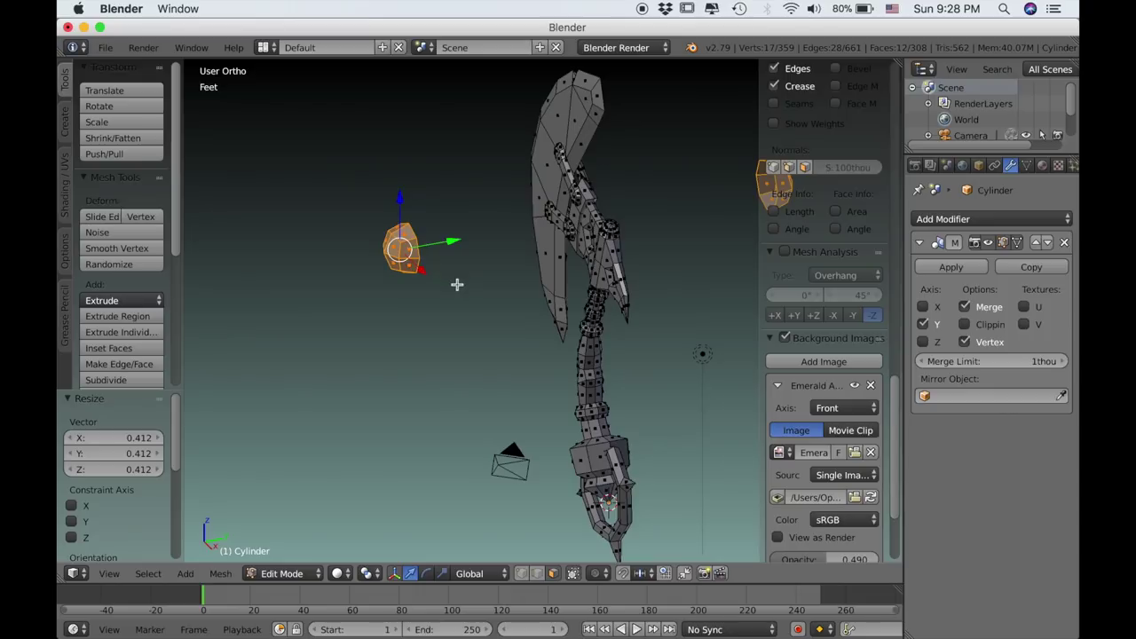
key("g")
key("y")
left_click(559, 283)
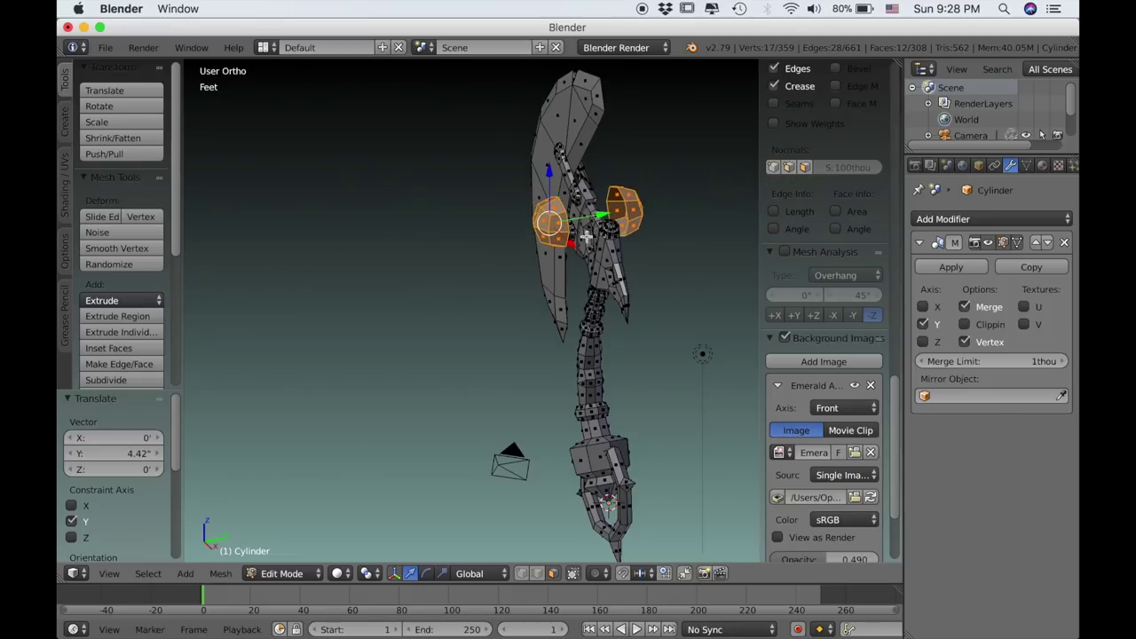
Scale the half ball uniformly by 0.324 in front view to rivet size.
key("KP_1")
scroll(563, 287, "up", 6)
middle_click_drag(544, 254, 622, 396, "shift")
key("s")
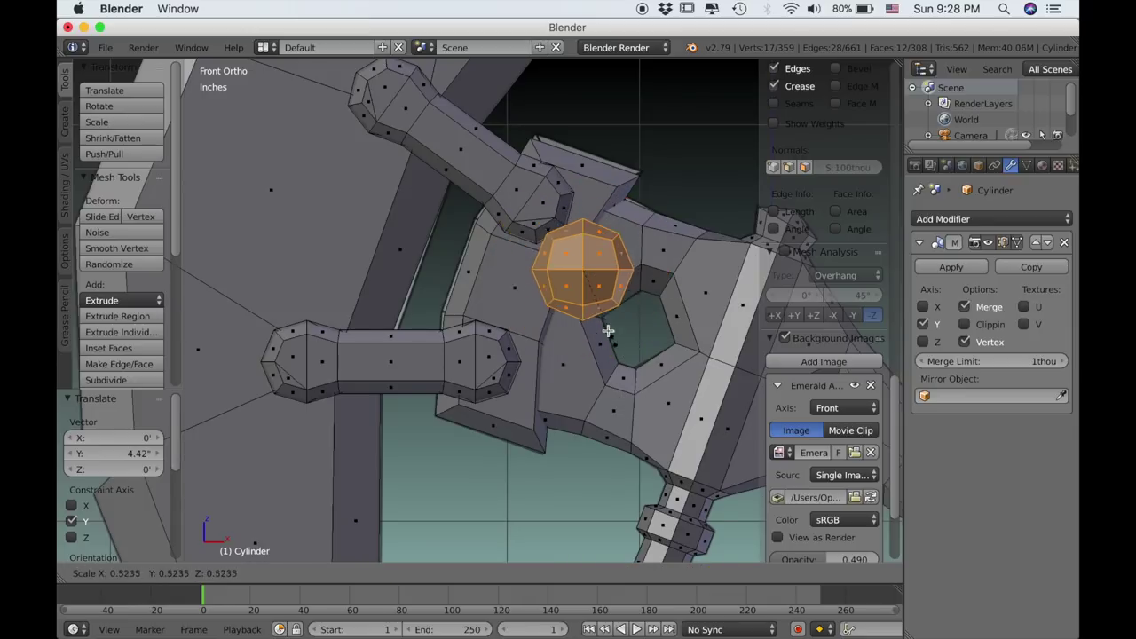
left_click(596, 327)
Move the half ball onto the head-side end of the lower link, scale it uniformly by 0.717 and centre it there.
key("g")
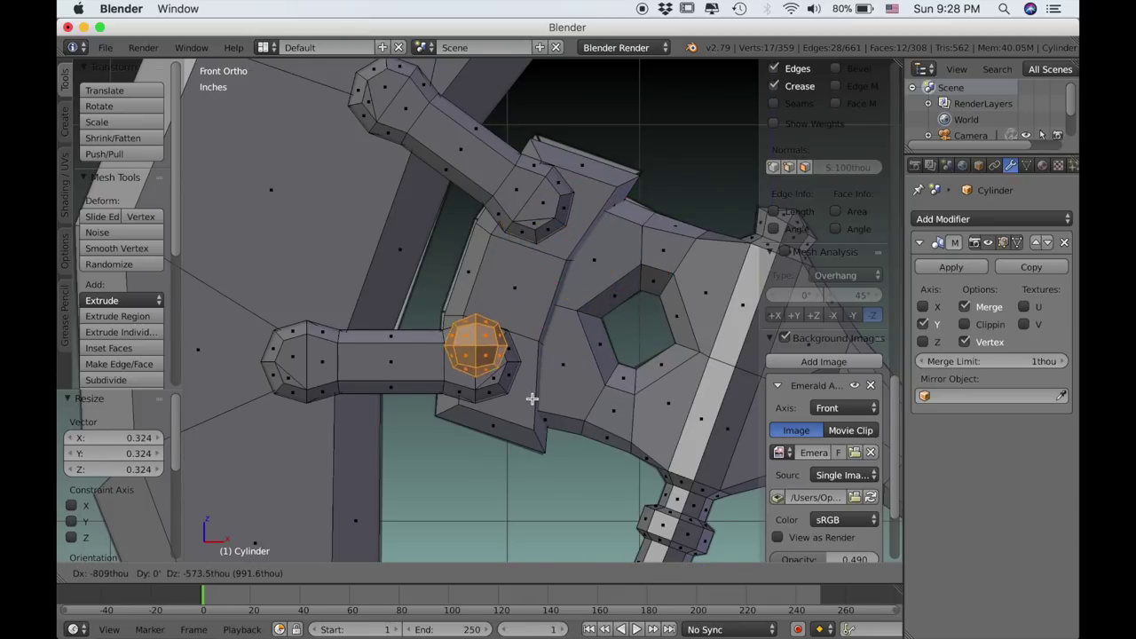
left_click(535, 404)
key("s")
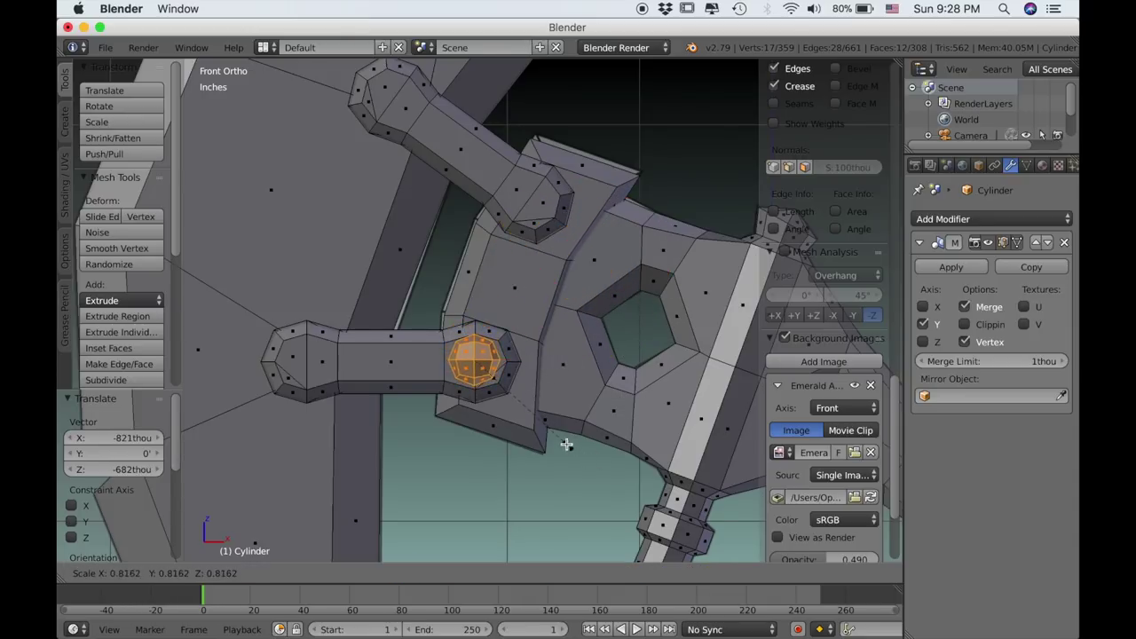
left_click(559, 437)
scroll(555, 439, "up", 2)
scroll(541, 425, "down", 1, "shift")
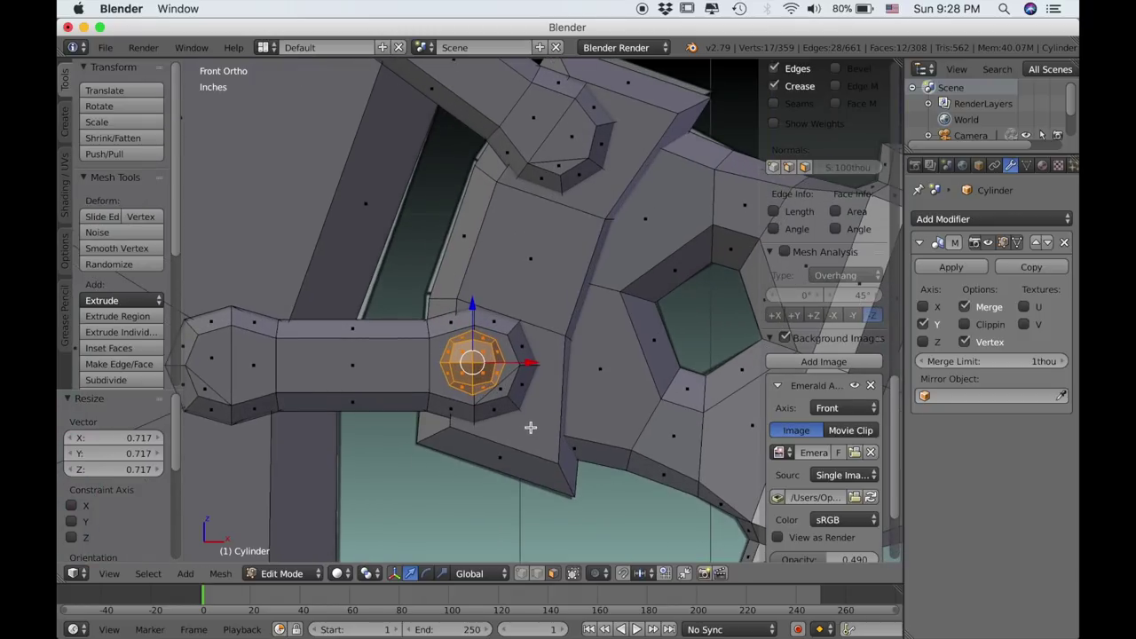
key("g")
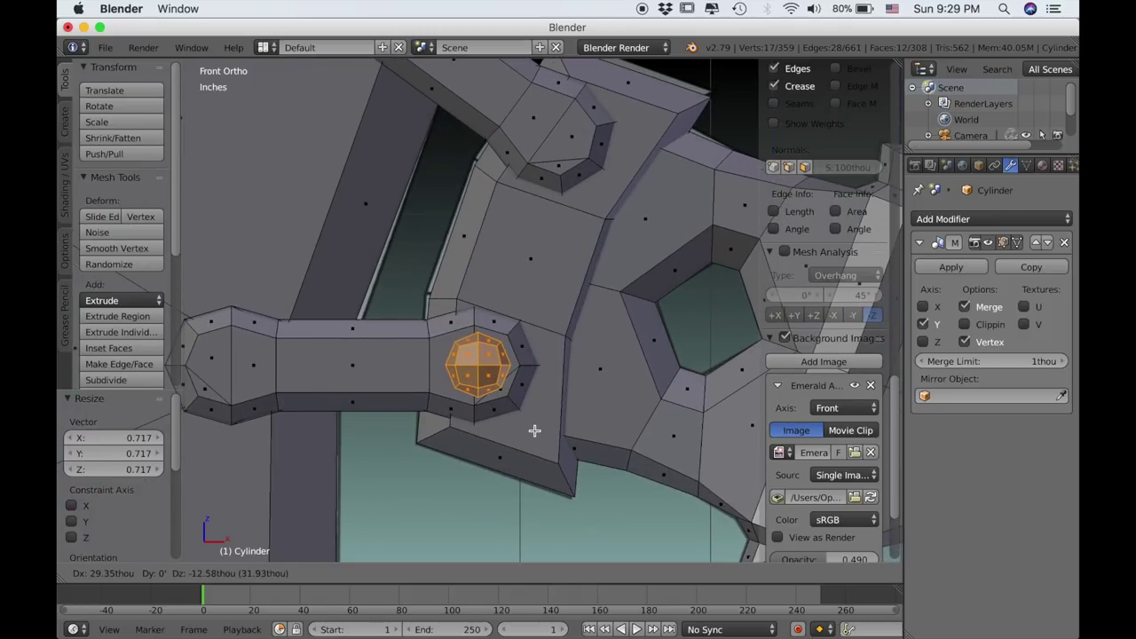
left_click(534, 430)
Duplicate the rivet, offset -1.3" in X and 8.38 thou in Z, onto the blade-side end of the lower link.
middle_click_drag(487, 434, 545, 431, "shift")
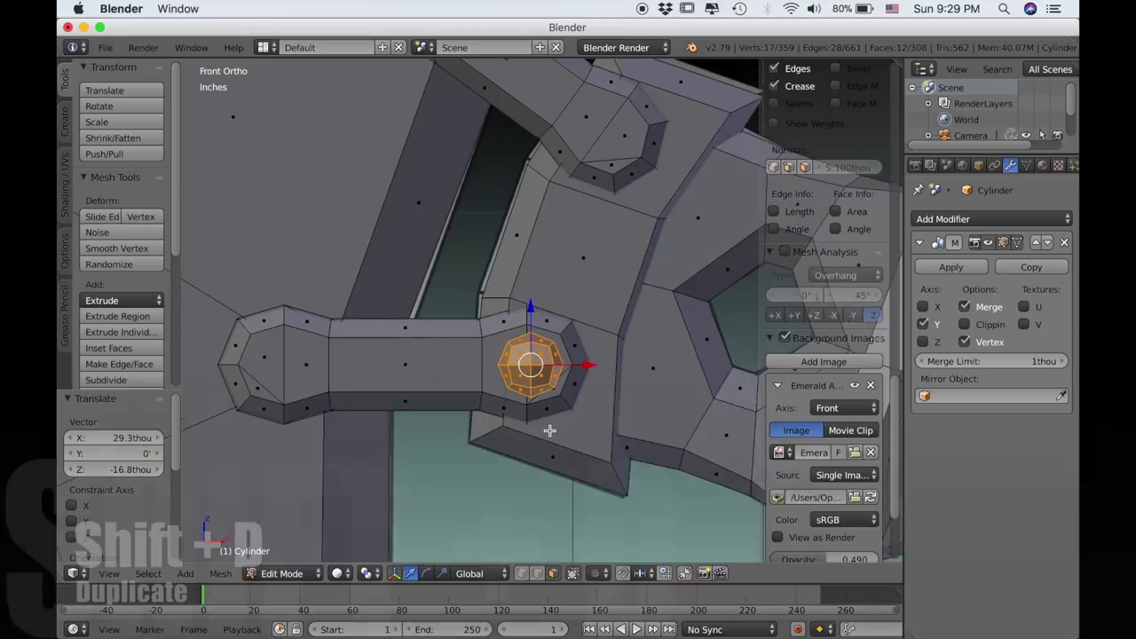
key("shift+d")
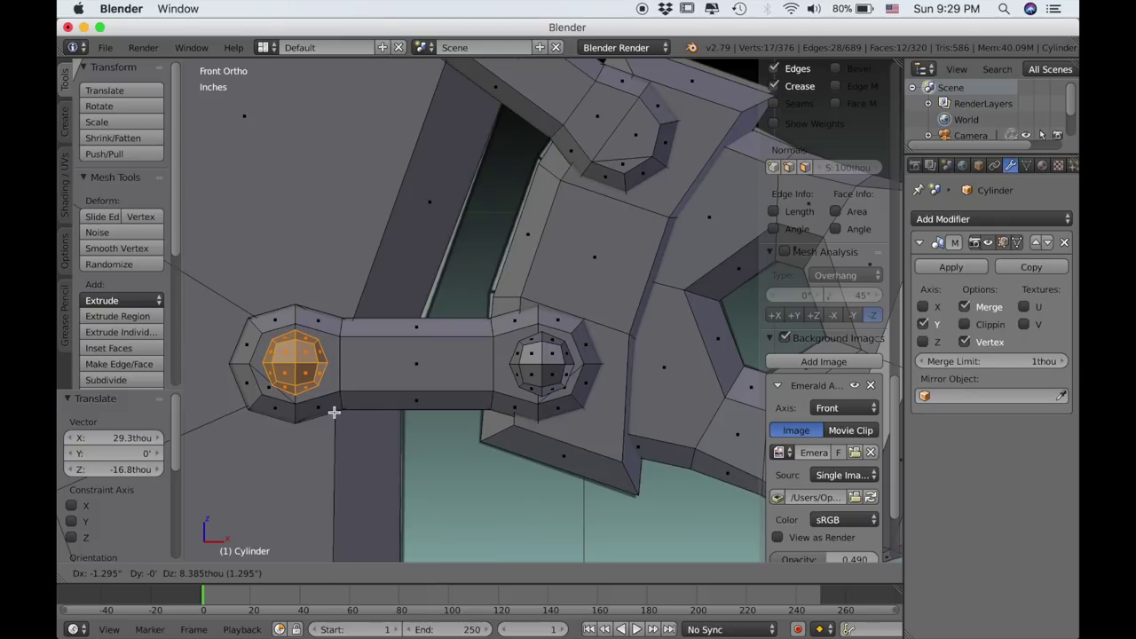
left_click(334, 412)
Select both rivets and move them about 822 thou along Y onto the lower link, then nudge them -8.11 thou in Y.
scroll(401, 371, "down", 3)
middle_click_drag(372, 398, 504, 400)
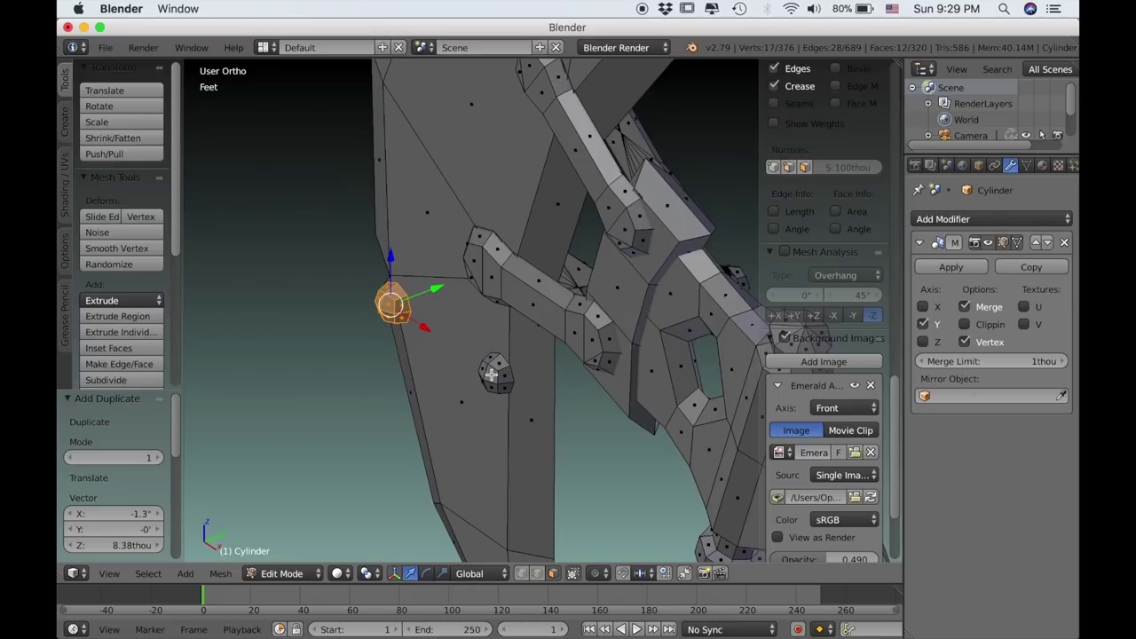
key("l")
middle_click_drag(554, 350, 537, 342)
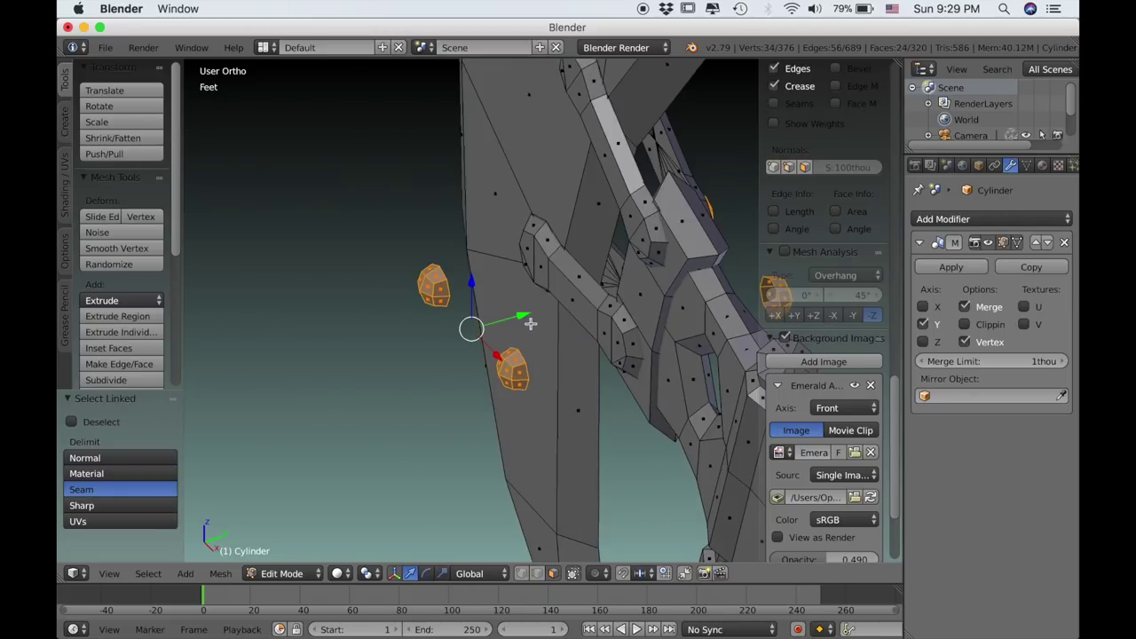
key("g")
key("y")
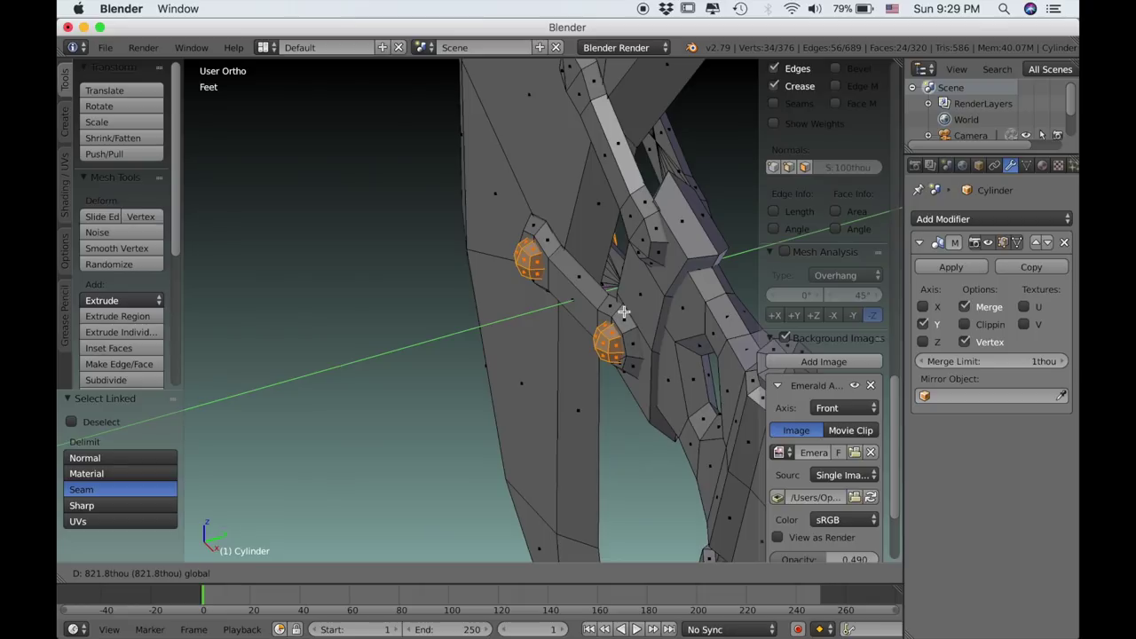
left_click(624, 312)
middle_click_drag(625, 311, 520, 349)
scroll(535, 367, "up", 2)
left_click_drag(538, 298, 533, 300)
middle_click_drag(533, 299, 559, 384)
Duplicate the pair of rivets in front view, offset 384 thou in X and 1.34" in Z, up to the upper link.
key("KP_1")
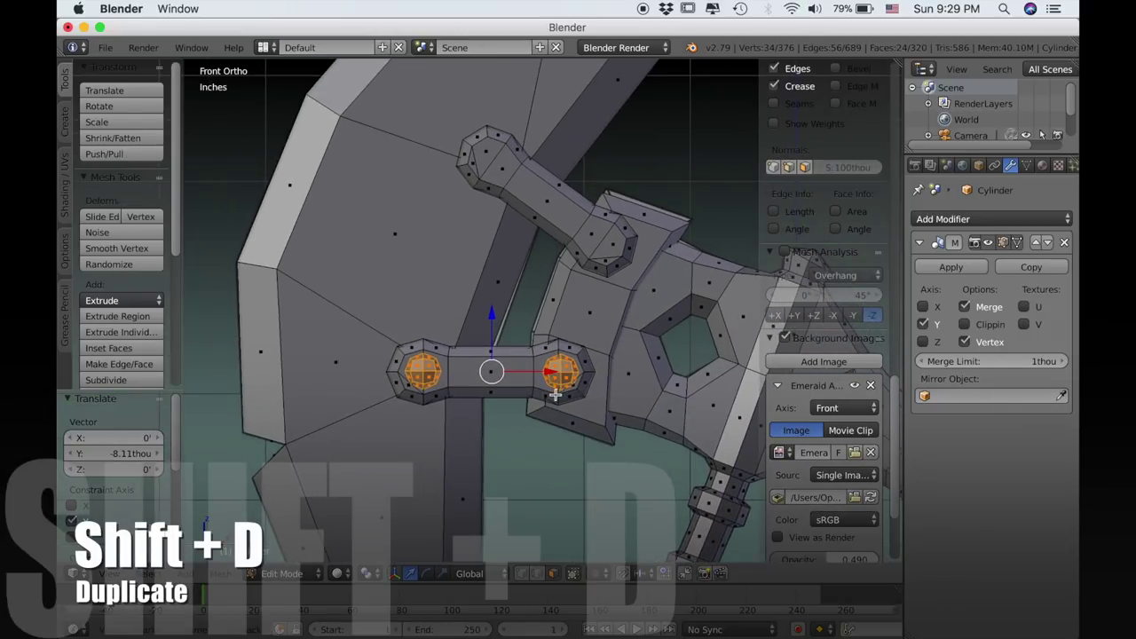
key("shift+d")
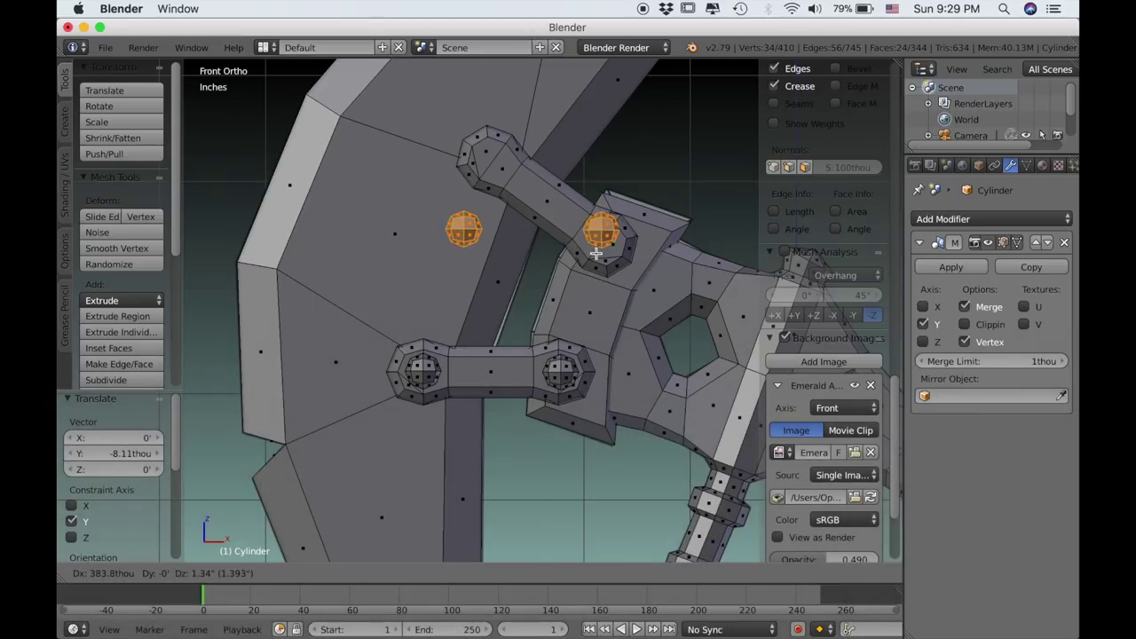
left_click(595, 253)
Rotate the duplicated rivets 33.1° in front view and move them 109 thou in X and 248 thou in Z onto the upper link's ends.
scroll(599, 258, "up", 5)
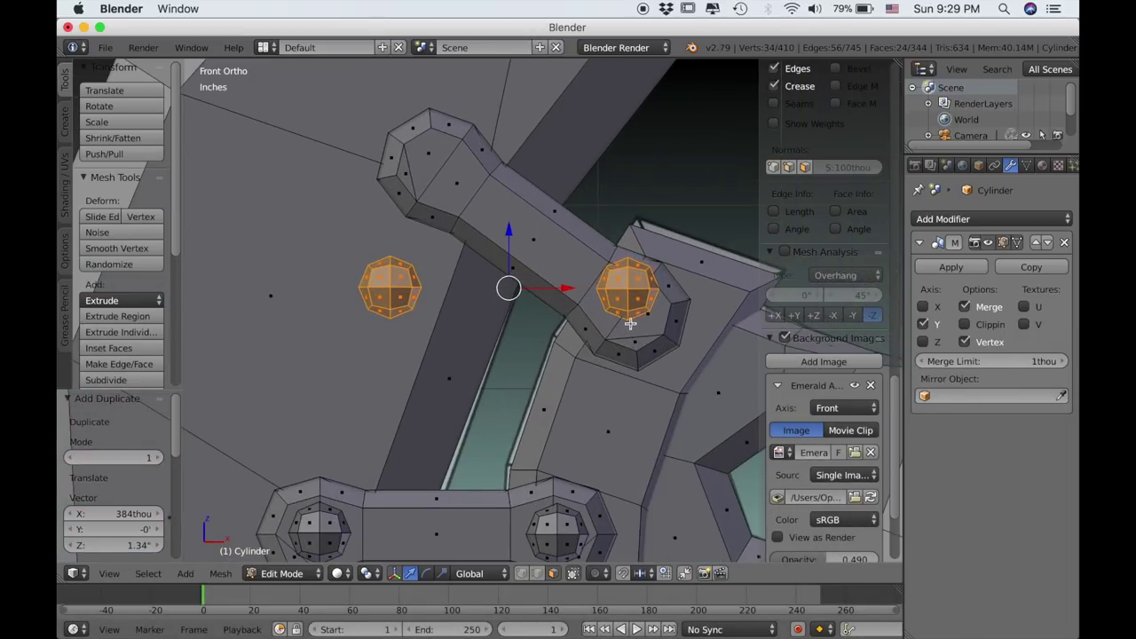
scroll(635, 321, "up", 2)
key("r")
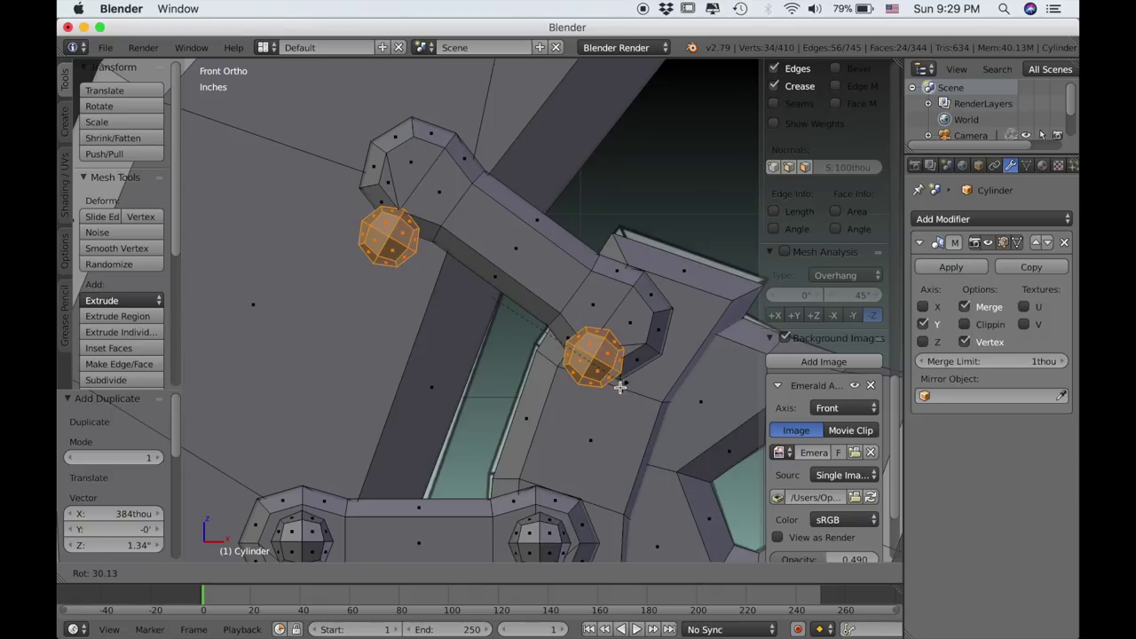
left_click(615, 385)
key("g")
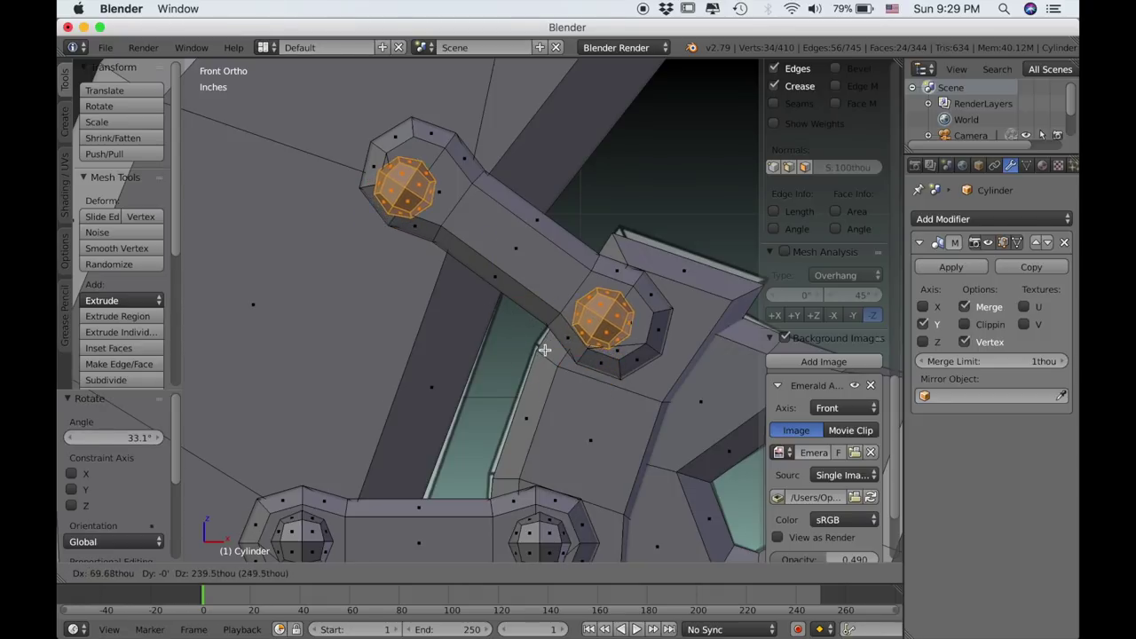
left_click(546, 350)
Fine-tune the upper rivets by rotating them -1.09° and moving them 34.8 thou in X and 17.4 thou in Z.
key("r")
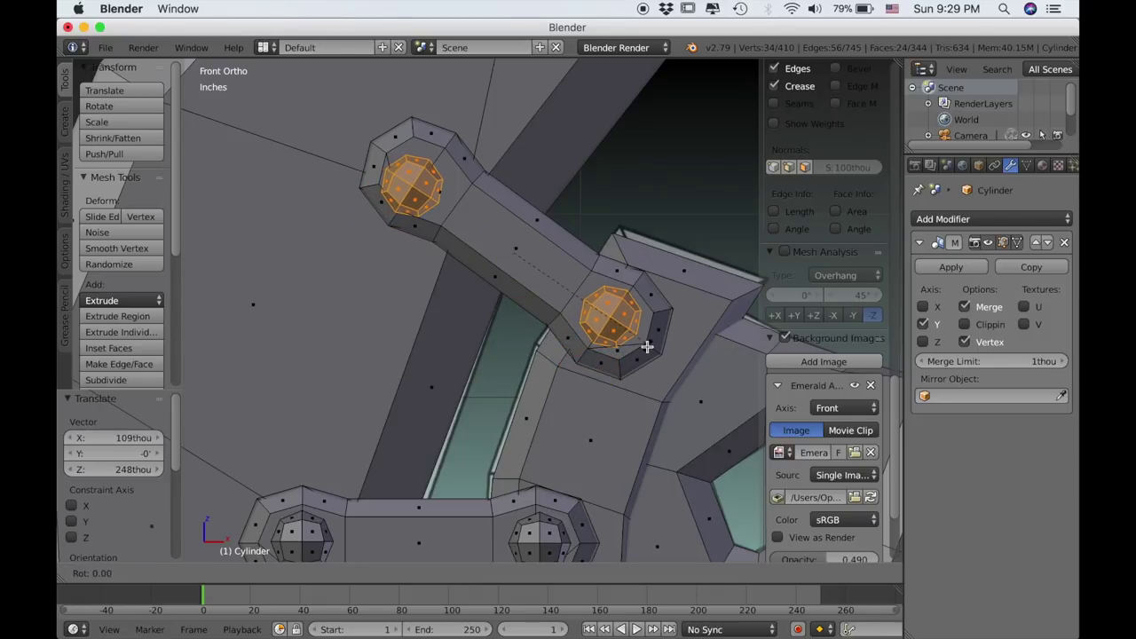
left_click(637, 355)
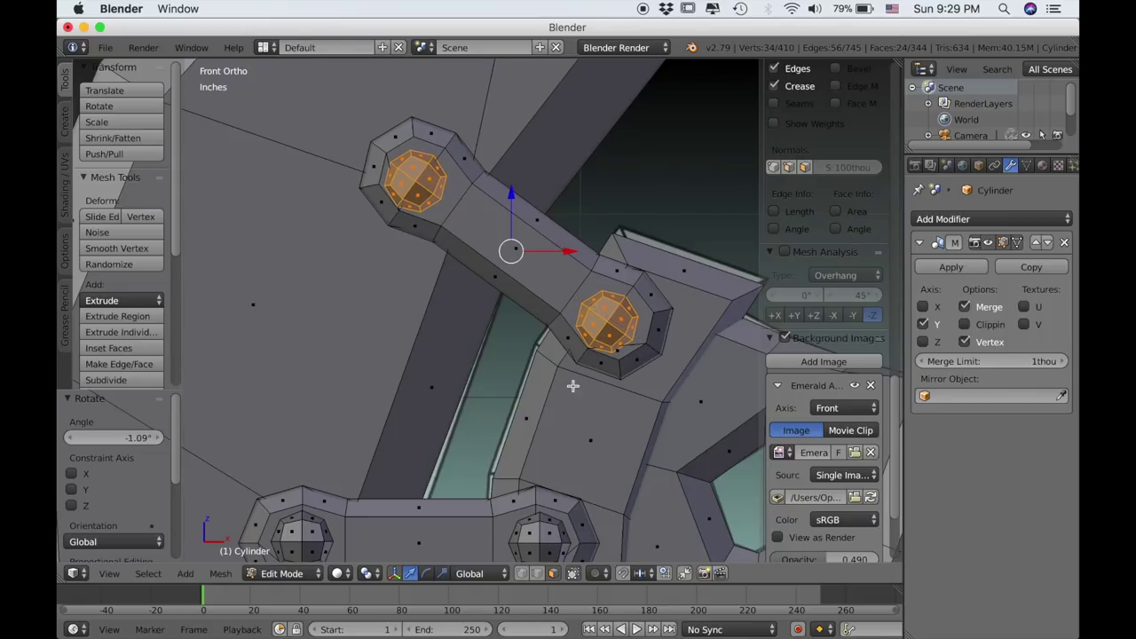
key("g")
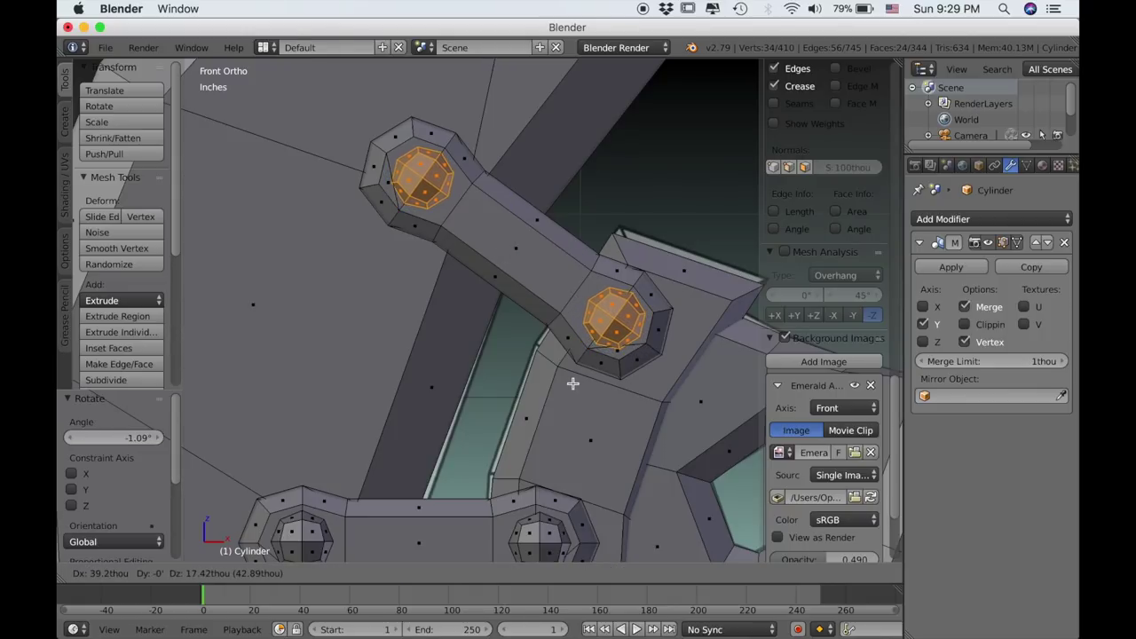
left_click(573, 382)
Return to Object Mode and show the whole axe in front view.
scroll(652, 364, "down", 8)
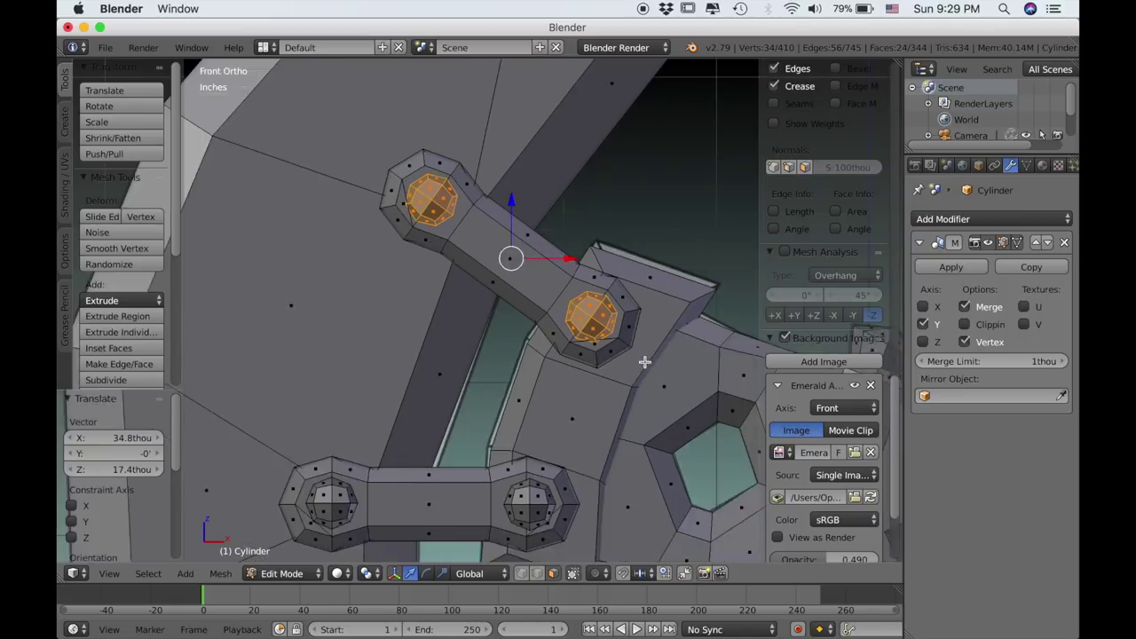
key("Tab")
scroll(642, 366, "down", 3)
middle_click_drag(643, 366, 526, 326)
key("KP_1")
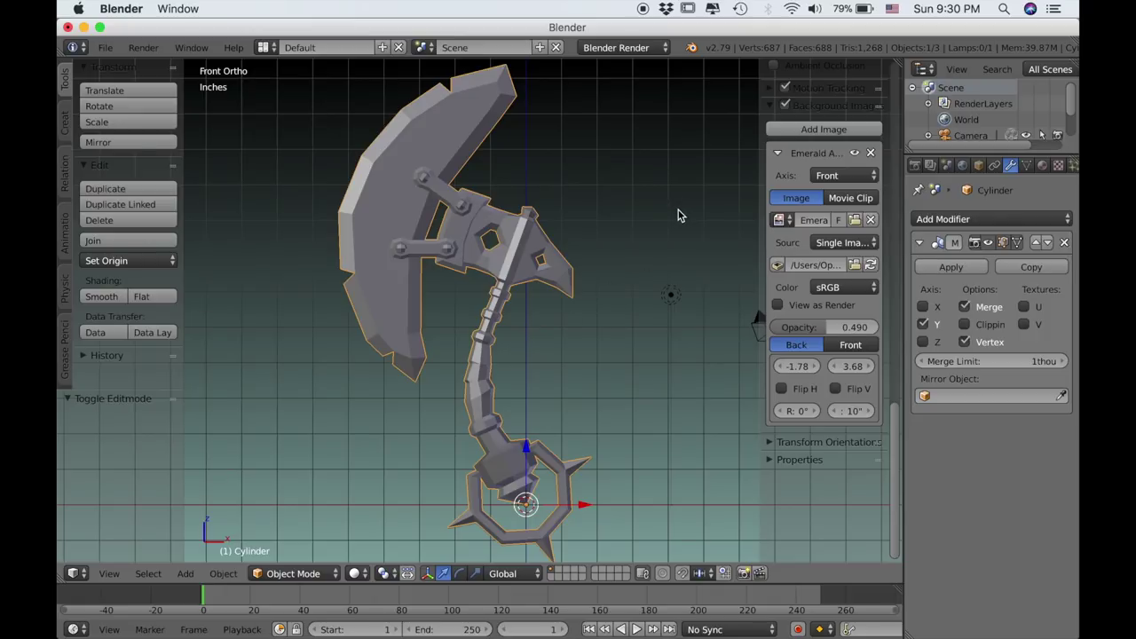
Save the project as Emerald Axe.blend in the Axe folder on the Desktop.
left_click(104, 47)
left_click(133, 171)
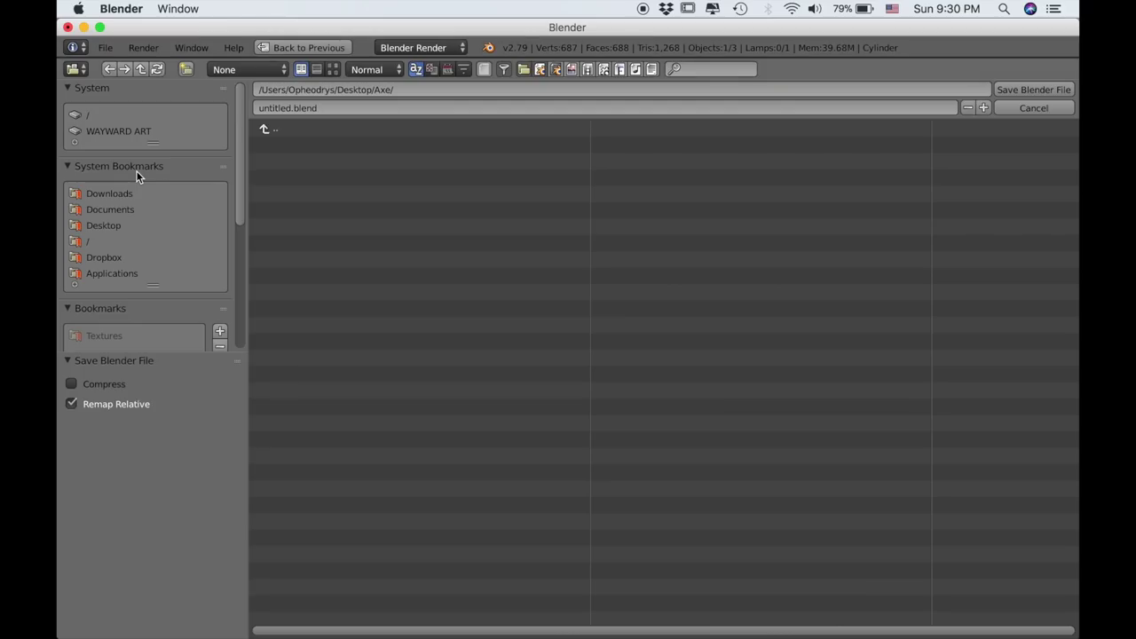
left_click(297, 108)
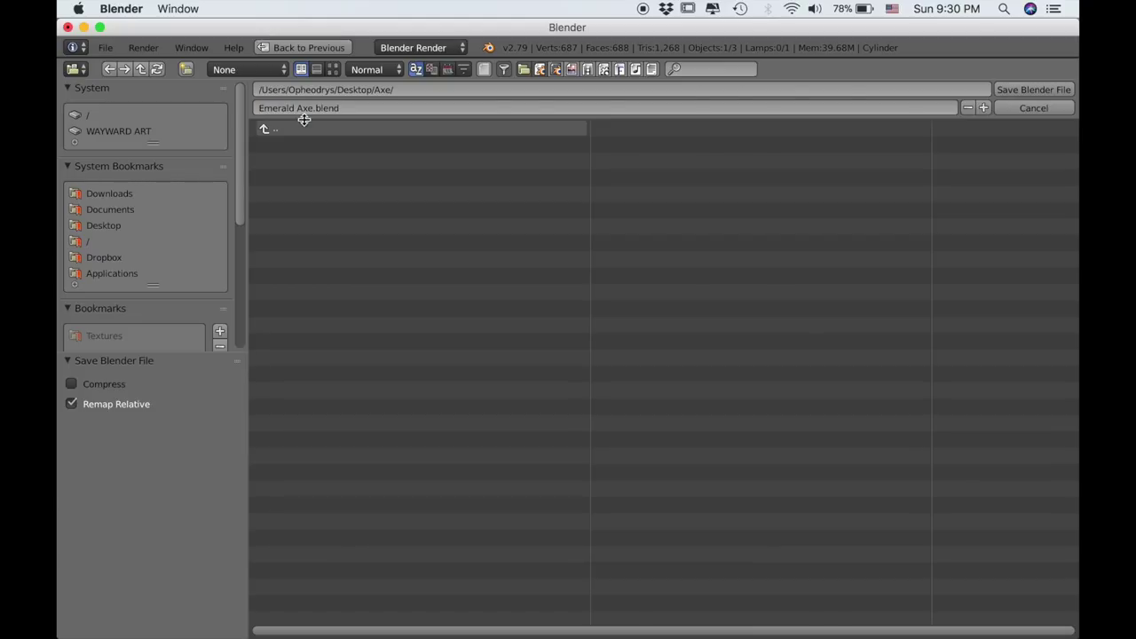
left_click(1029, 90)
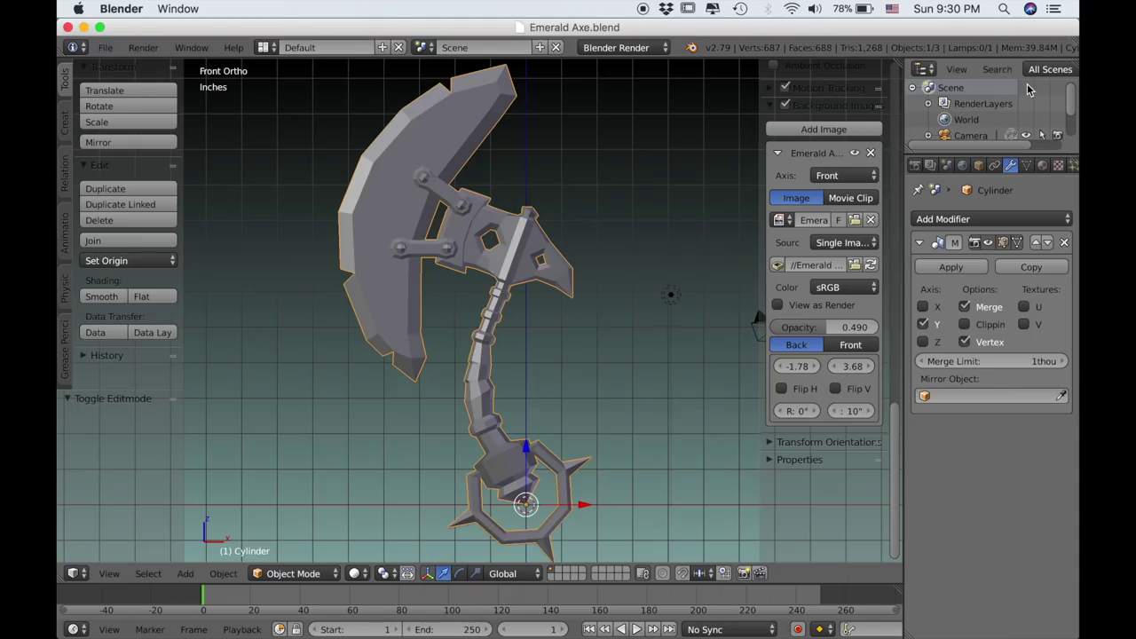